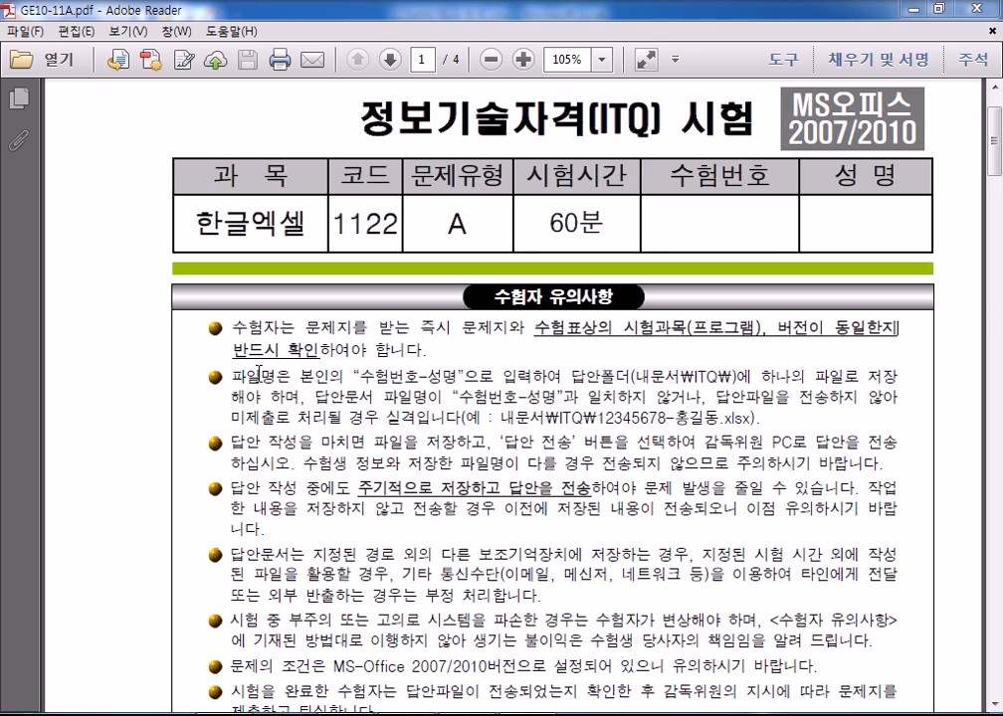
# Read through the exam notices and answer-writing rules on the first page of GE10-11A.pdf, down to task 1.
pyautogui.click(301, 460)
pyautogui.scroll(-5, 303, 462)
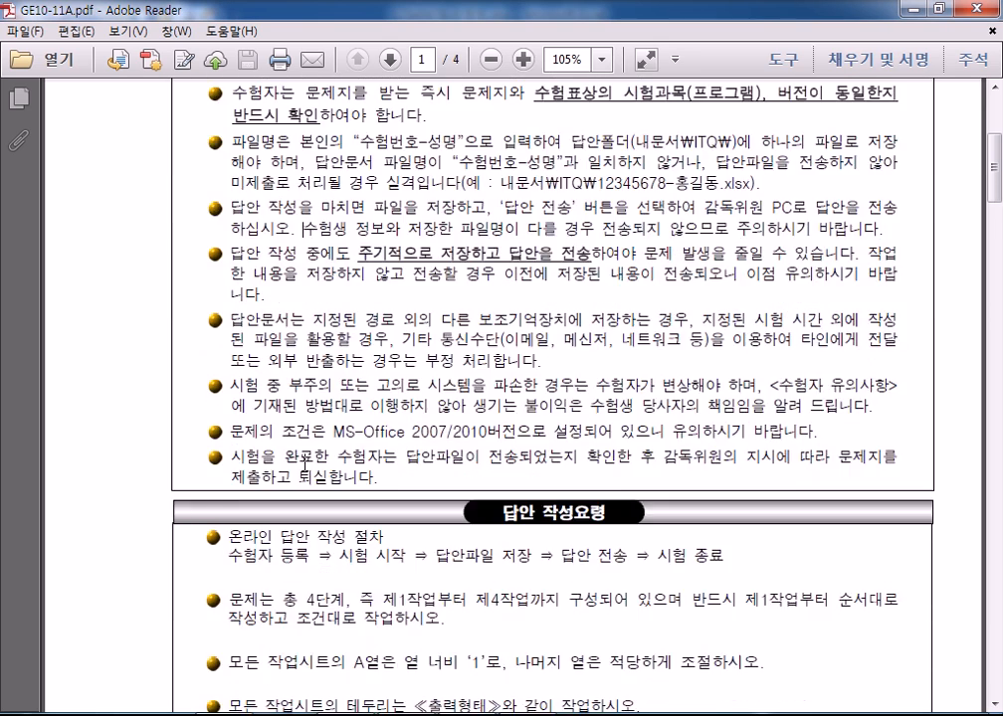
pyautogui.scroll(-4, 304, 463)
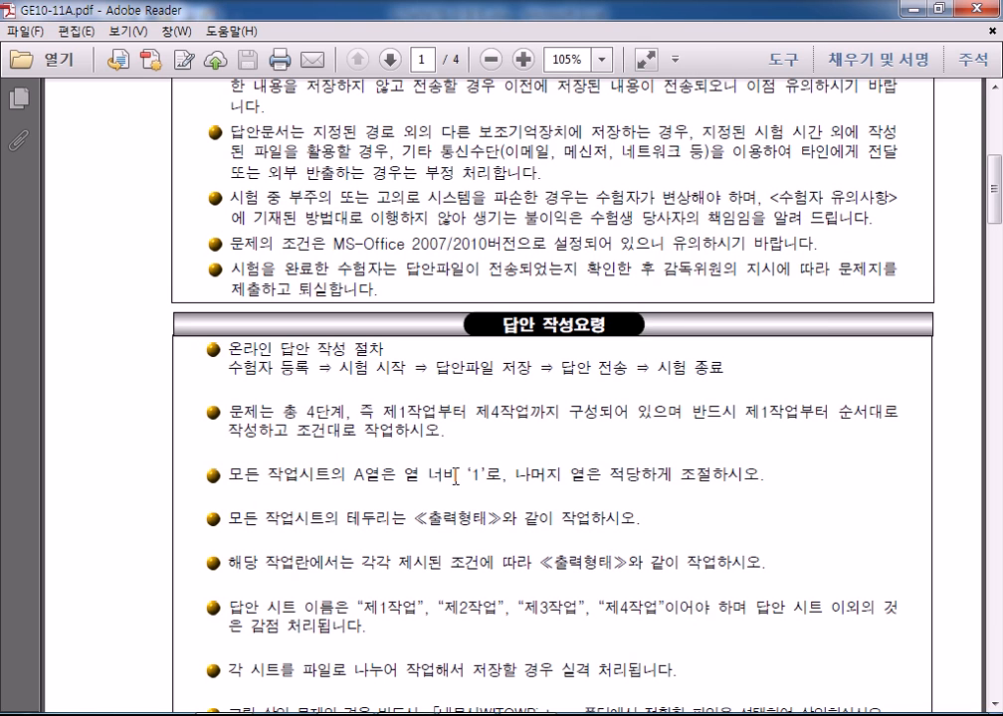
pyautogui.moveTo(374, 519); pyautogui.dragTo(407, 522)
pyautogui.scroll(-2, 425, 548)
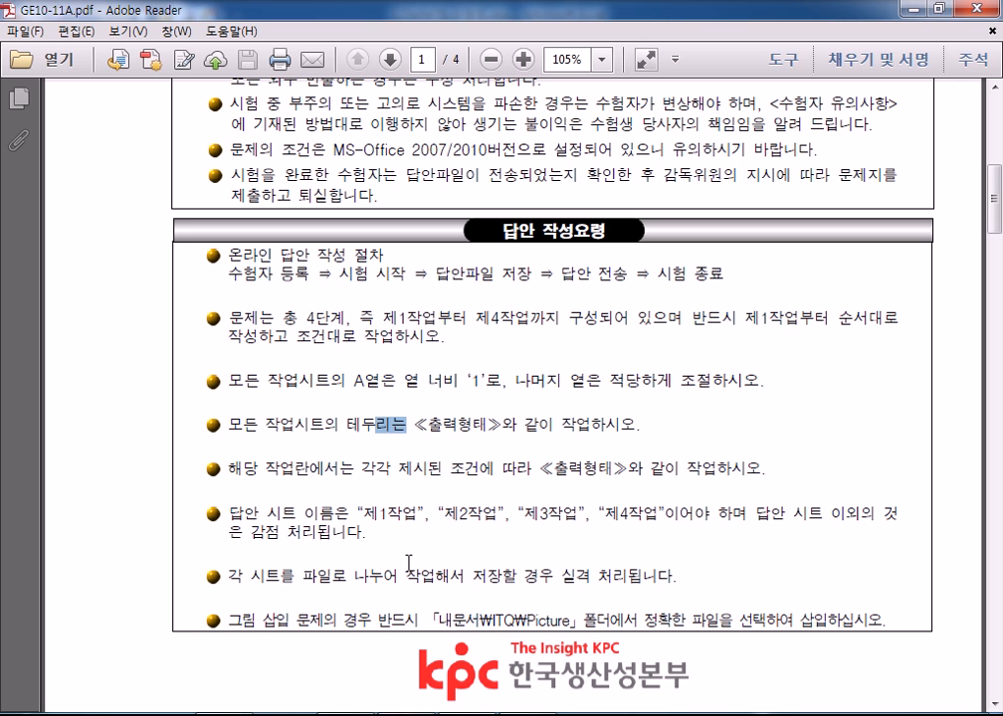
pyautogui.scroll(-10, 403, 573)
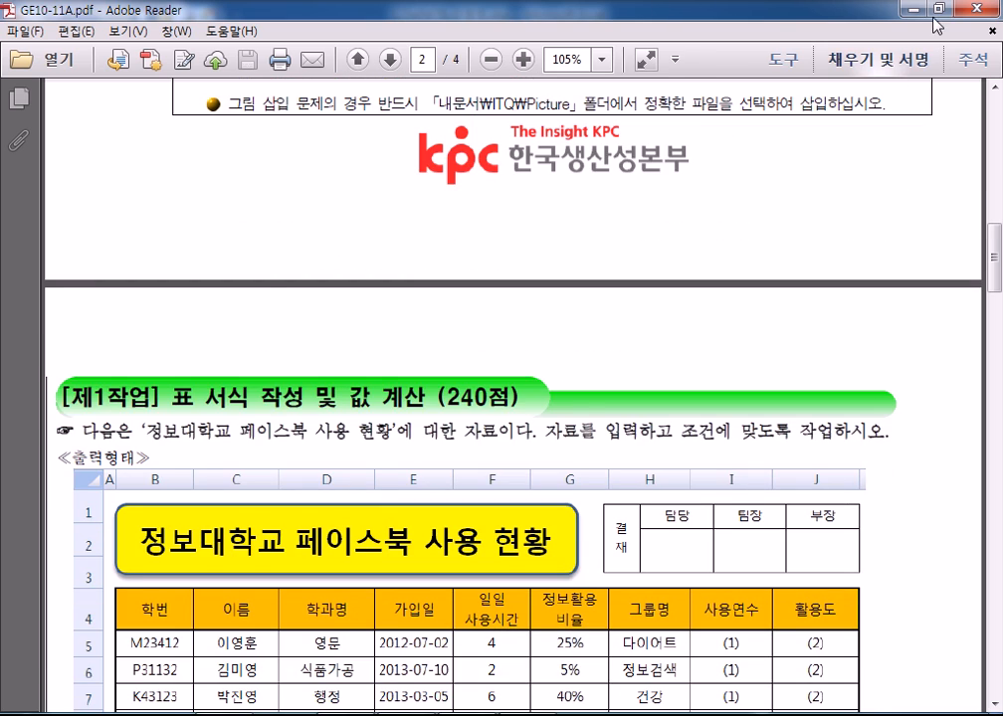
# Shrink the PDF window so the Excel workbook shows too, and bring up task 1's formatting conditions.
pyautogui.click(936, 9)
pyautogui.click(395, 512)
pyautogui.scroll(-6, 498, 616)
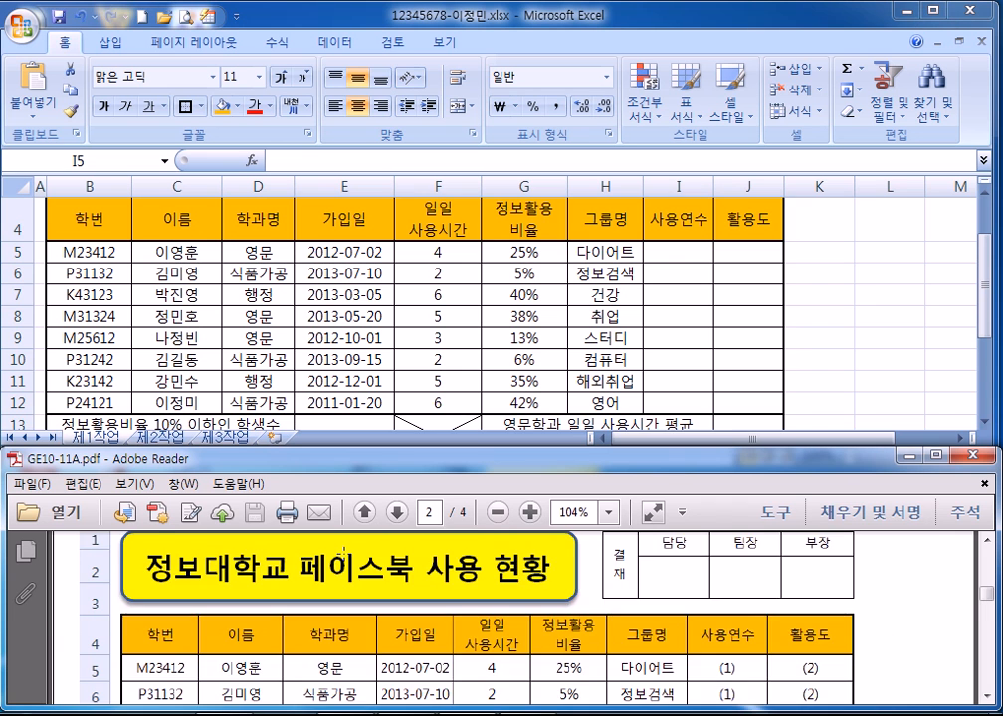
pyautogui.scroll(-5, 342, 616)
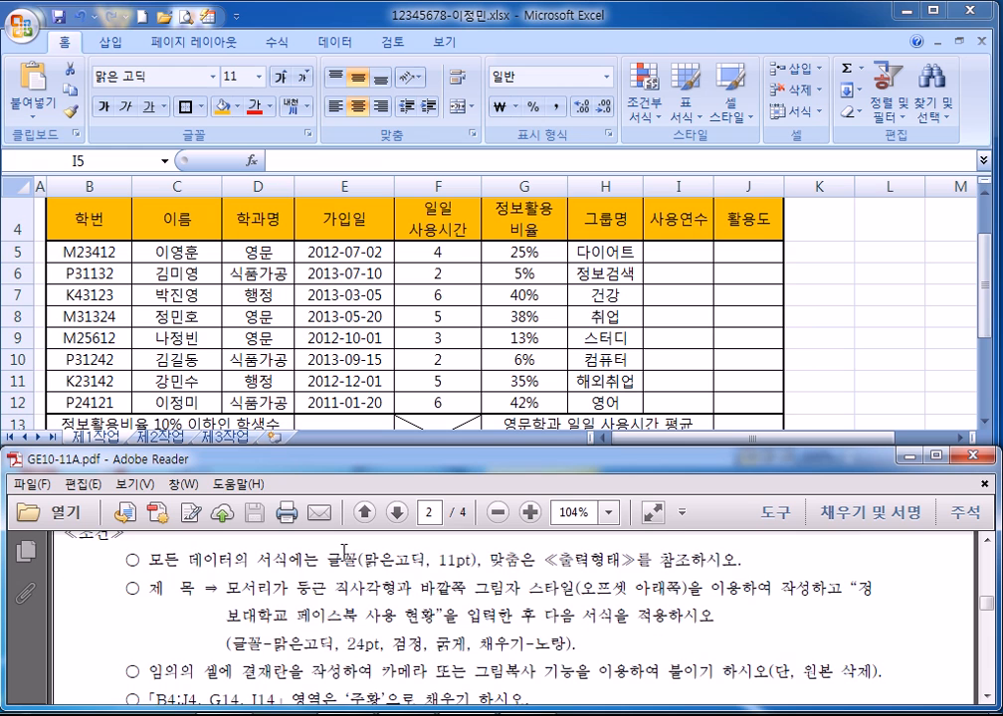
# Move the approval box picture slightly so that its outer edge lines up with the outer edge of column J.
pyautogui.click(215, 261)
pyautogui.scroll(1, 144, 217)
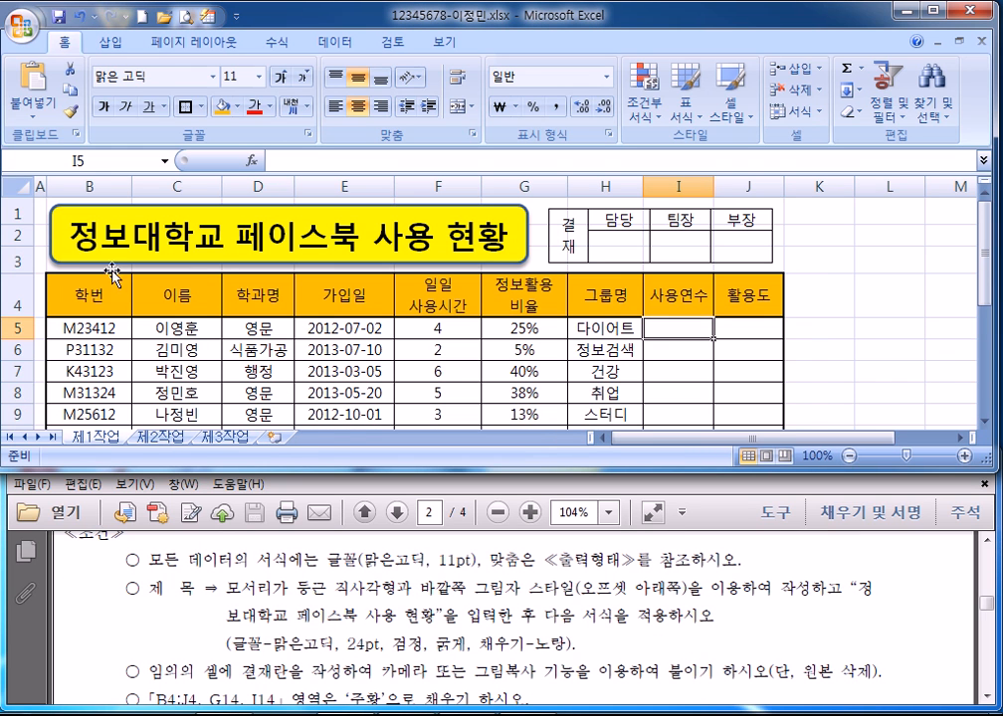
pyautogui.moveTo(747, 239); pyautogui.dragTo(755, 243)
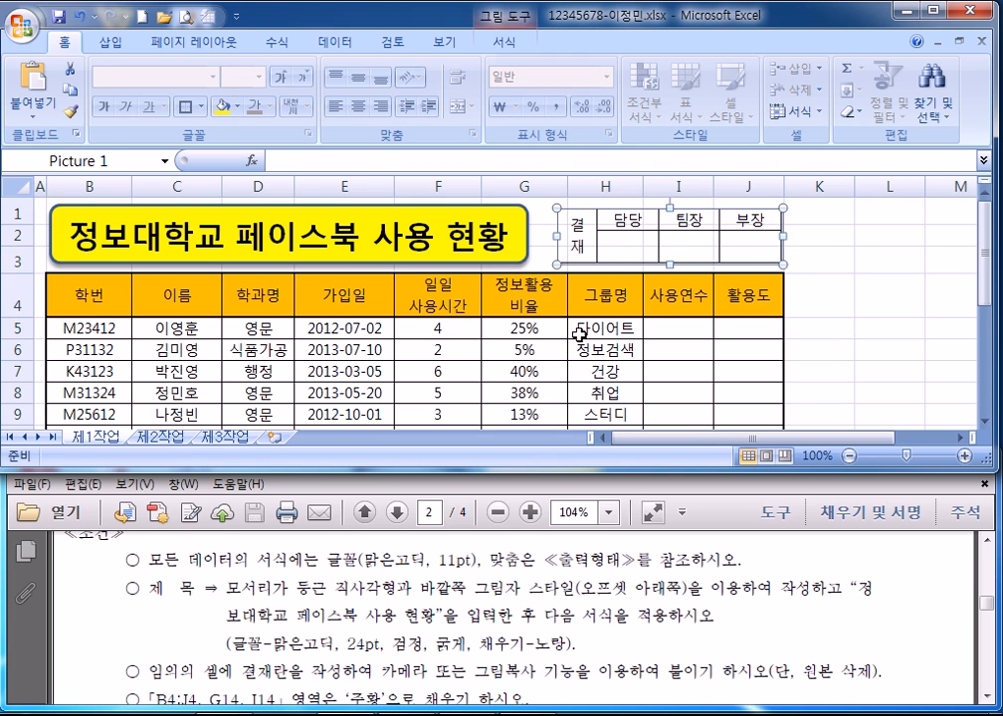
pyautogui.click(587, 333)
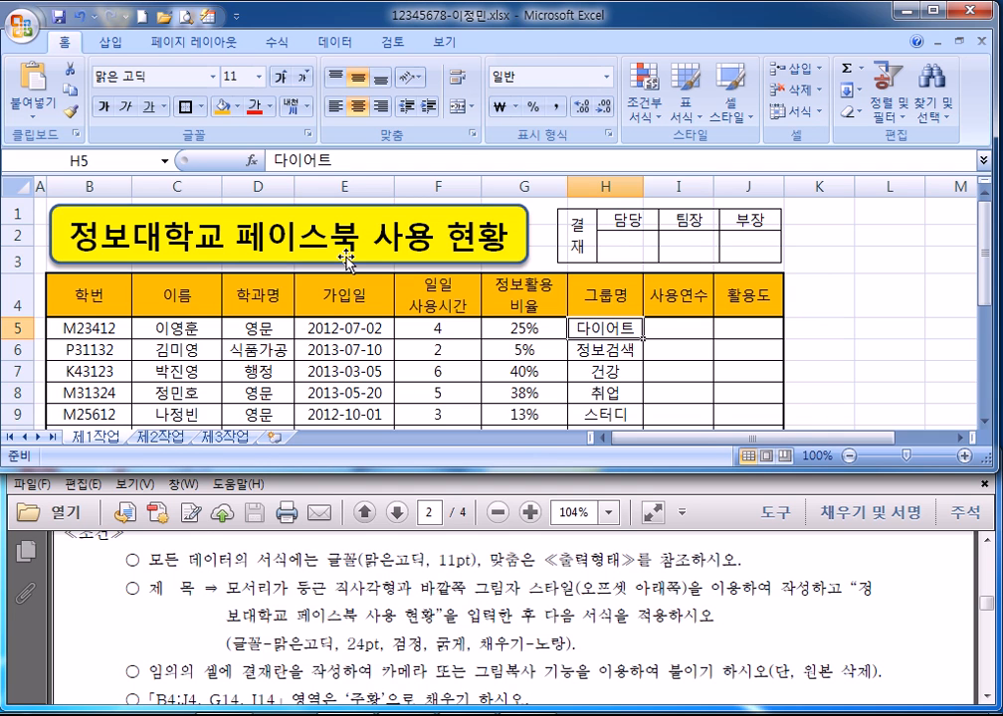
# Resize the title shape to about 13.55 cm wide, ending just short of the approval box, and widen column D slightly.
pyautogui.click(524, 233)
pyautogui.moveTo(527, 233); pyautogui.dragTo(507, 235)
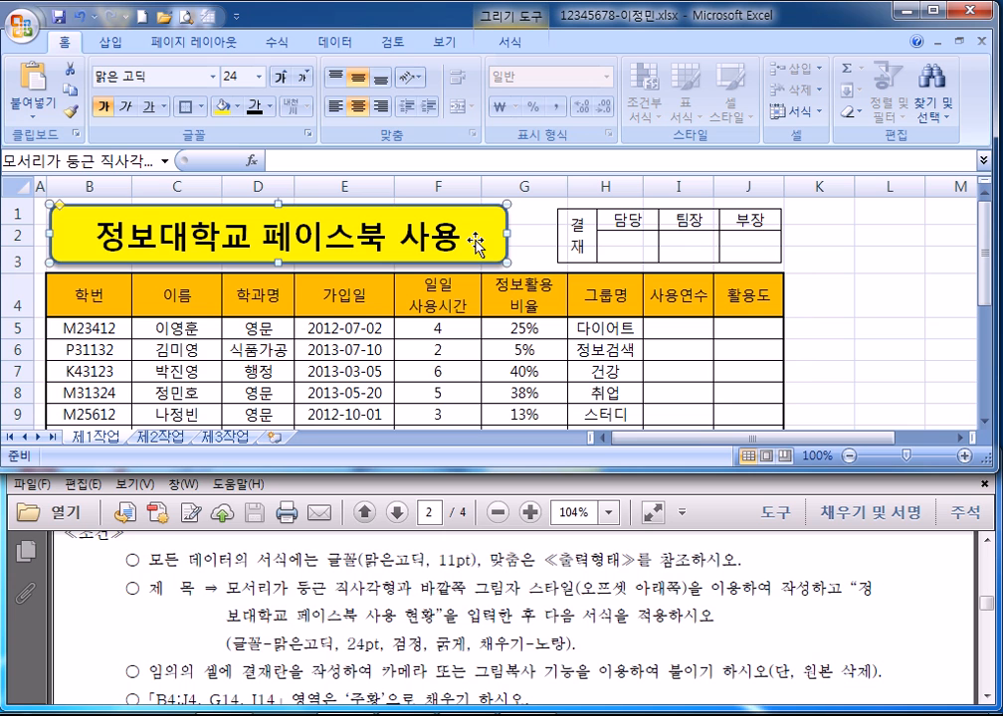
pyautogui.moveTo(509, 233); pyautogui.dragTo(542, 234)
pyautogui.click(90, 185)
pyautogui.moveTo(294, 186); pyautogui.dragTo(309, 184)
pyautogui.click(244, 242)
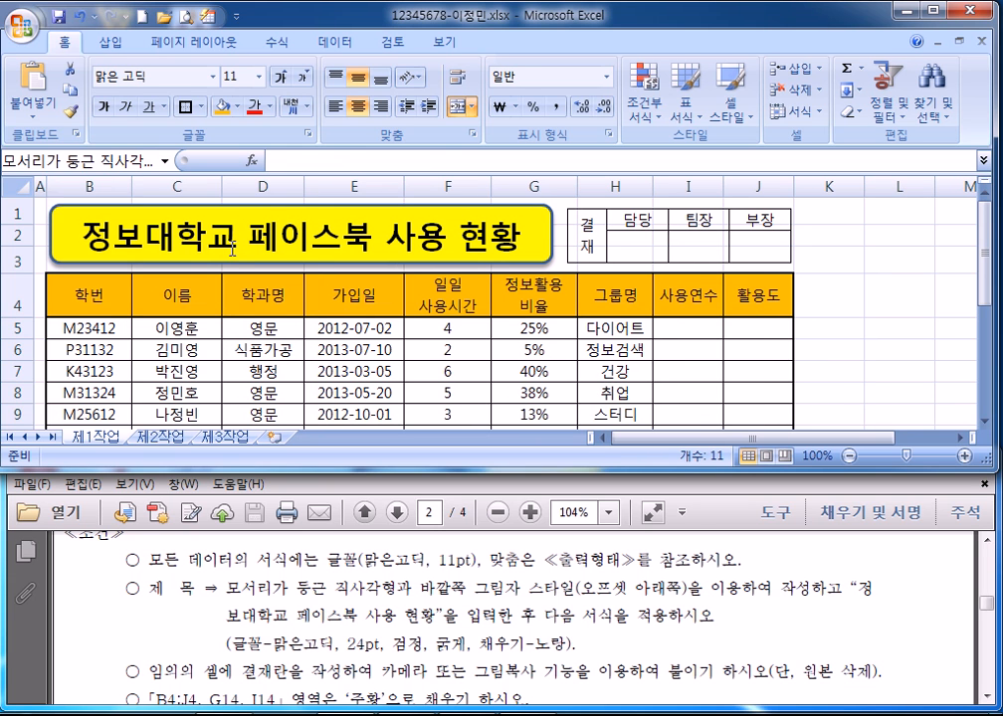
pyautogui.click(253, 327)
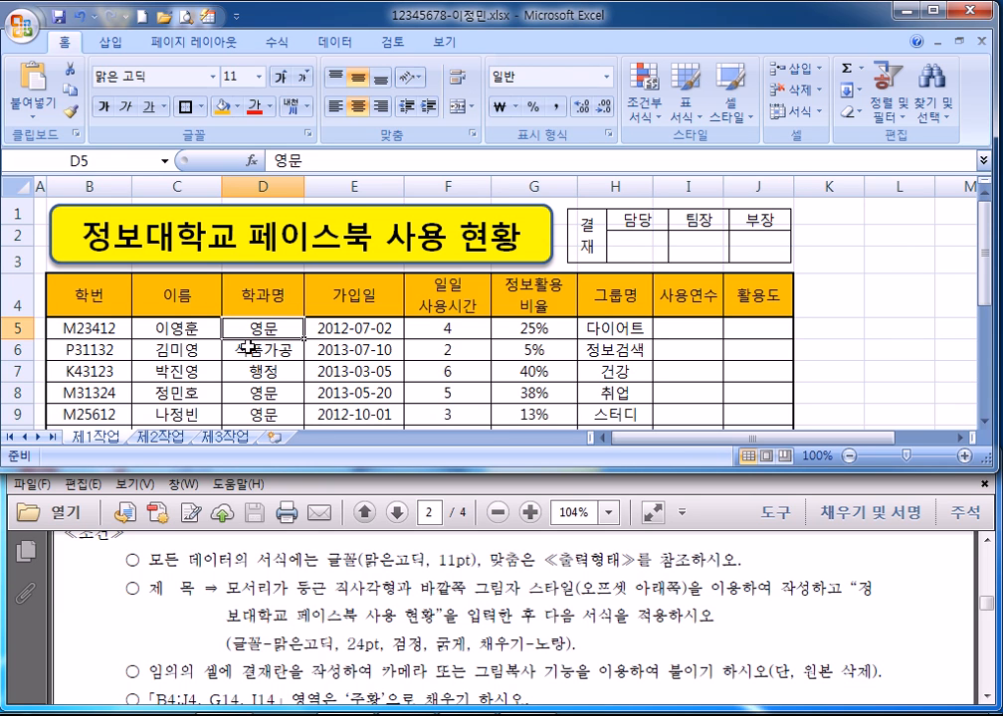
# Select the whole worksheet and check its font, font size and alignment against the first formatting condition.
pyautogui.click(269, 563)
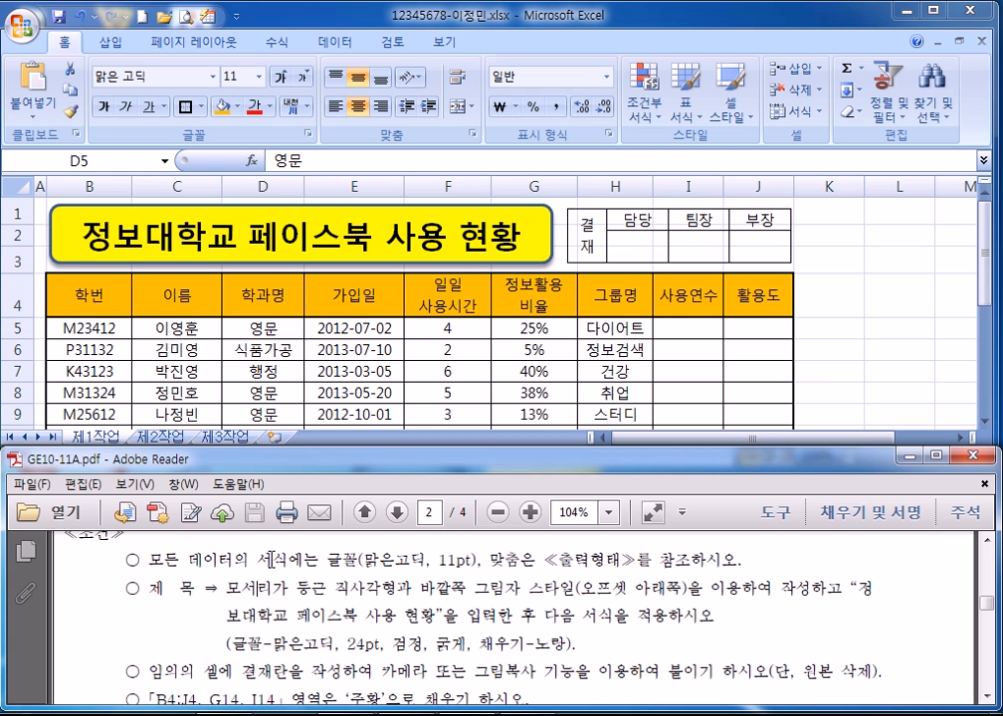
pyautogui.click(12, 155)
pyautogui.click(22, 186)
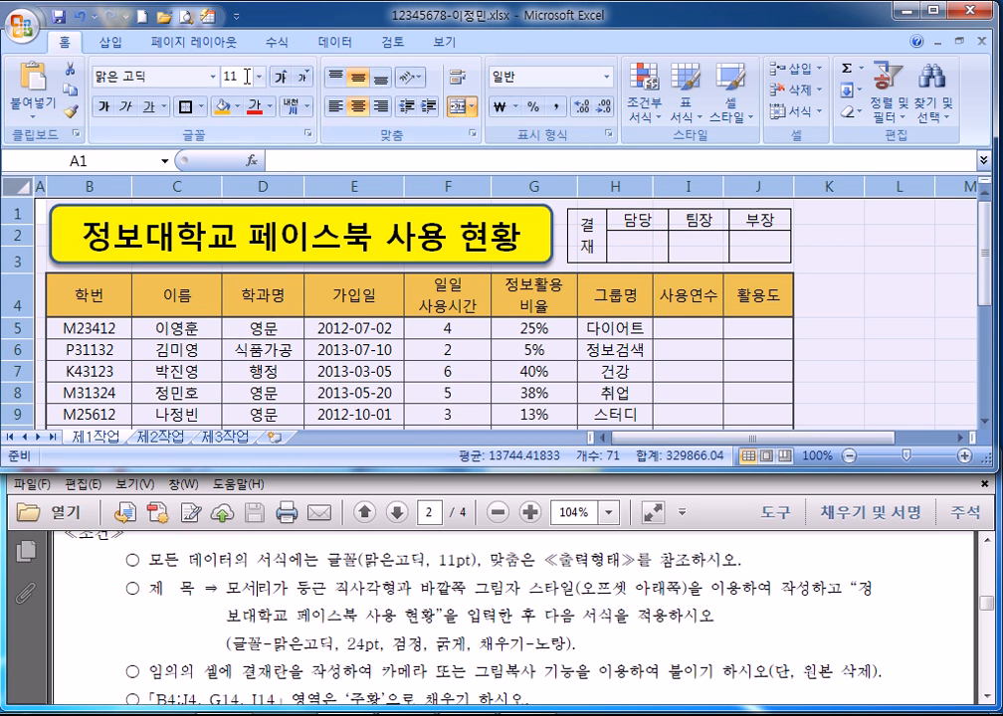
pyautogui.click(356, 106)
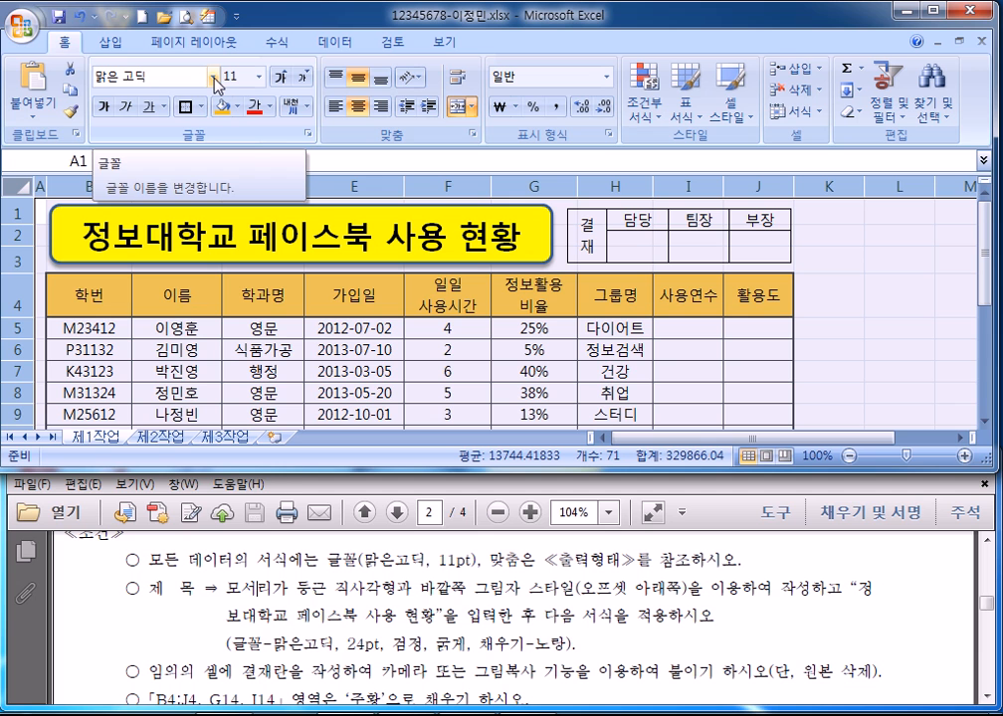
# Apply the outer shadow style Offset Bottom (오프셋 아래쪽) to the rounded title shape, as the title condition requires.
pyautogui.click(238, 588)
pyautogui.moveTo(556, 590); pyautogui.dragTo(681, 589)
pyautogui.click(543, 245)
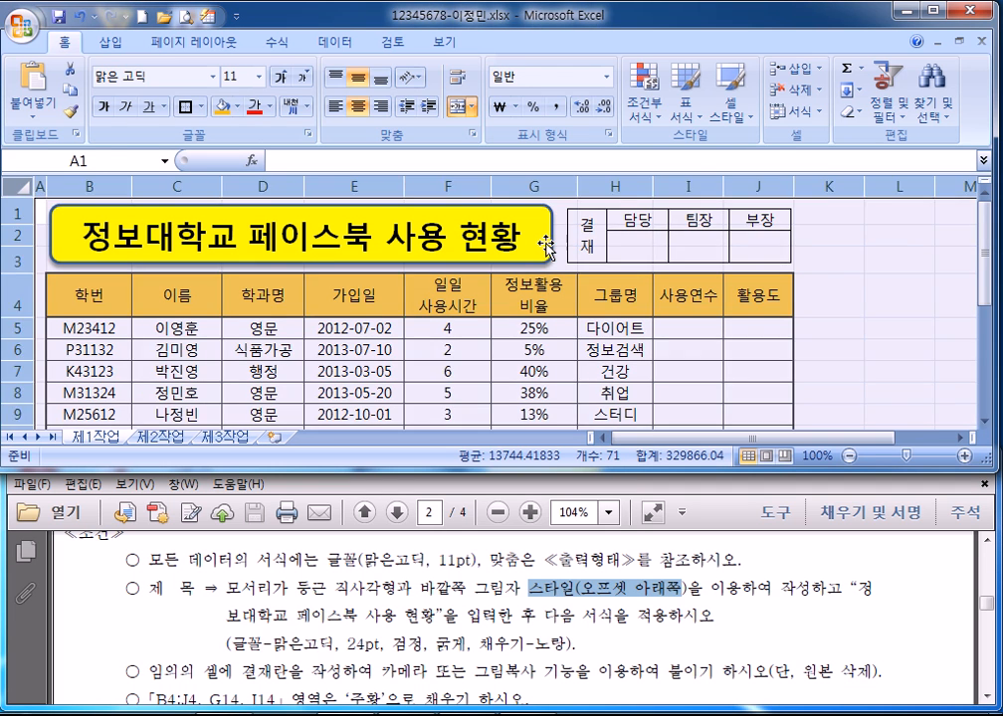
pyautogui.click(544, 244)
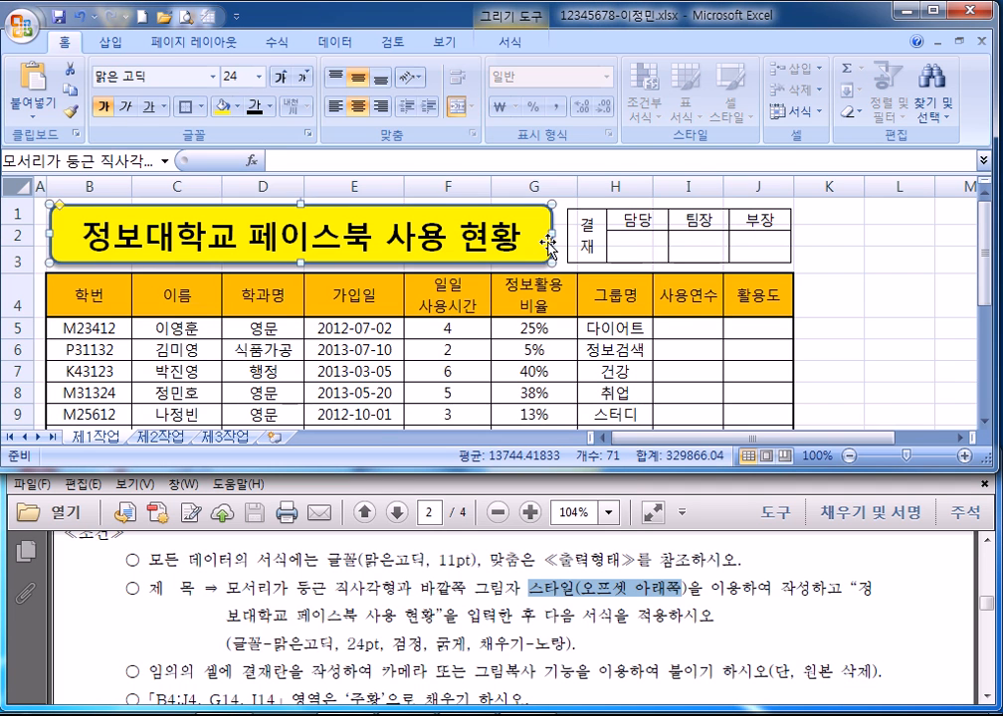
pyautogui.click(493, 52)
pyautogui.click(418, 111)
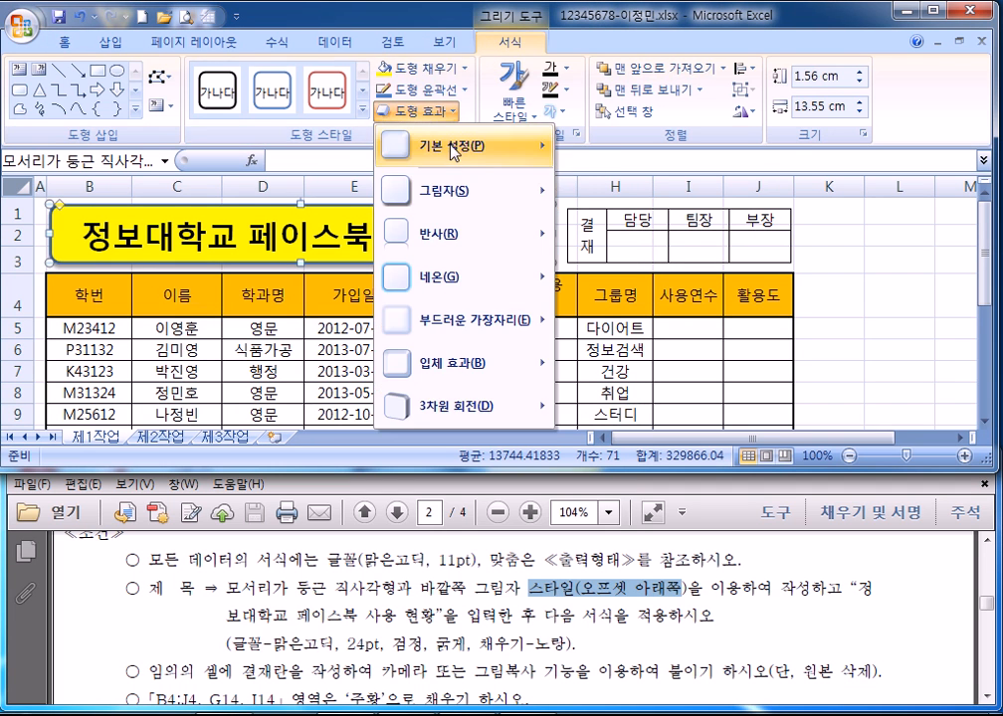
pyautogui.moveTo(458, 190)
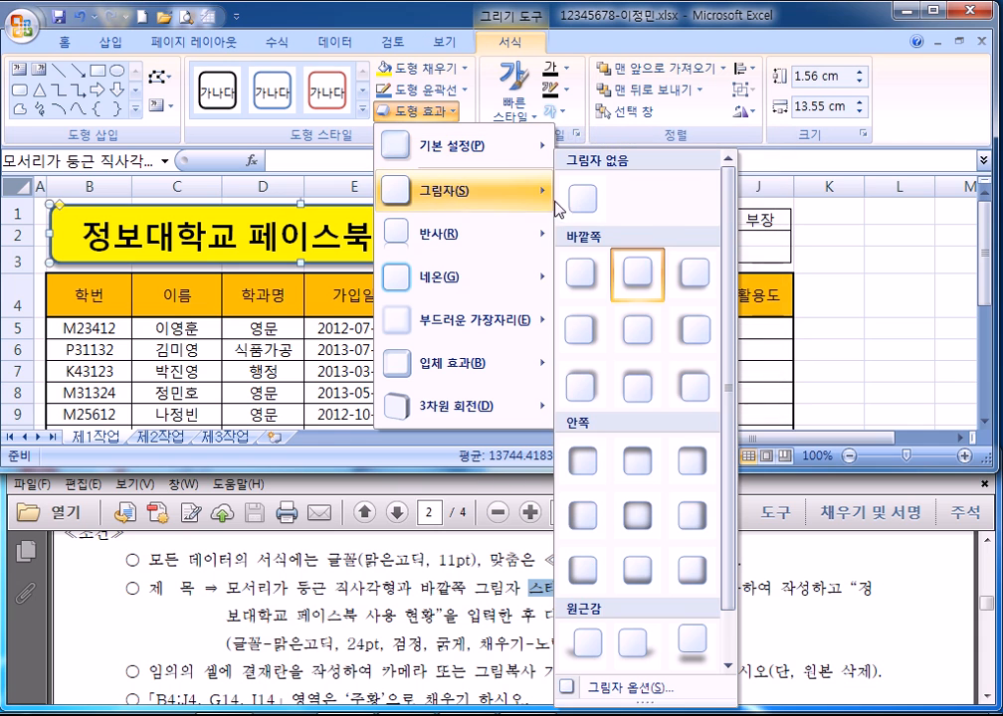
pyautogui.click(644, 273)
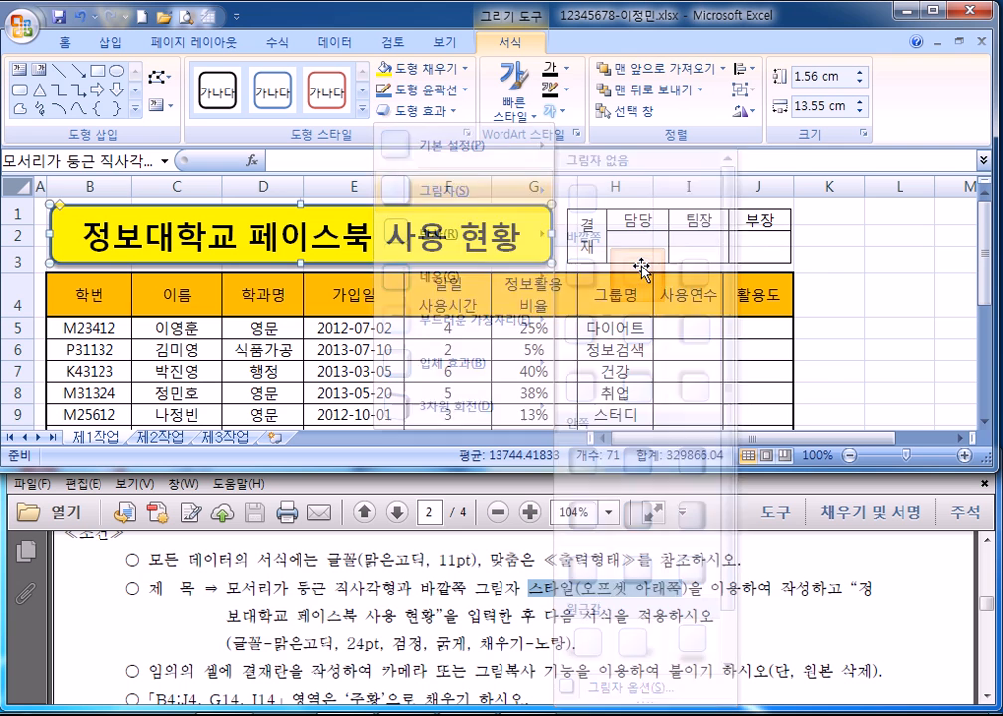
# Check the title shape's text formatting against the title condition, and read on to the orange fill and data validation conditions.
pyautogui.click(355, 612)
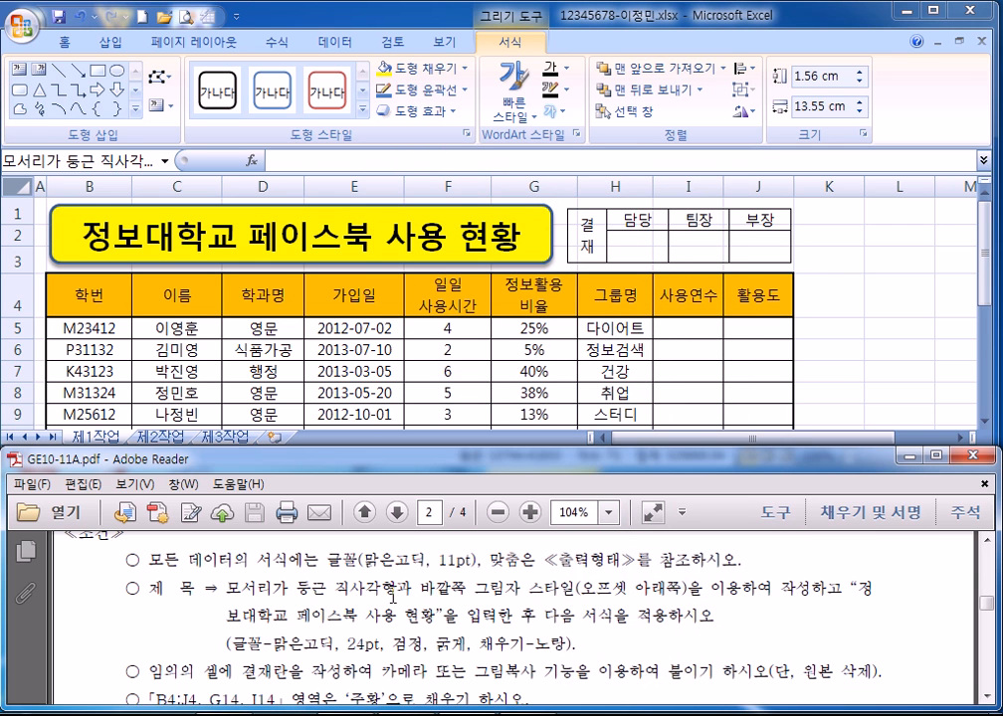
pyautogui.scroll(-1, 308, 472)
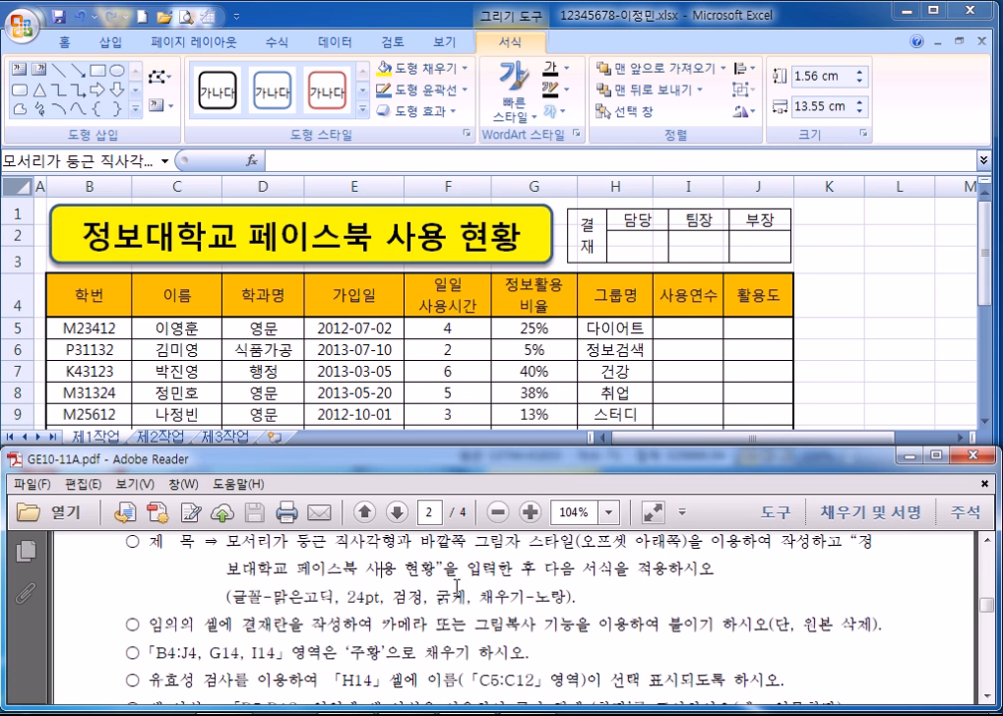
pyautogui.click(371, 263)
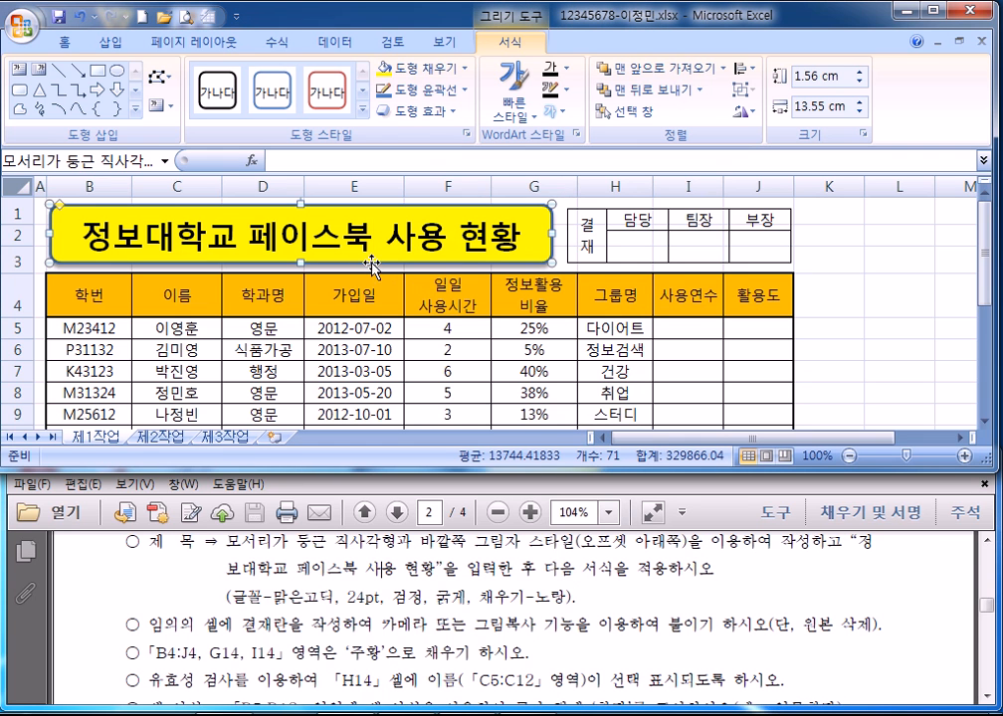
pyautogui.click(65, 43)
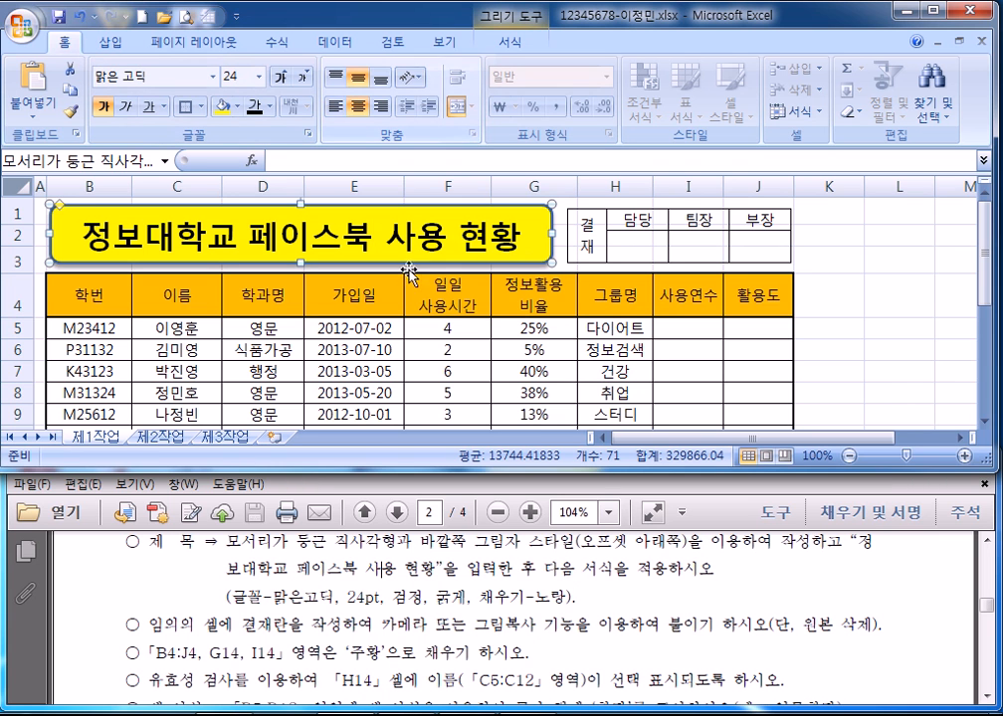
pyautogui.click(181, 486)
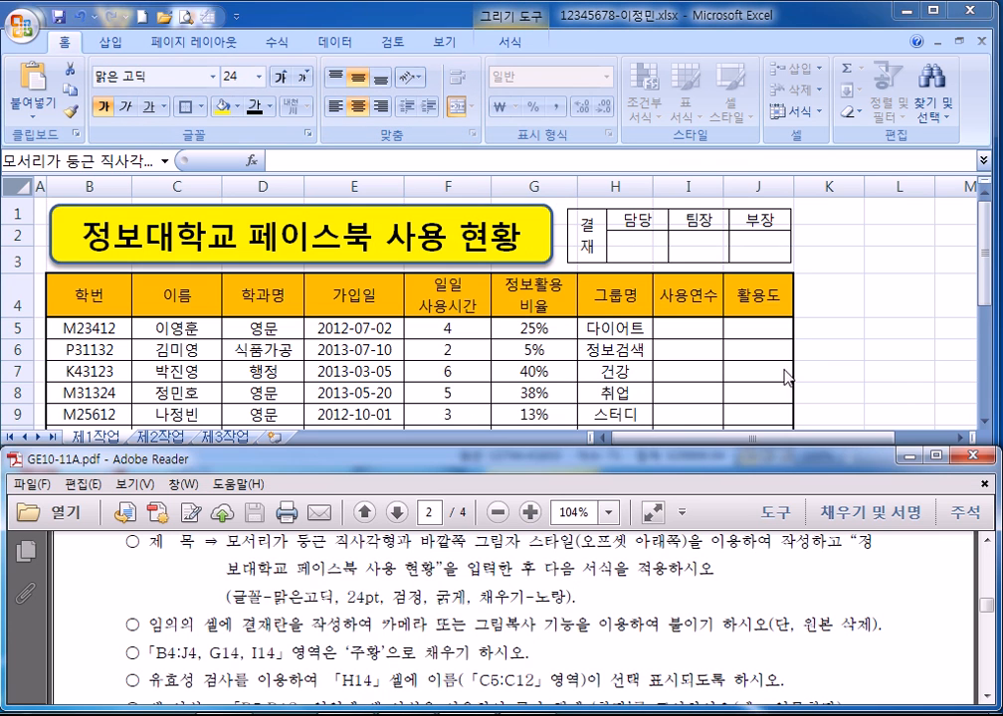
pyautogui.click(781, 236)
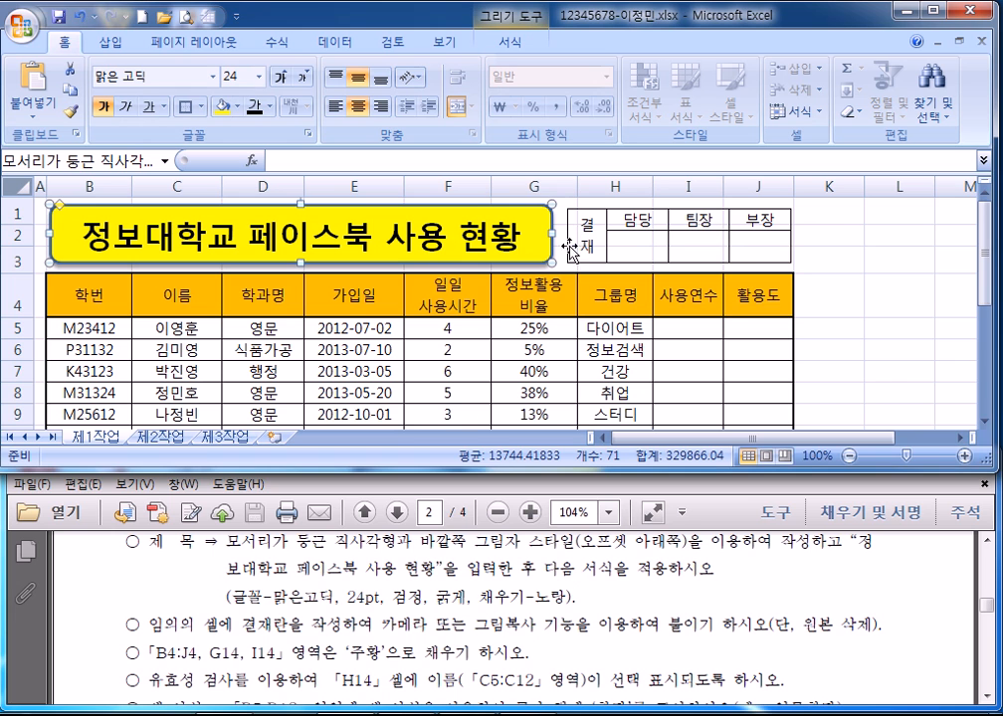
pyautogui.click(360, 661)
pyautogui.scroll(-2, 318, 607)
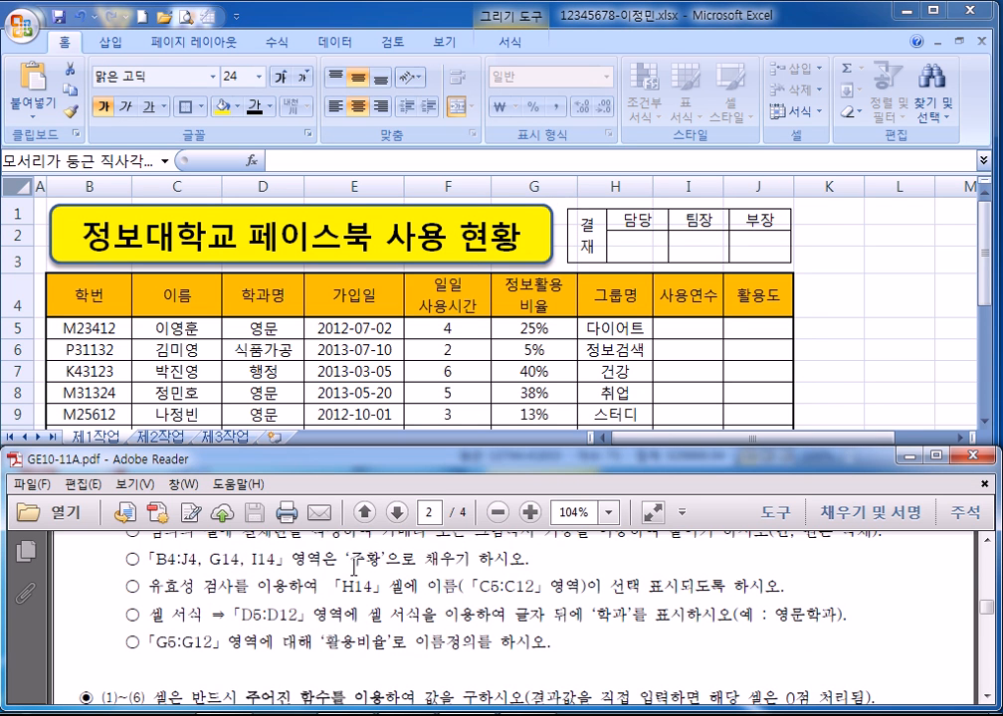
pyautogui.moveTo(350, 558); pyautogui.dragTo(416, 558)
pyautogui.click(183, 585)
# Clear the contents of cell H14, between the 이름 and 가입일 cells.
pyautogui.click(273, 347)
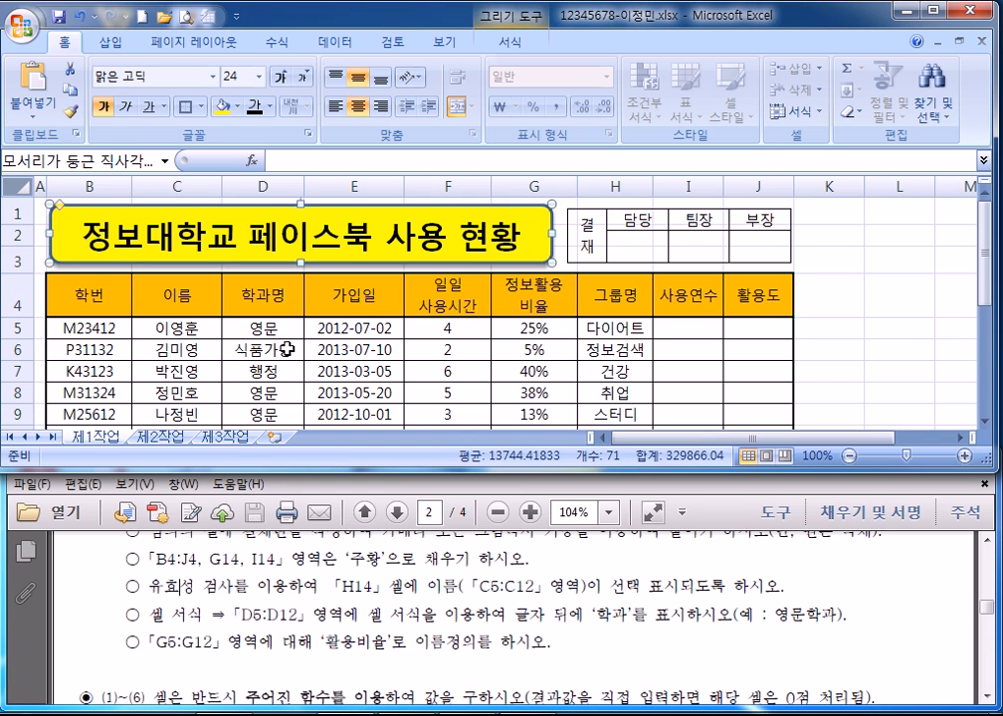
pyautogui.scroll(-4, 287, 347)
pyautogui.scroll(1, 287, 347)
pyautogui.click(618, 301)
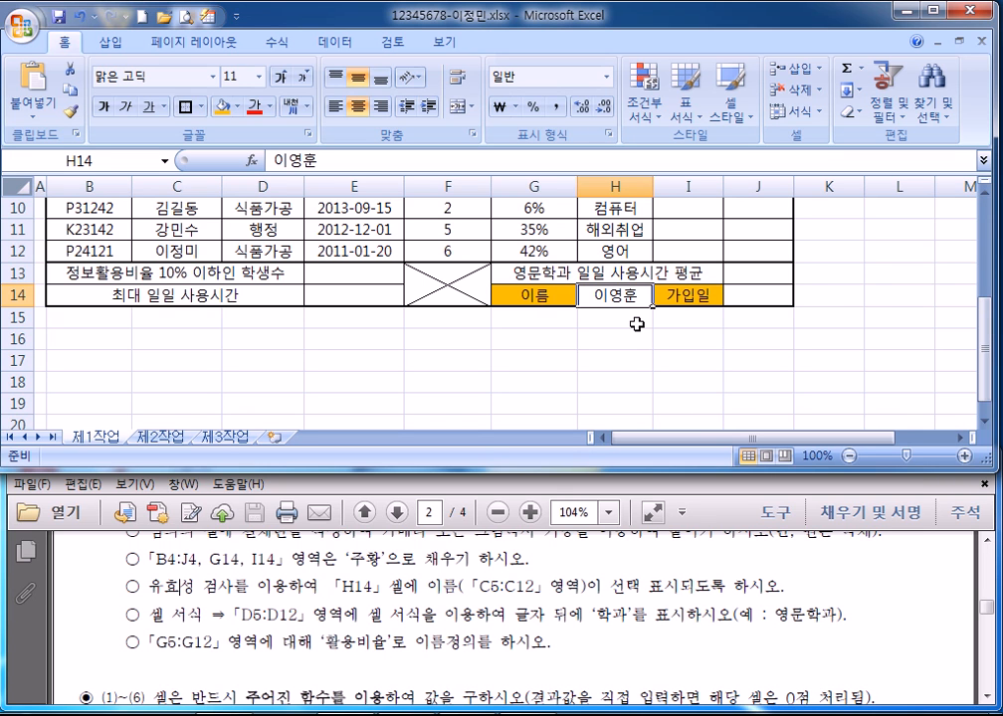
pyautogui.press('Delete')
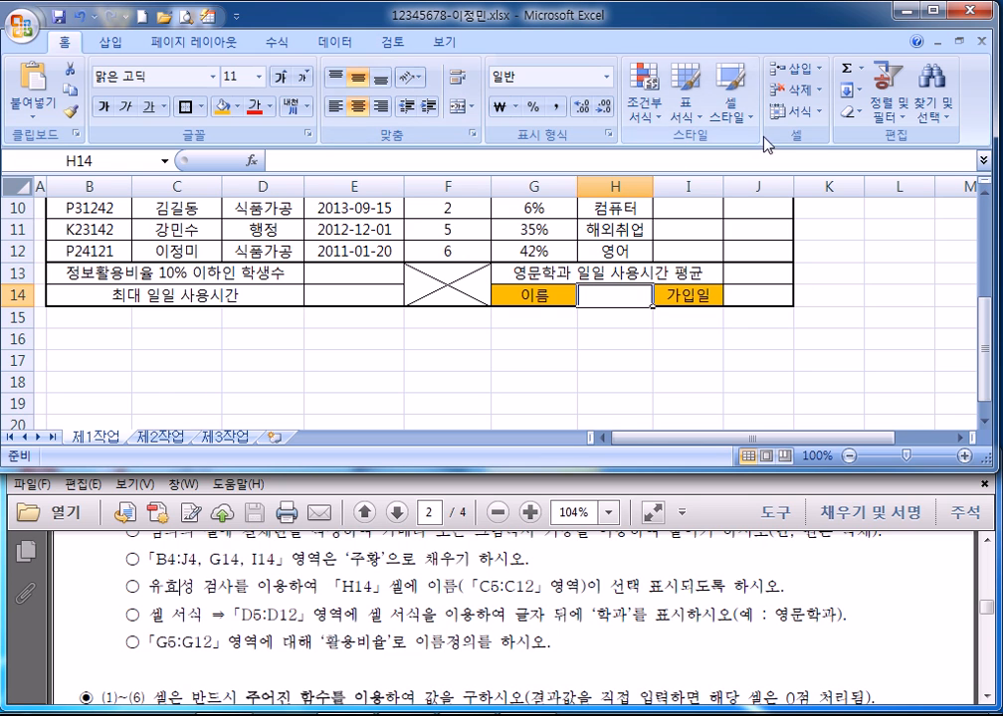
# Add data validation to cell H14 that allows a list (목록) sourced from the names in C5:C12.
pyautogui.click(336, 42)
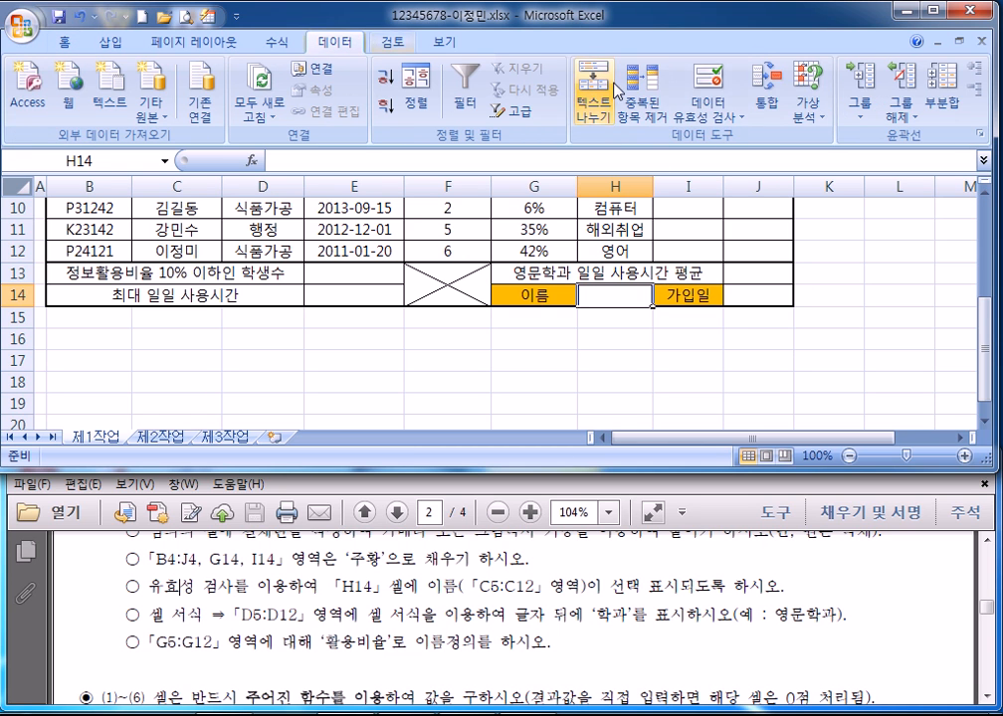
pyautogui.click(722, 122)
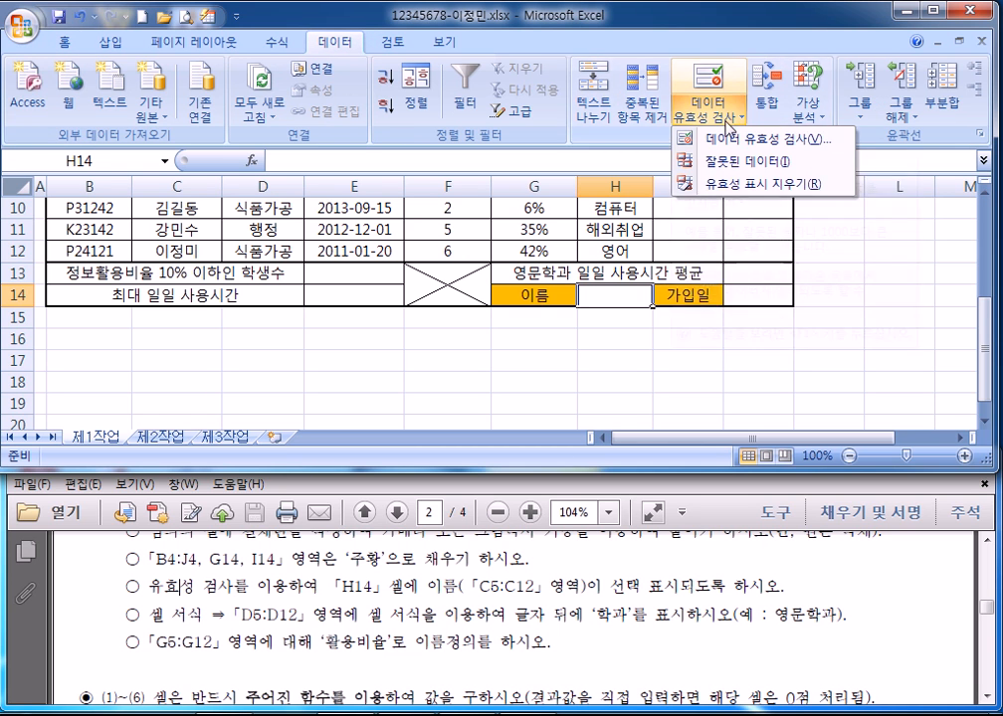
pyautogui.click(726, 139)
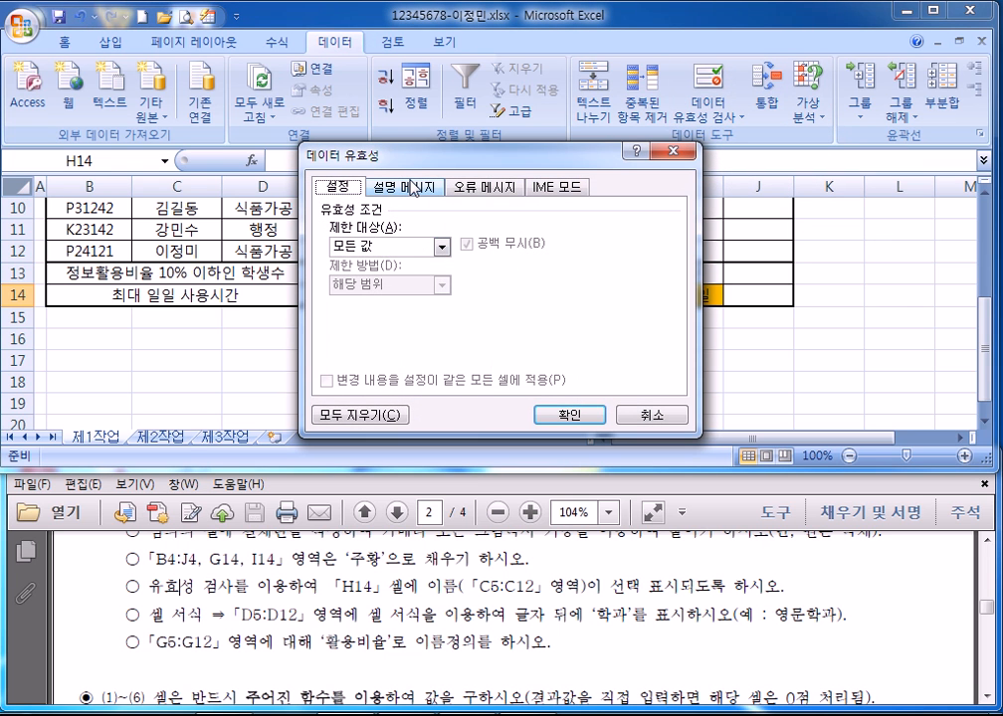
pyautogui.click(366, 242)
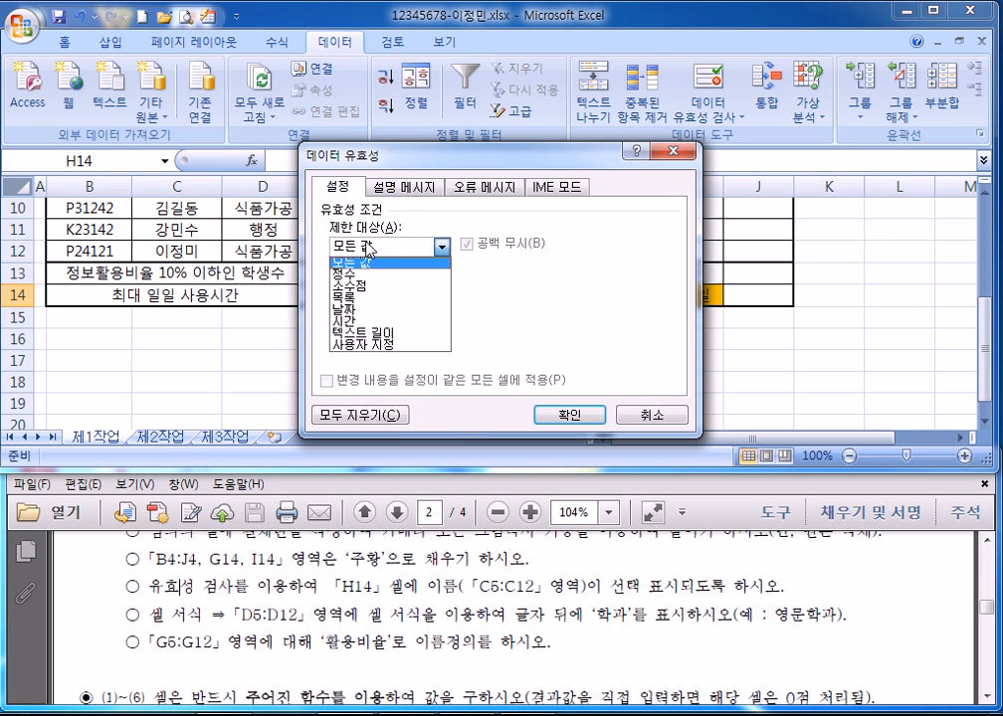
pyautogui.click(353, 302)
pyautogui.click(356, 318)
pyautogui.scroll(3, 189, 299)
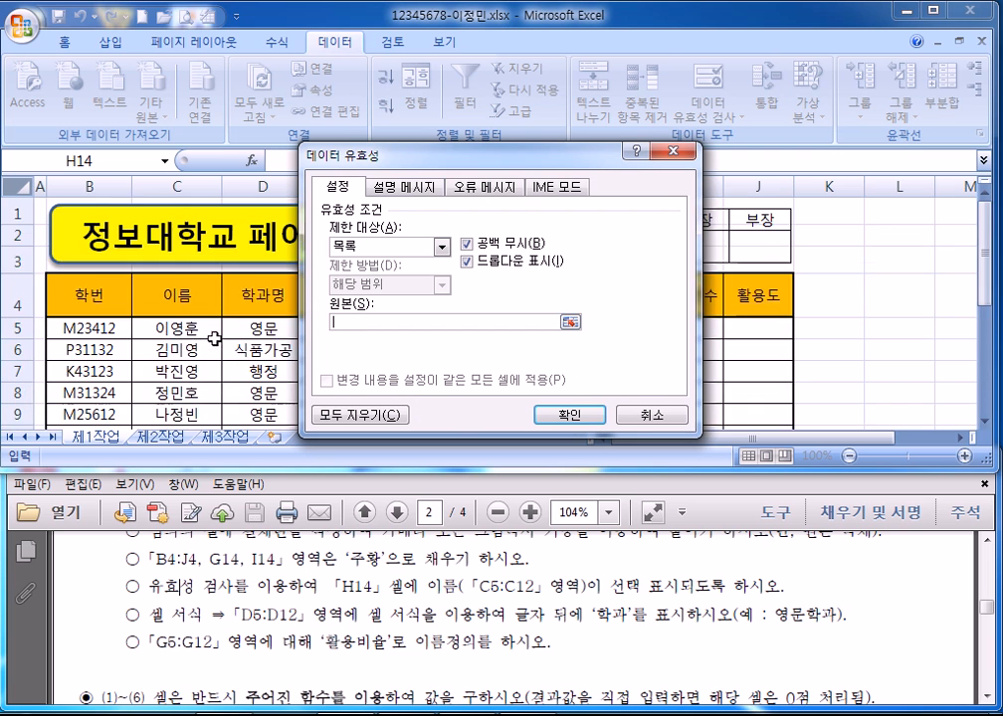
pyautogui.scroll(-3, 202, 334)
pyautogui.moveTo(179, 251); pyautogui.dragTo(175, 402)
pyautogui.click(569, 413)
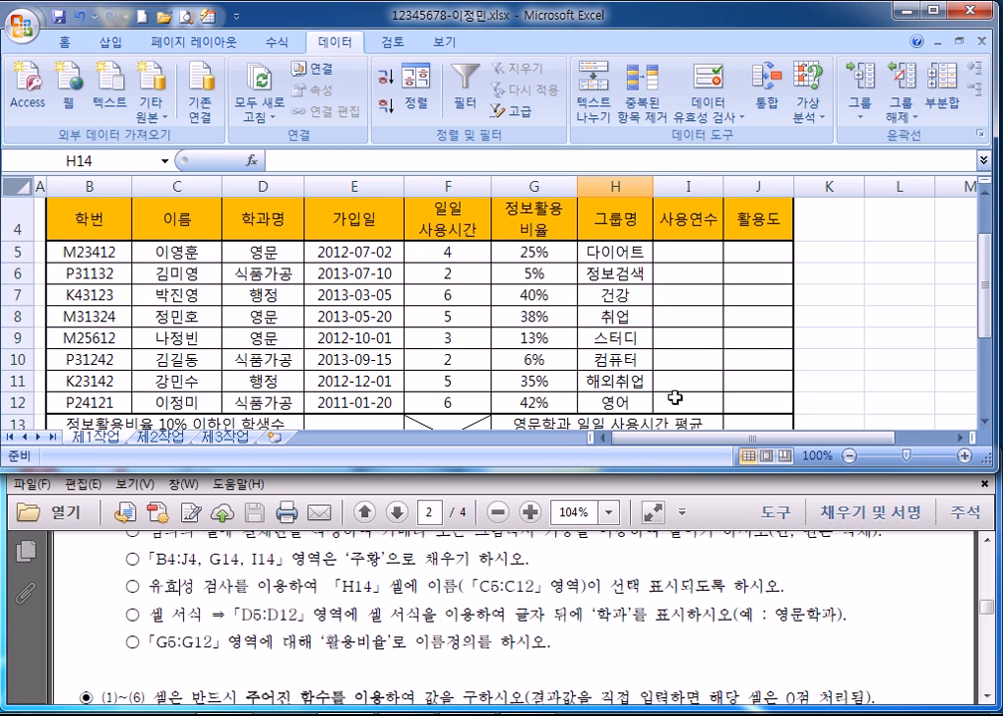
# Test the drop-down list in H14 by choosing the first, second and third student names in turn.
pyautogui.scroll(-3, 701, 374)
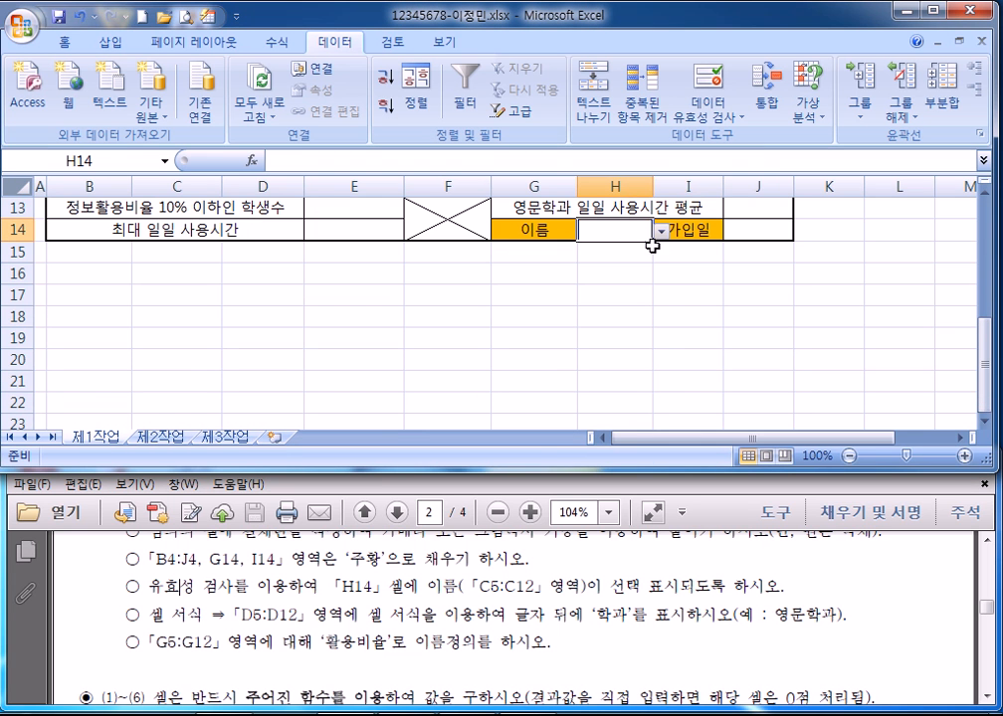
pyautogui.click(661, 231)
pyautogui.click(646, 247)
pyautogui.click(661, 231)
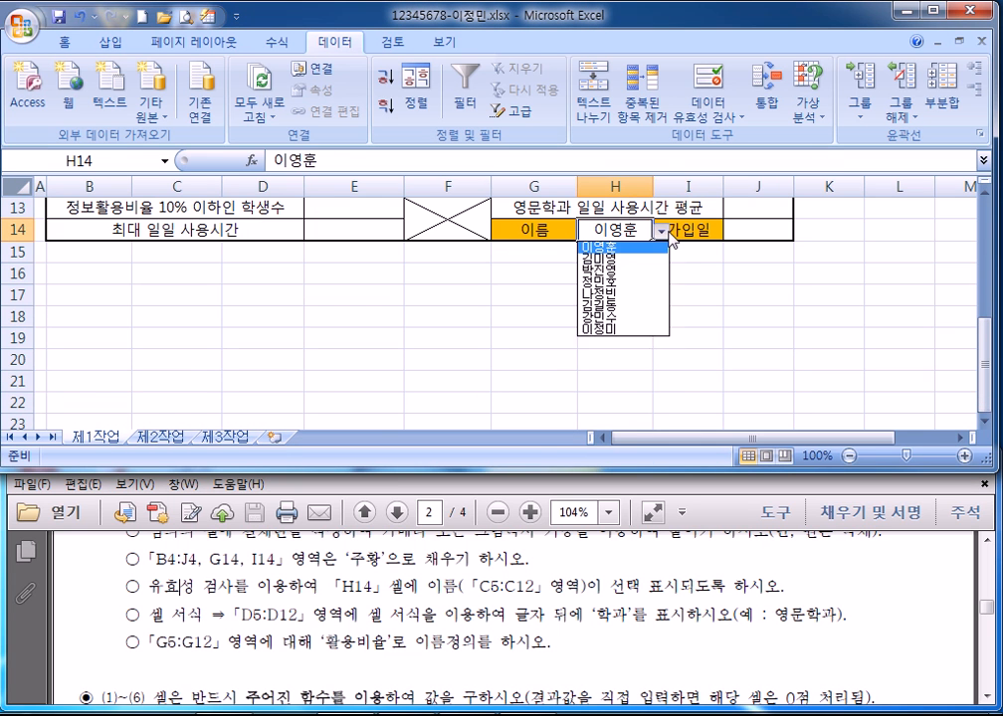
pyautogui.click(621, 260)
pyautogui.click(660, 231)
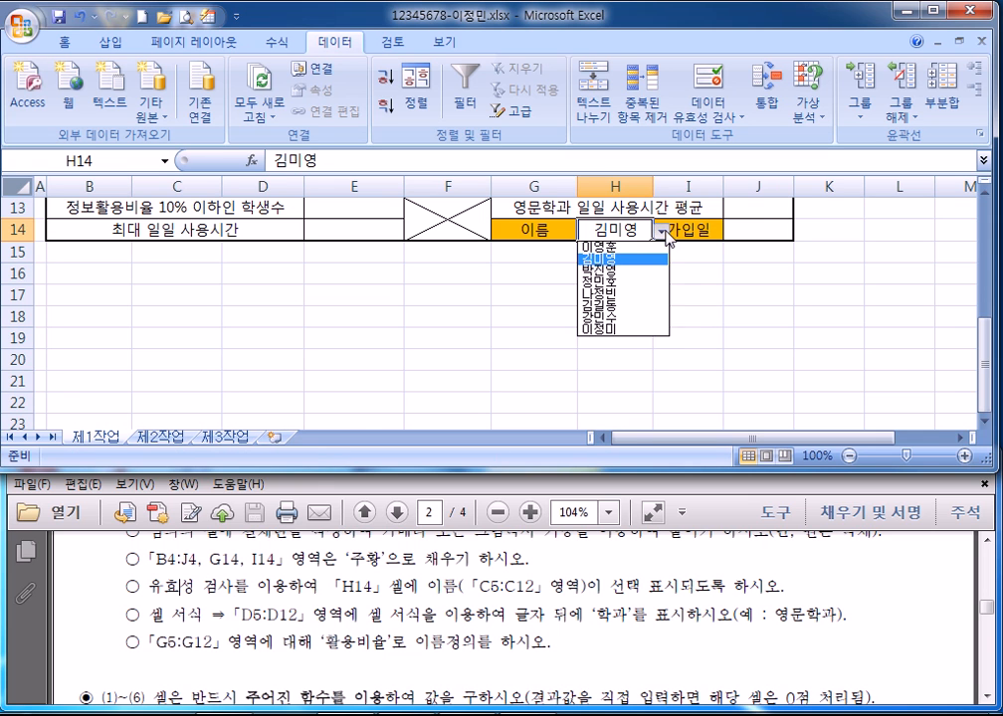
pyautogui.click(610, 271)
pyautogui.click(757, 225)
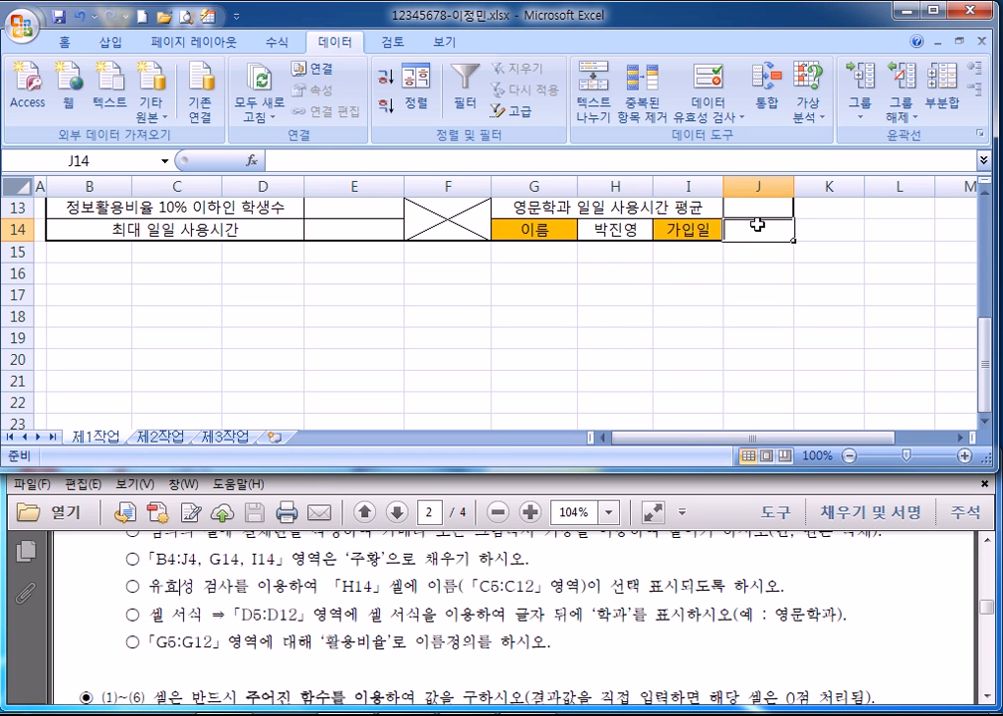
# Choose the first student's name from the drop-down list in cell H14.
pyautogui.click(646, 229)
pyautogui.click(661, 230)
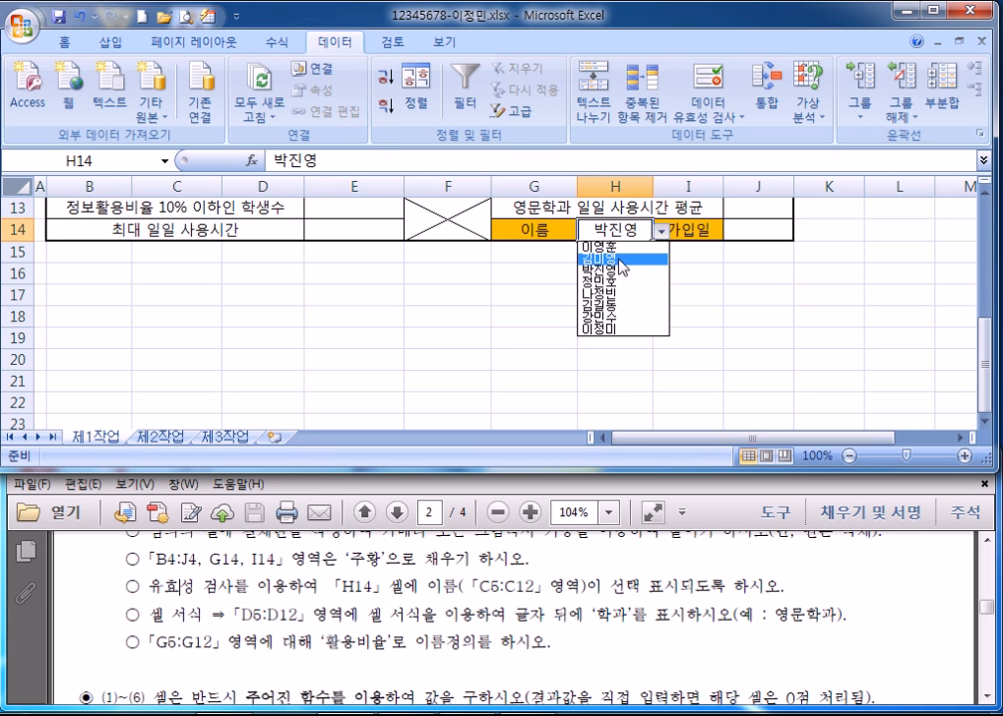
pyautogui.click(627, 245)
# Check the 학과 cell format condition in the PDF and widen the 학과명 column (D) of the table.
pyautogui.click(527, 611)
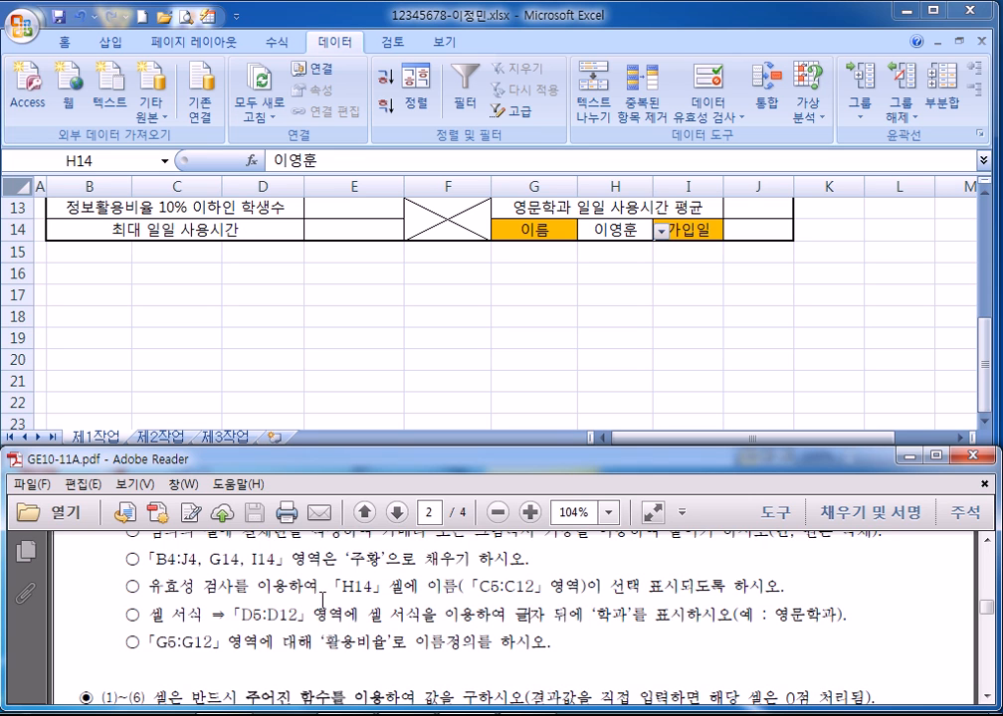
pyautogui.moveTo(179, 587); pyautogui.dragTo(198, 587)
pyautogui.moveTo(594, 613); pyautogui.dragTo(623, 610)
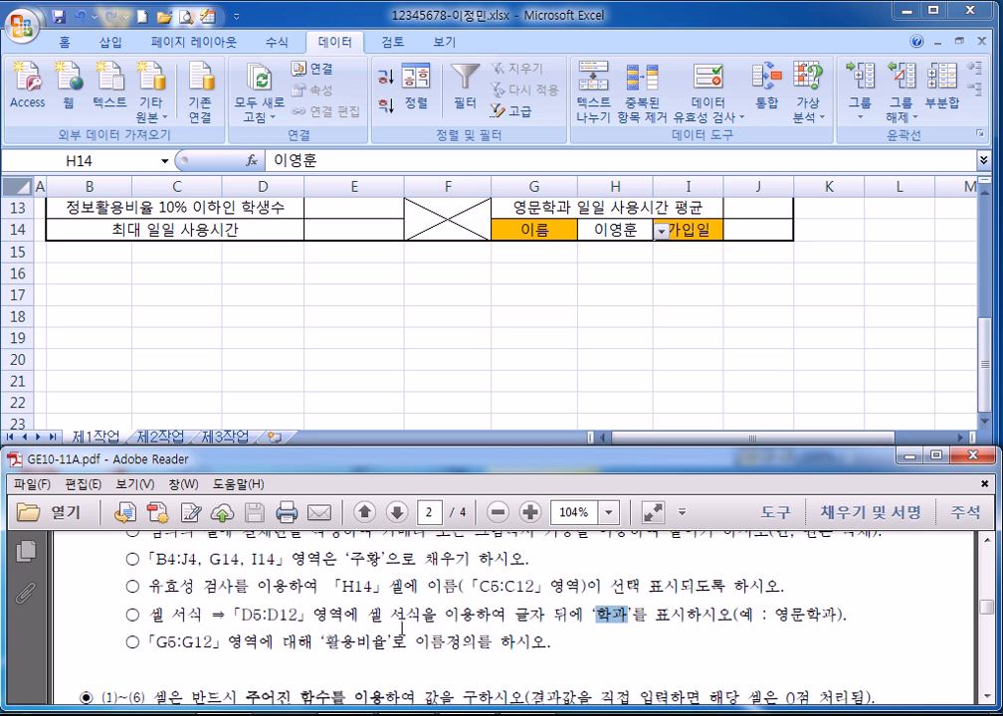
pyautogui.click(307, 334)
pyautogui.scroll(4, 306, 334)
pyautogui.scroll(-2, 274, 330)
pyautogui.scroll(1, 272, 326)
pyautogui.moveTo(303, 185); pyautogui.dragTo(330, 186)
# Apply the custom number format @"학과" to cells D5:D12 in the 학과명 column.
pyautogui.moveTo(276, 251); pyautogui.dragTo(280, 404)
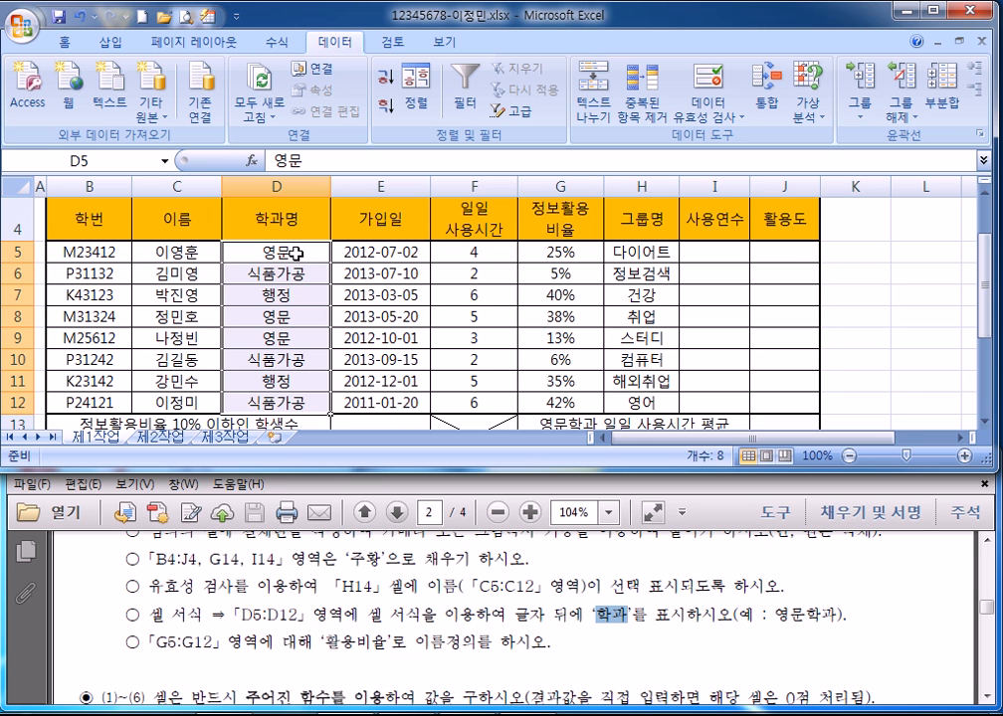
pyautogui.hotkey('ctrl', '1')
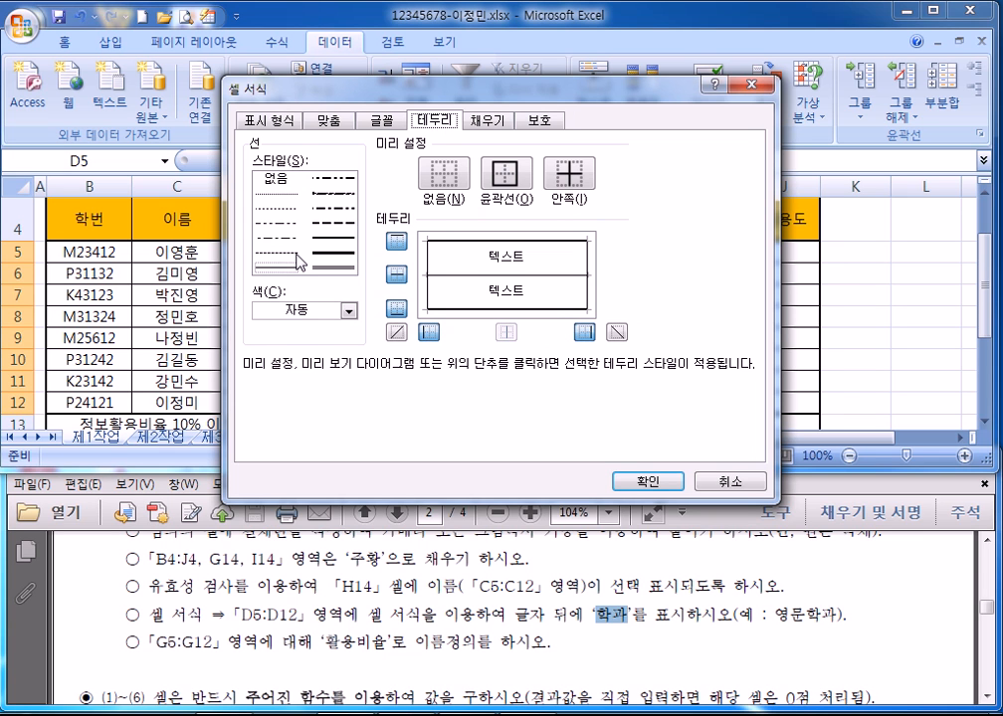
pyautogui.click(281, 266)
pyautogui.click(282, 119)
pyautogui.click(264, 289)
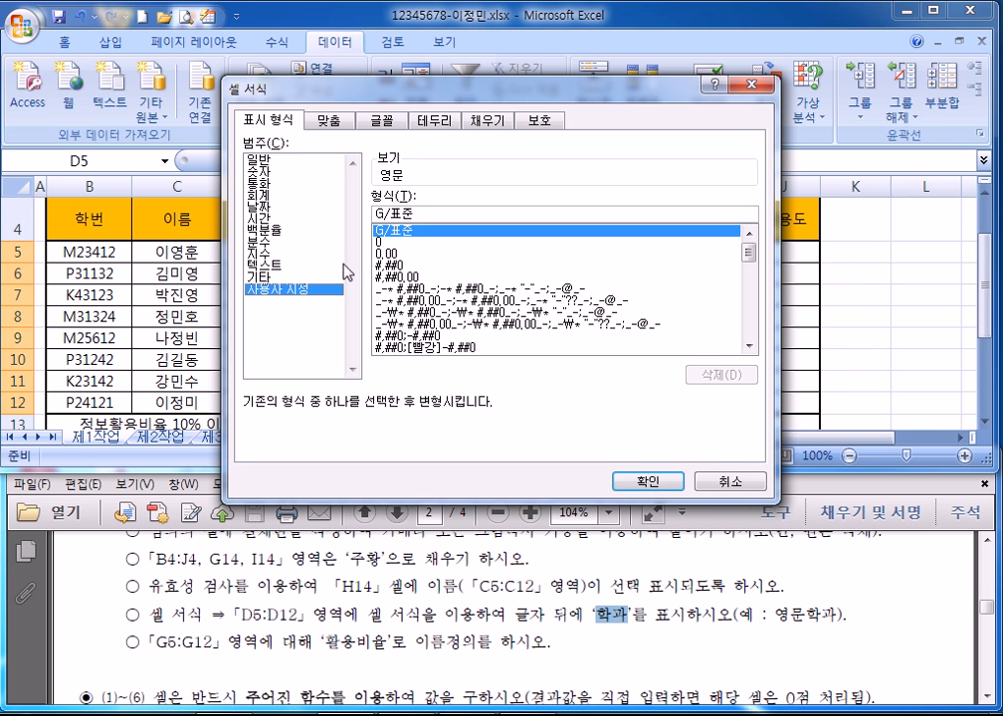
pyautogui.moveTo(475, 96); pyautogui.dragTo(597, 50)
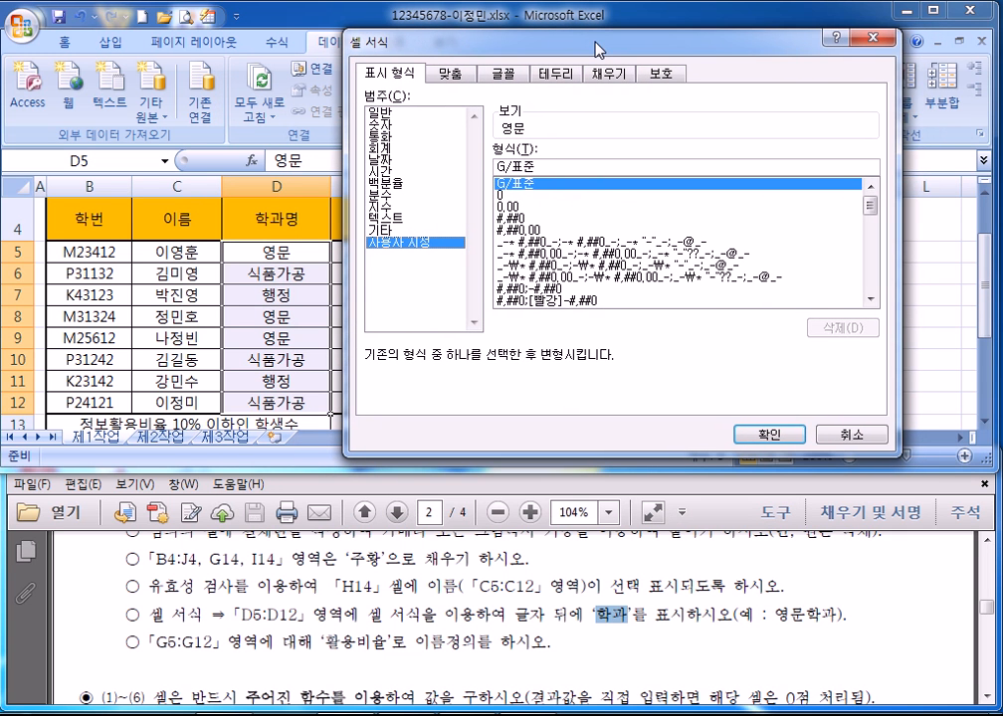
pyautogui.click(550, 166)
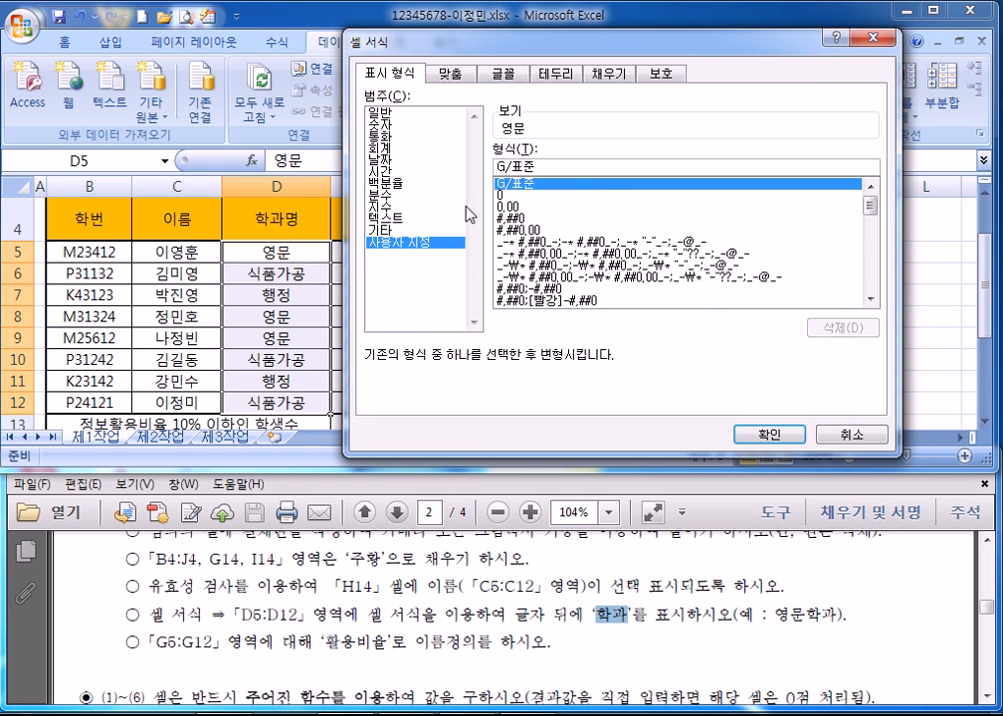
pyautogui.moveTo(553, 165); pyautogui.dragTo(438, 164)
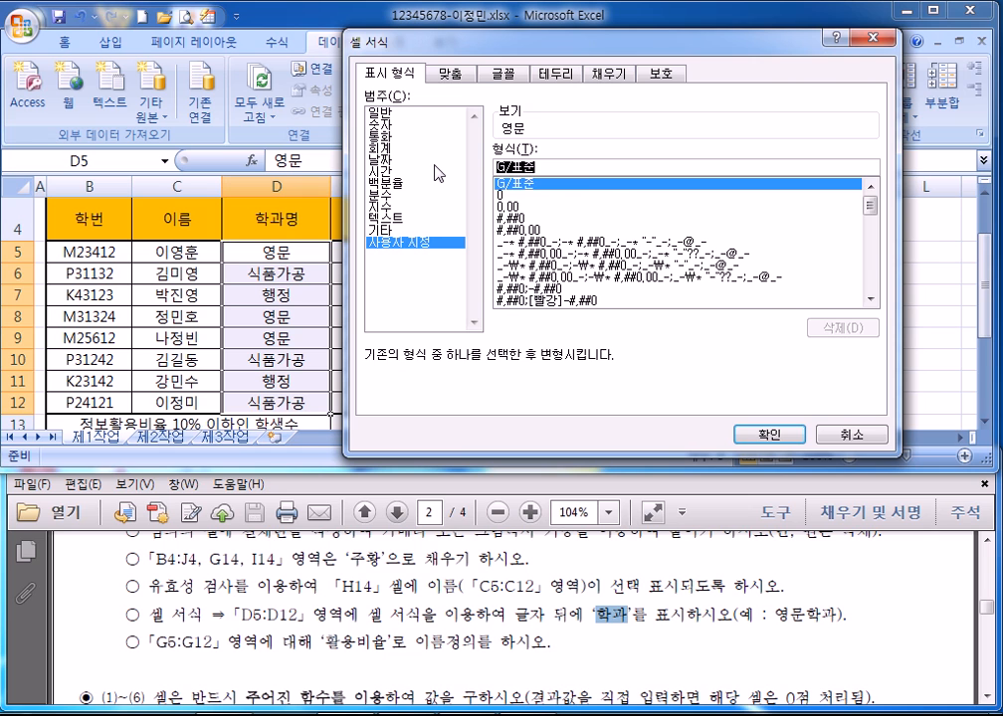
pyautogui.write('@')
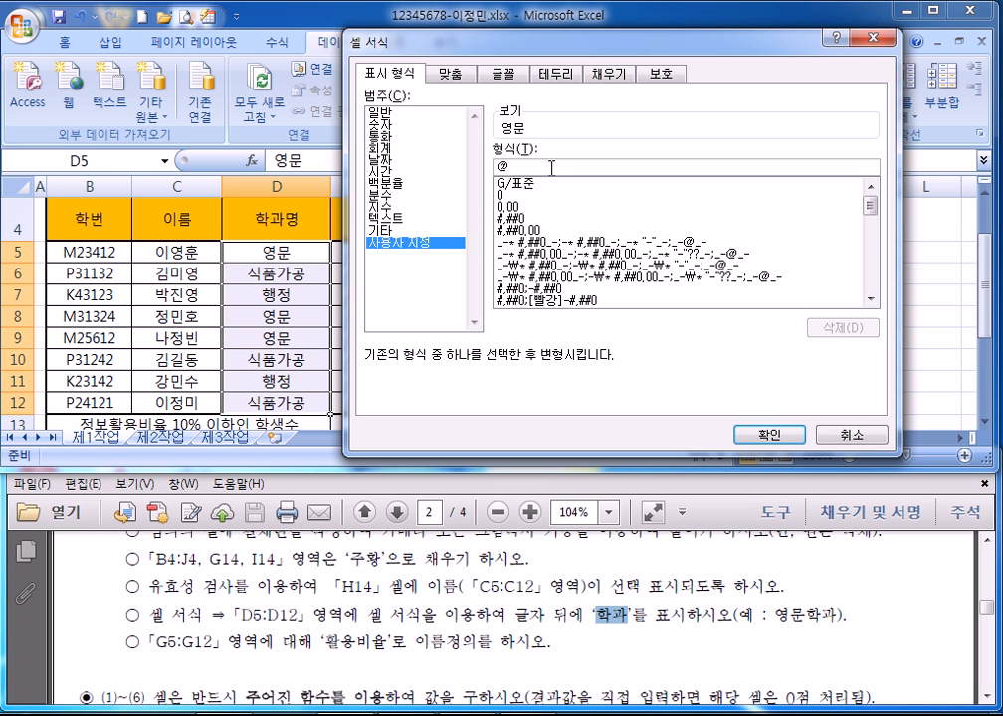
pyautogui.write('학과')
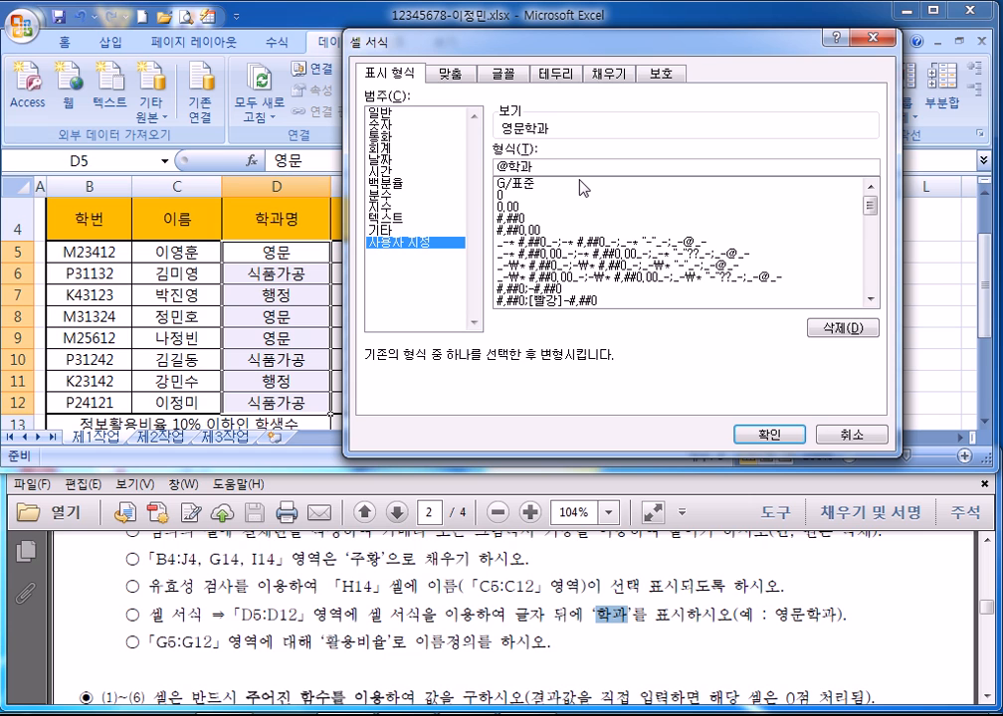
pyautogui.write('"')
pyautogui.press('End')
pyautogui.click(757, 434)
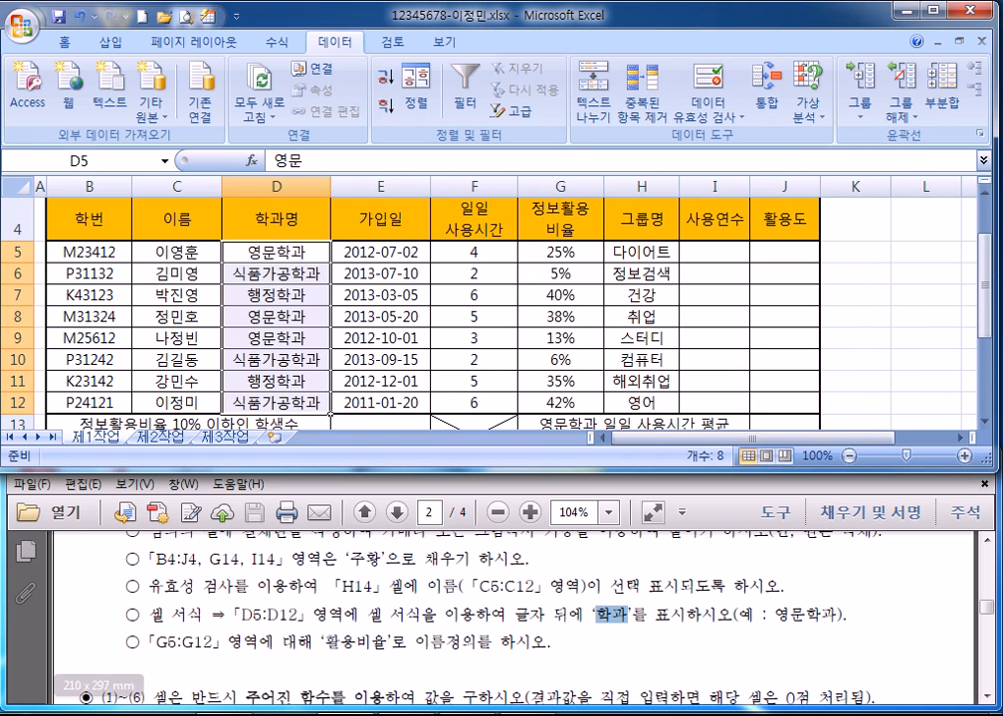
# Open a blank Notepad document for a format code example.
pyautogui.click(23, 713)
pyautogui.click(79, 153)
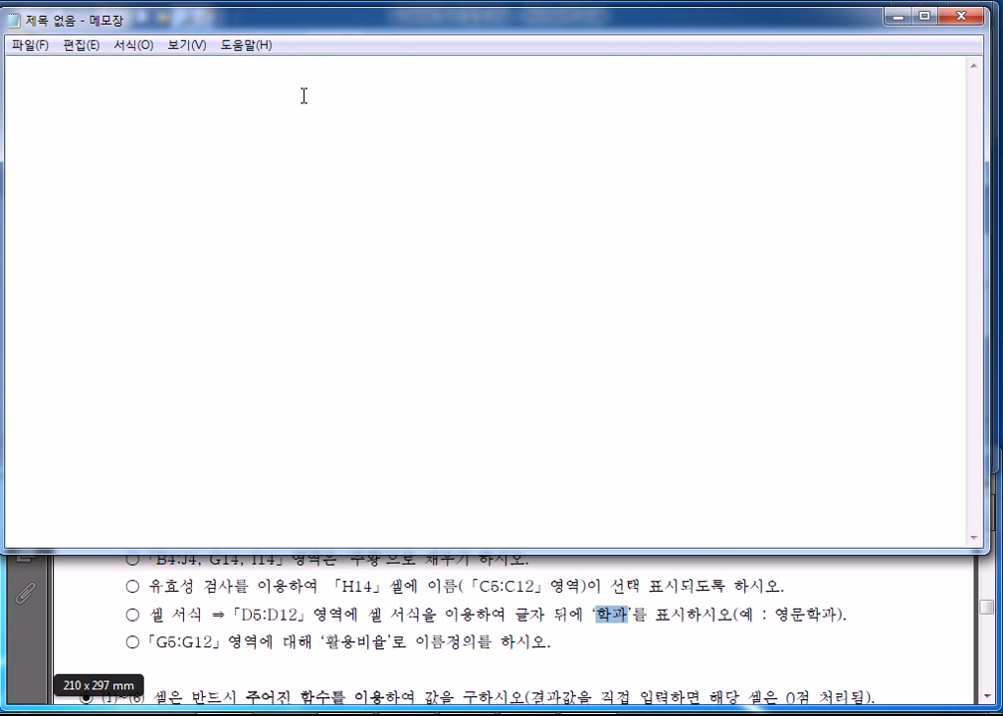
pyautogui.write('DLFM')
pyautogui.press('BackSpace')
pyautogui.press('BackSpace')
pyautogui.press('BackSpace')
pyautogui.press('BackSpace')
# Enter the heading 이름 on the first line of the Notepad document.
pyautogui.press('Hangul')
pyautogui.write('이ㅏ')
pyautogui.press('BackSpace')
pyautogui.write('름')
pyautogui.press('Return')
# Write an example line with a sample name, a colon, and the same name followed by 님.
pyautogui.write('홍길동')
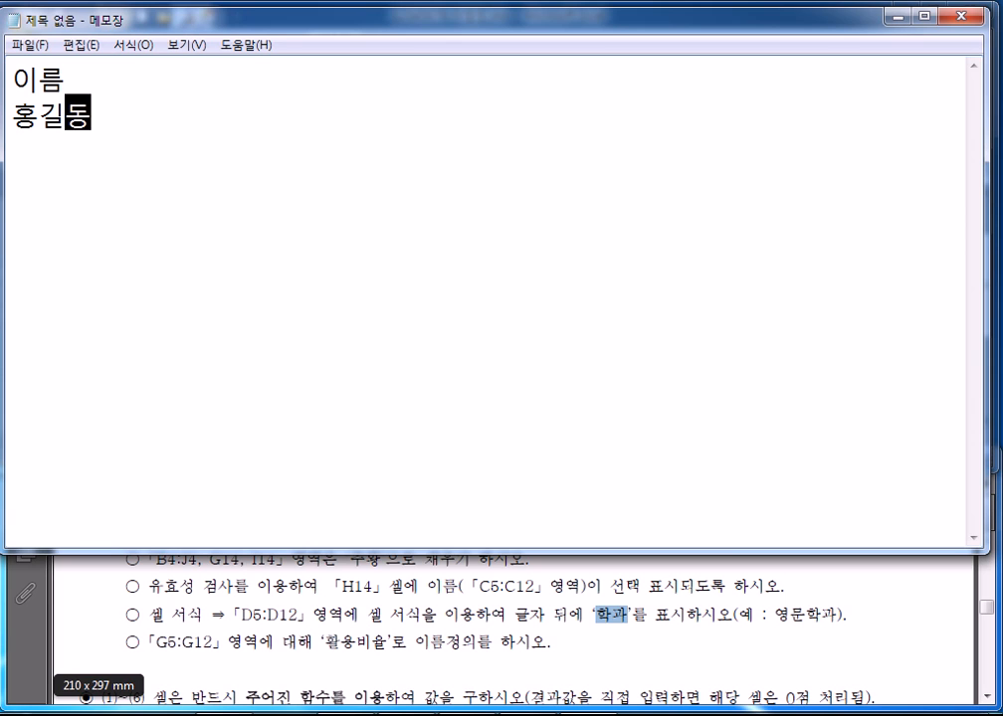
pyautogui.write(' : 홍길도')
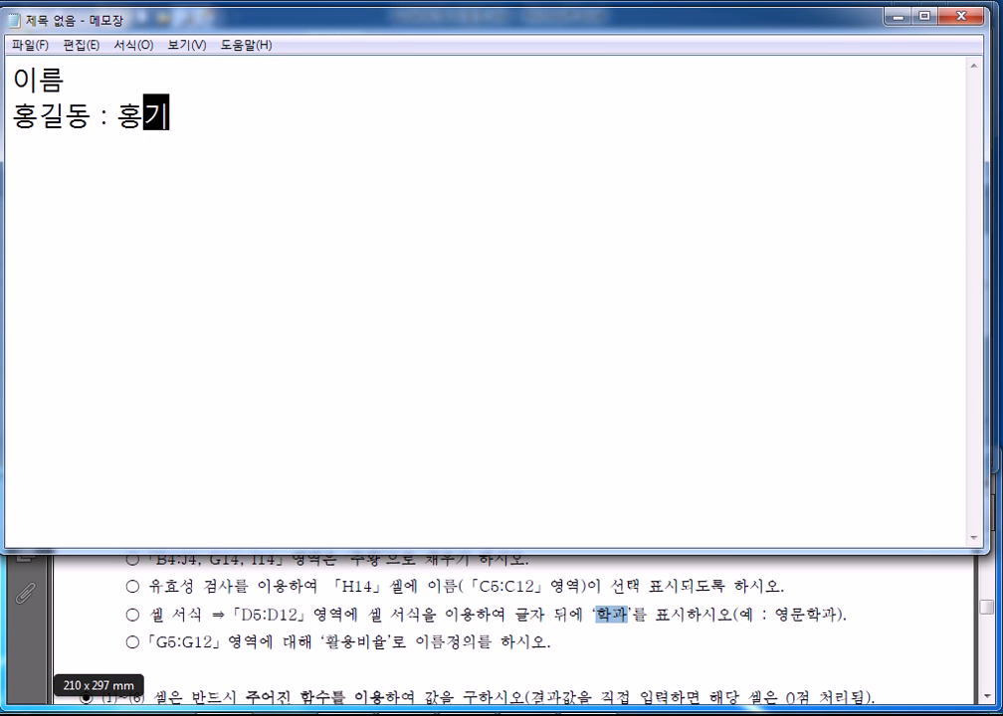
pyautogui.write('ㅇ님')
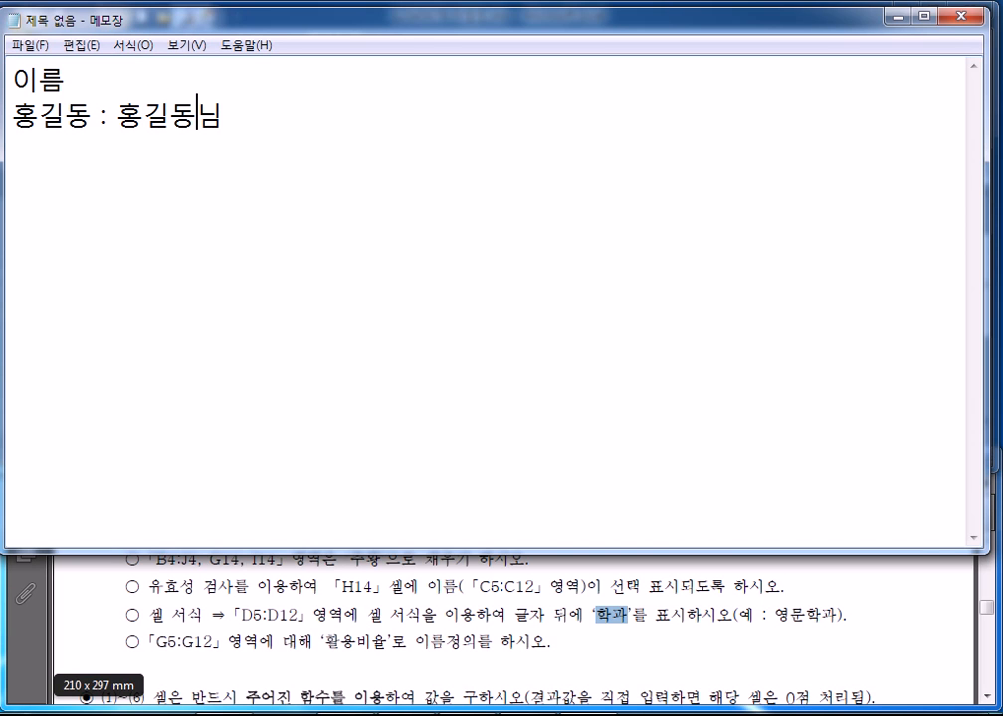
pyautogui.press('Return')
# Add the matching format code @님 below the example line and minimize Notepad to return to the workbook.
pyautogui.write('@님')
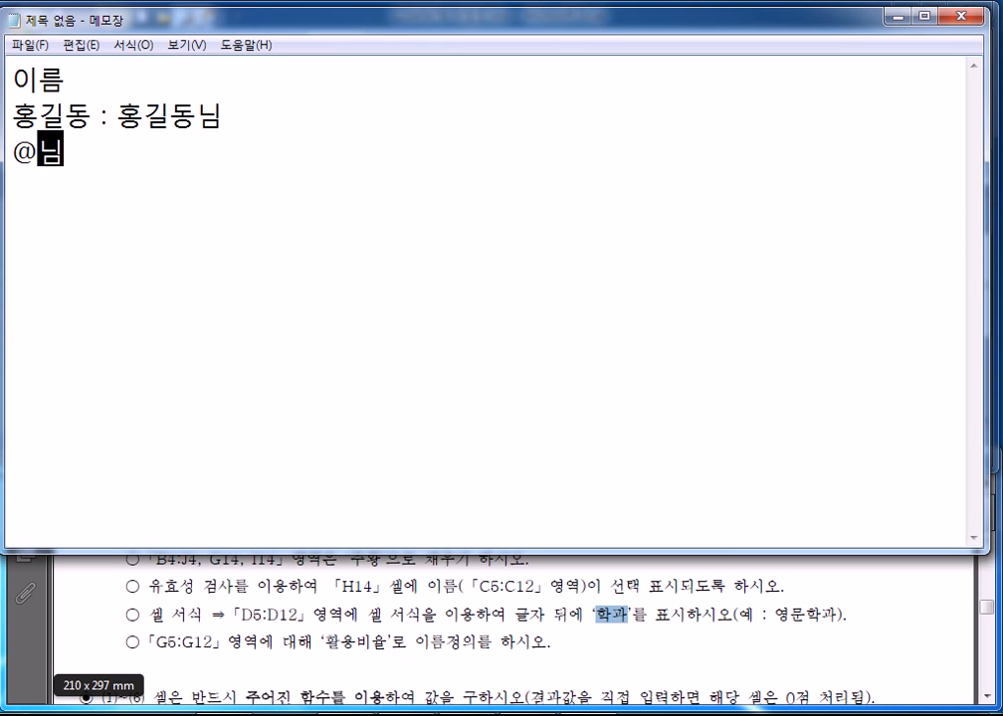
pyautogui.press('Return')
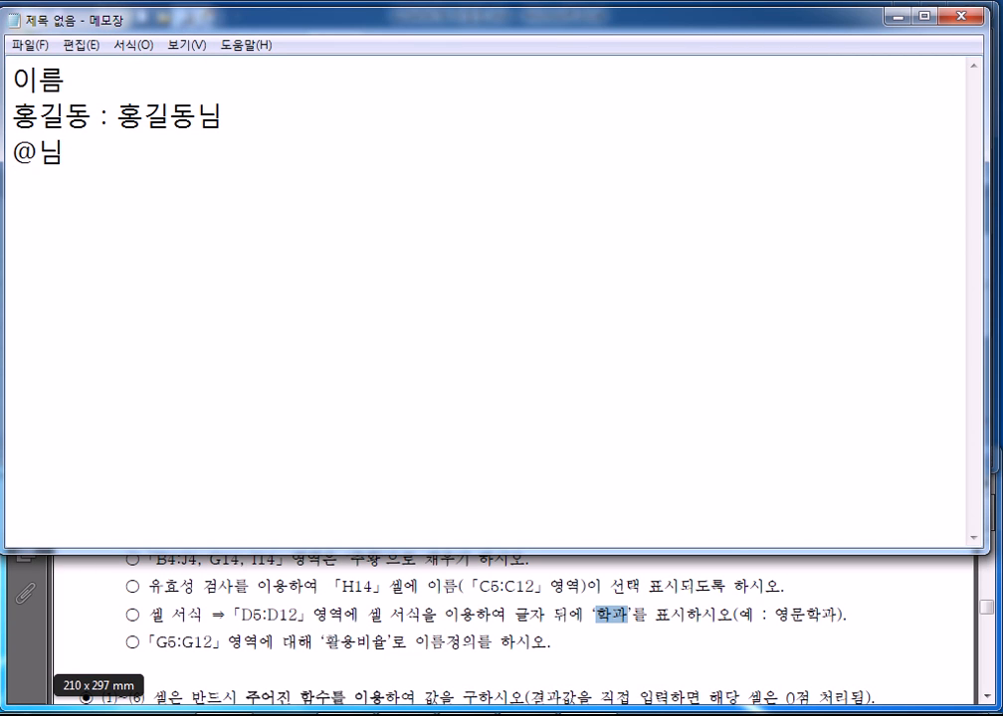
pyautogui.click(898, 17)
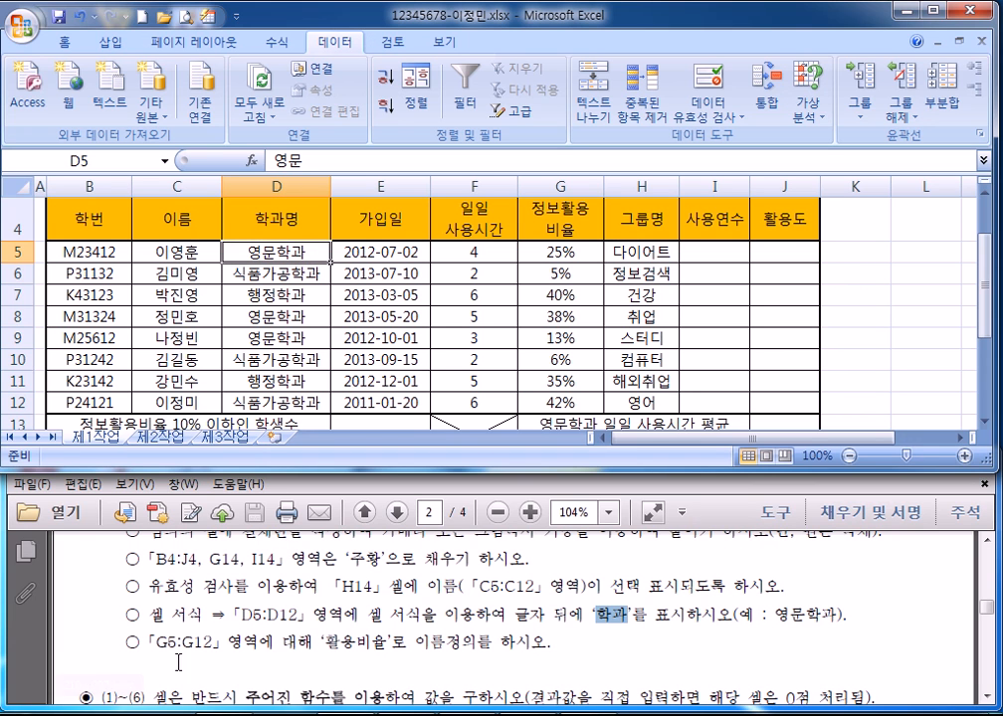
# Define the name 활용비율 for the range G5:G12, as the PDF's name definition condition requires.
pyautogui.click(150, 643)
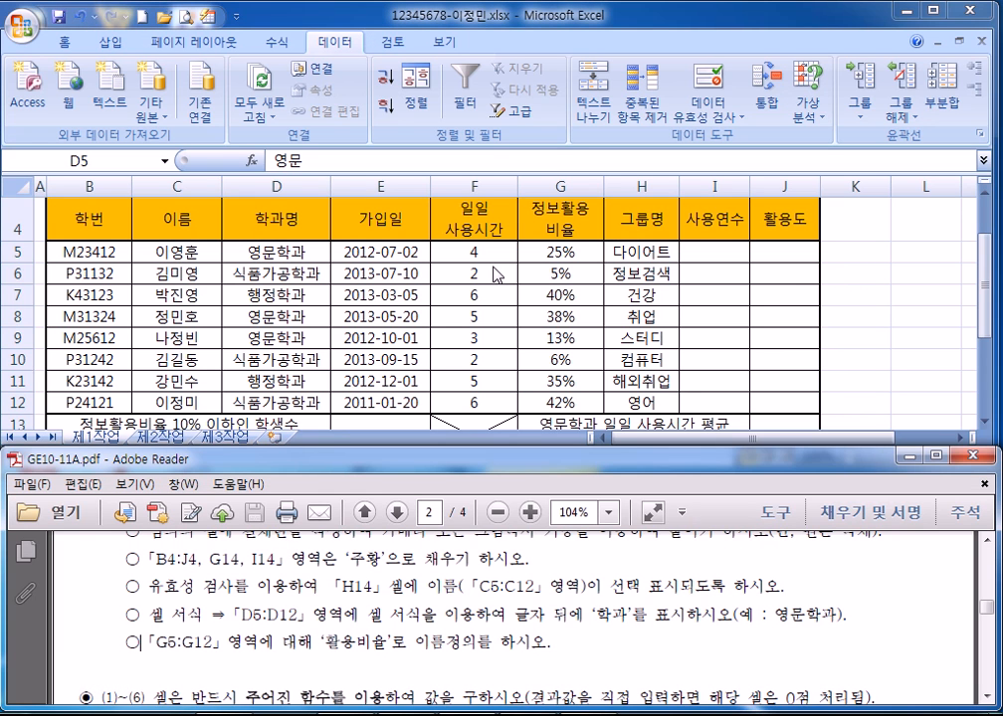
pyautogui.moveTo(544, 252); pyautogui.dragTo(565, 397)
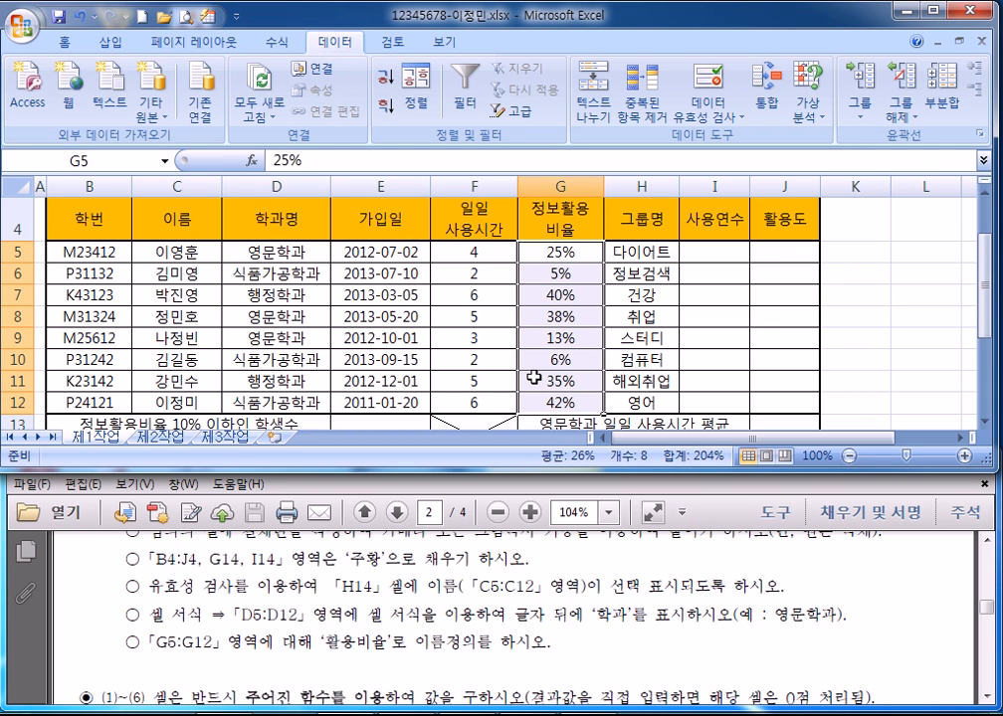
pyautogui.click(114, 162)
pyautogui.write('ㅎ활용빙')
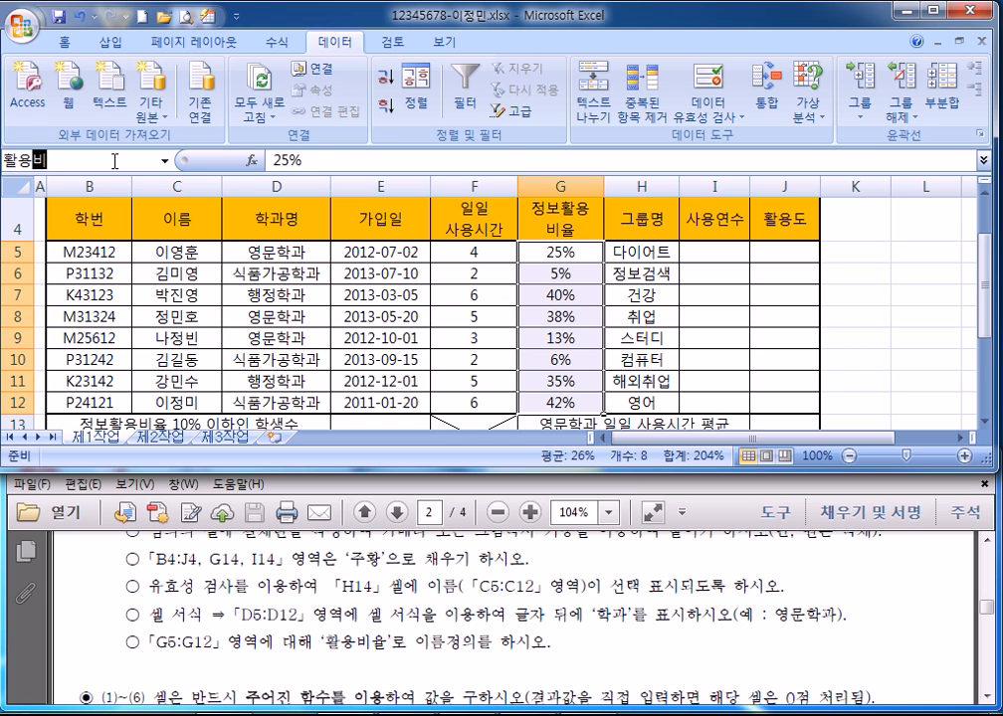
pyautogui.write('율')
pyautogui.press('Return')
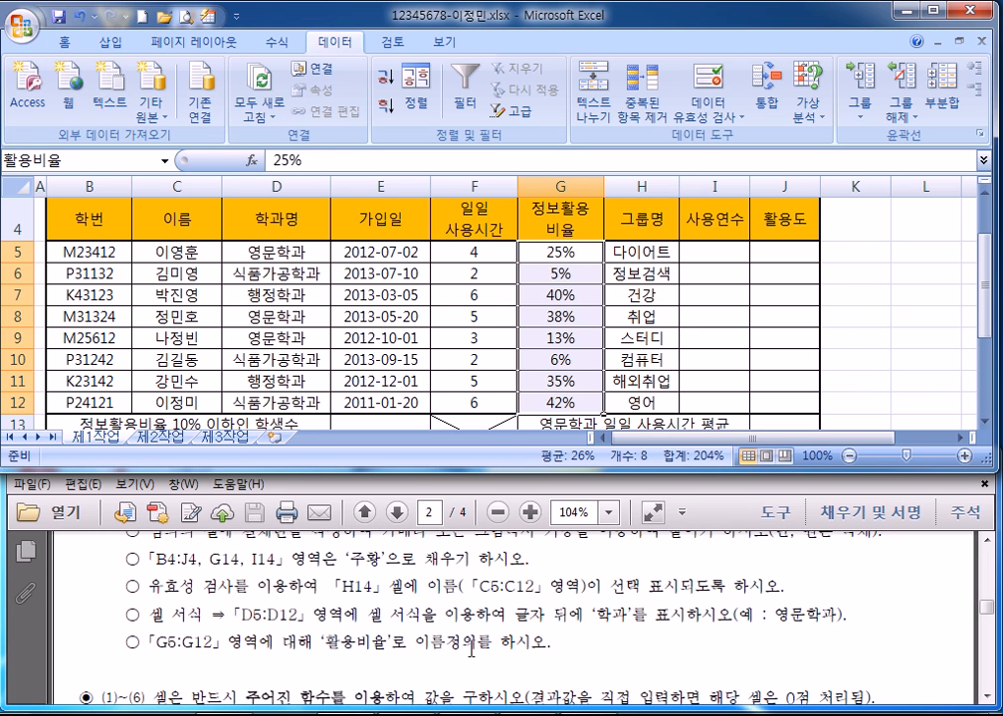
pyautogui.press('Return')
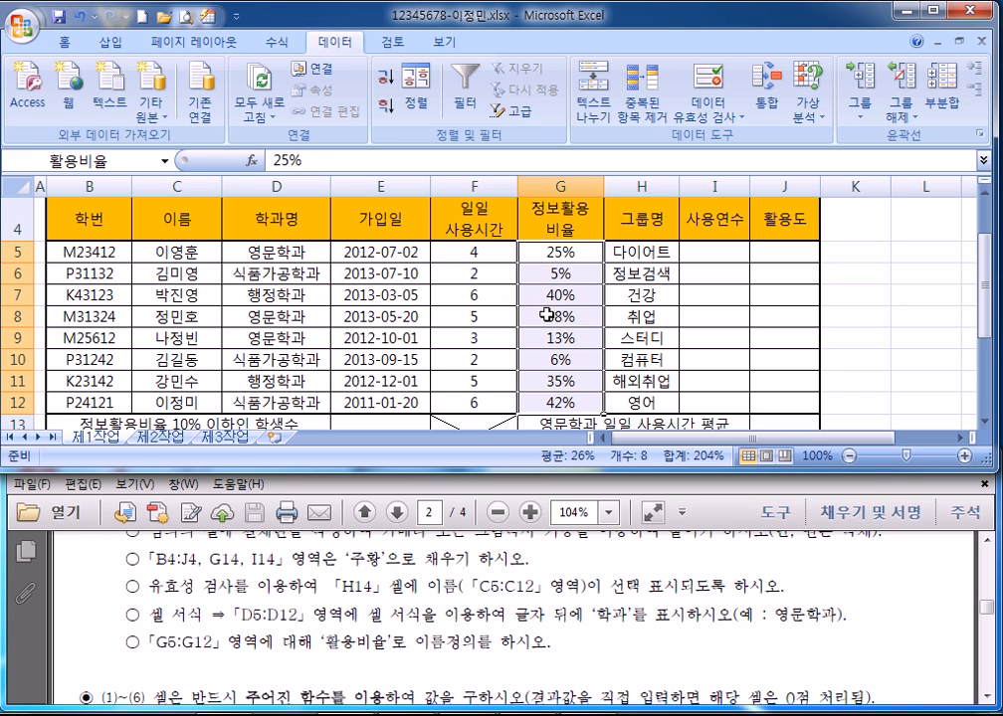
# Copy function condition (1) 사용연수, including its (YEAR, TODAY 함수, & 연산자) line, from the PDF into a new Notepad document.
pyautogui.click(409, 624)
pyautogui.scroll(-2, 368, 629)
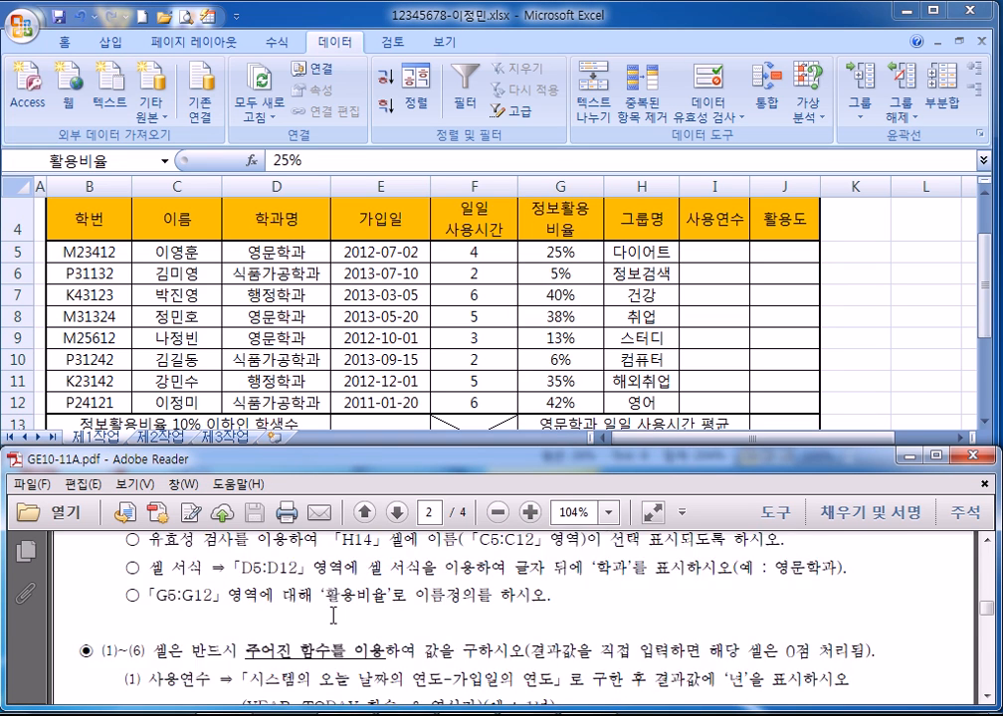
pyautogui.moveTo(155, 549); pyautogui.dragTo(534, 546)
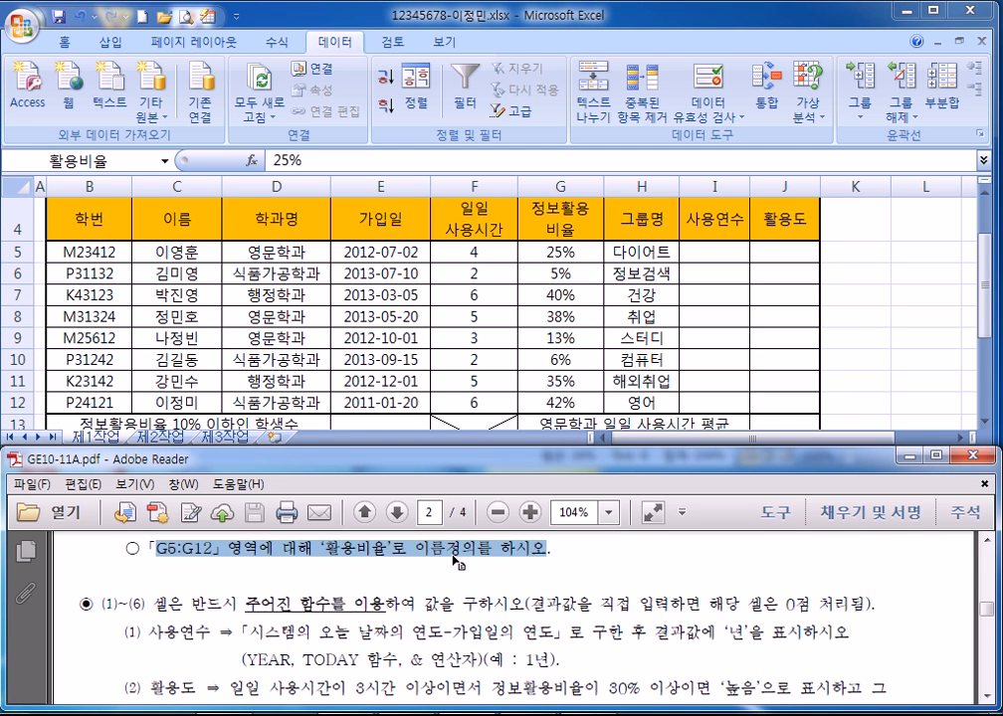
pyautogui.click(453, 553)
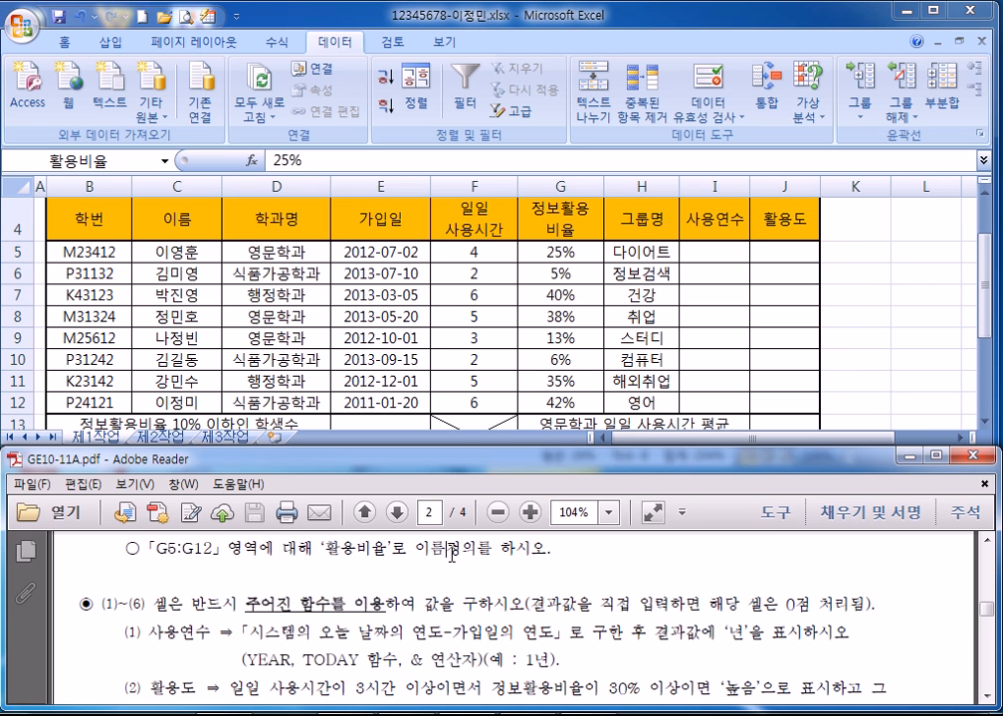
pyautogui.scroll(1, 453, 554)
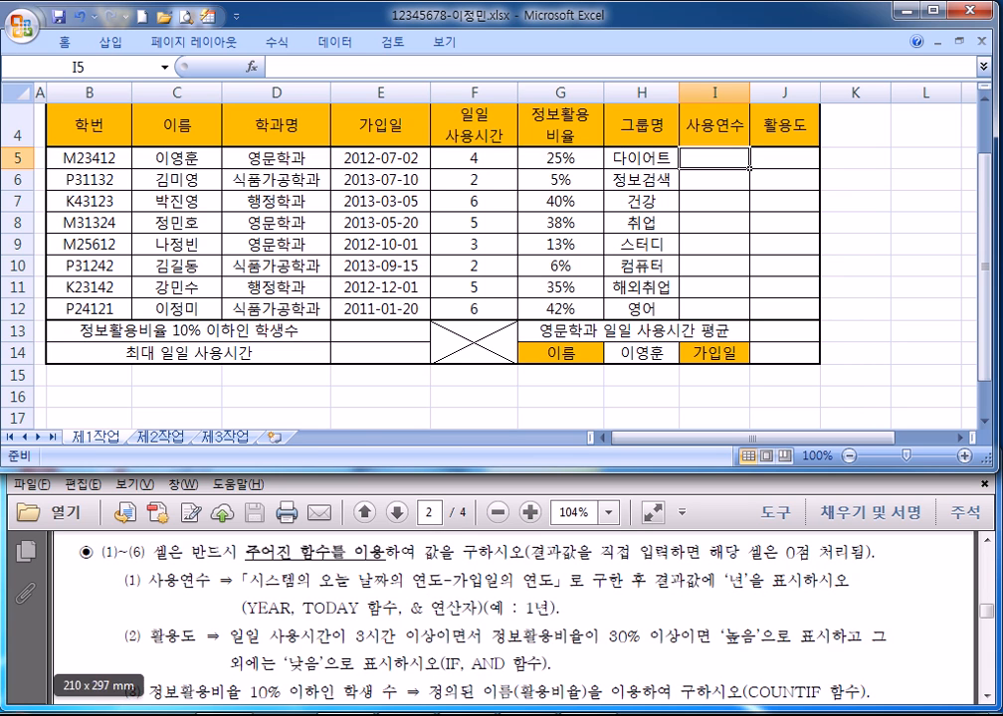
pyautogui.click(27, 714)
pyautogui.click(505, 605)
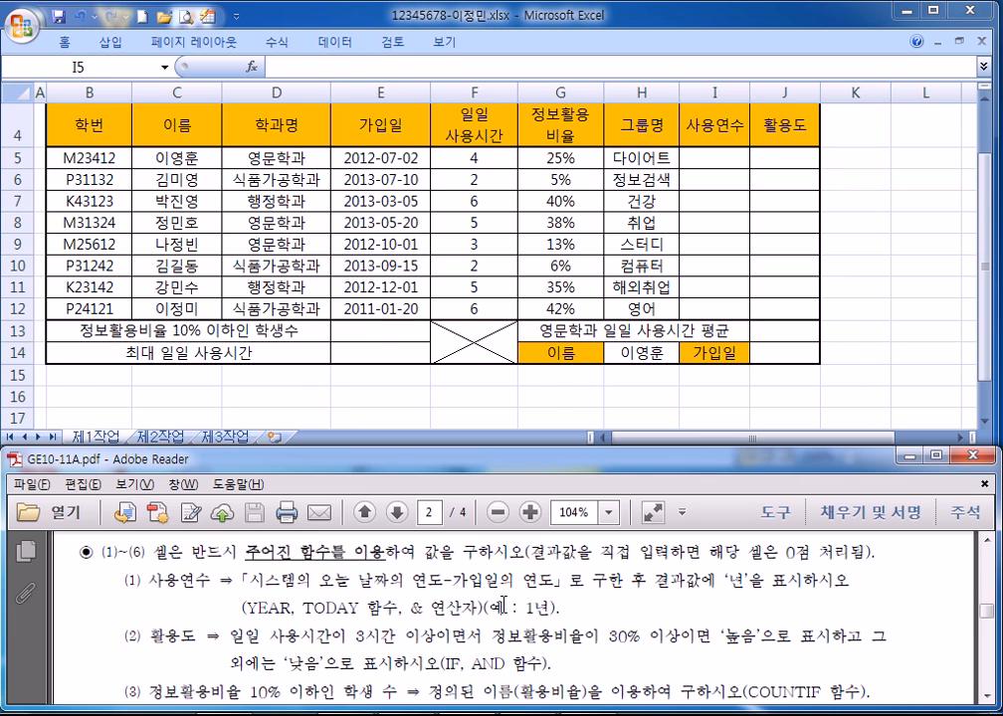
pyautogui.moveTo(124, 580); pyautogui.dragTo(564, 607)
pyautogui.hotkey('ctrl', 'c')
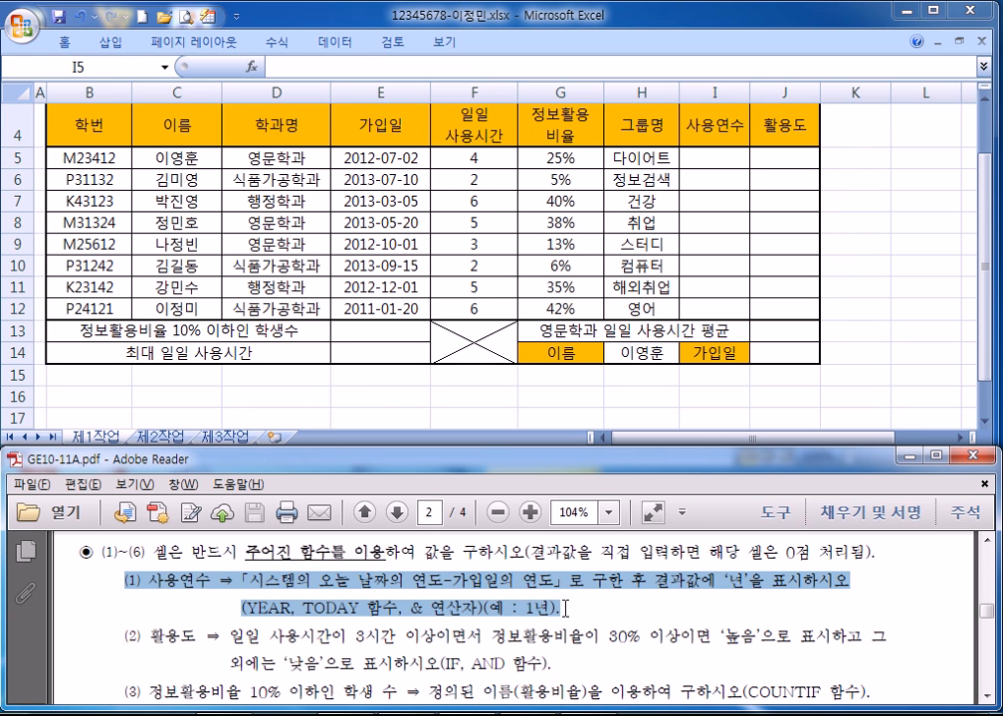
pyautogui.press('super')
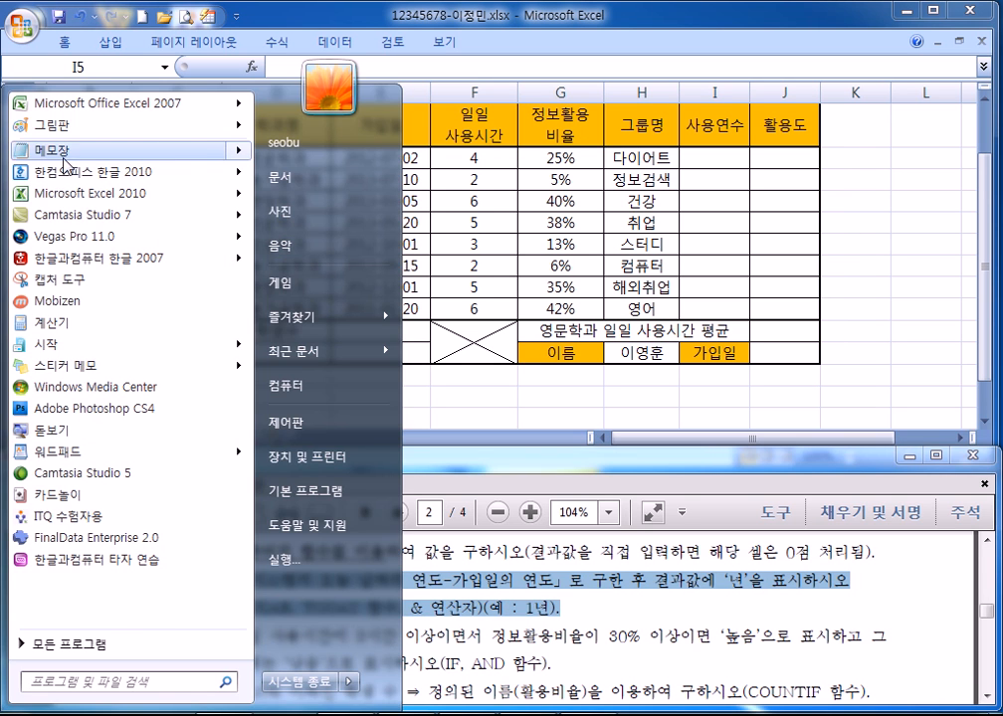
pyautogui.click(61, 152)
pyautogui.hotkey('ctrl', 'v')
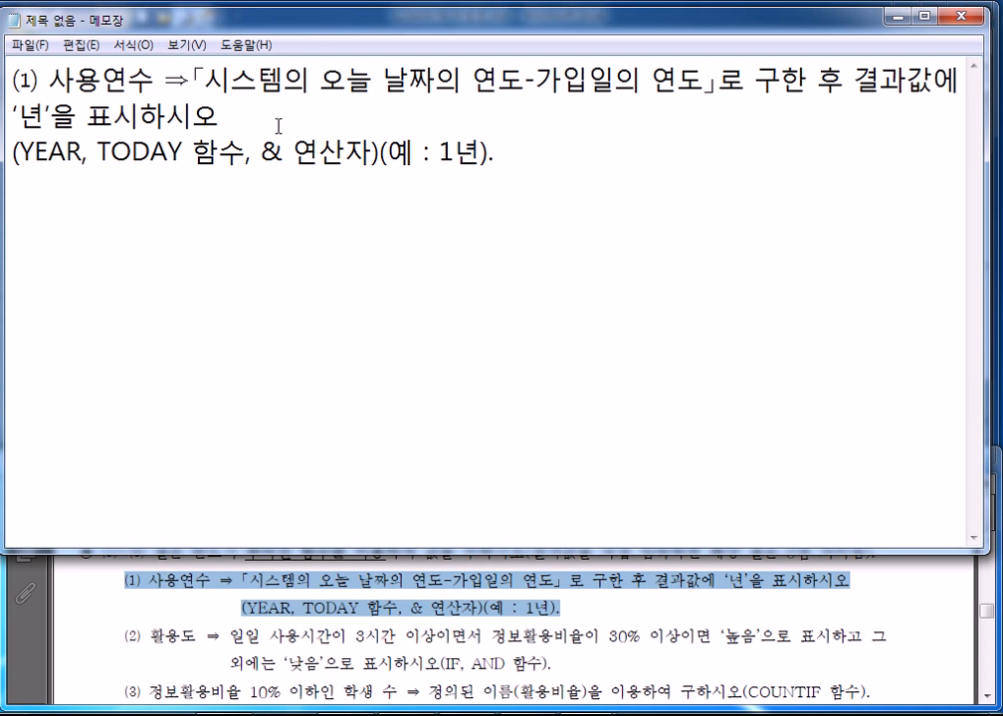
# Remove the final period from the pasted condition and join its function line to the sentence above.
pyautogui.press('BackSpace')
pyautogui.press('Up')
pyautogui.press('Left')
pyautogui.press('Up')
pyautogui.press('Down')
pyautogui.press('Right')
pyautogui.press('Delete')
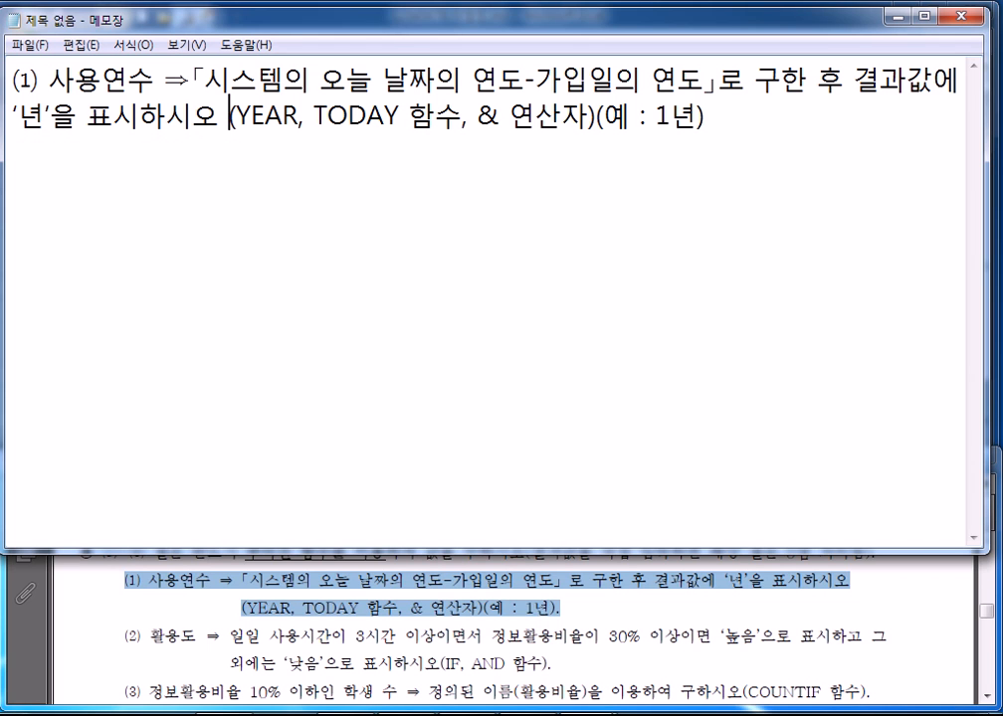
# Write the formula start =YEAR(TODAY()) on a new line below the condition.
pyautogui.press('Down')
pyautogui.press('End')
pyautogui.press('Return')
pyautogui.write('=')
pyautogui.write('ㅛㄷㅁ')
pyautogui.press('BackSpace')
pyautogui.press('BackSpace')
pyautogui.press('BackSpace')
pyautogui.write('YEAR*')
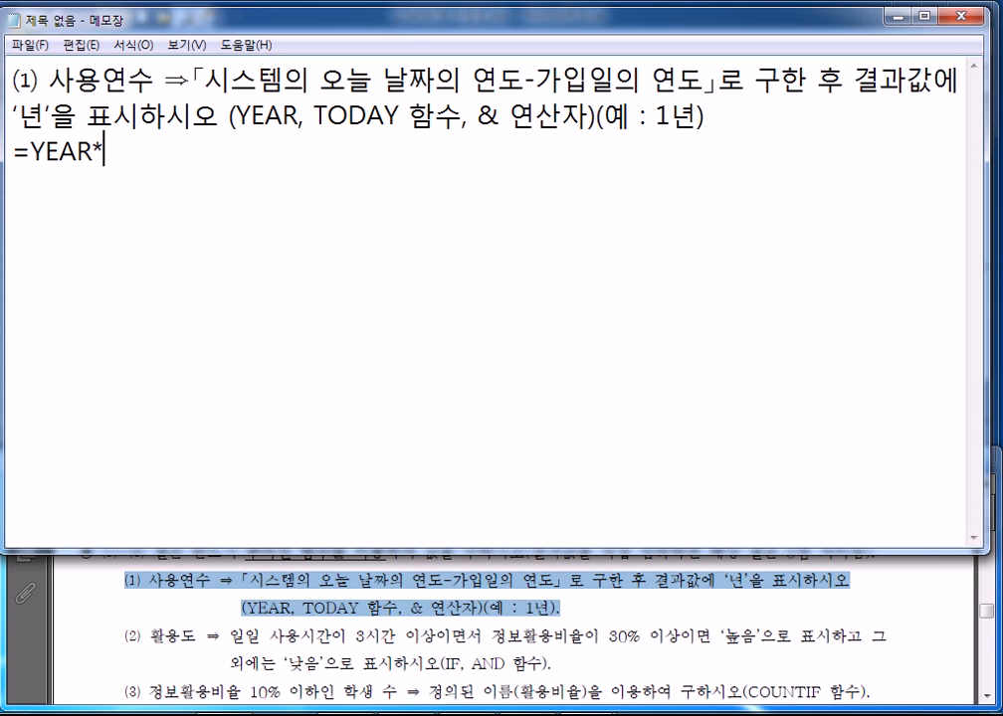
pyautogui.press('BackSpace')
pyautogui.write('(TODAY())')
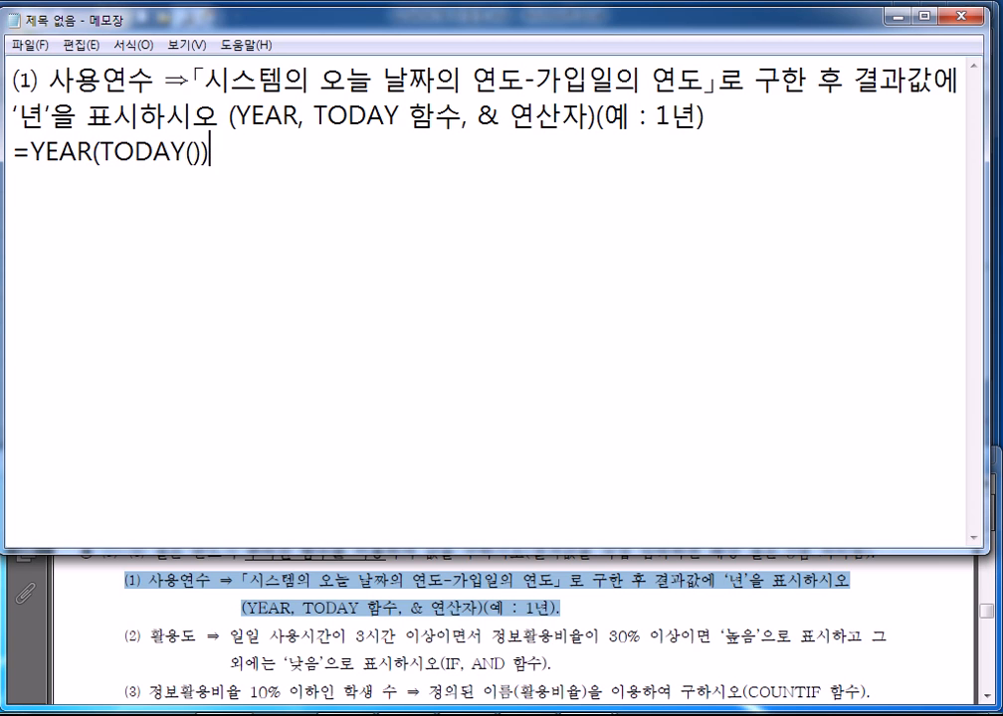
# Extend the Notepad formula by subtracting the joining year with - YEAR(가입일).
pyautogui.moveTo(98, 154); pyautogui.dragTo(203, 155)
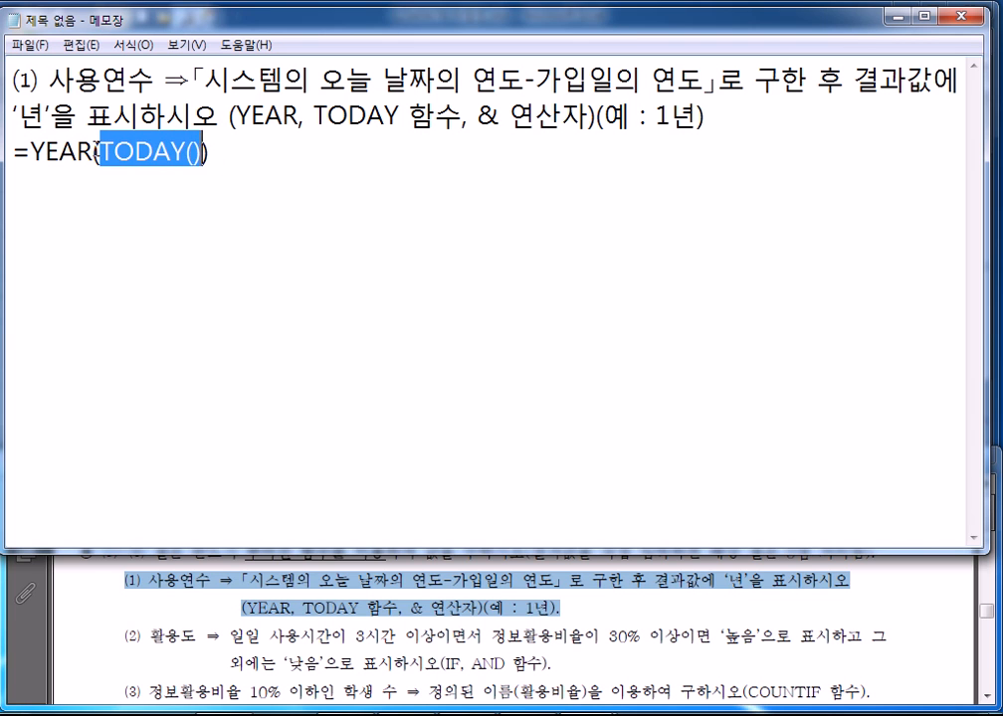
pyautogui.moveTo(93, 154); pyautogui.dragTo(44, 155)
pyautogui.click(250, 159)
pyautogui.write('- ')
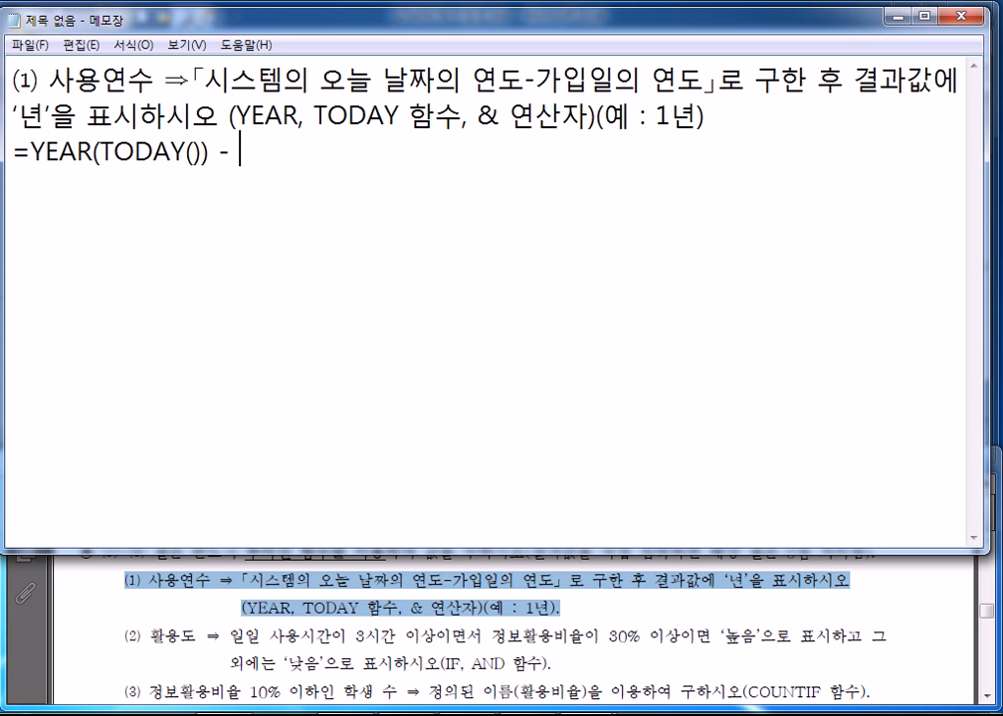
pyautogui.write('YEAR*')
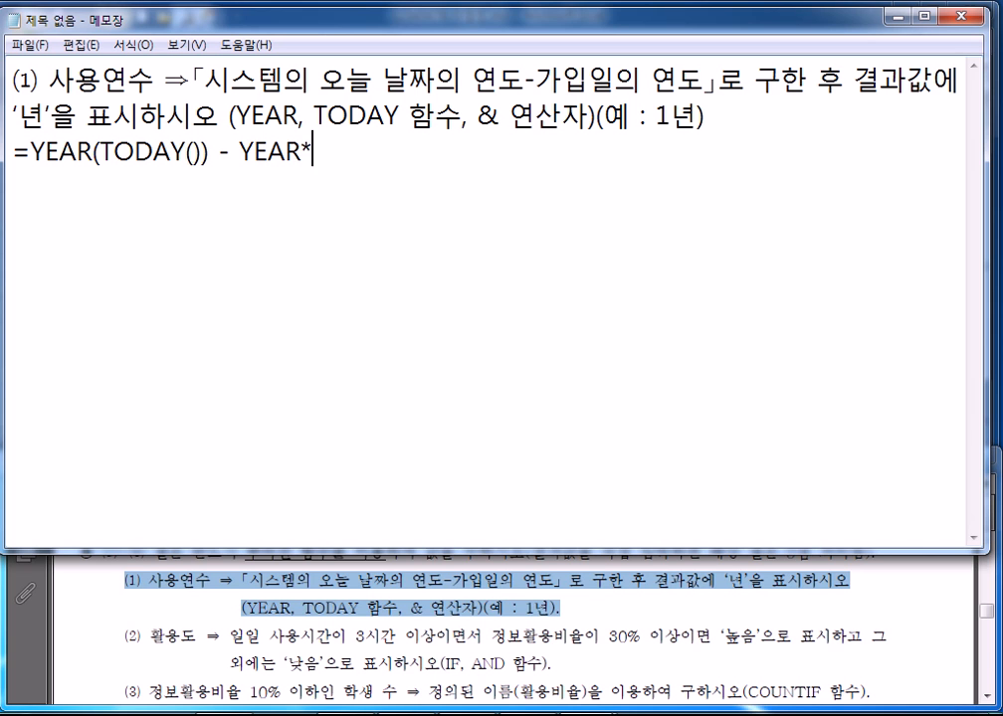
pyautogui.write('(다')
pyautogui.press('BackSpace')
pyautogui.press('BackSpace')
pyautogui.write('가입일)')
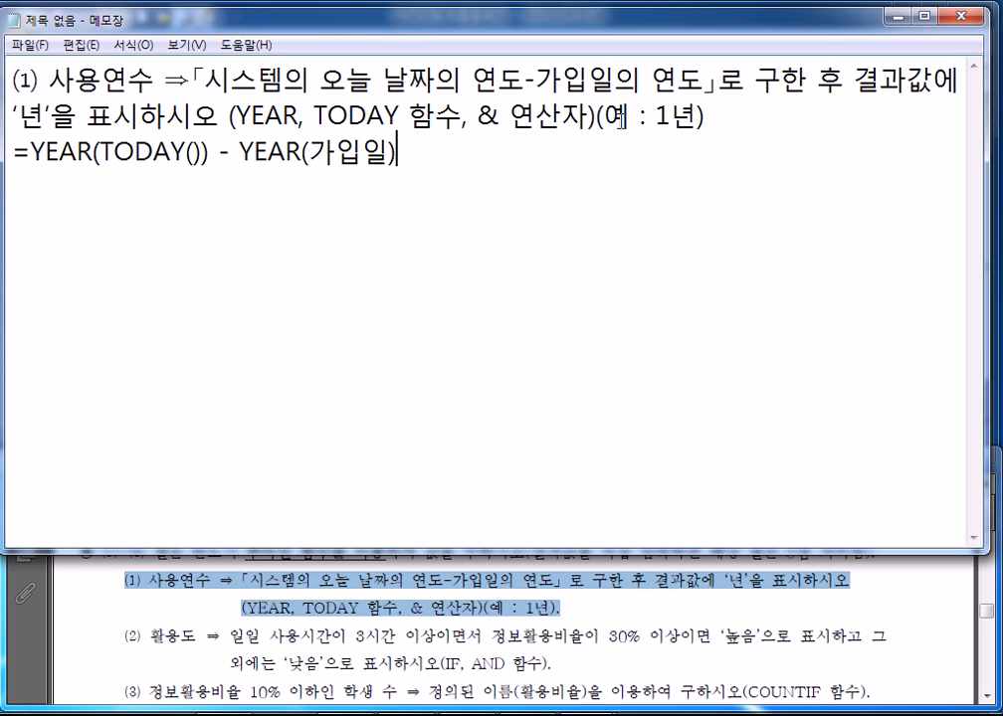
# Look up the first 가입일 cell, E5, in the Excel workbook and return to the formula in Notepad.
pyautogui.moveTo(308, 152); pyautogui.dragTo(387, 152)
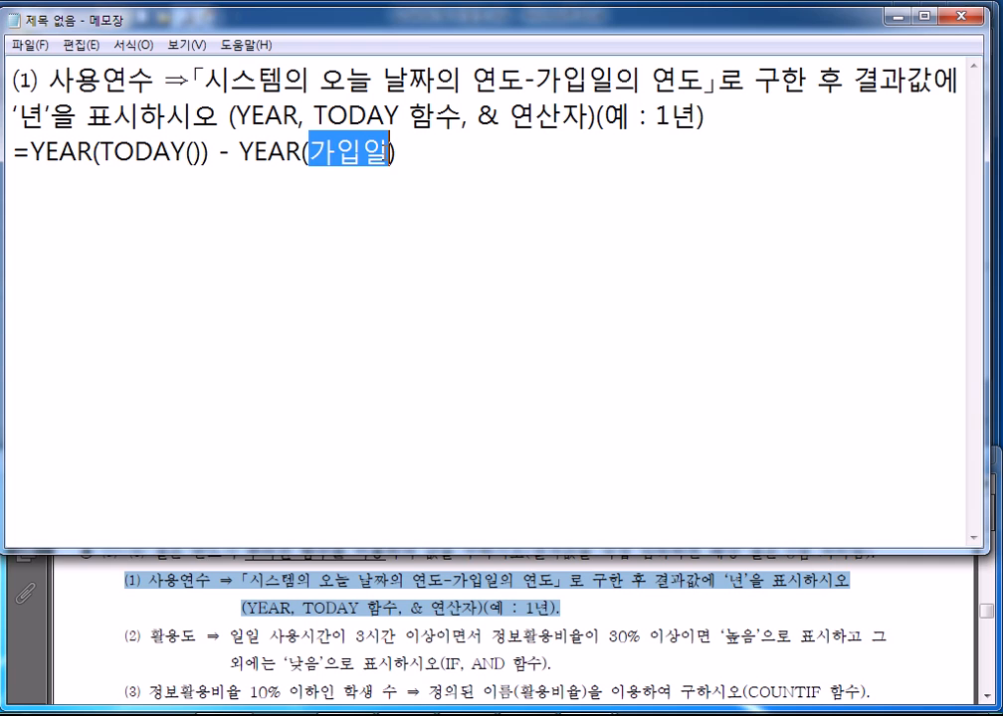
pyautogui.hotkey('alt', 'Tab')
pyautogui.hotkey('alt', 'Tab')
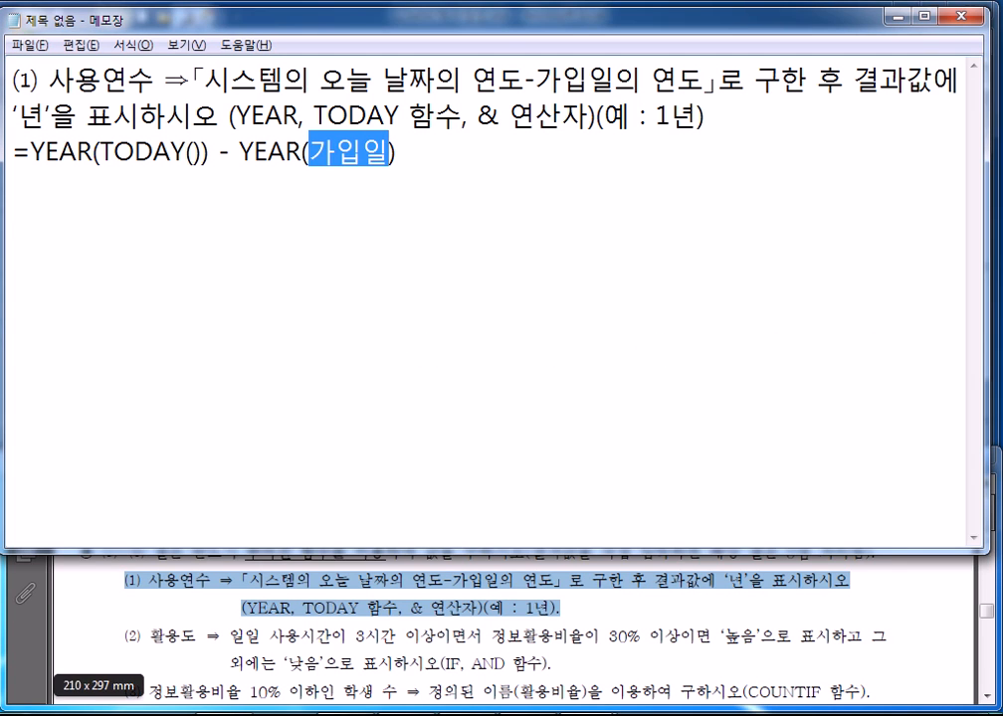
pyautogui.hotkey('alt', 'Tab')
pyautogui.click(364, 158)
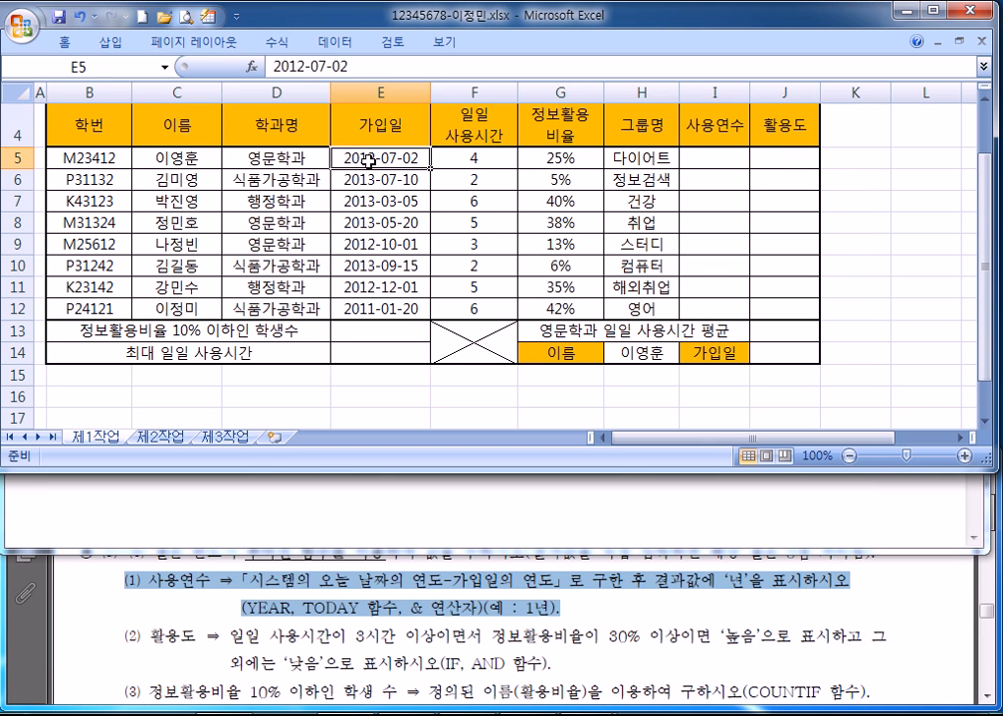
pyautogui.click(347, 512)
pyautogui.moveTo(230, 153); pyautogui.dragTo(301, 152)
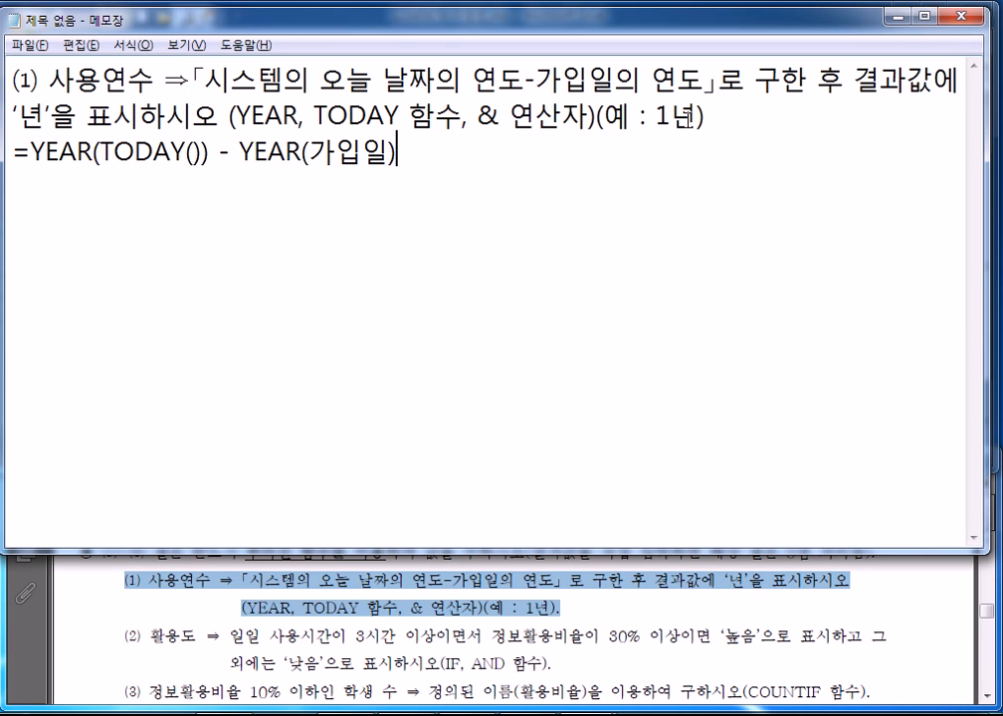
# Append &"년" to the Notepad formula and start a new line below it.
pyautogui.write('&"SUS')
pyautogui.press('BackSpace')
pyautogui.press('BackSpace')
pyautogui.press('BackSpace')
pyautogui.press('Hangul')
pyautogui.write('녀ㄴ"')
pyautogui.press('Return')
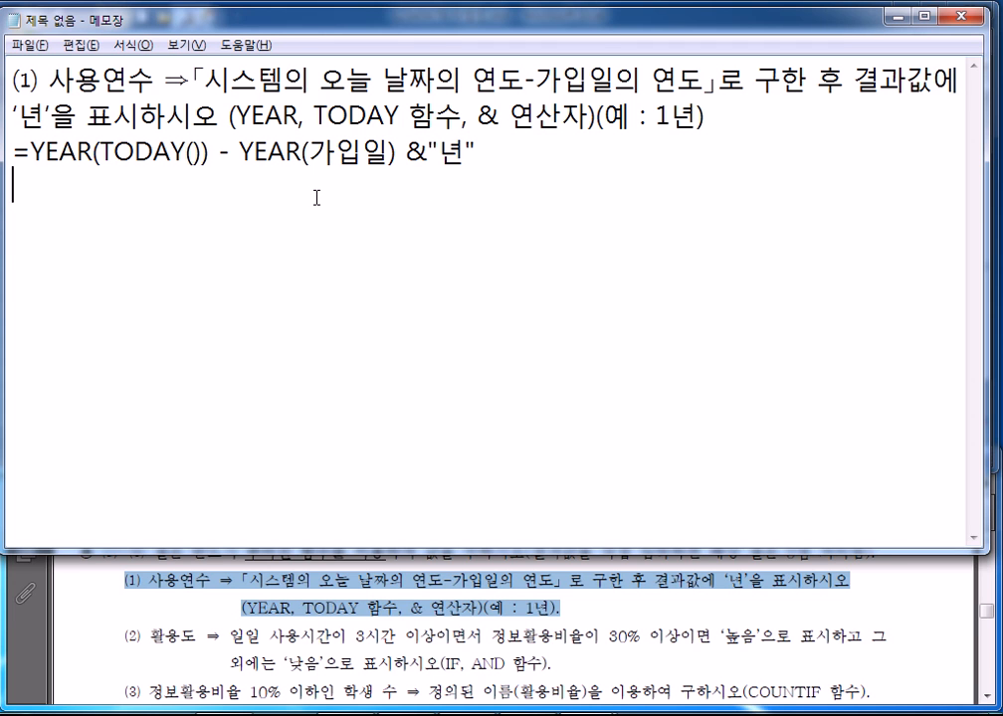
# Switch to the Excel workbook and enter =YEAR(TODAY()) in cell I5 of the 사용연수 column.
pyautogui.hotkey('alt', 'Tab')
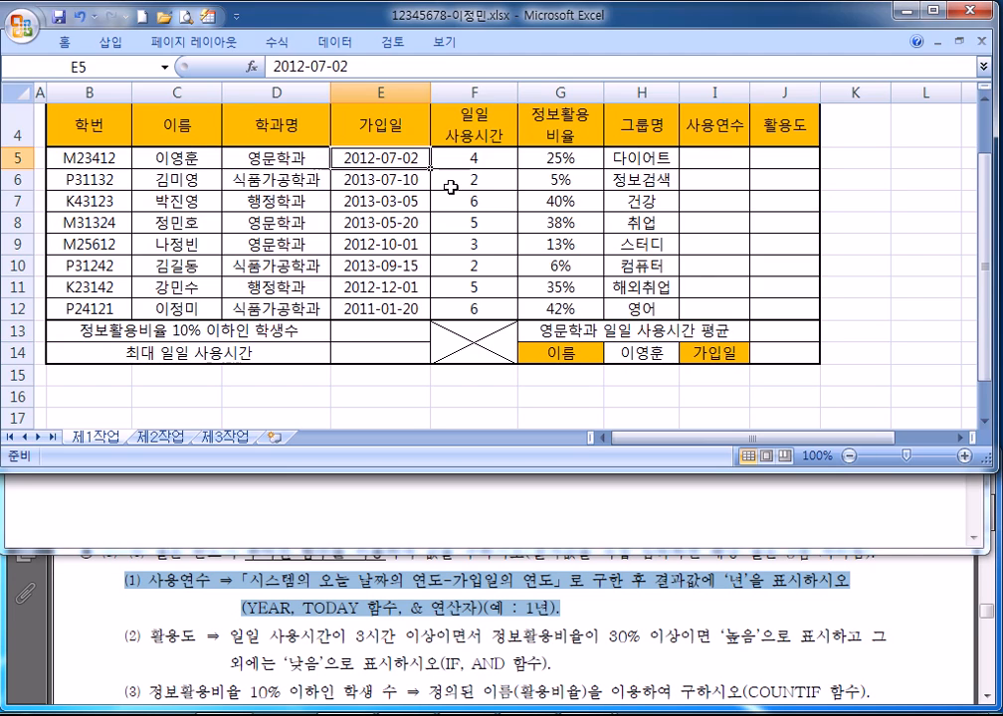
pyautogui.click(698, 159)
pyautogui.scroll(3, 704, 183)
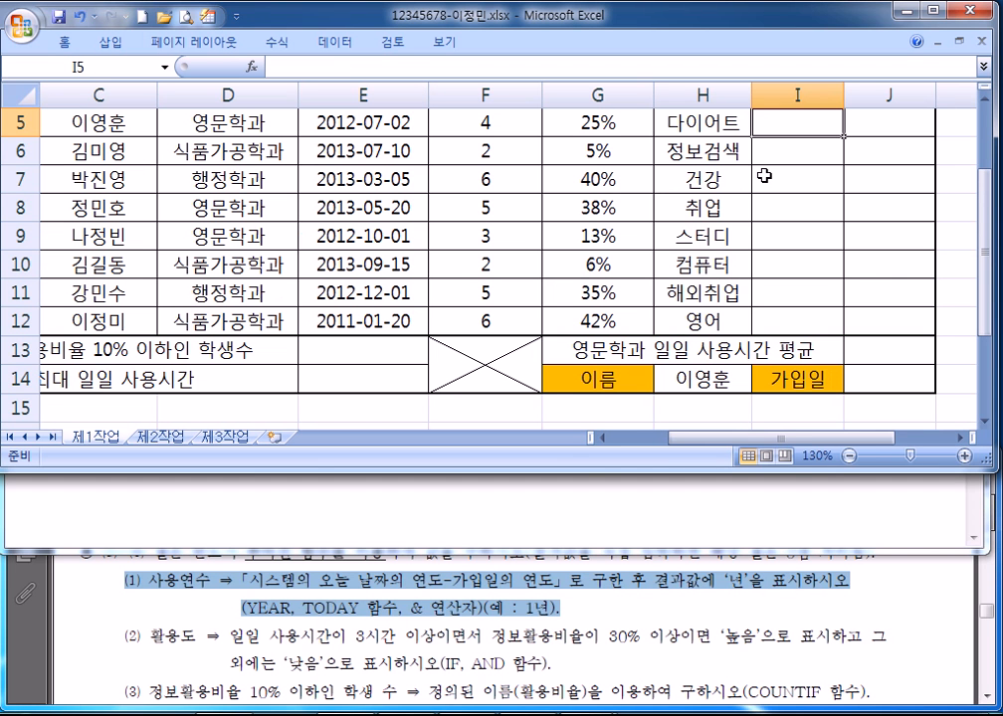
pyautogui.write('=YEA')
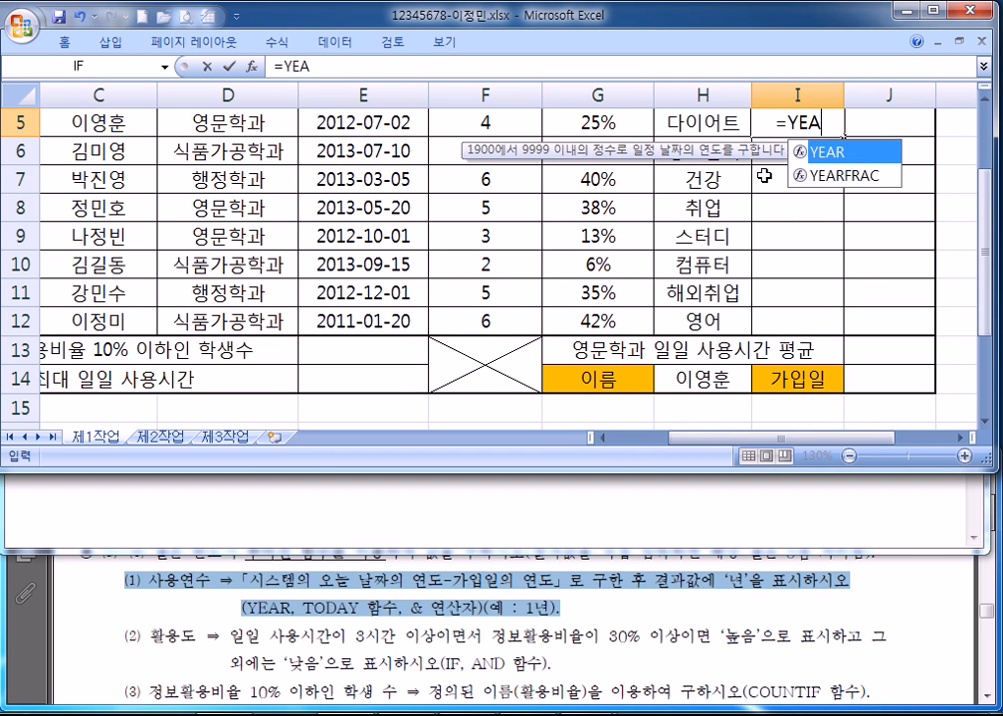
pyautogui.write('R(T')
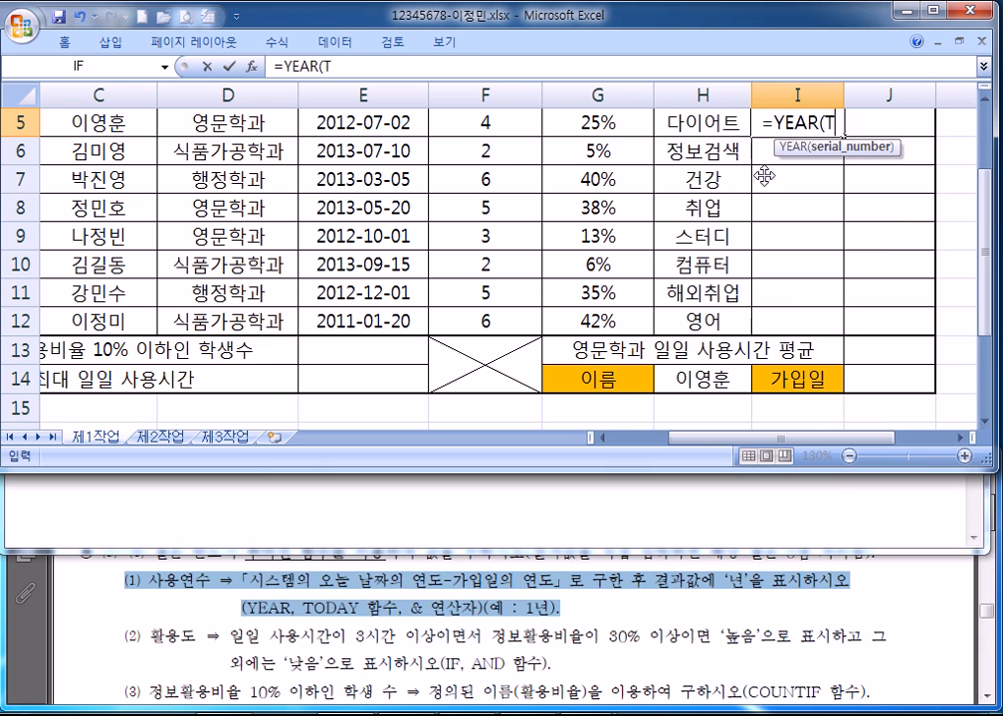
pyautogui.write('ODAY())')
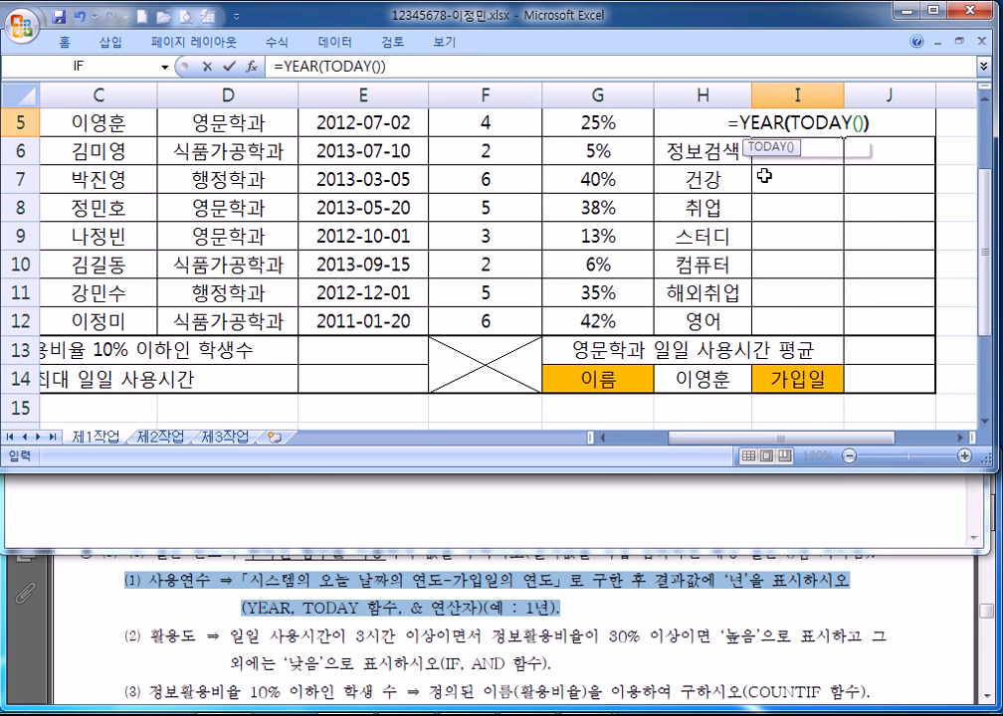
pyautogui.press('Return')
pyautogui.press('Up')
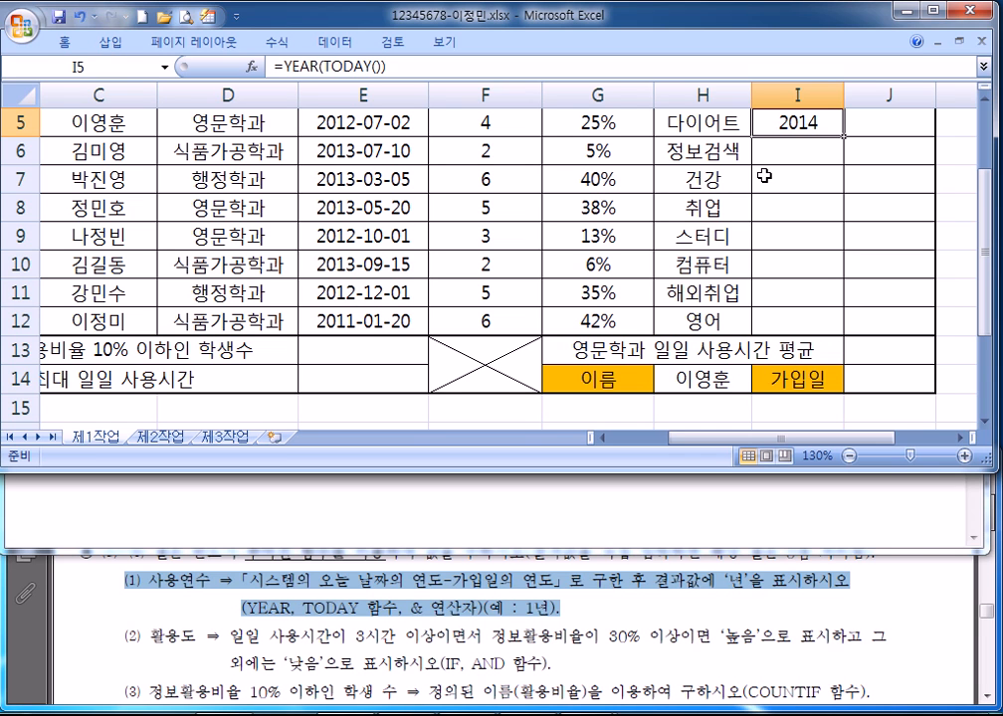
# Extend the formula in I5 with -YEAR(E5) to subtract the joining year.
pyautogui.press('F2')
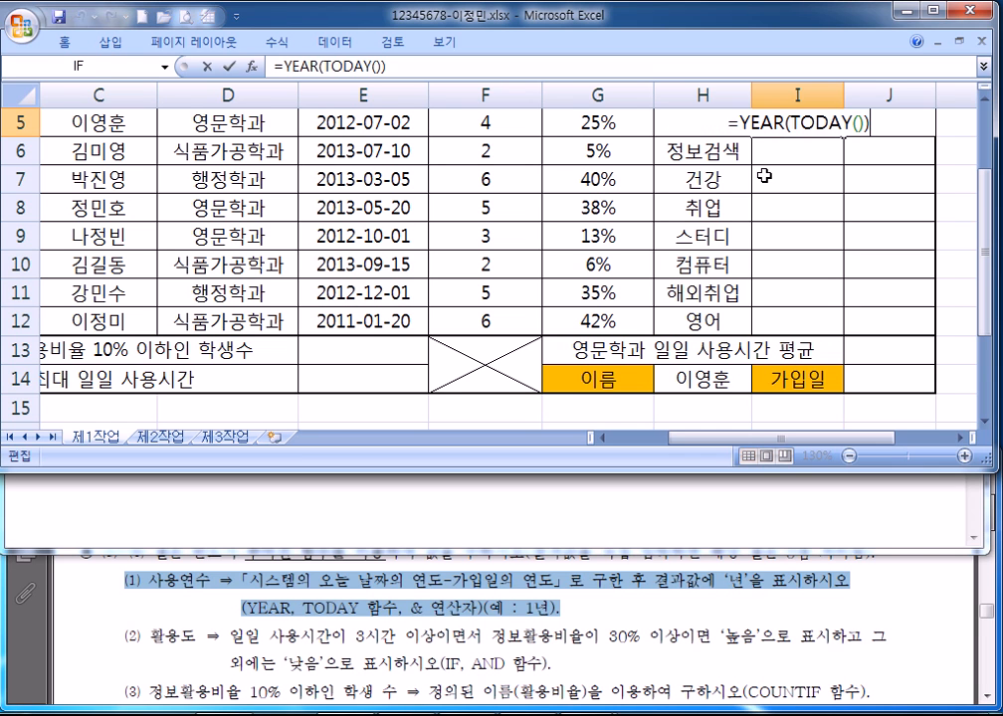
pyautogui.press('Escape')
pyautogui.press('F2')
pyautogui.write('-YEAR(')
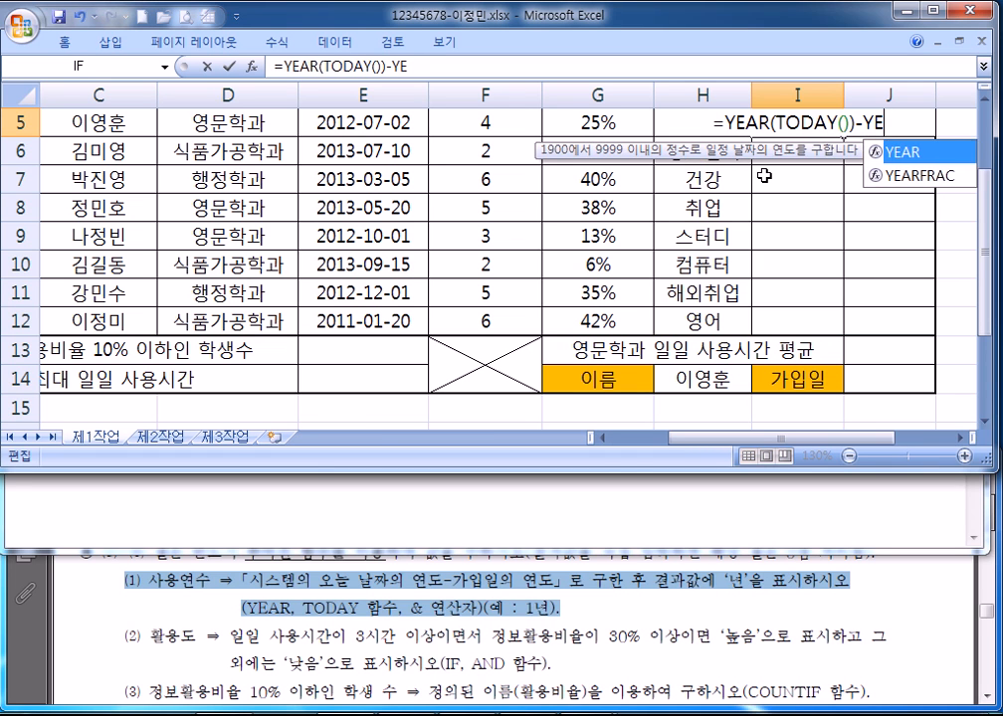
pyautogui.click(305, 117)
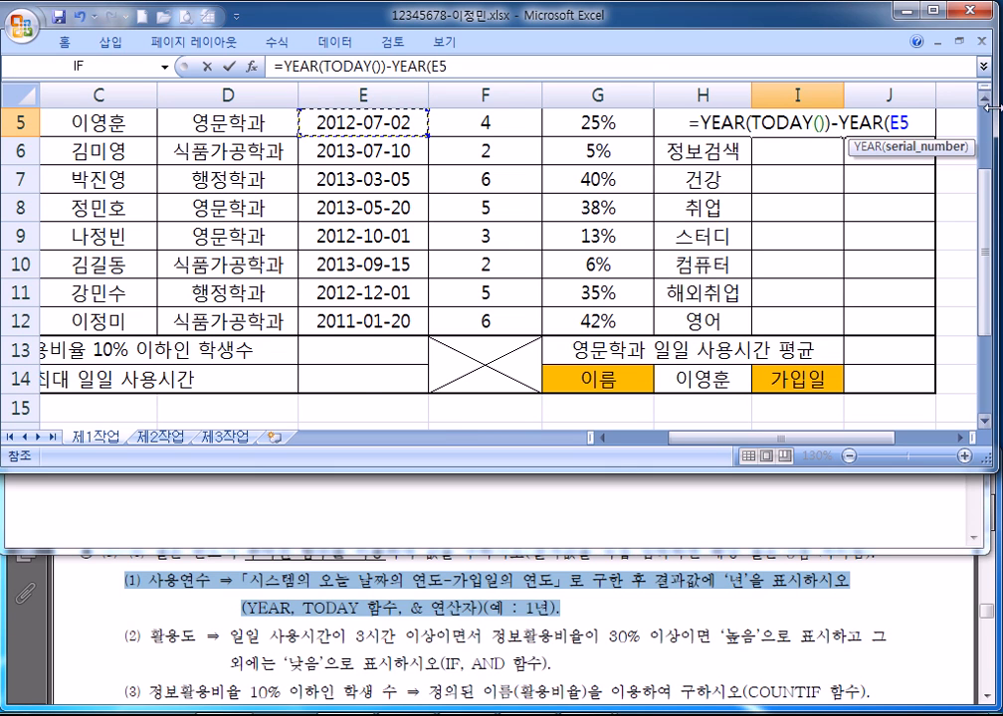
pyautogui.scroll(1, 873, 152)
pyautogui.write(')')
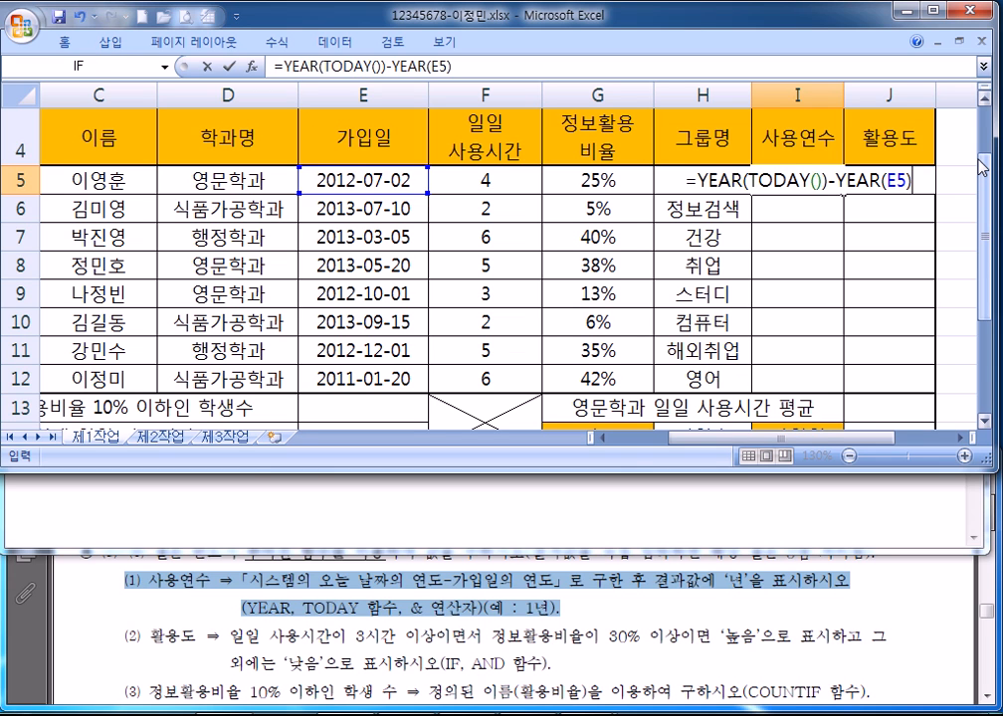
pyautogui.press('Return')
pyautogui.press('Up')
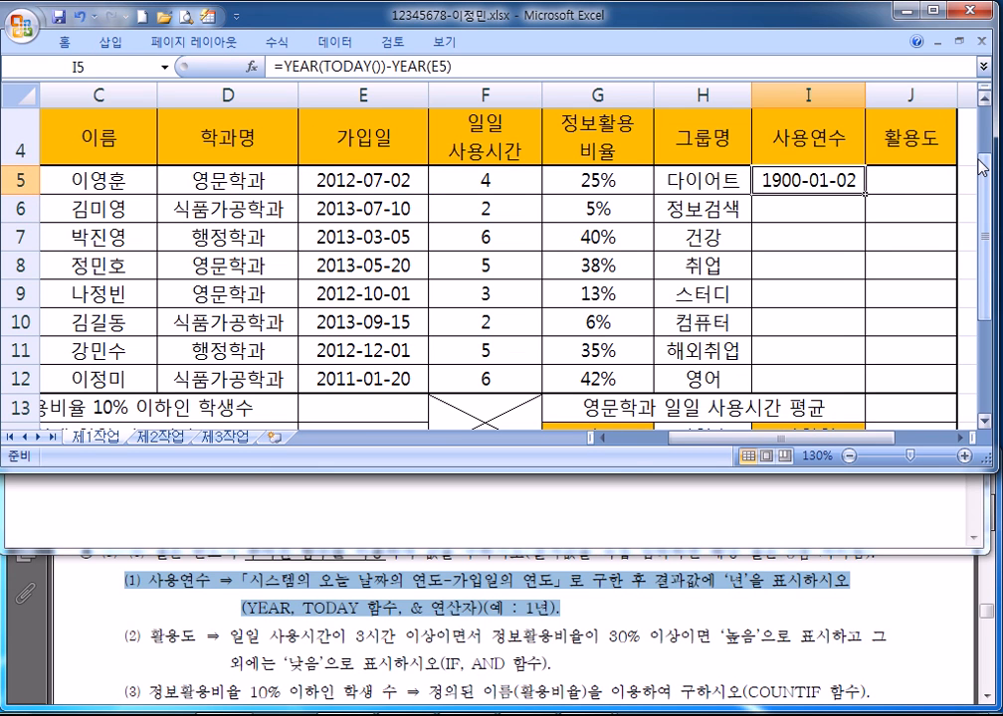
# Append &"년" to the formula in I5 and narrow column I slightly.
pyautogui.press('F2')
pyautogui.write('&"년"')
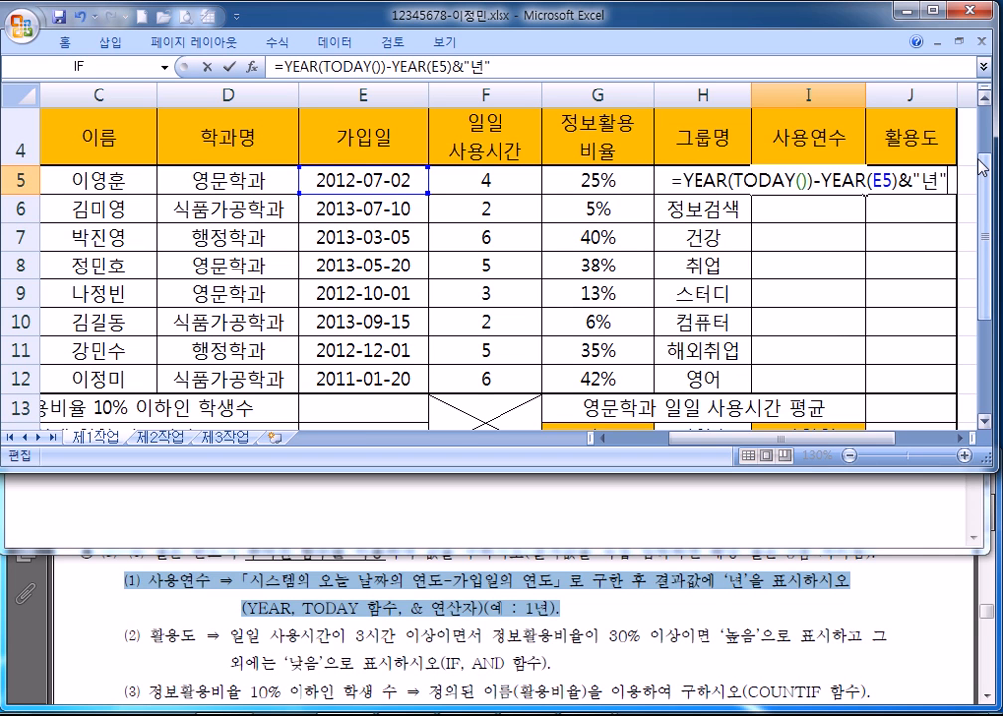
pyautogui.press('Return')
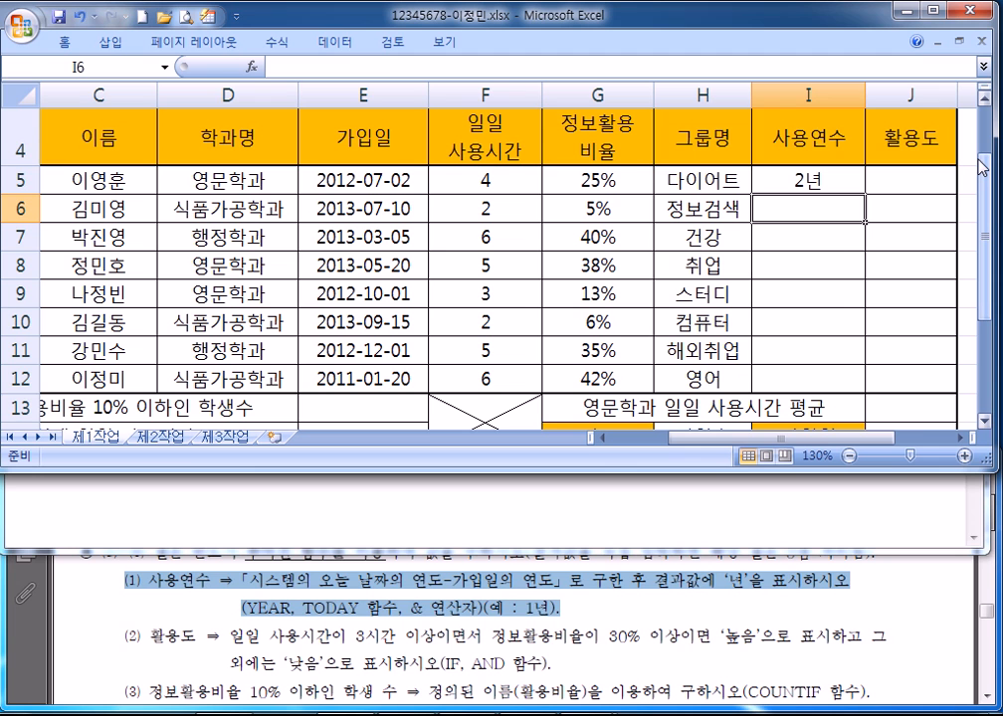
pyautogui.scroll(1, 935, 184)
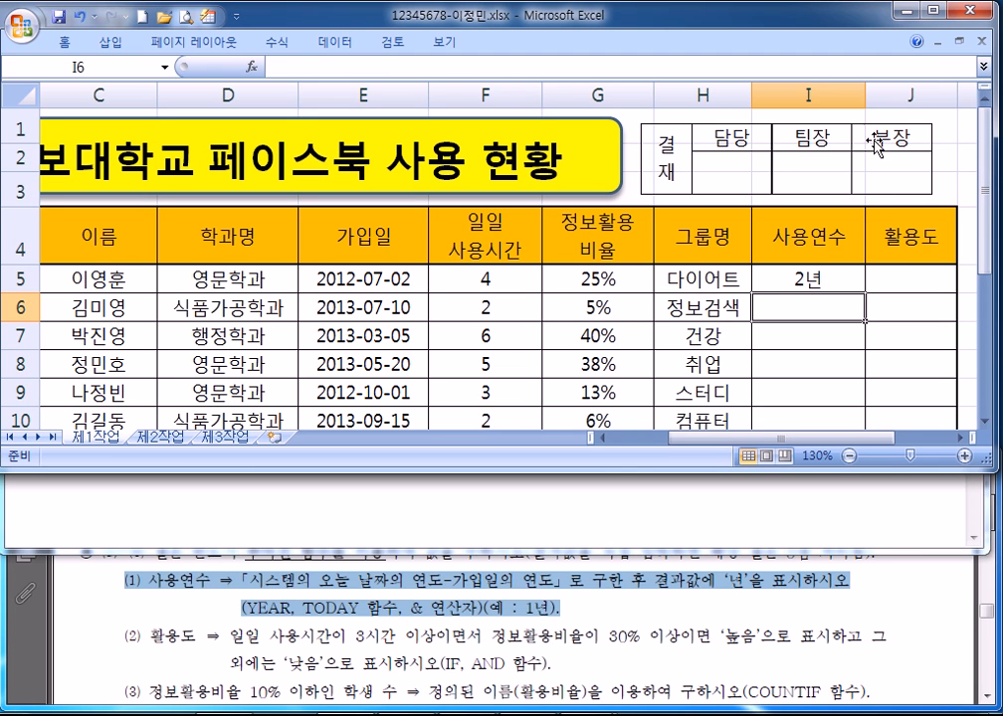
pyautogui.moveTo(849, 94); pyautogui.dragTo(843, 93)
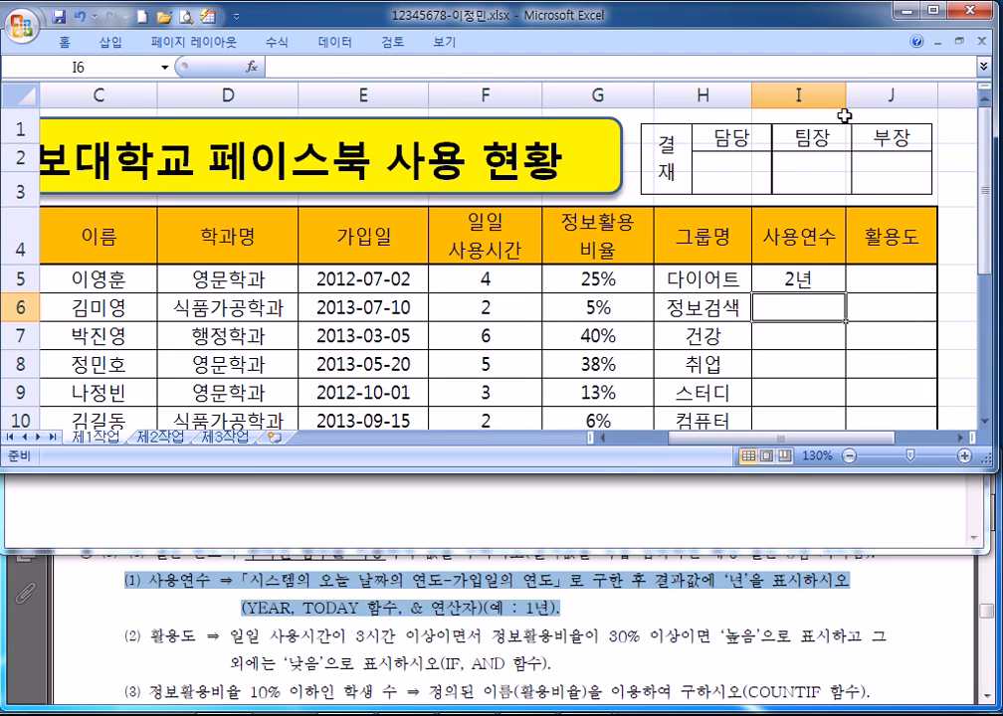
# Copy the formula from cell I5 and paste it into Notepad below the worded 사용연수 formula.
pyautogui.click(828, 286)
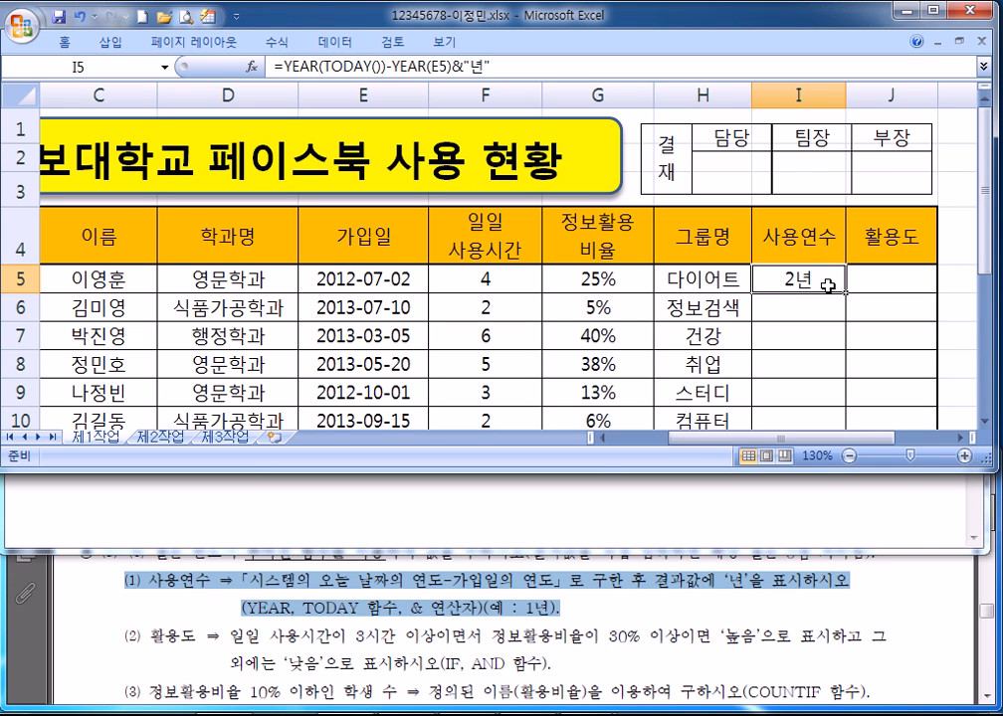
pyautogui.moveTo(548, 74); pyautogui.dragTo(240, 60)
pyautogui.rightClick(594, 701)
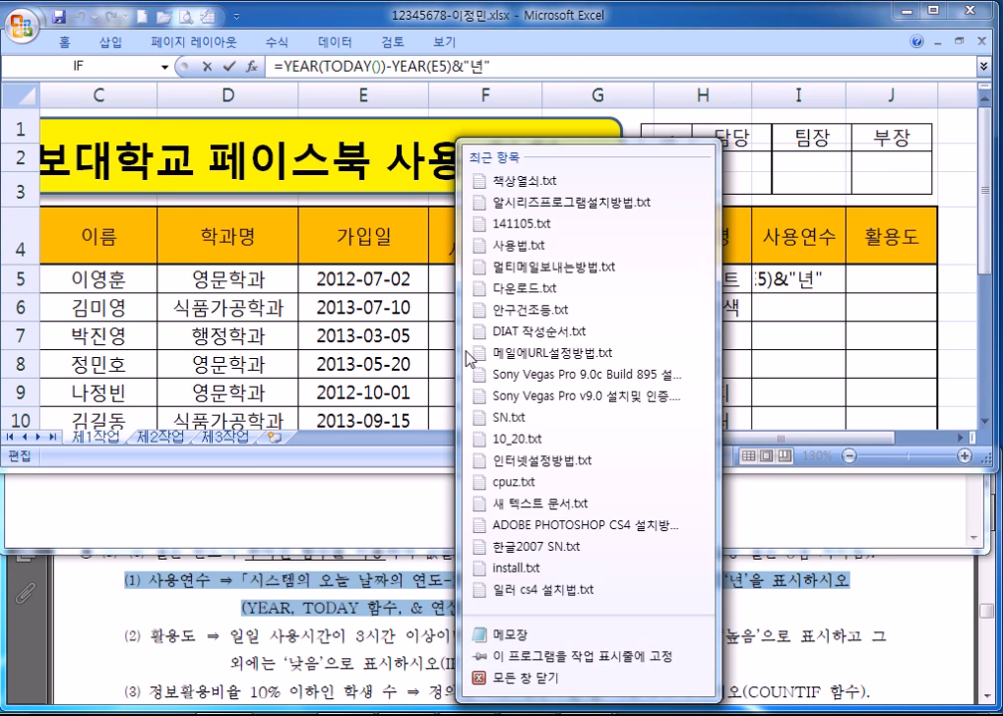
pyautogui.click(593, 701)
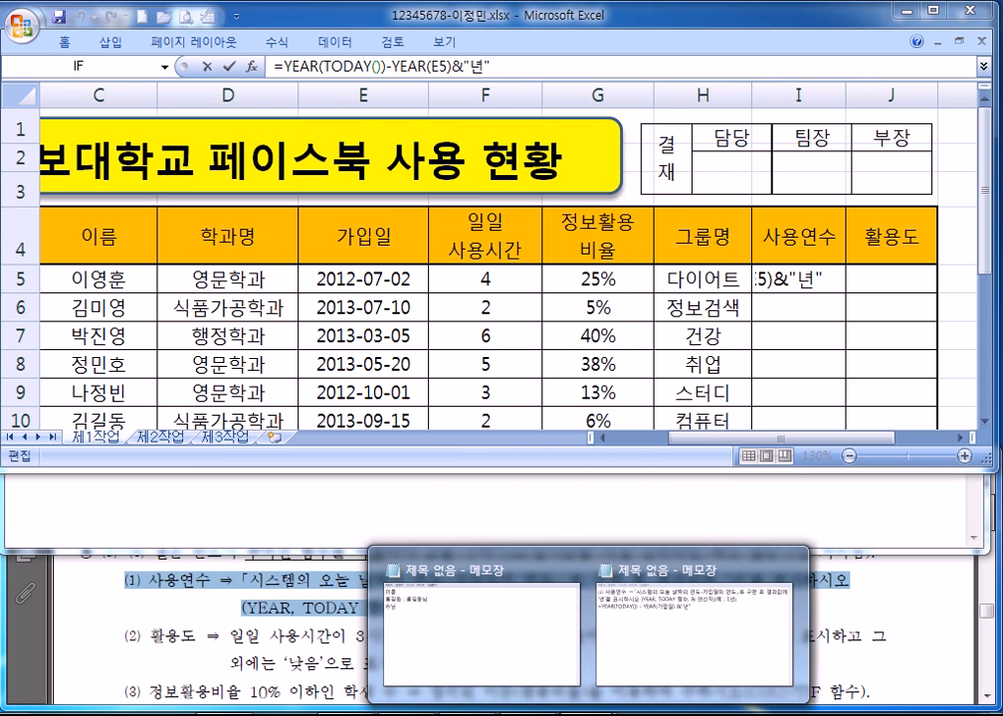
pyautogui.click(672, 683)
pyautogui.hotkey('ctrl', 'v')
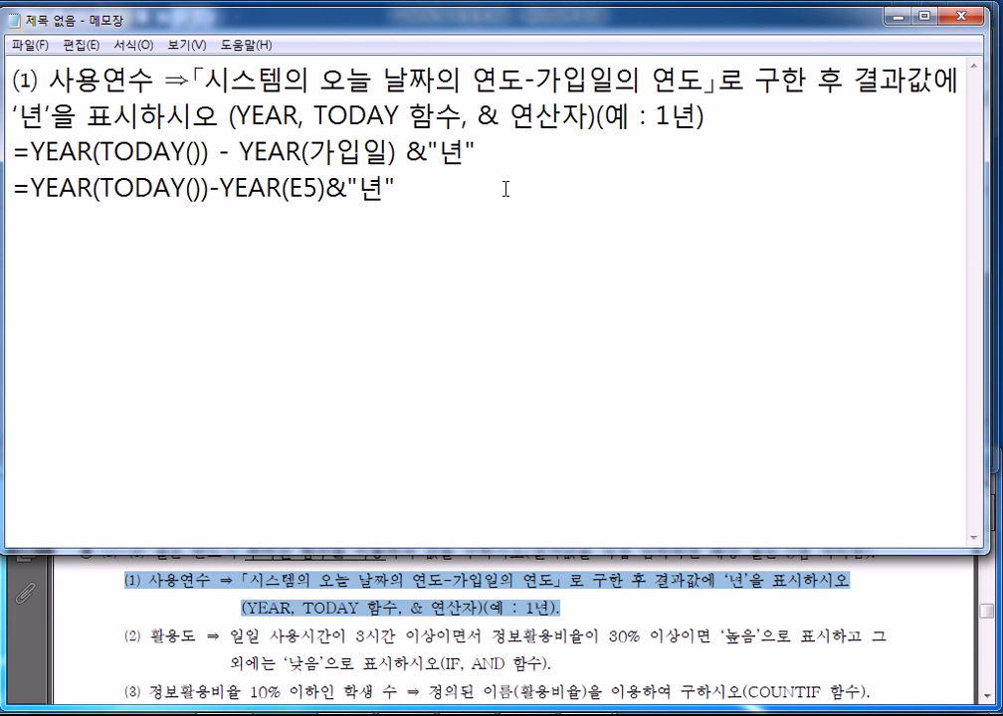
# Close the other untitled Notepad window without saving, keeping the one with the formula notes open.
pyautogui.click(593, 701)
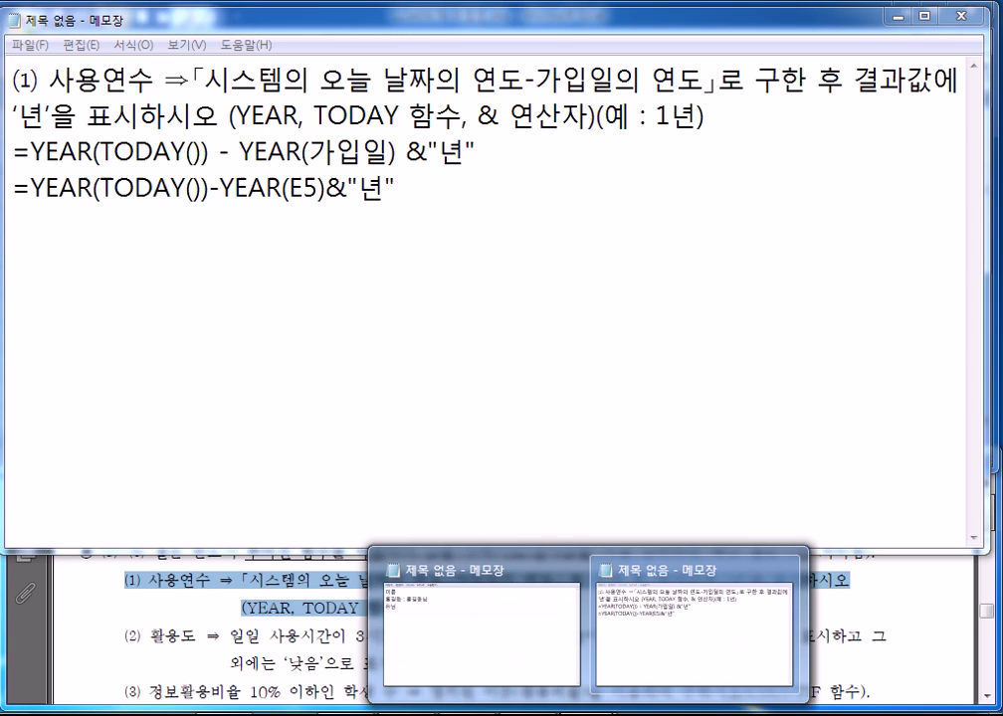
pyautogui.click(499, 672)
pyautogui.click(961, 16)
pyautogui.click(553, 368)
pyautogui.click(458, 204)
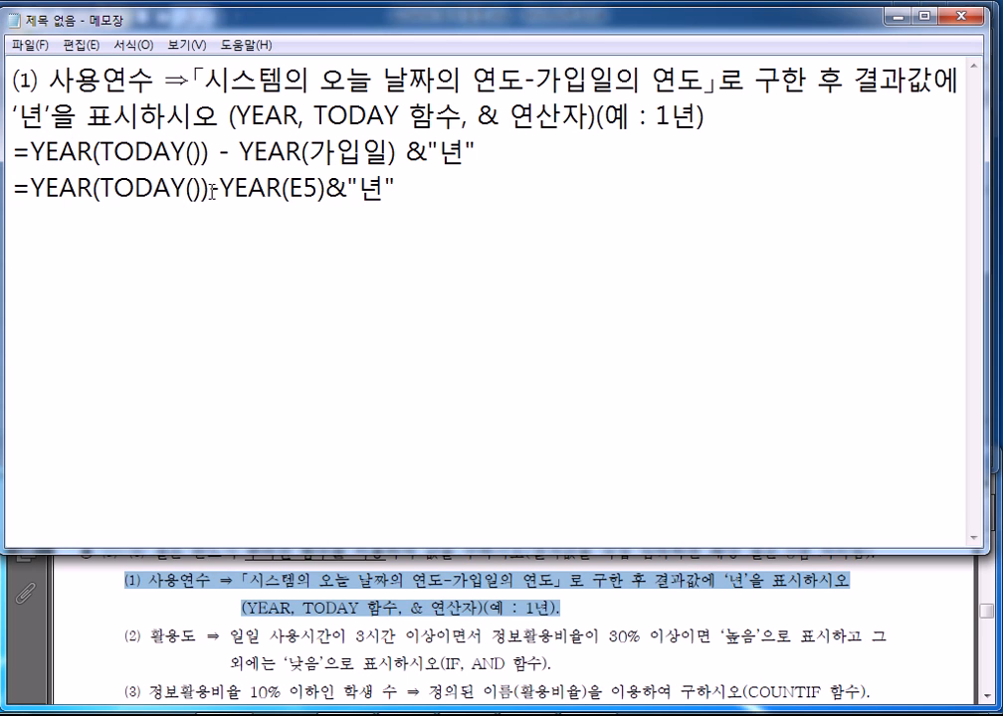
# Insert a blank line above =YEAR(TODAY())-YEAR(E5)&"년" in the notes and add blank lines below it.
pyautogui.click(503, 151)
pyautogui.press('Return')
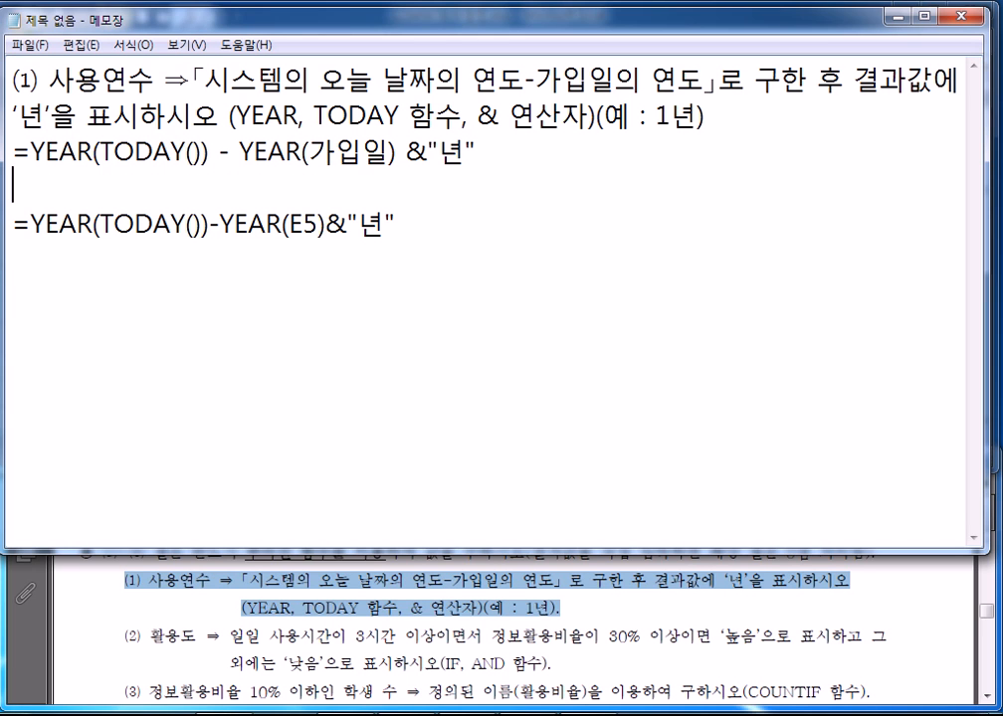
pyautogui.click(471, 251)
pyautogui.press('Return')
pyautogui.moveTo(185, 225); pyautogui.dragTo(203, 226)
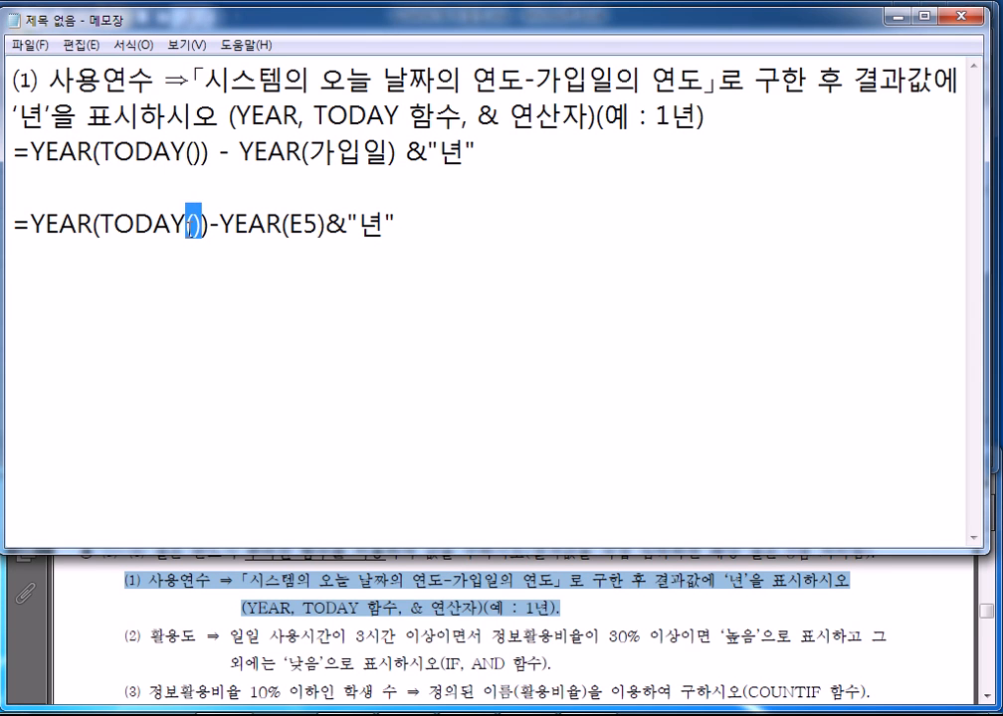
pyautogui.click(196, 226)
pyautogui.moveTo(197, 226)
pyautogui.mouseDown()
pyautogui.moveTo(115, 226)
pyautogui.moveTo(203, 227)
pyautogui.mouseUp()
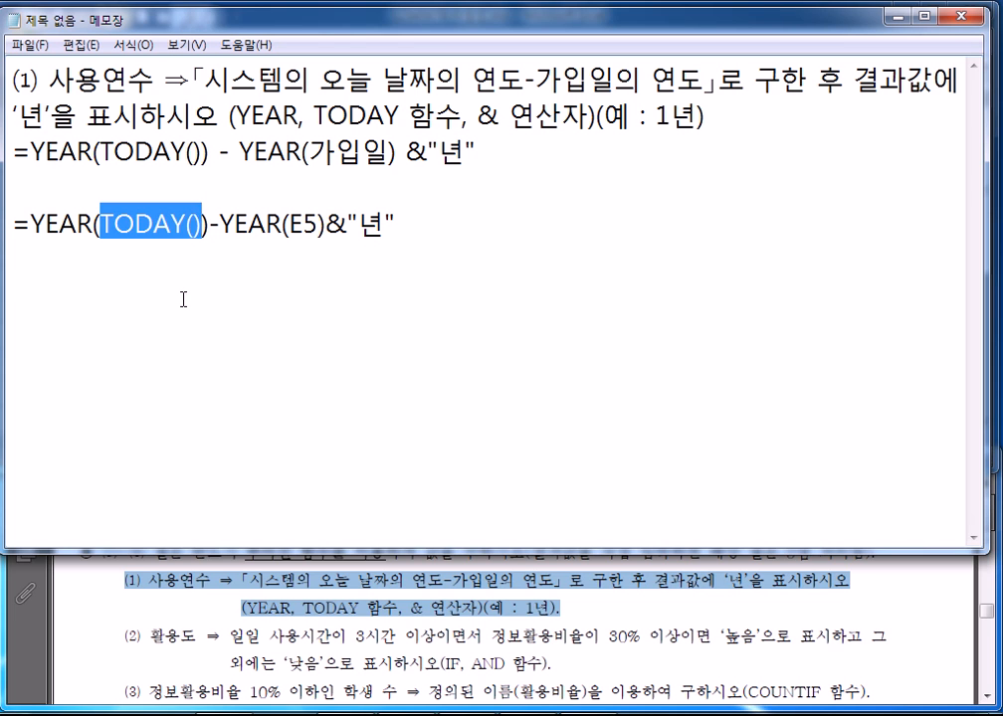
pyautogui.click(183, 299)
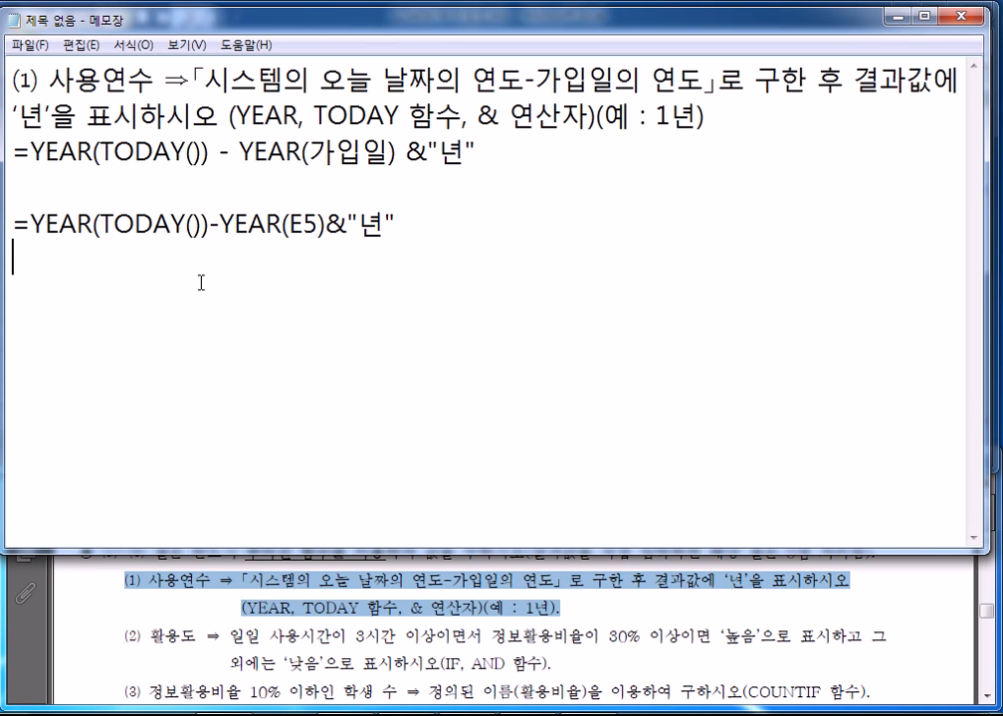
pyautogui.press('Return')
# Switch back to the Excel workbook and fill the 사용연수 formula from I5 down to I12.
pyautogui.hotkey('alt', 'Tab')
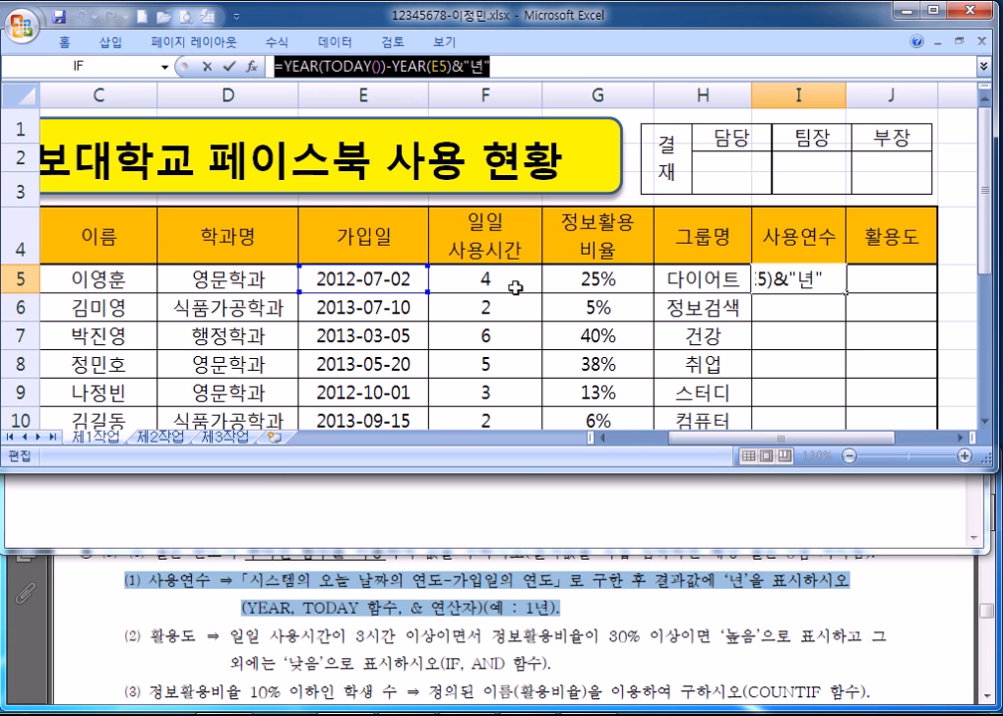
pyautogui.click(763, 284)
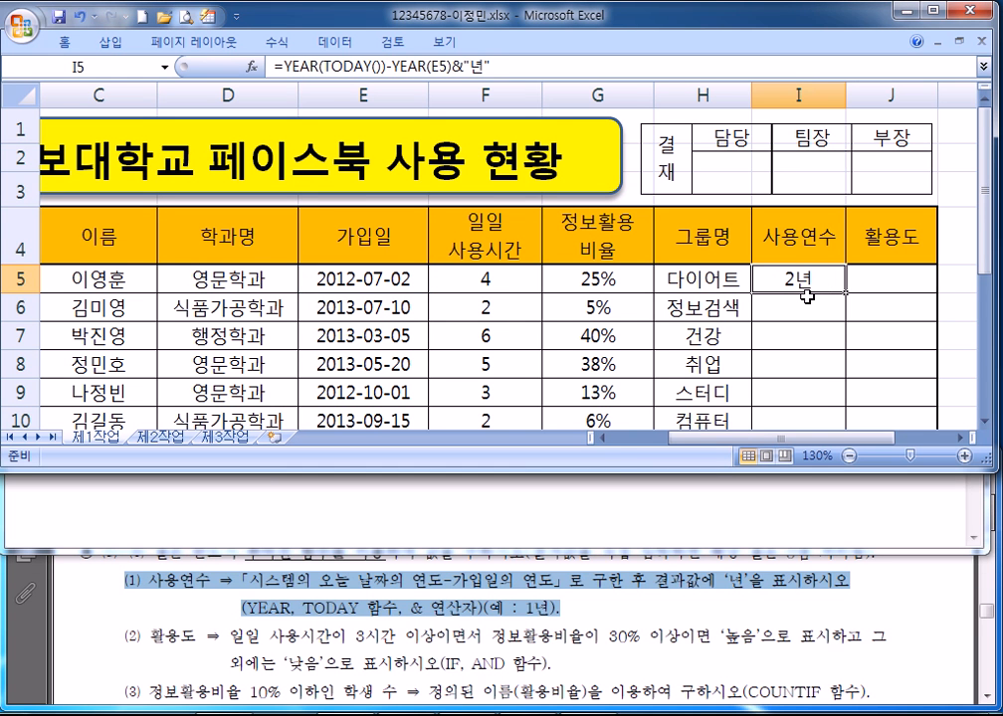
pyautogui.scroll(-3, 806, 297)
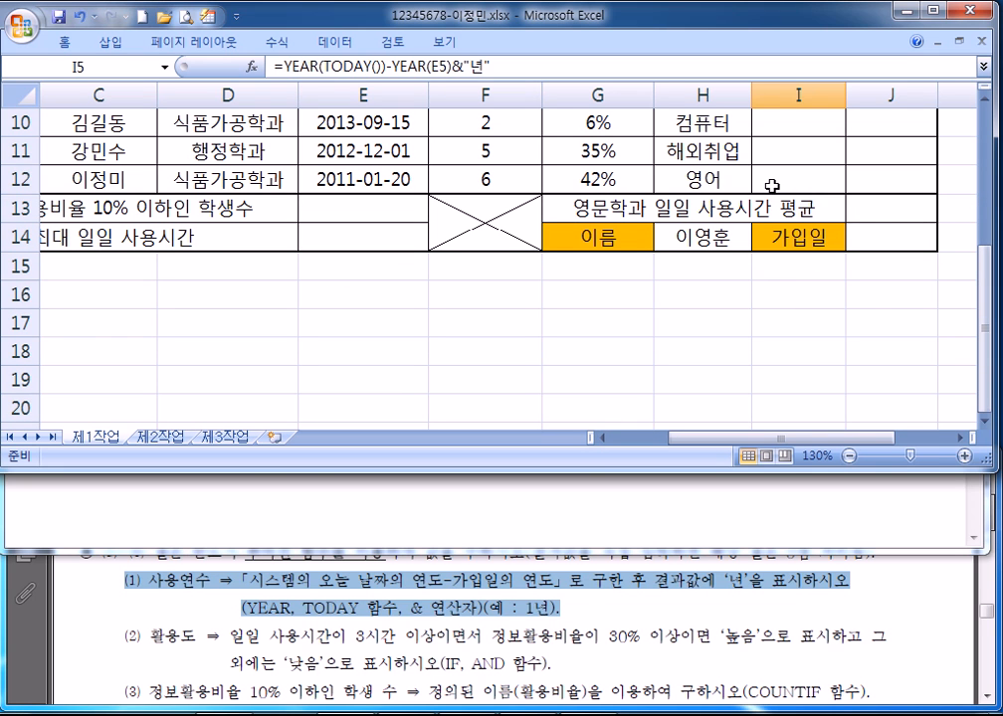
pyautogui.click(772, 184)
pyautogui.click(875, 290)
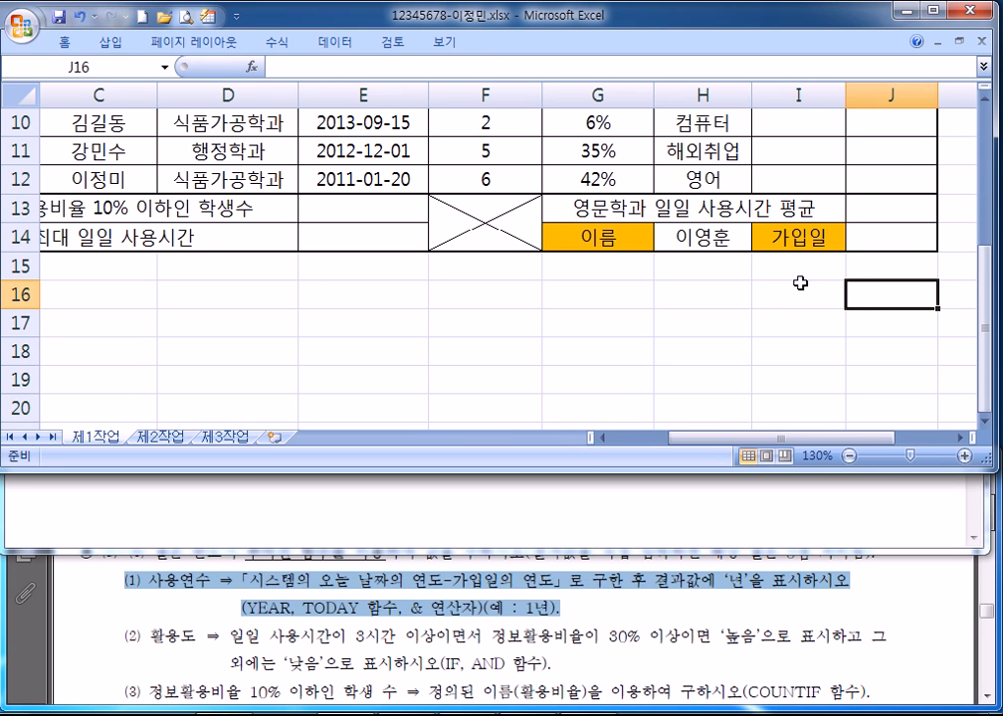
pyautogui.scroll(3, 831, 294)
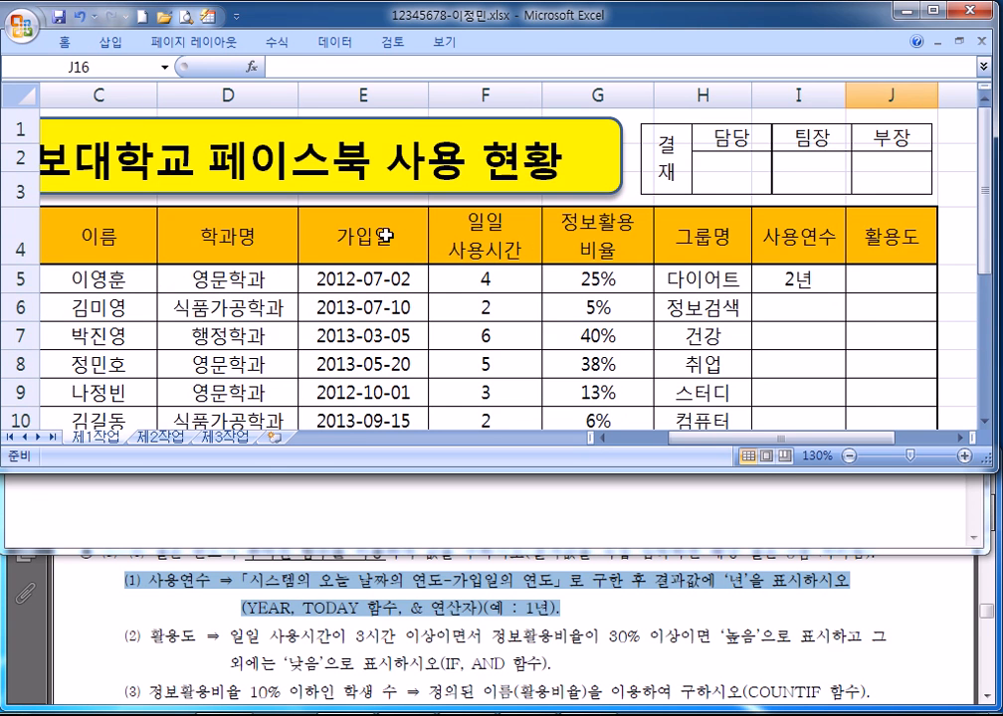
pyautogui.scroll(-3, 768, 269)
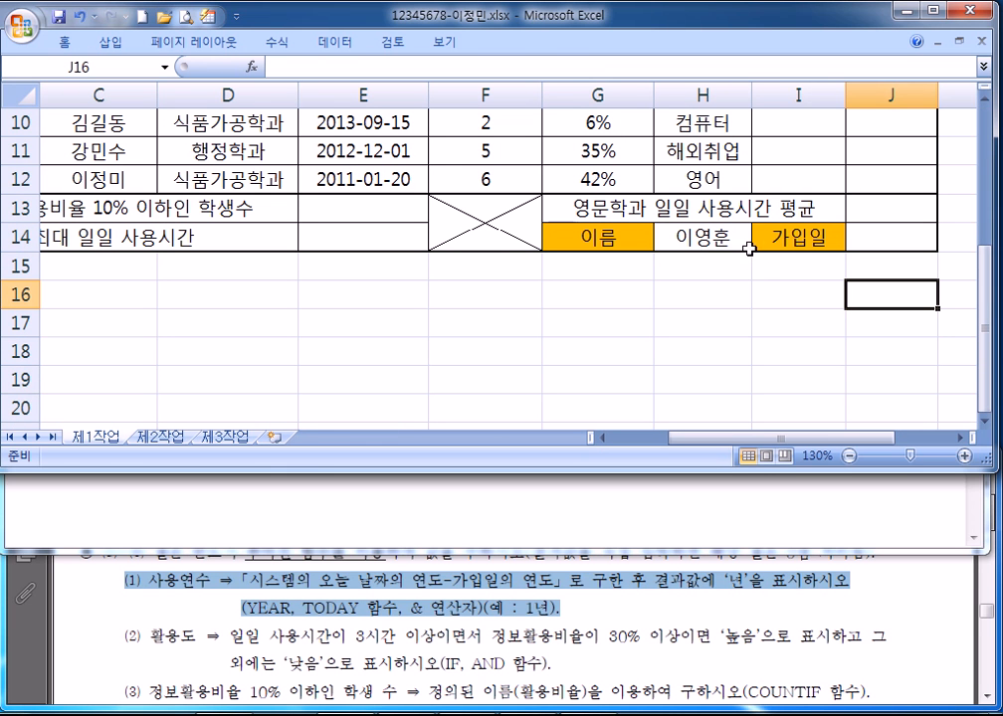
pyautogui.scroll(2, 827, 199)
pyautogui.click(828, 188)
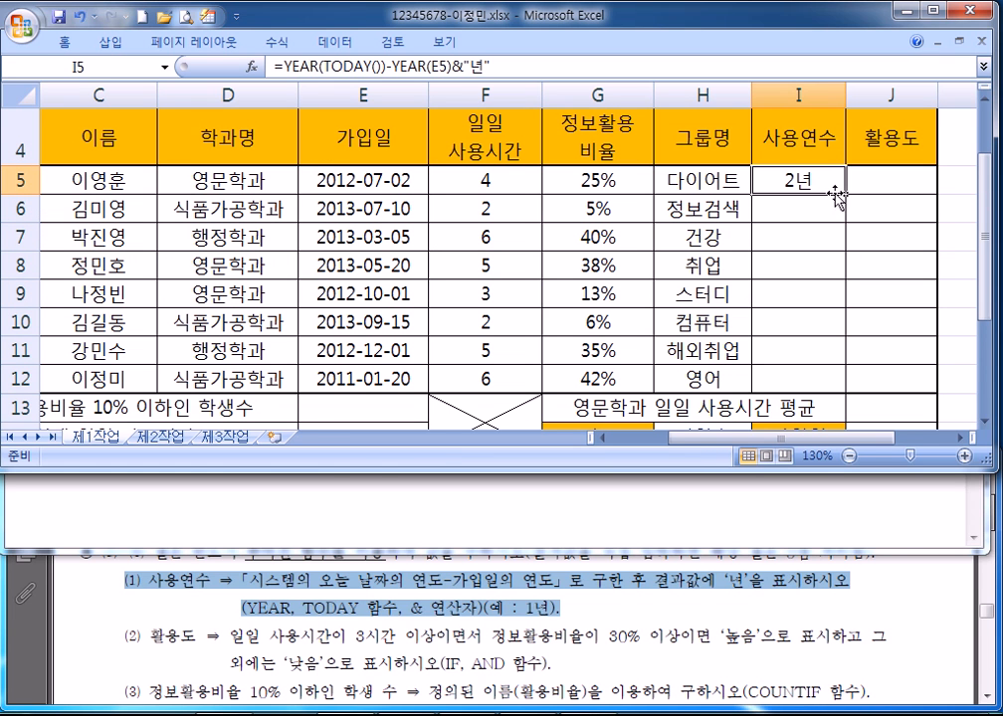
pyautogui.moveTo(847, 193); pyautogui.dragTo(848, 390)
pyautogui.click(919, 348)
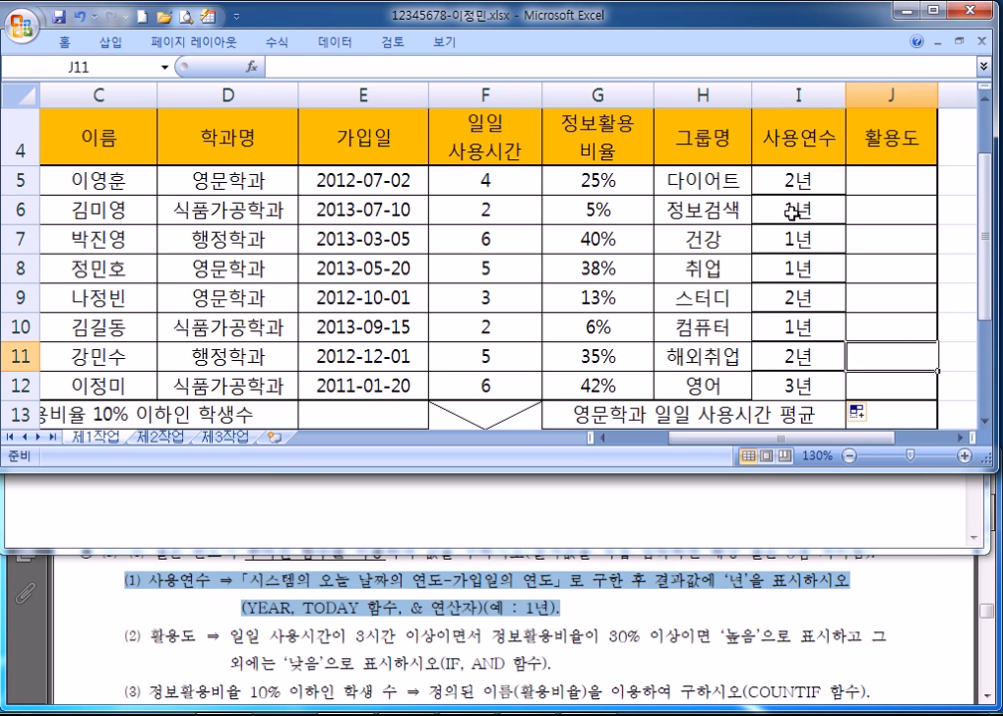
# Change the fill option for the filled 사용연수 cells to 서식 없이 채우기 (fill without formatting).
pyautogui.scroll(-2, 791, 211)
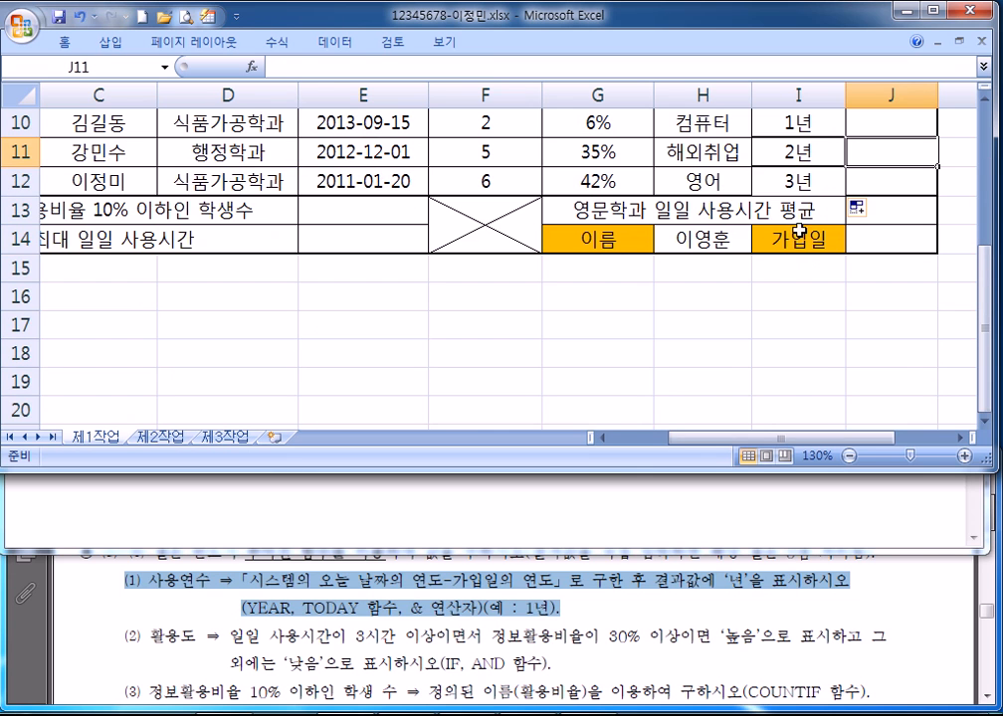
pyautogui.click(858, 212)
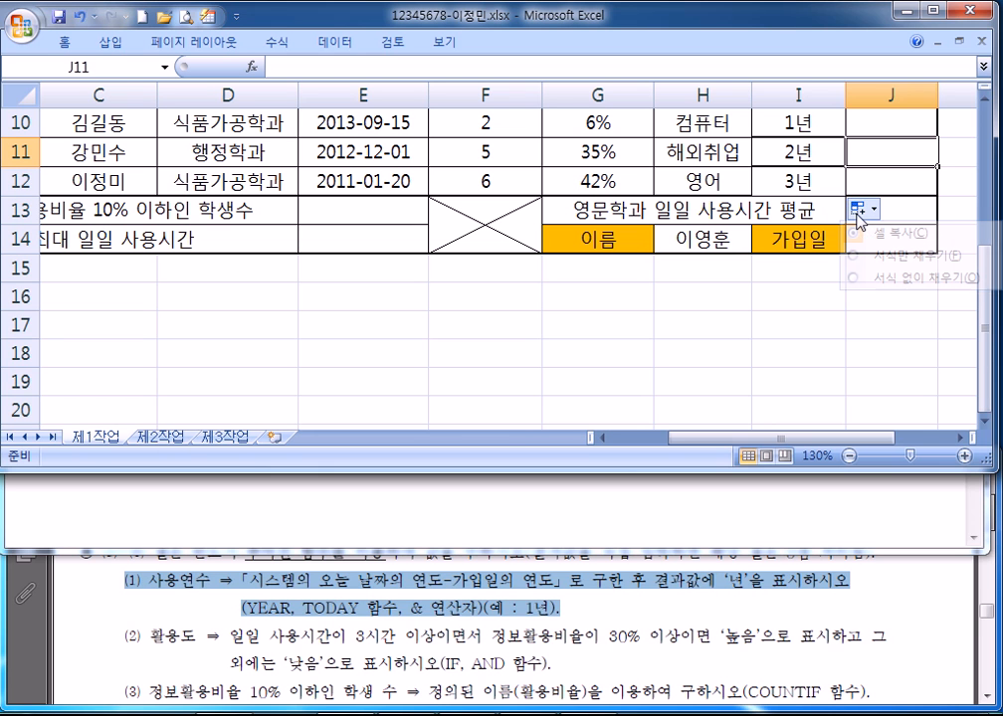
pyautogui.click(879, 279)
pyautogui.click(888, 288)
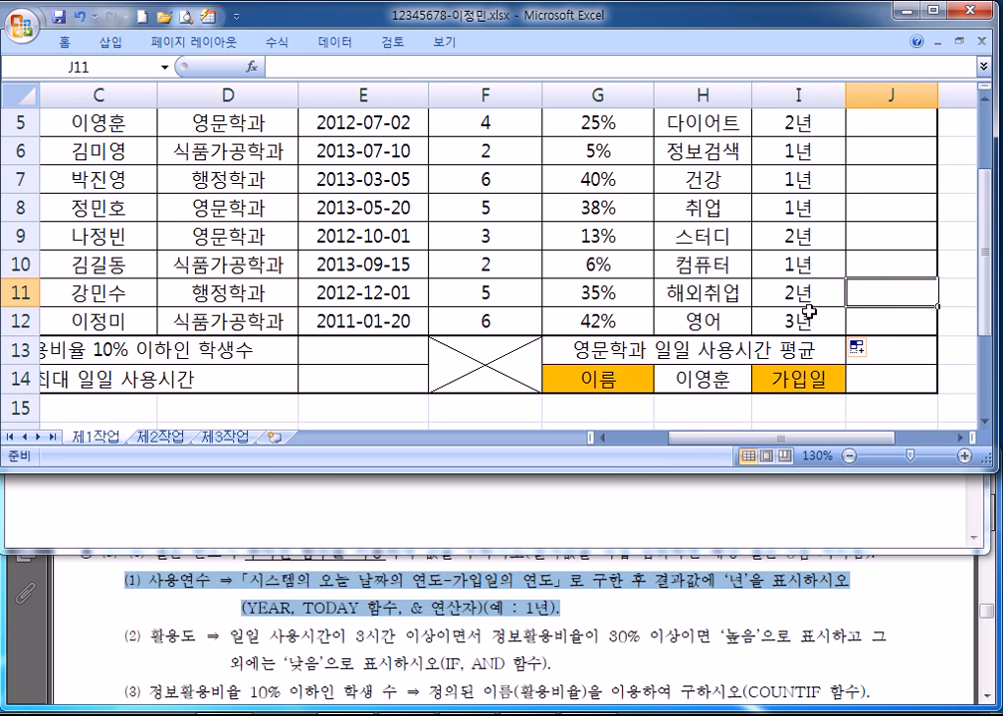
# Select cell J5, then copy condition (2) 활용도 from the PDF and paste it at the end of the Notepad notes.
pyautogui.scroll(1, 808, 311)
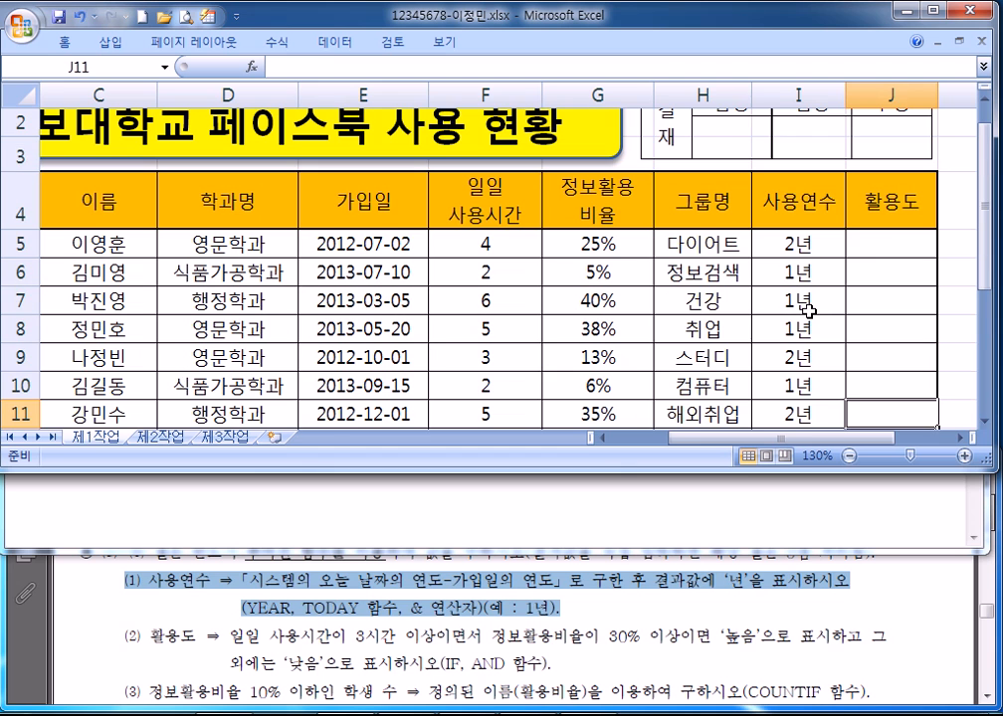
pyautogui.click(869, 240)
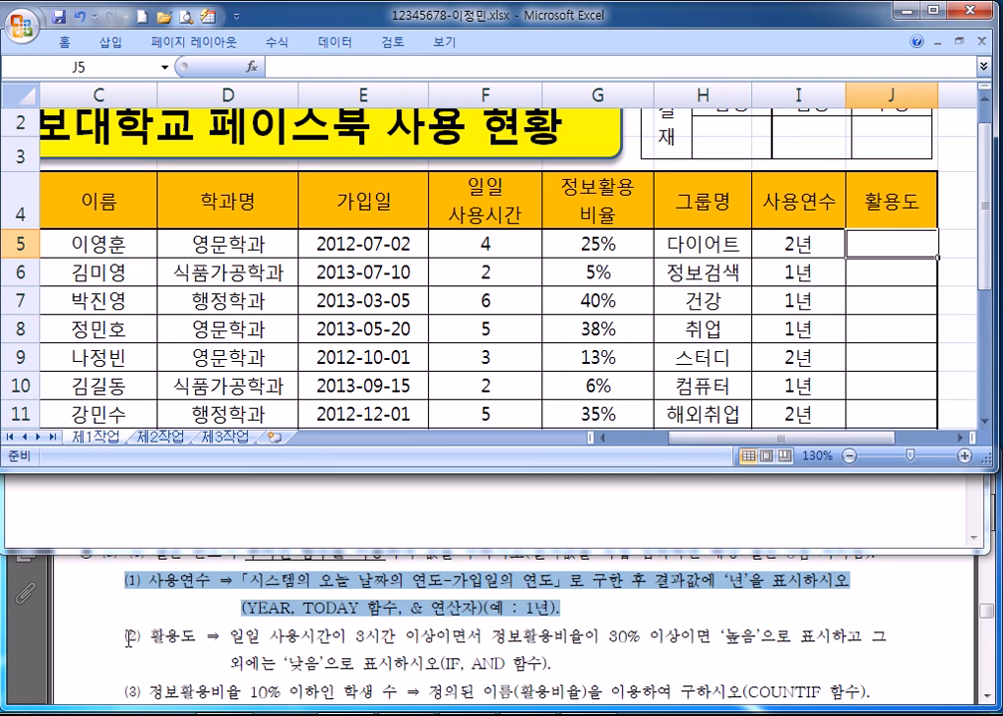
pyautogui.moveTo(124, 635); pyautogui.dragTo(554, 660)
pyautogui.hotkey('ctrl', 'c')
pyautogui.hotkey('alt', 'Tab')
pyautogui.hotkey('ctrl', 'v')
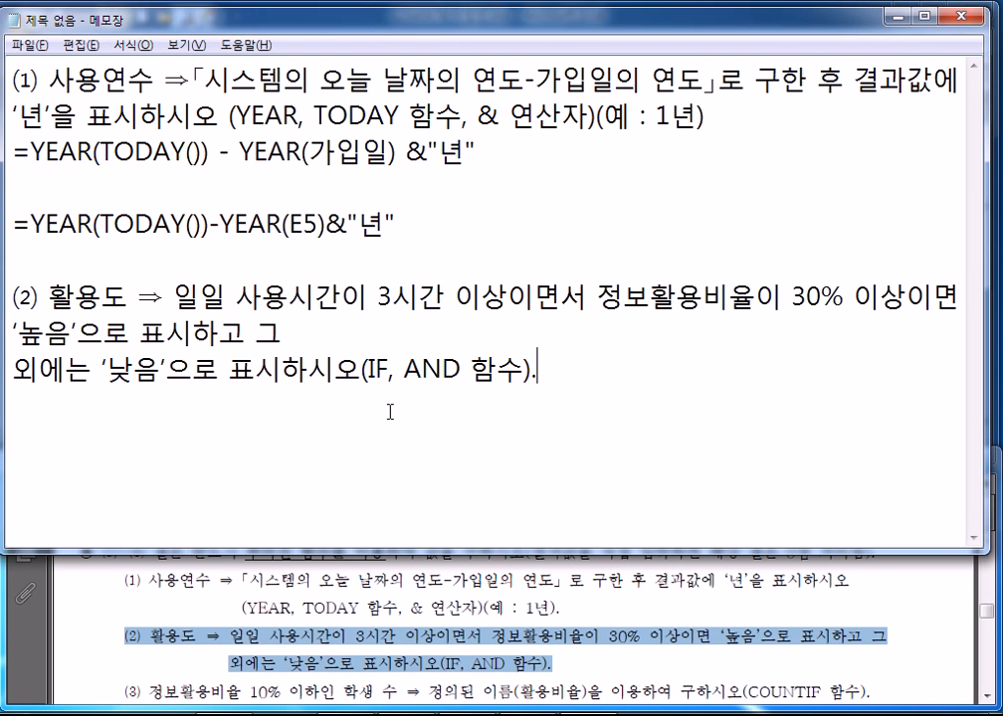
# Remove the line break inside the pasted 활용도 condition and add a run of blank lines below it.
pyautogui.press('Delete')
pyautogui.press('Return')
pyautogui.press('Return')
pyautogui.press('Return')
pyautogui.press('Return')
pyautogui.press('Return')
pyautogui.press('Return')
pyautogui.press('Return')
pyautogui.press('Return')
pyautogui.press('Return')
pyautogui.press('Return')
pyautogui.press('Return')
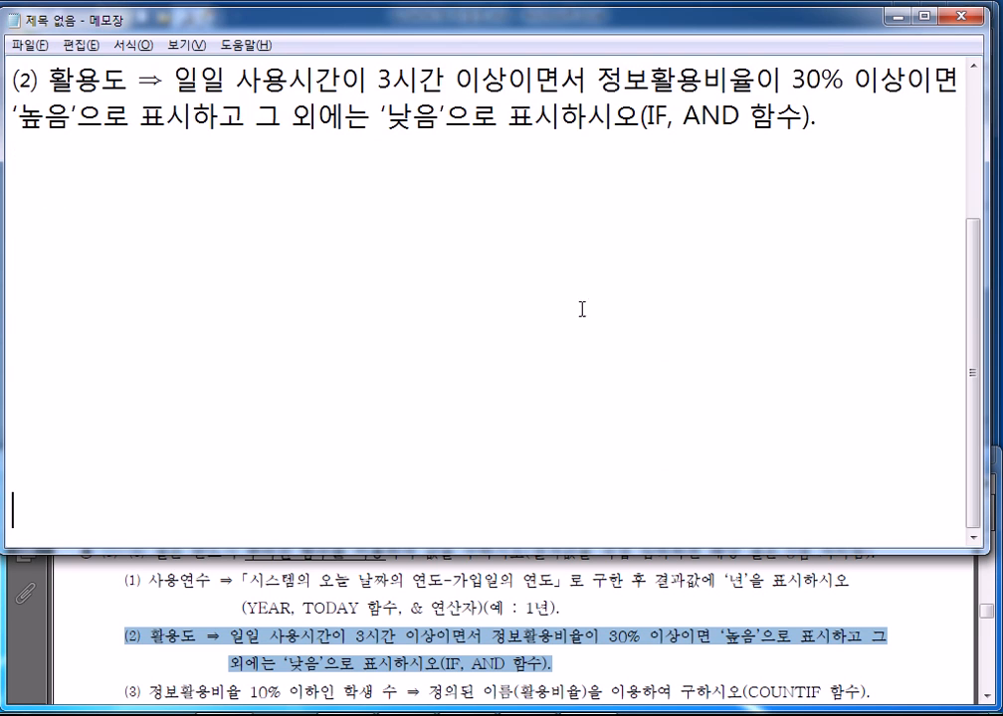
# Below the 활용도 condition, write =IF( 일일 사용시간 >= 3시간, 정보활용비율 >= 30.
pyautogui.click(74, 154)
pyautogui.write('=')
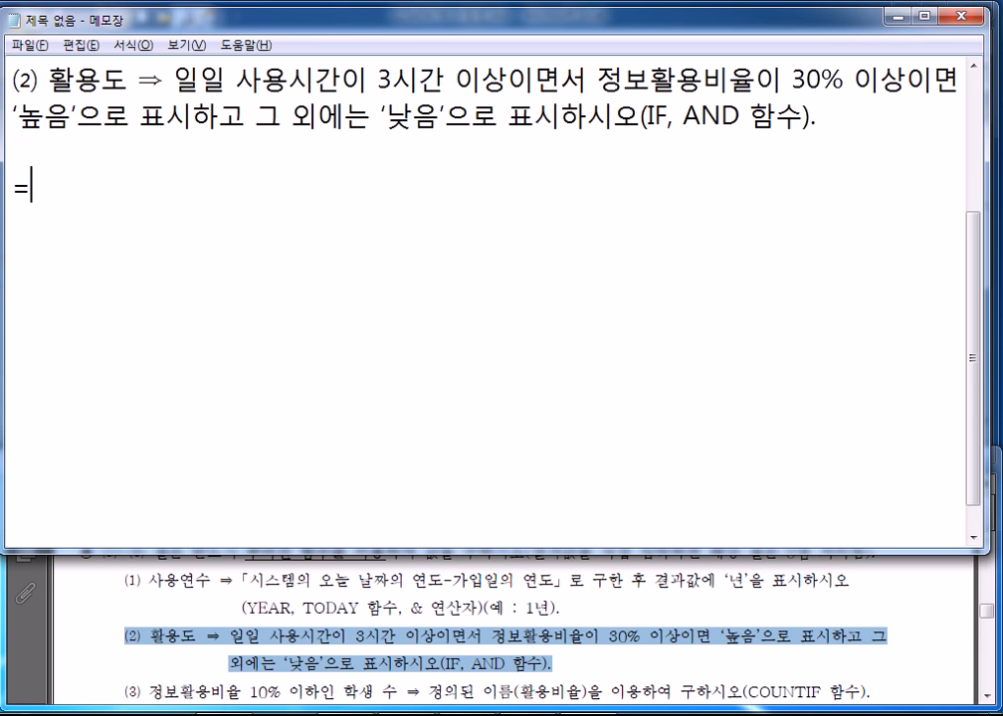
pyautogui.write('IF(')
pyautogui.write(' 일ㅇ')
pyautogui.write('일 사용')
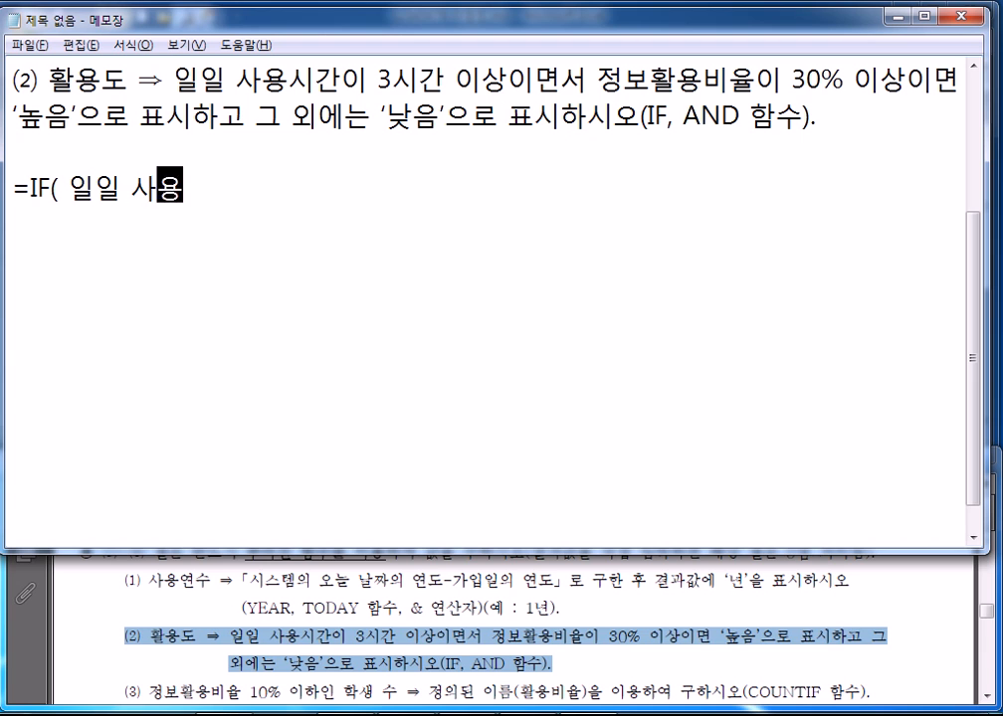
pyautogui.write('시간 >= 3')
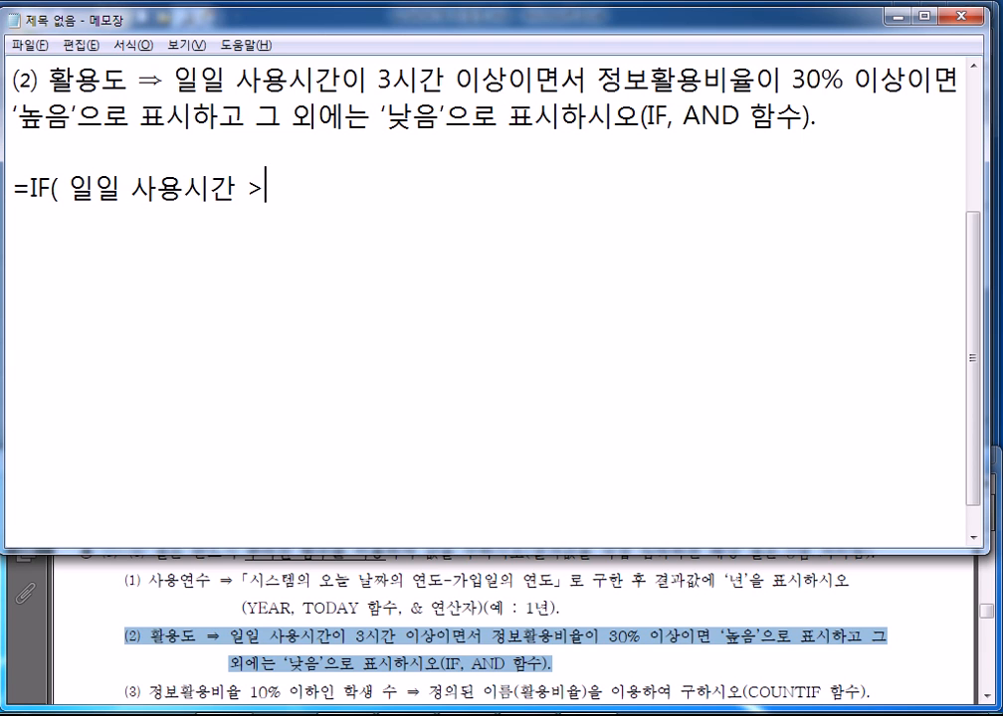
pyautogui.write('시간,')
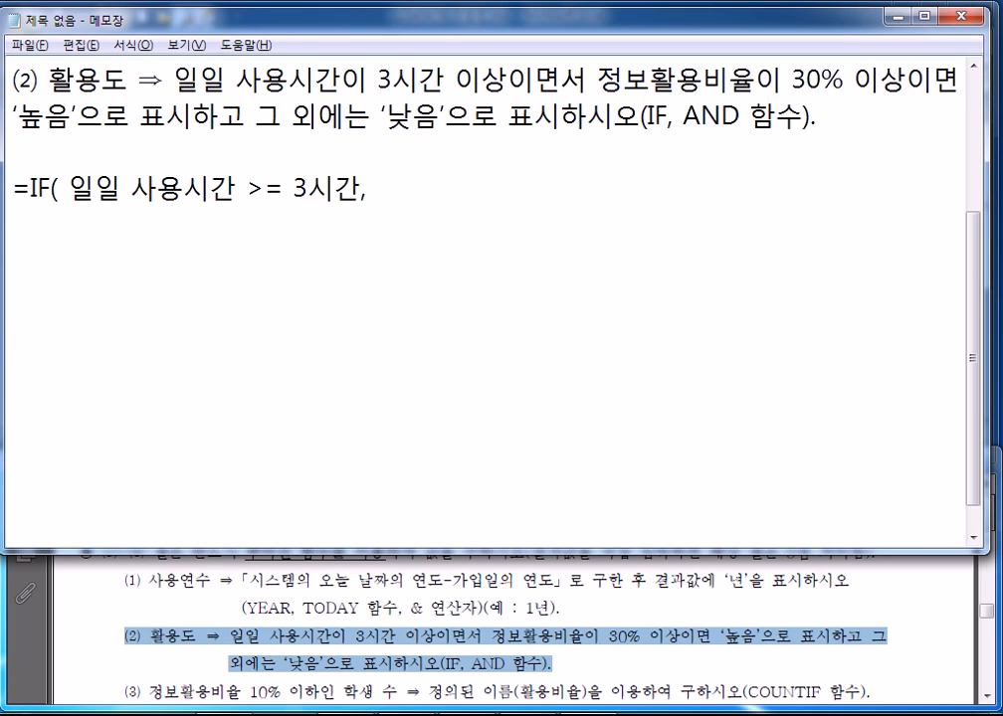
pyautogui.write(' 정보활')
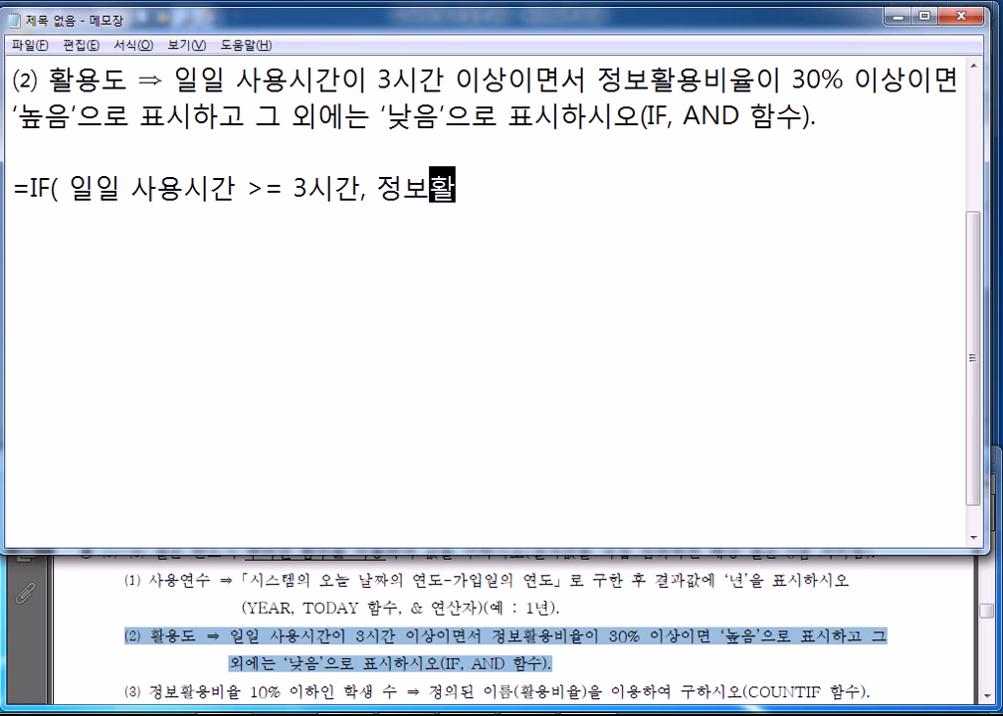
pyautogui.write('용비율')
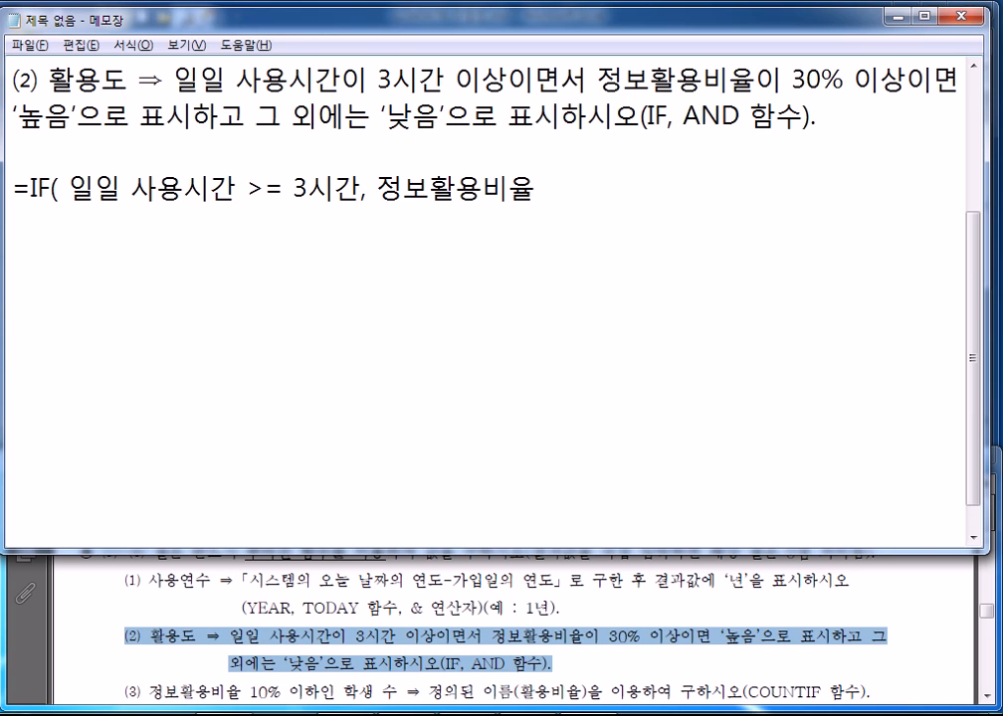
pyautogui.write(' >= 30')
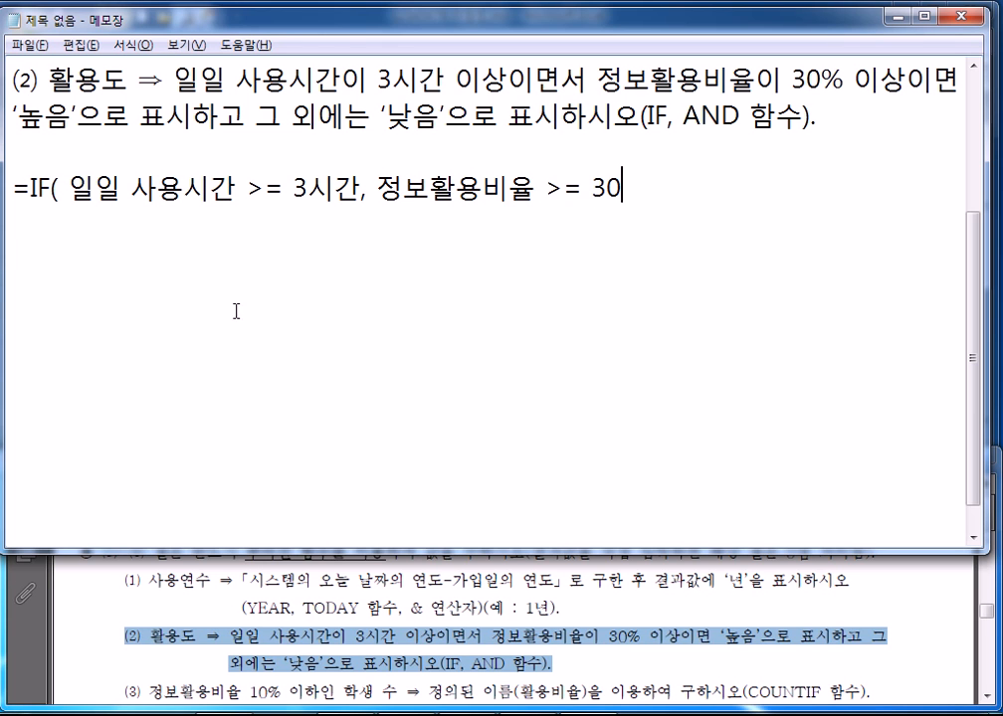
# Enclose the two comparisons of the 활용도 formula in an AND( ) function.
pyautogui.click(70, 189)
pyautogui.write('AND')
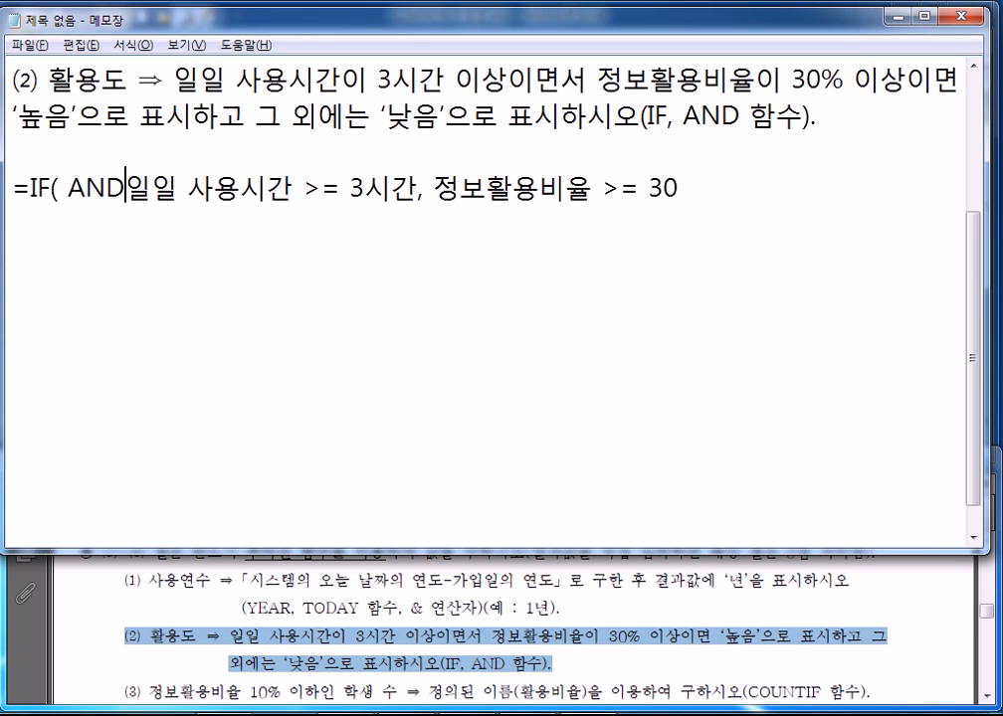
pyautogui.write('(')
pyautogui.write(')')
# Complete the 활용도 formula with the results , "높음", "낮음") and start a new line.
pyautogui.write(', "노프')
pyautogui.press('BackSpace')
pyautogui.press('BackSpace')
pyautogui.press('BackSpace')
pyautogui.write('ㅇㅎ')
pyautogui.press('BackSpace')
pyautogui.press('BackSpace')
pyautogui.write('노')
pyautogui.write('ㅍ음", "')
pyautogui.write('낮음")')
pyautogui.press('Return')
# Delete the space between IF( and AND in the 활용도 formula and return to the line below.
pyautogui.press('Right')
pyautogui.press('Right')
pyautogui.press('Right')
pyautogui.press('Right')
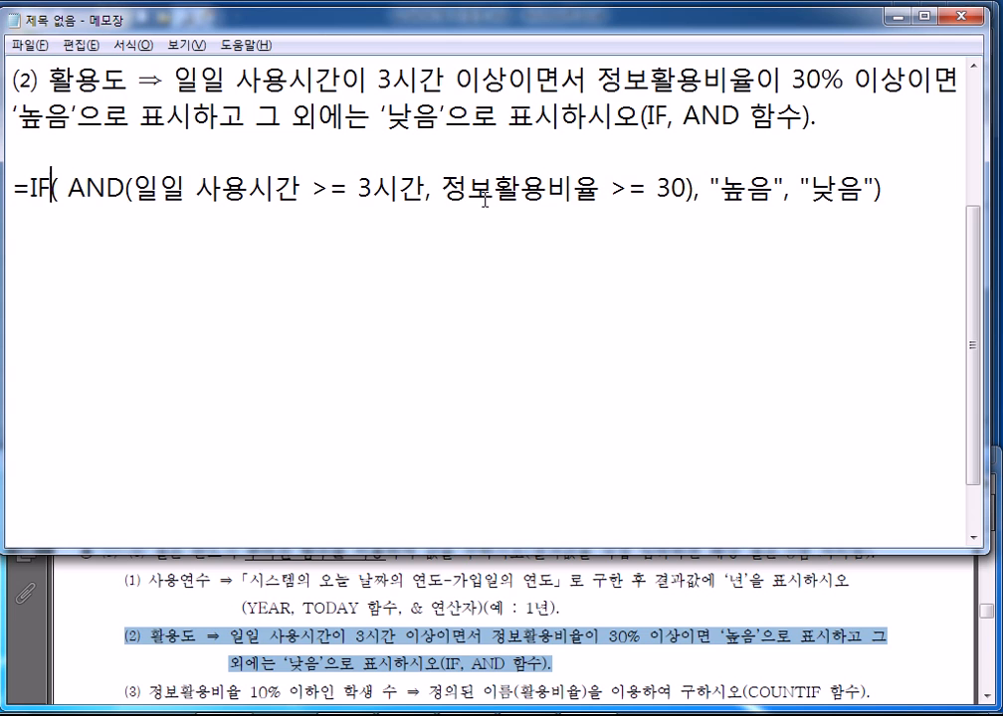
pyautogui.press('Delete')
pyautogui.press('Down')
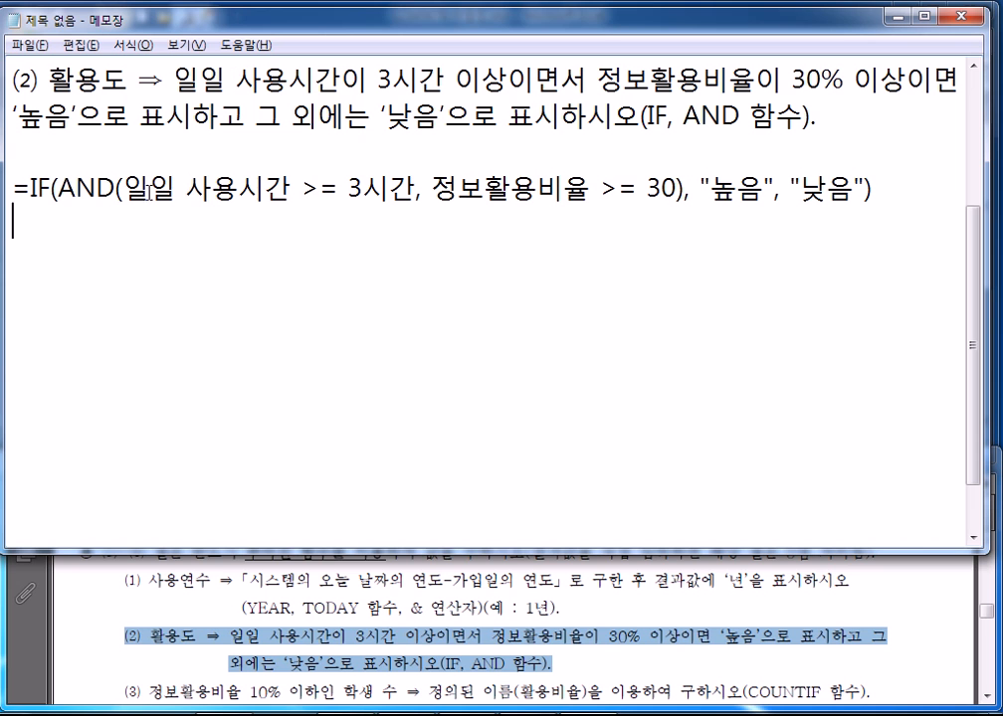
pyautogui.moveTo(76, 188); pyautogui.dragTo(677, 187)
pyautogui.click(433, 187)
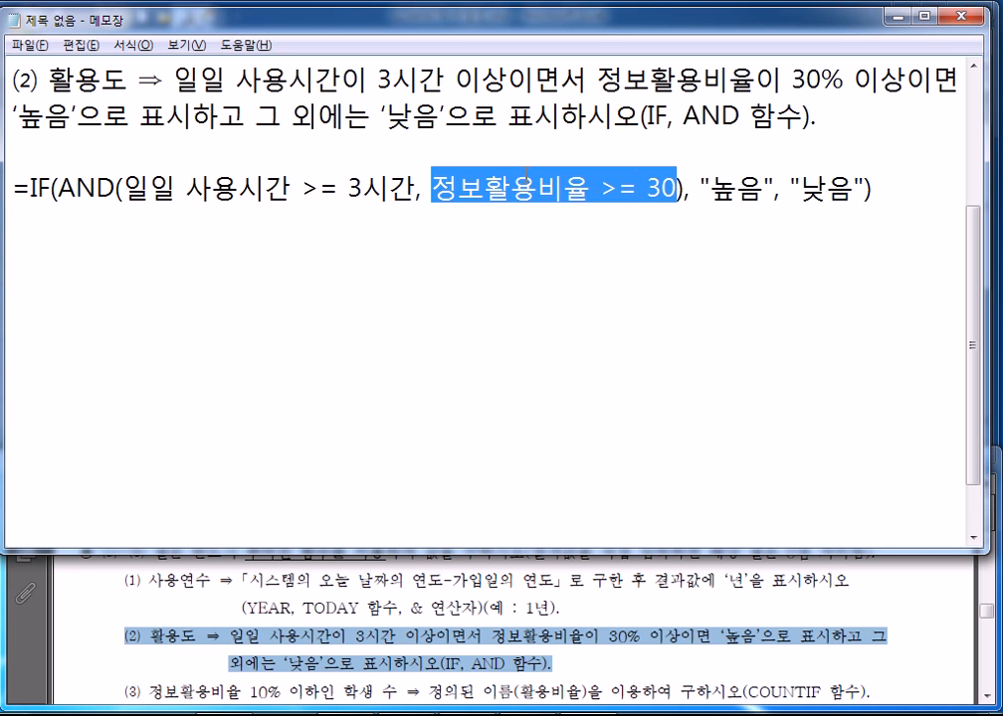
pyautogui.moveTo(646, 116); pyautogui.dragTo(667, 116)
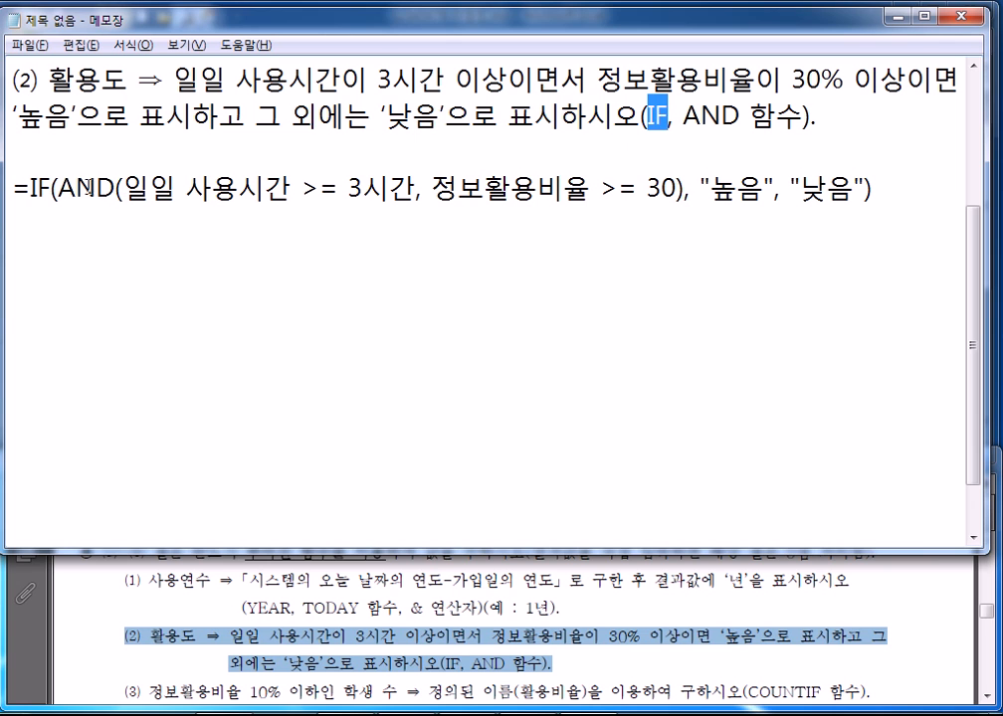
# Write the syntax note =IF(조건식, 참, 거짓) on the blank line between the 활용도 condition and its formula.
pyautogui.click(46, 223)
pyautogui.click(64, 138)
pyautogui.write('=IF(ㅈ조건식, 참ㅇ')
pyautogui.press('BackSpace')
pyautogui.write(', 저ㅗ')
pyautogui.press('BackSpace')
pyautogui.press('BackSpace')
pyautogui.write('ㄱㅓ지')
pyautogui.press('BackSpace')
pyautogui.press('BackSpace')
pyautogui.write('짓(')
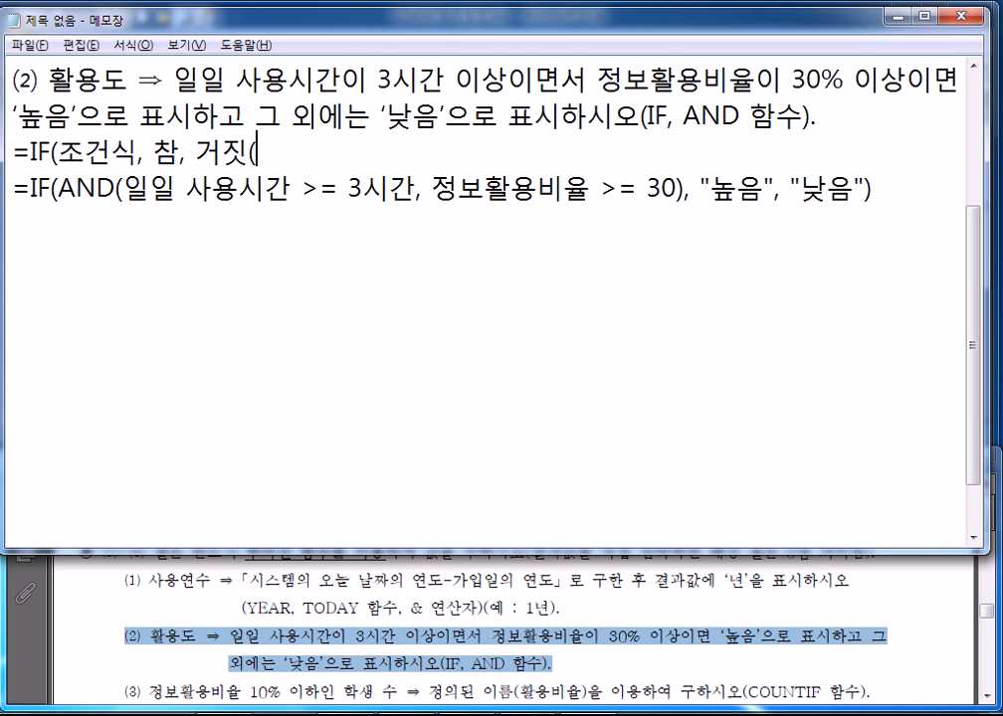
pyautogui.press('BackSpace')
pyautogui.write(')')
# Duplicate the worded 활용도 formula onto a new line directly below it.
pyautogui.click(871, 187)
pyautogui.press('Return')
pyautogui.moveTo(11, 189); pyautogui.dragTo(12, 210)
pyautogui.hotkey('ctrl', 'c')
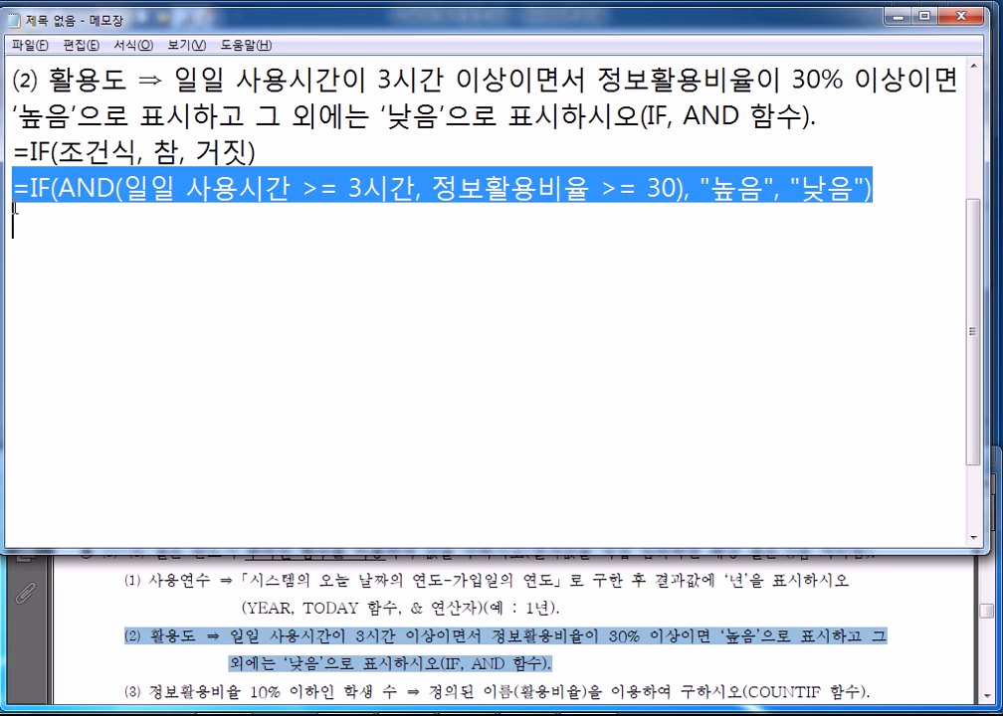
pyautogui.click(29, 218)
pyautogui.hotkey('ctrl', 'v')
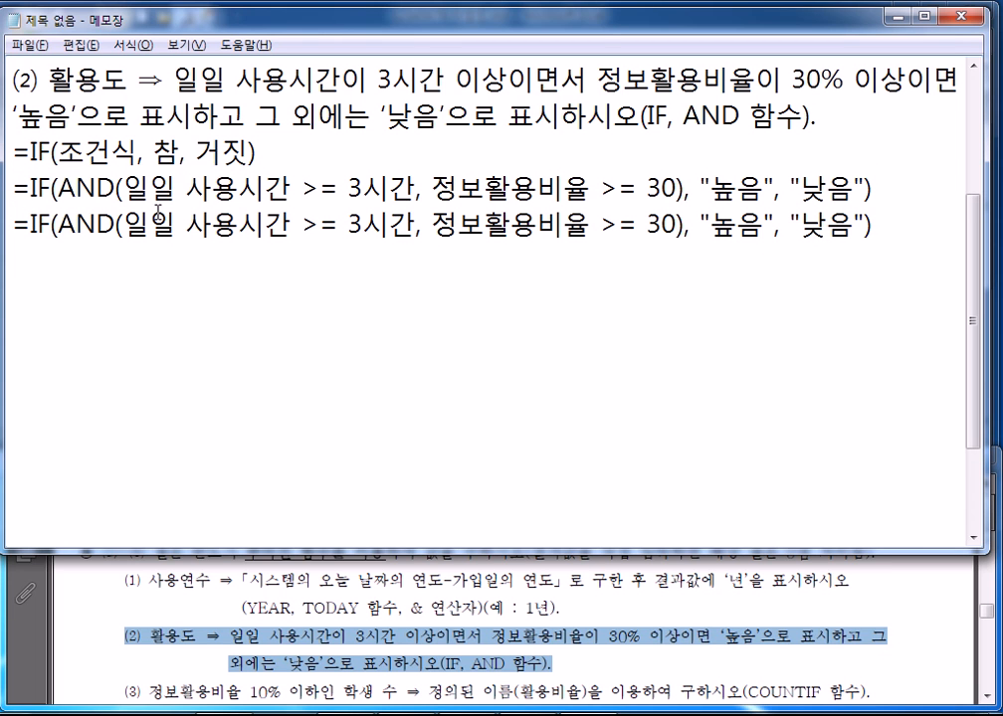
# Look up the first 일일 사용시간 cell in the Excel sheet and replace that wording in the copied formula with F5.
pyautogui.moveTo(121, 225); pyautogui.dragTo(289, 226)
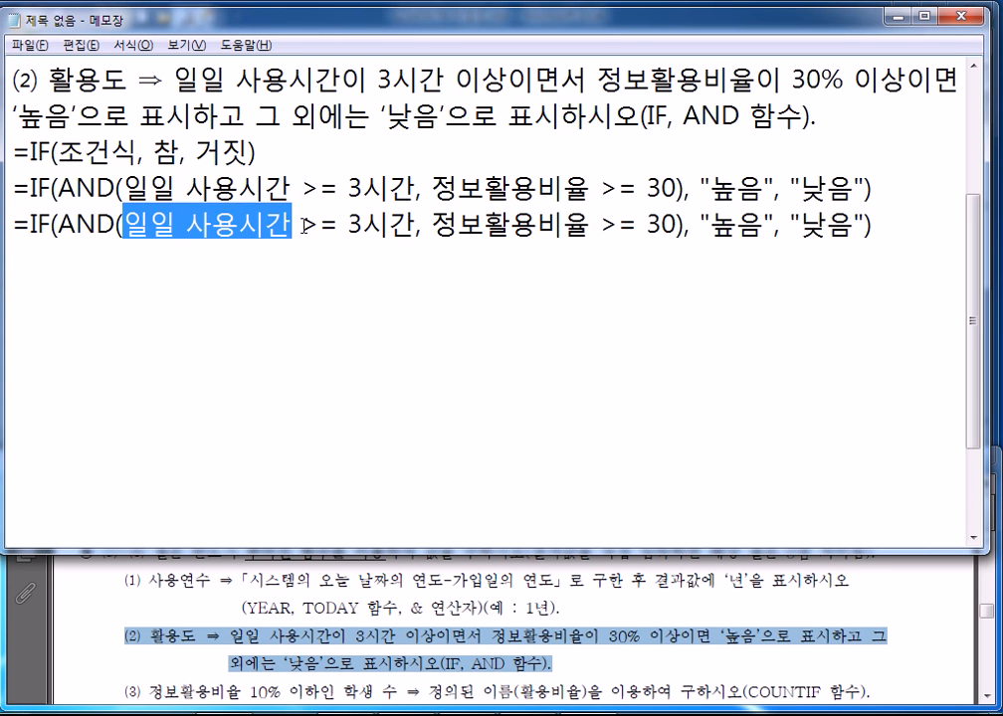
pyautogui.hotkey('alt', 'Tab')
pyautogui.hotkey('alt', 'Tab')
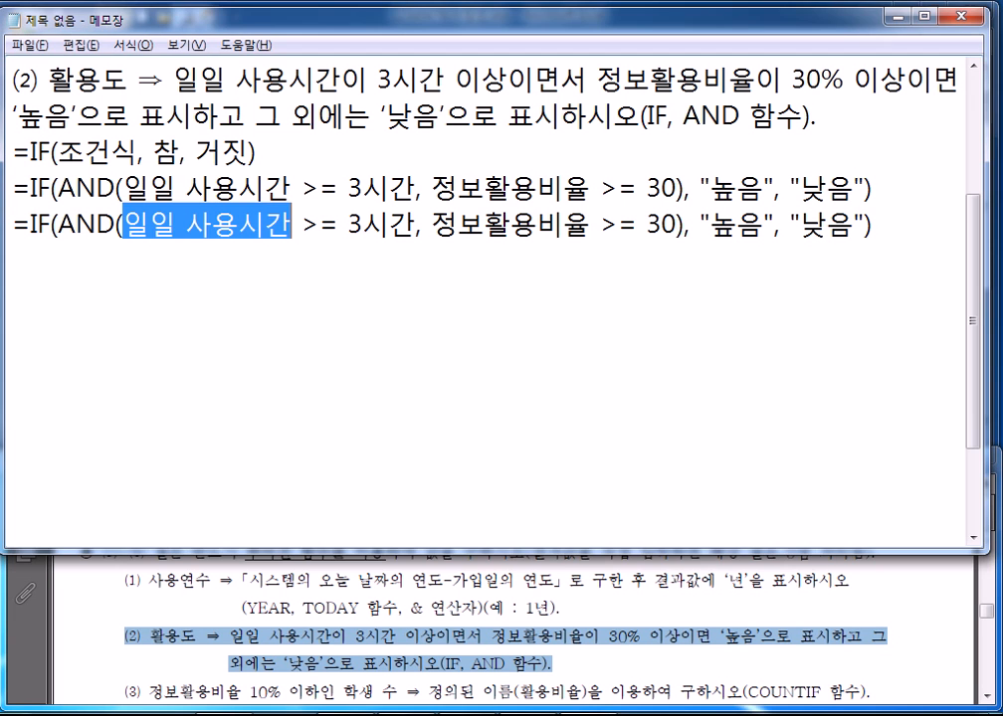
pyautogui.hotkey('alt', 'Tab')
pyautogui.click(499, 247)
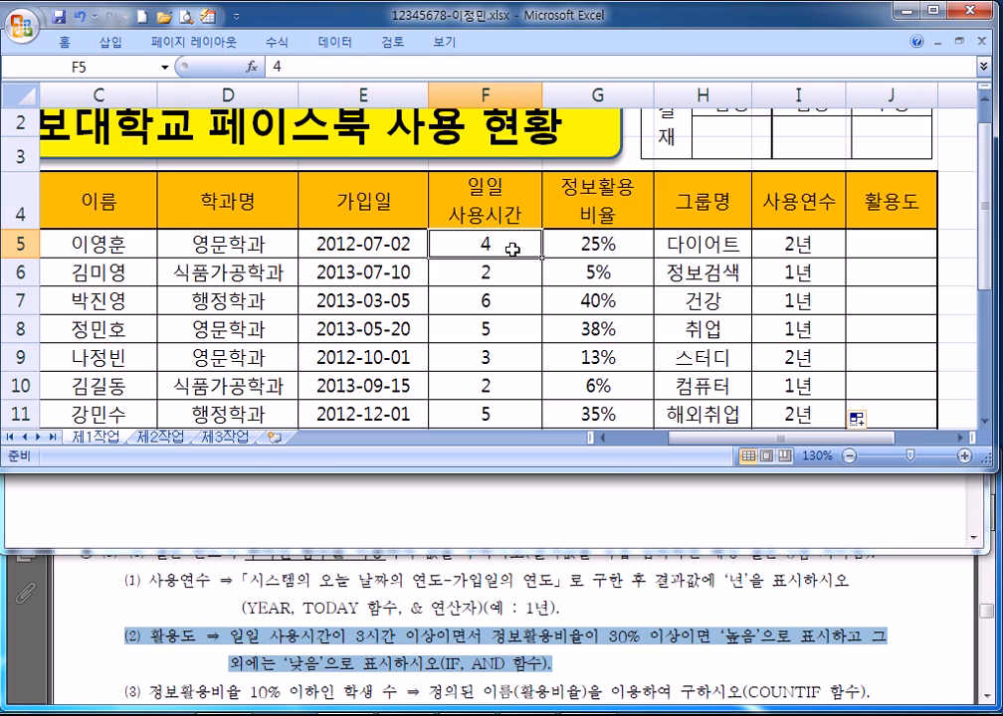
pyautogui.hotkey('alt', 'Tab')
pyautogui.write('ㄹ')
pyautogui.press('BackSpace')
pyautogui.write('F5')
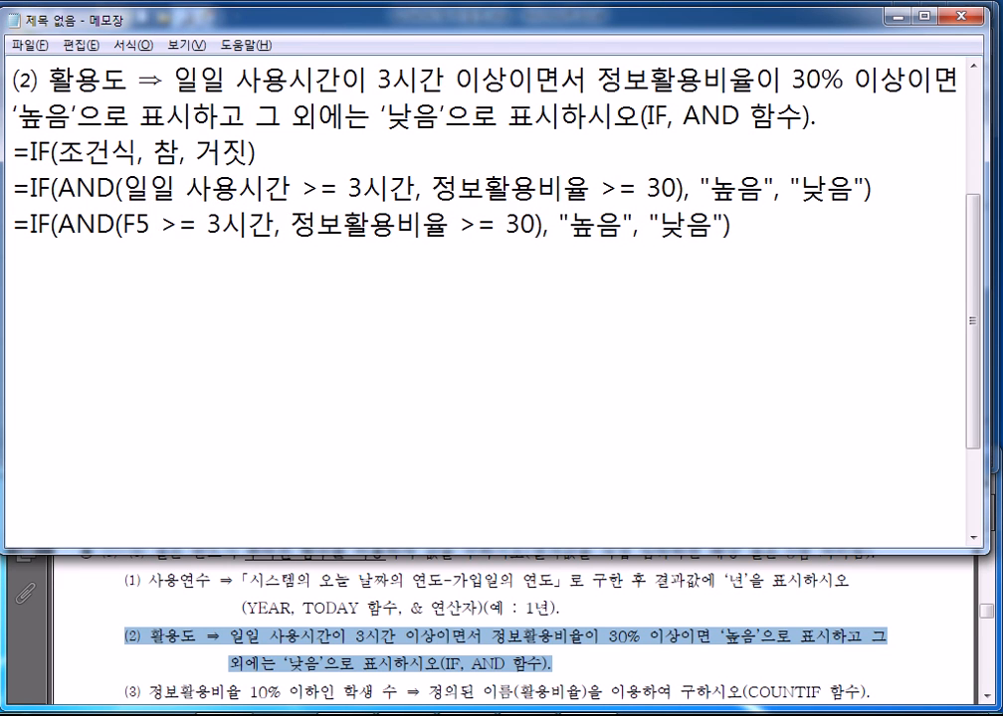
# Shorten the first comparison of the copied formula to F5>=3 by removing 시간 and the surrounding spaces.
pyautogui.hotkey('alt', 'Tab')
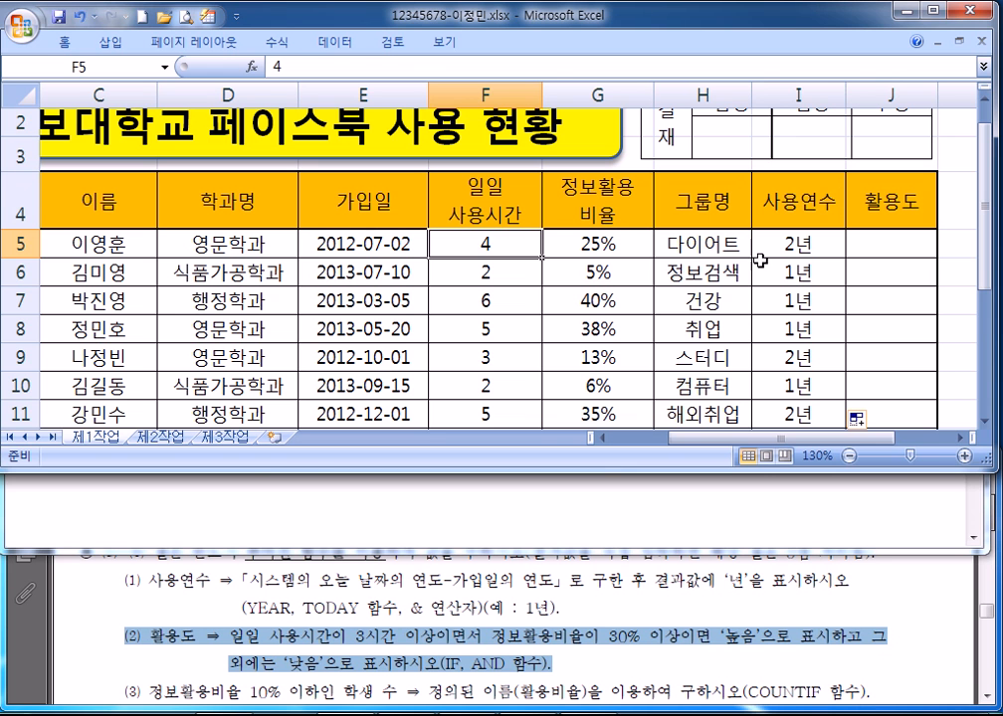
pyautogui.hotkey('alt', 'Tab')
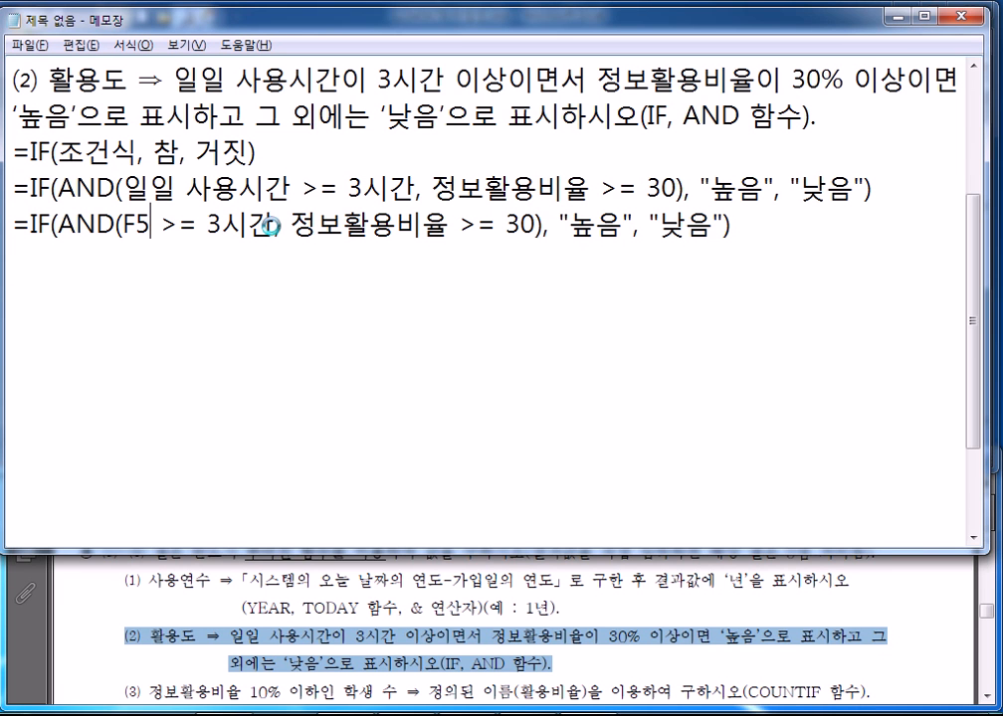
pyautogui.hotkey('alt', 'Tab')
pyautogui.hotkey('alt', 'Tab')
pyautogui.click(237, 227)
pyautogui.press('Delete')
pyautogui.press('Delete')
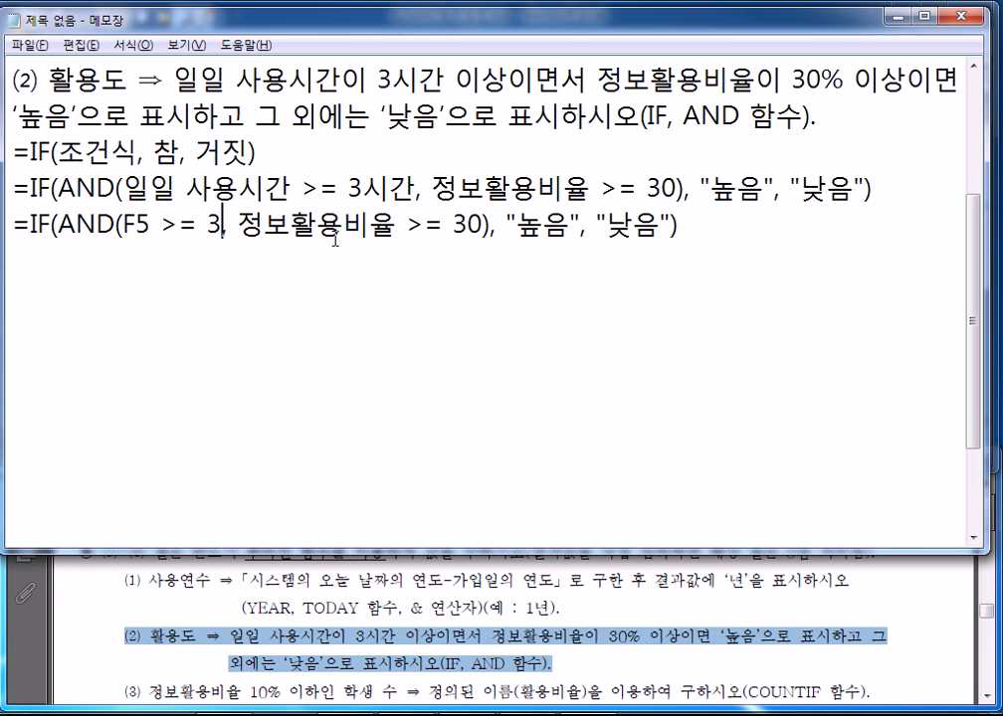
pyautogui.click(174, 227)
pyautogui.press('BackSpace')
pyautogui.click(198, 227)
pyautogui.press('BackSpace')
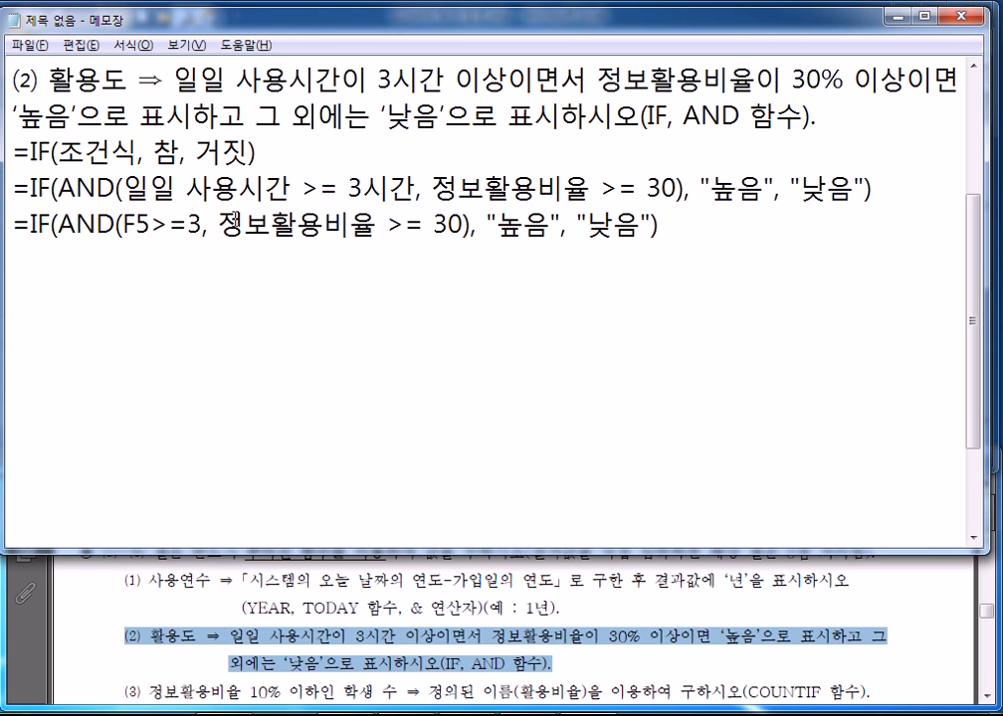
# Replace 정보활용비율 in the copied formula with its cell reference so the second comparison reads G5>=30 without spaces.
pyautogui.moveTo(217, 227); pyautogui.dragTo(388, 227)
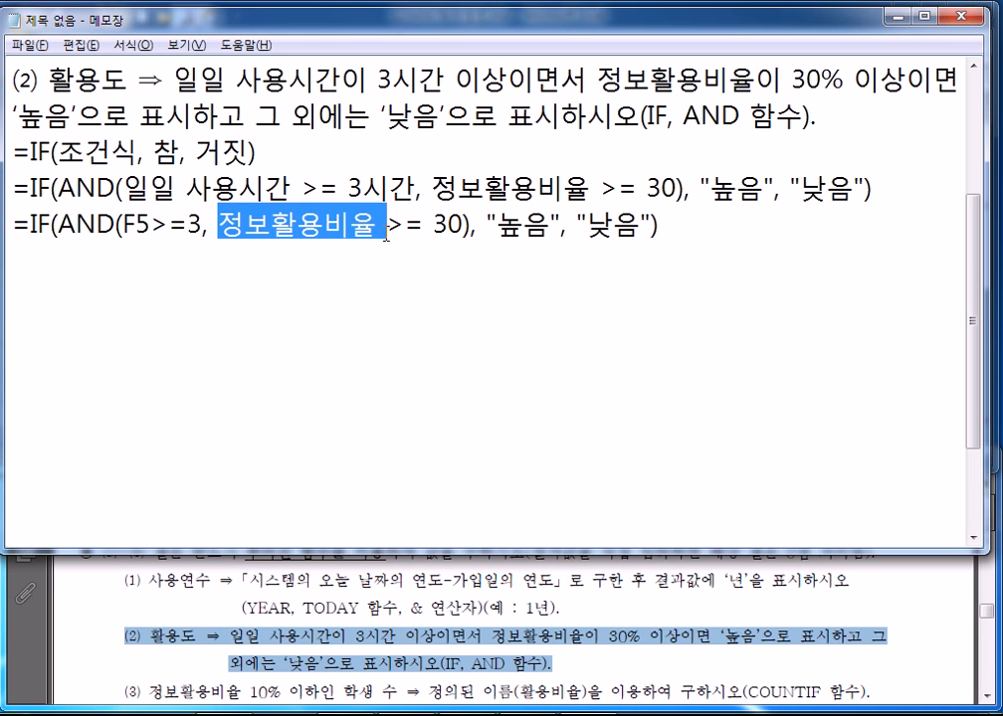
pyautogui.hotkey('alt', 'Tab')
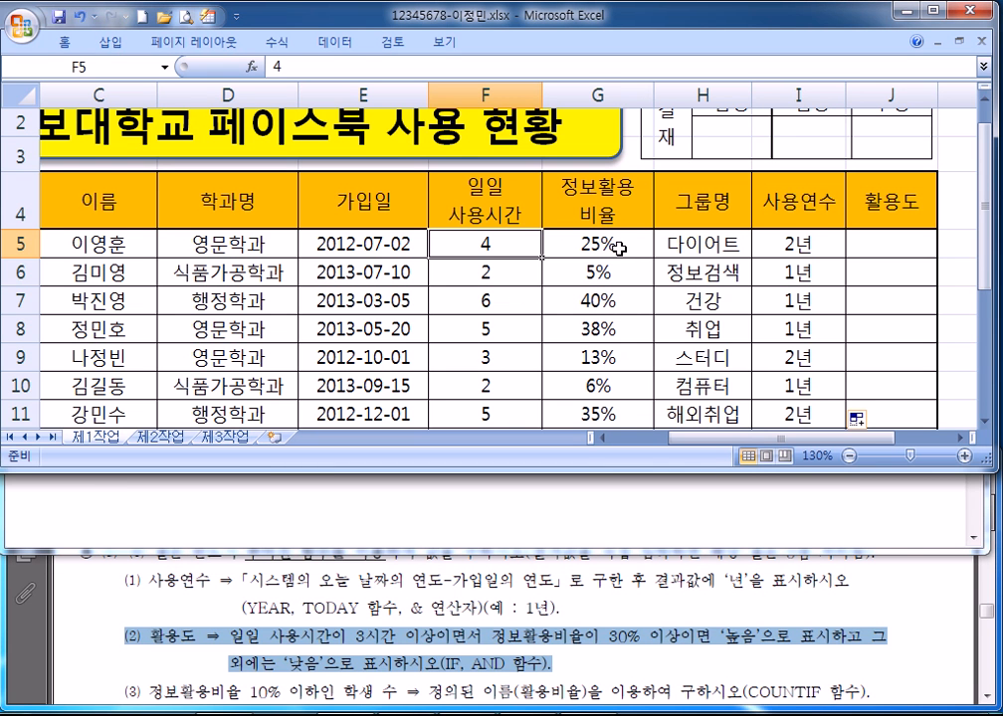
pyautogui.hotkey('alt', 'Tab')
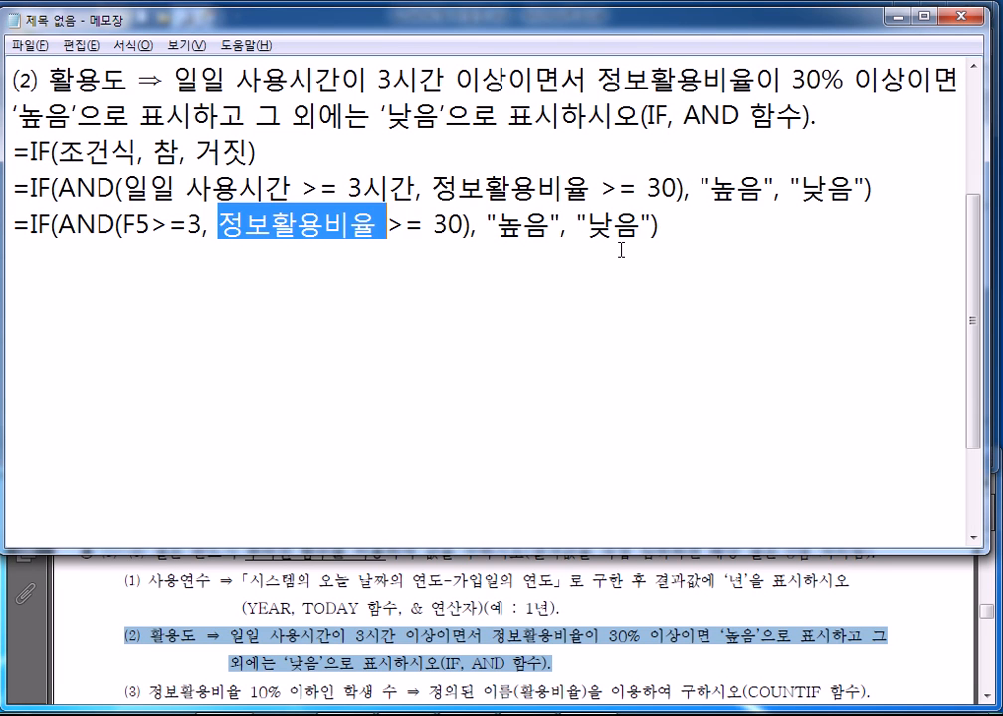
pyautogui.write('G5')
pyautogui.press('Right')
pyautogui.press('Right')
pyautogui.press('Delete')
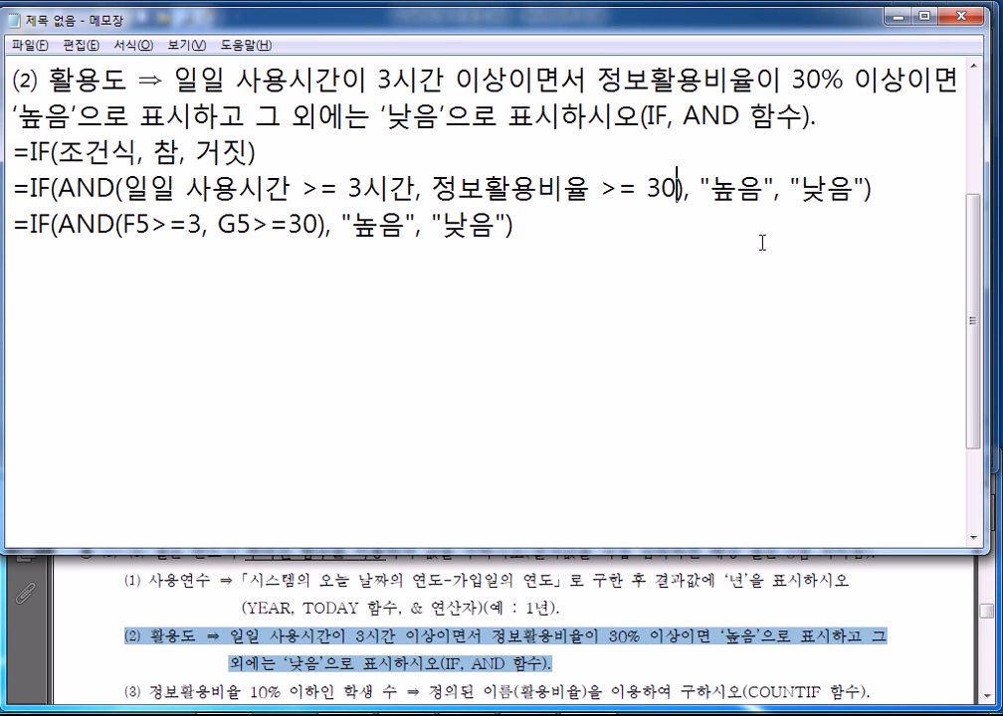
# Add a percent sign after 30 in both the worded formula and the cell-reference formula.
pyautogui.click(668, 190)
pyautogui.write('%')
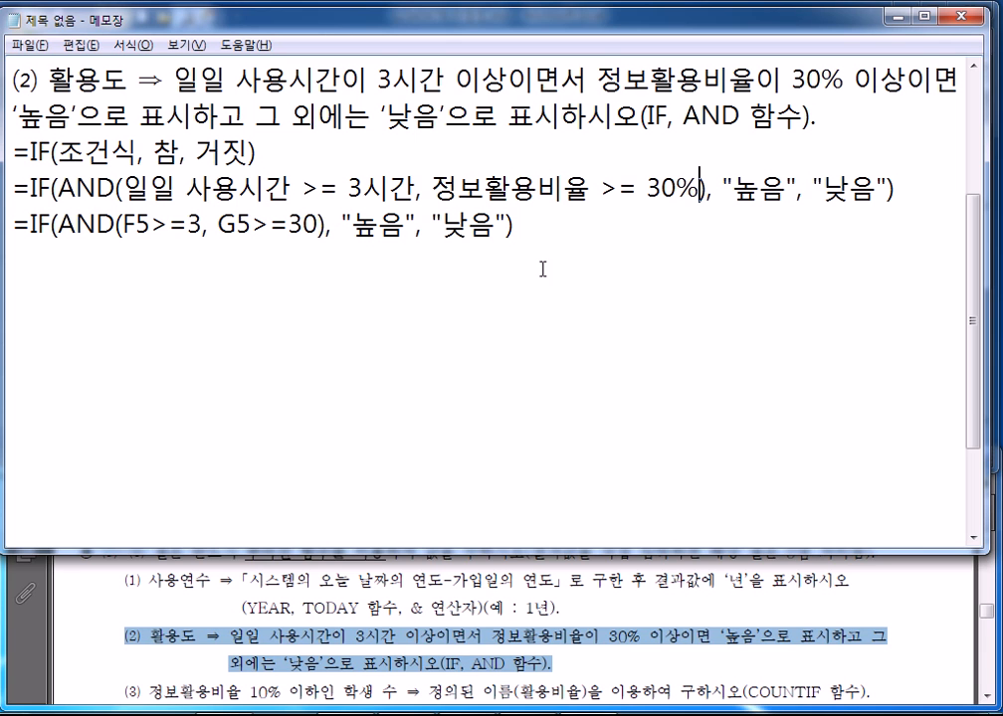
pyautogui.click(316, 228)
pyautogui.write('%')
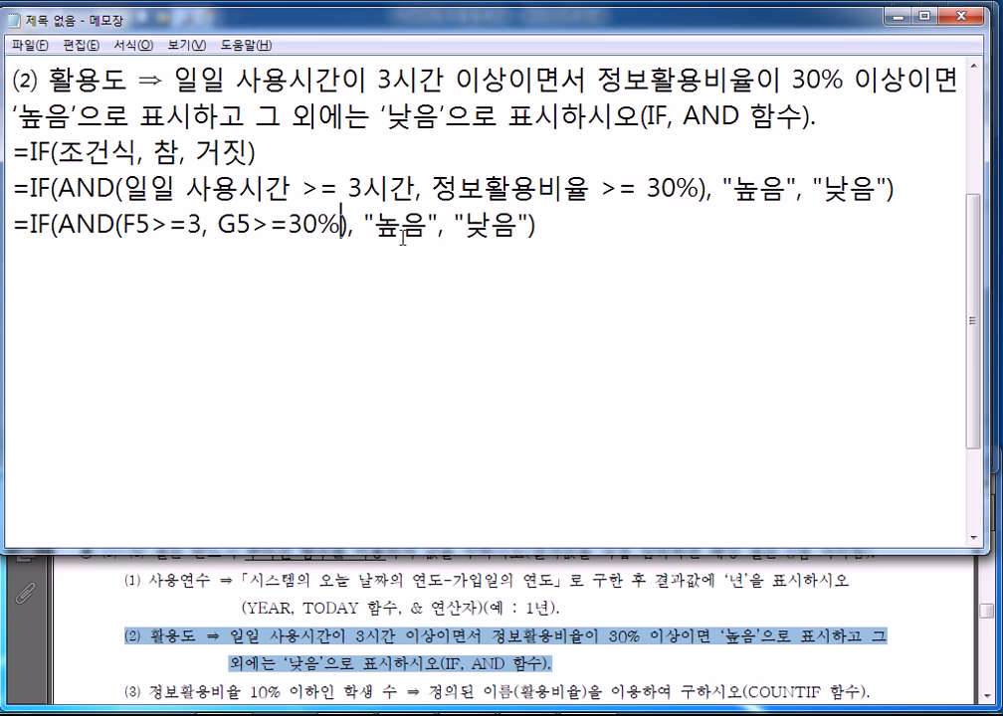
# Check the 정보활용비율 entry in G5 of the worksheet and review both 활용도 formulas in the notes.
pyautogui.hotkey('alt', 'Tab')
pyautogui.click(609, 241)
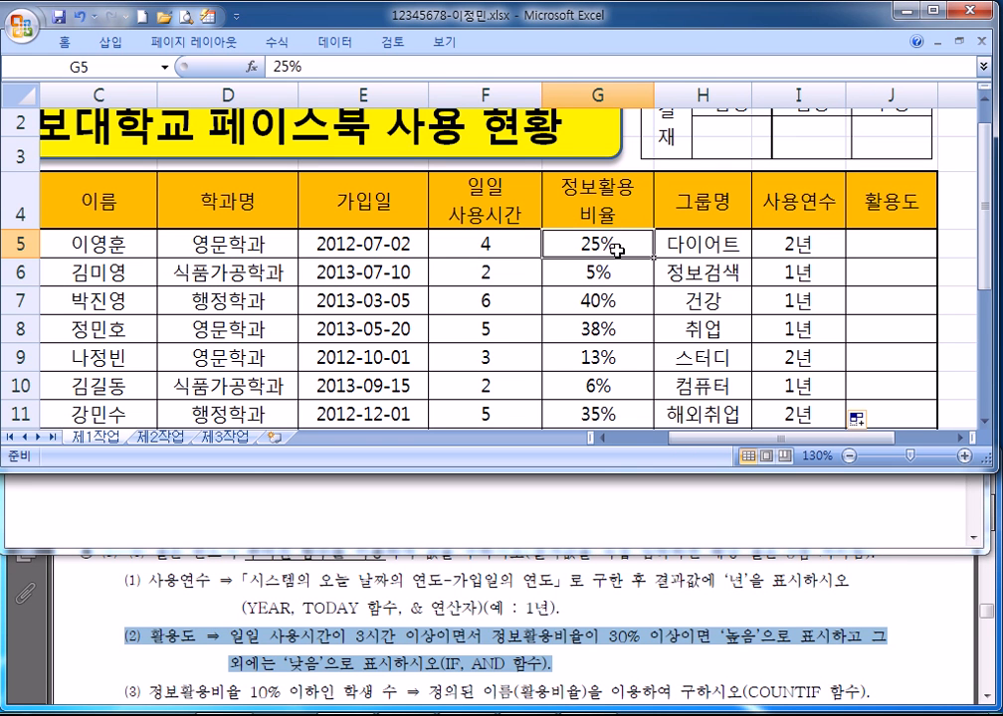
pyautogui.hotkey('alt', 'Tab')
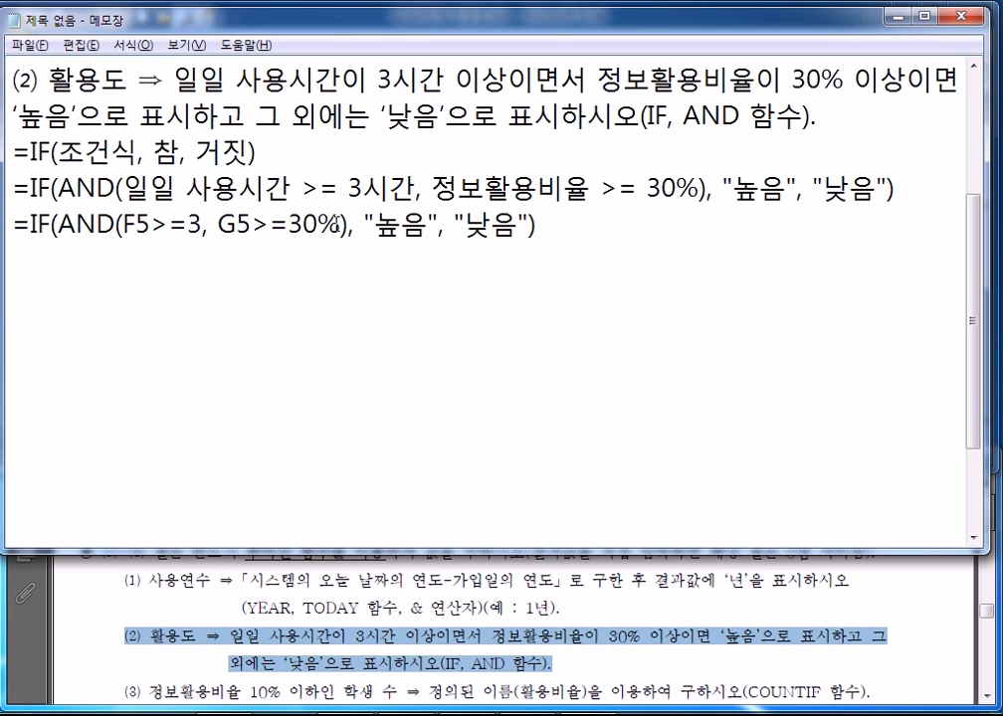
pyautogui.moveTo(553, 227); pyautogui.dragTo(8, 221)
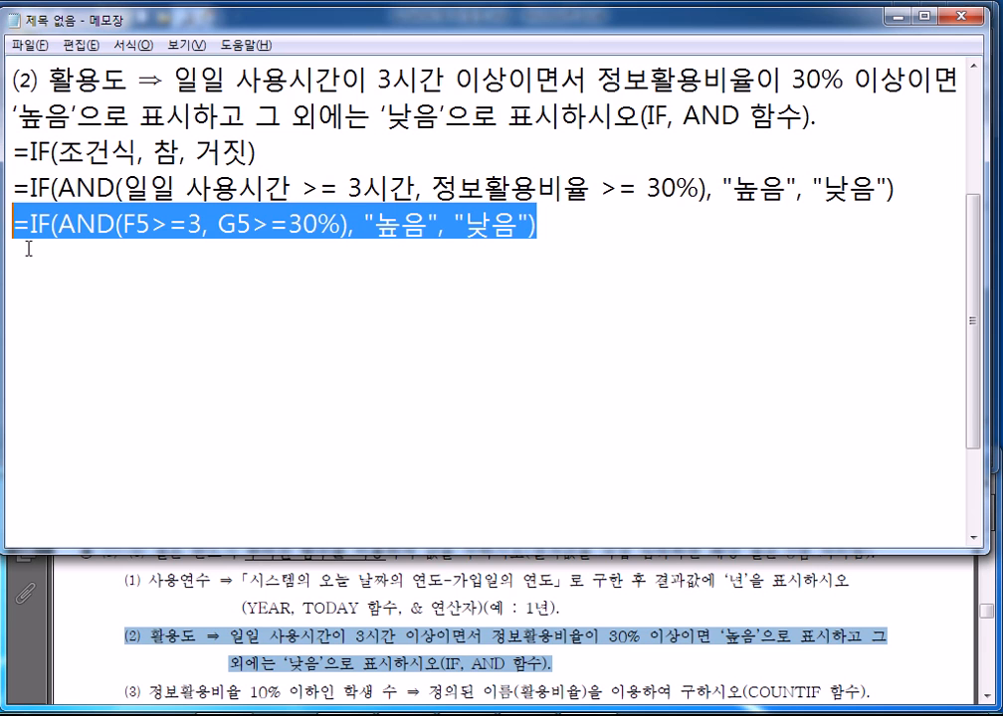
pyautogui.click(28, 249)
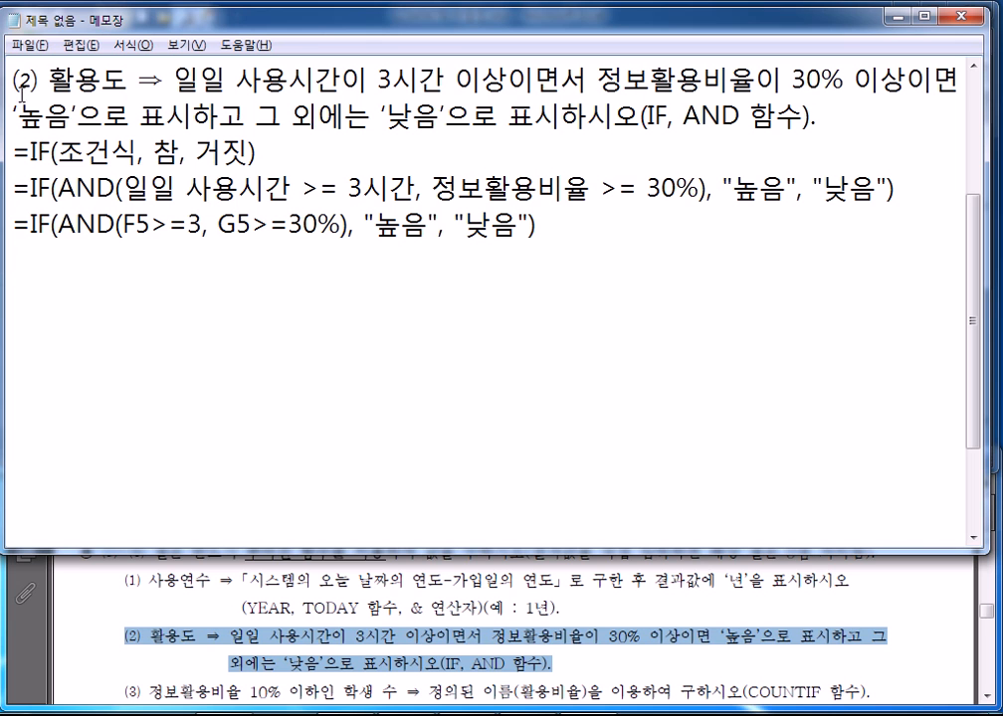
pyautogui.moveTo(13, 187); pyautogui.dragTo(619, 199)
pyautogui.click(577, 237)
pyautogui.click(17, 259)
# Remove the percent sign from the G5 comparison in the cell-reference formula, leaving G5>=30.
pyautogui.hotkey('alt', 'Tab')
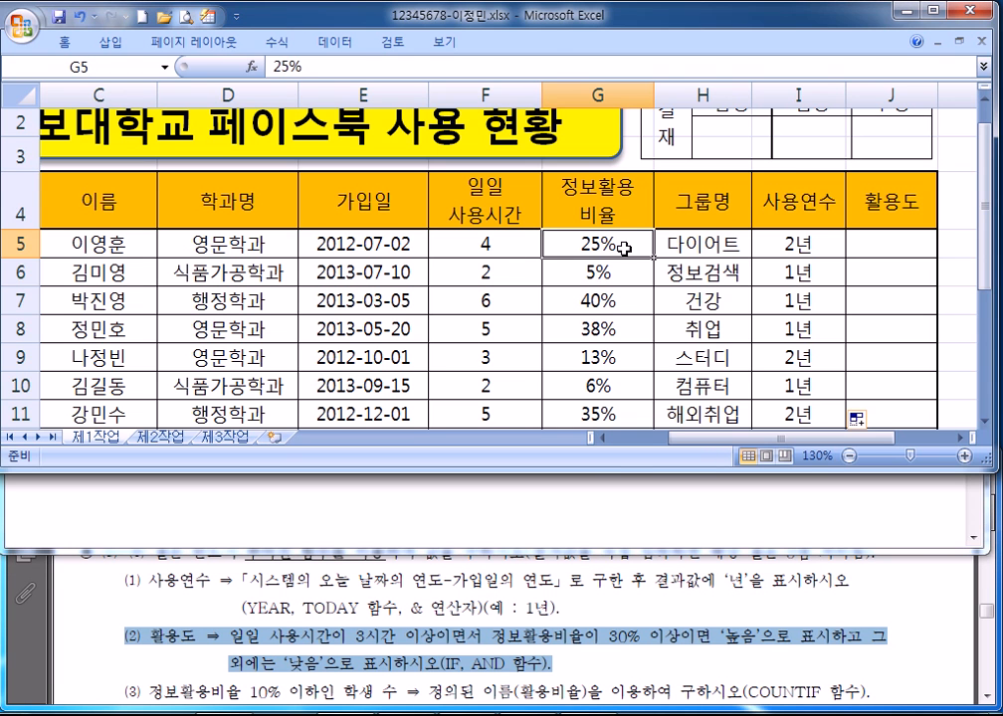
pyautogui.hotkey('alt', 'Tab')
pyautogui.press('Delete')
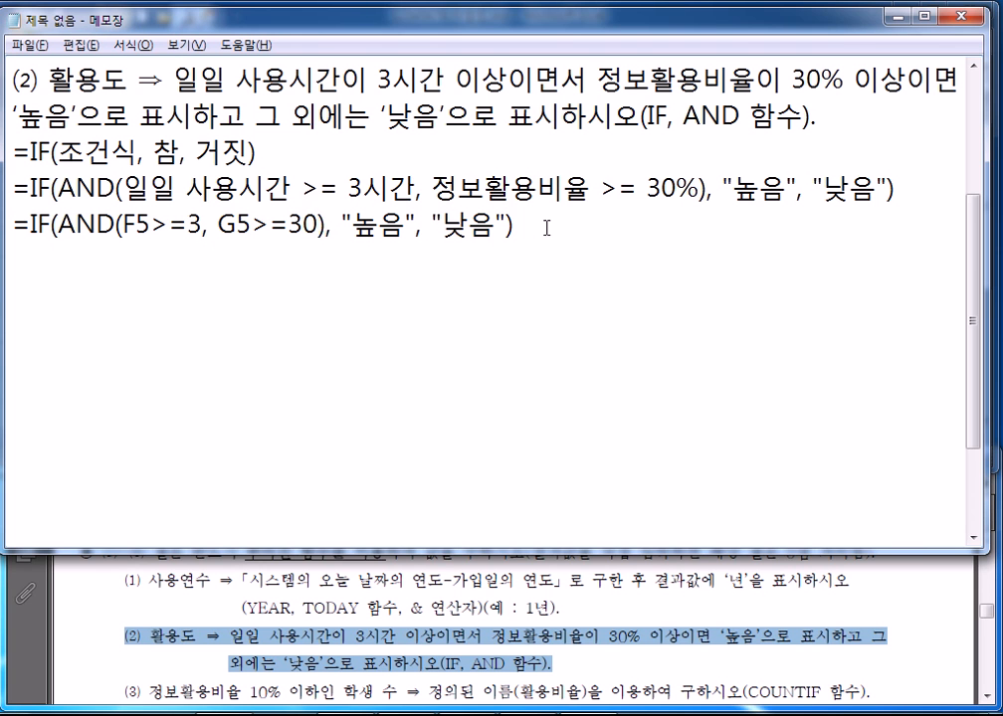
pyautogui.moveTo(544, 224); pyautogui.dragTo(12, 227)
pyautogui.hotkey('ctrl', 'c')
pyautogui.hotkey('alt', 'Tab')
pyautogui.click(889, 242)
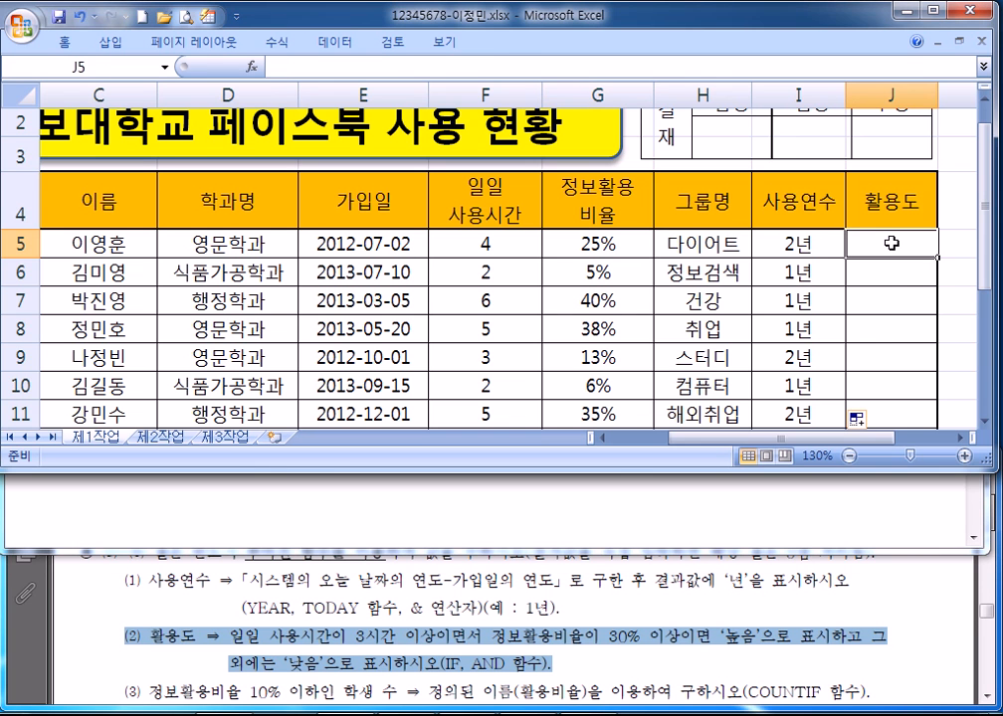
pyautogui.write('=IF(AND(일일 사용시간 >= 3시간, 정보활용비율 >= 30), "높음", "낮음")')
pyautogui.press('Return')
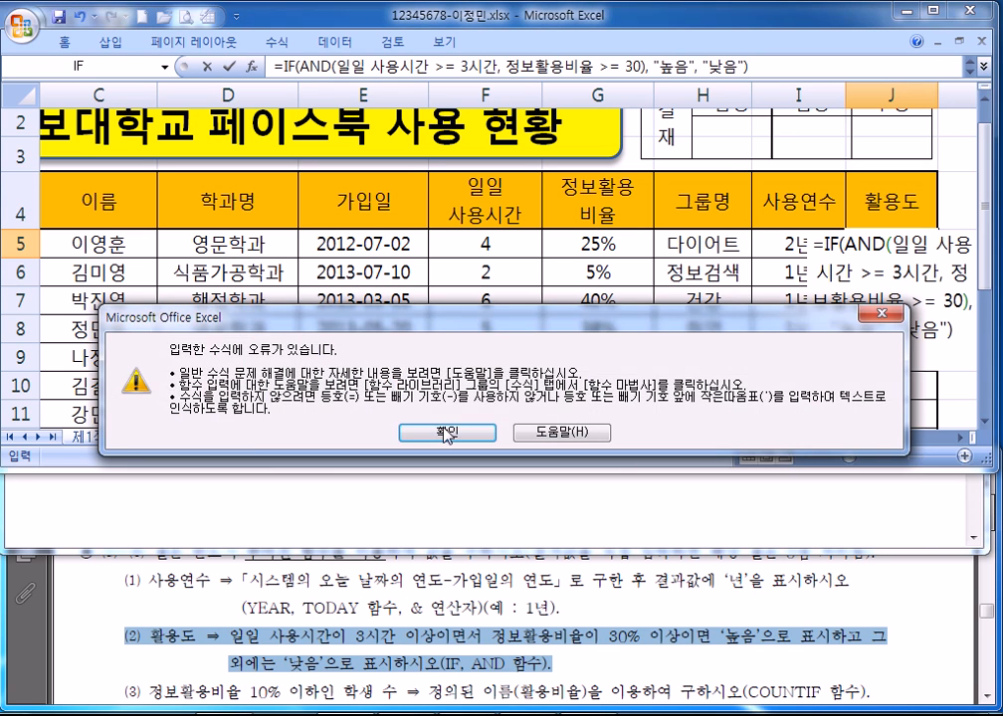
pyautogui.press('Return')
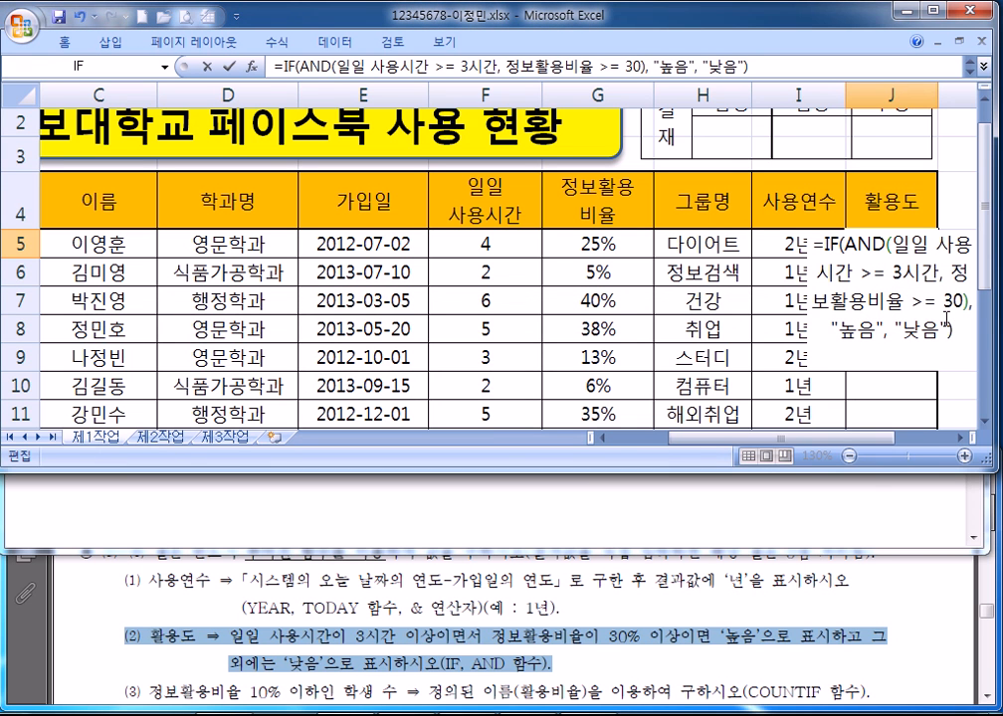
# Discard the rejected entry in J5 and paste the formula =IF(AND(F5>=3, G5>=30), "높음", "낮음") from the notes instead.
pyautogui.hotkey('alt', 'Tab')
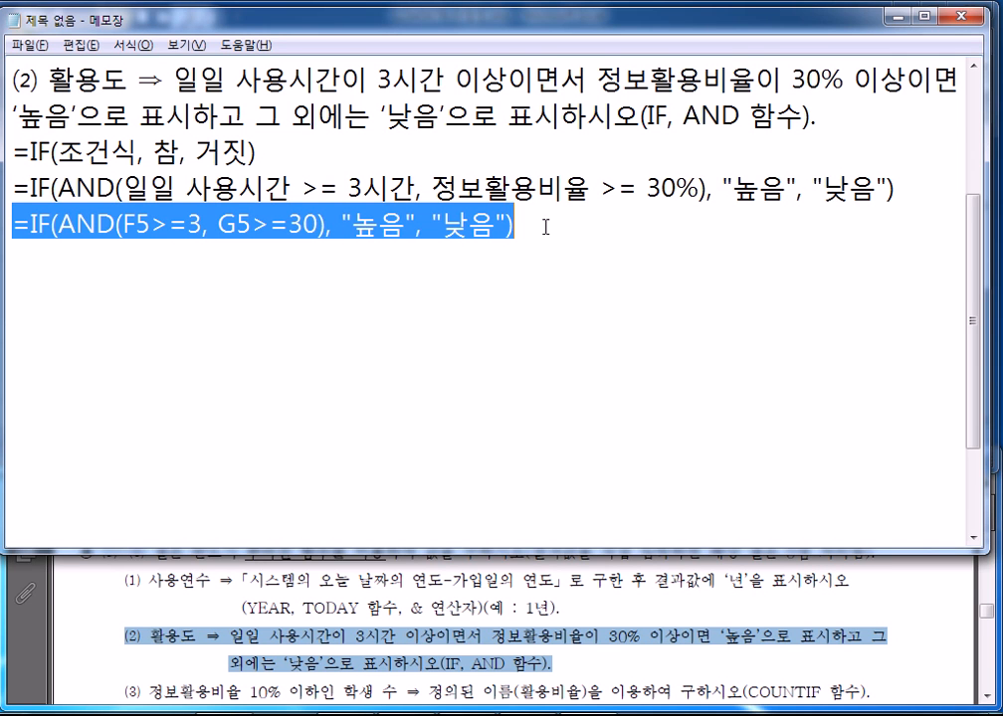
pyautogui.hotkey('alt', 'Tab')
pyautogui.press('Escape')
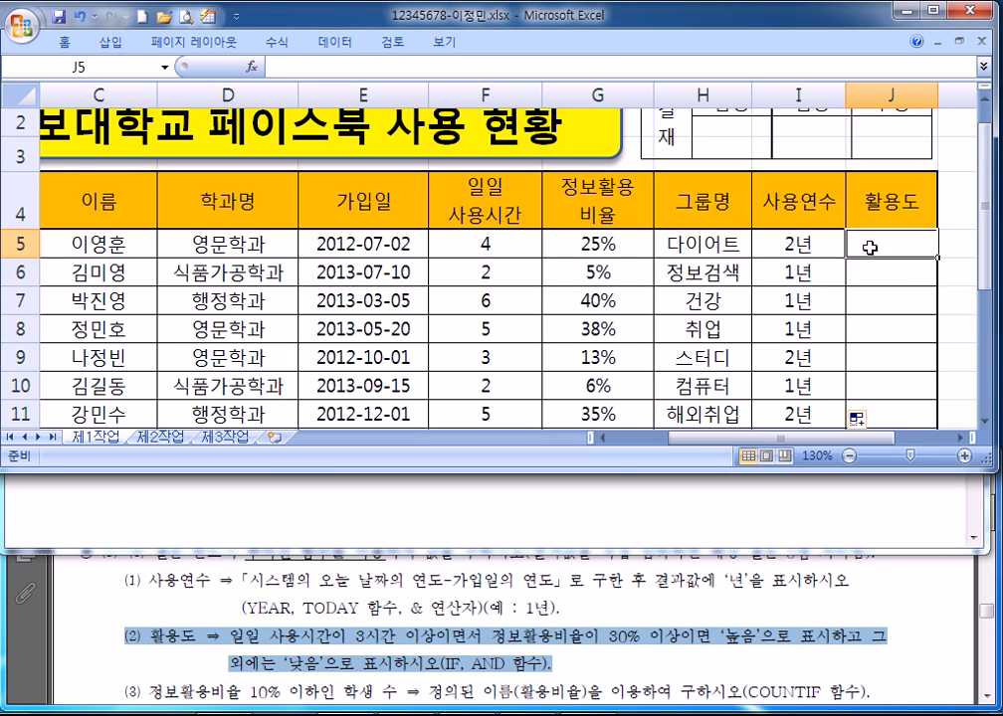
pyautogui.doubleClick(870, 248)
pyautogui.hotkey('ctrl', 'v')
pyautogui.press('Return')
pyautogui.click(870, 249)
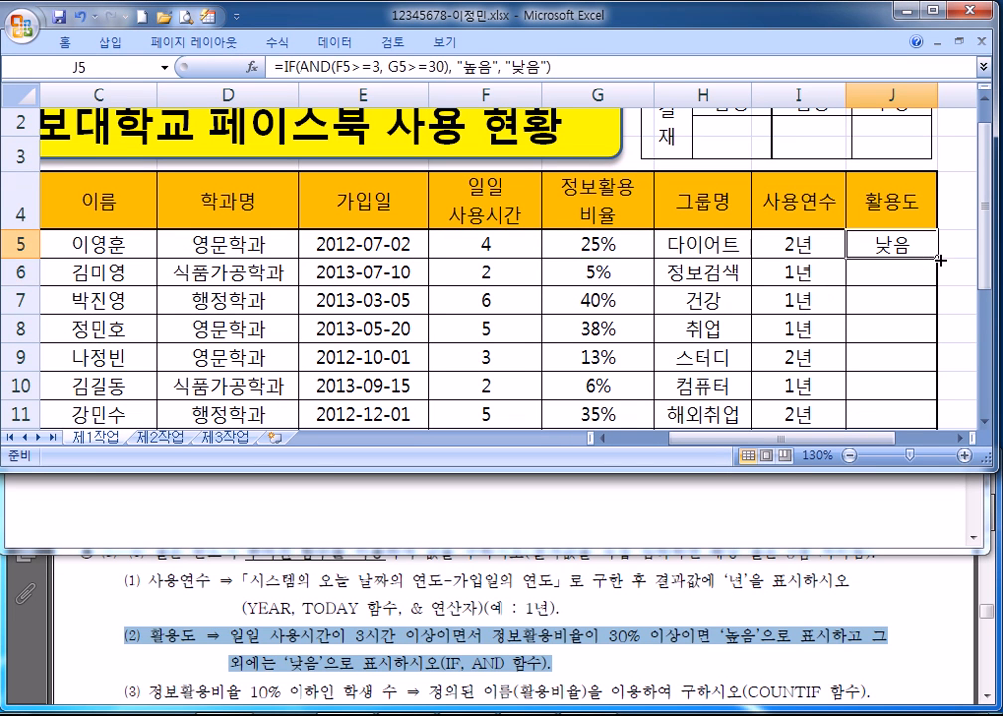
# Fill the J5 formula down the 활용도 column through J12 without formatting.
pyautogui.doubleClick(937, 257)
pyautogui.scroll(-2, 895, 299)
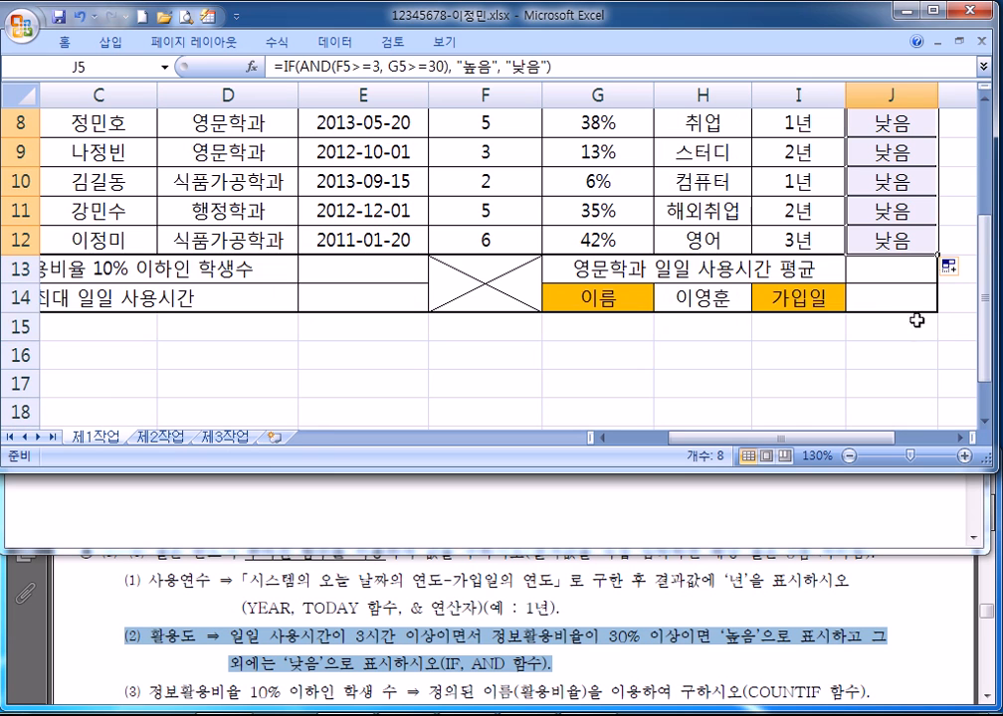
pyautogui.click(952, 267)
pyautogui.click(856, 336)
pyautogui.scroll(3, 891, 253)
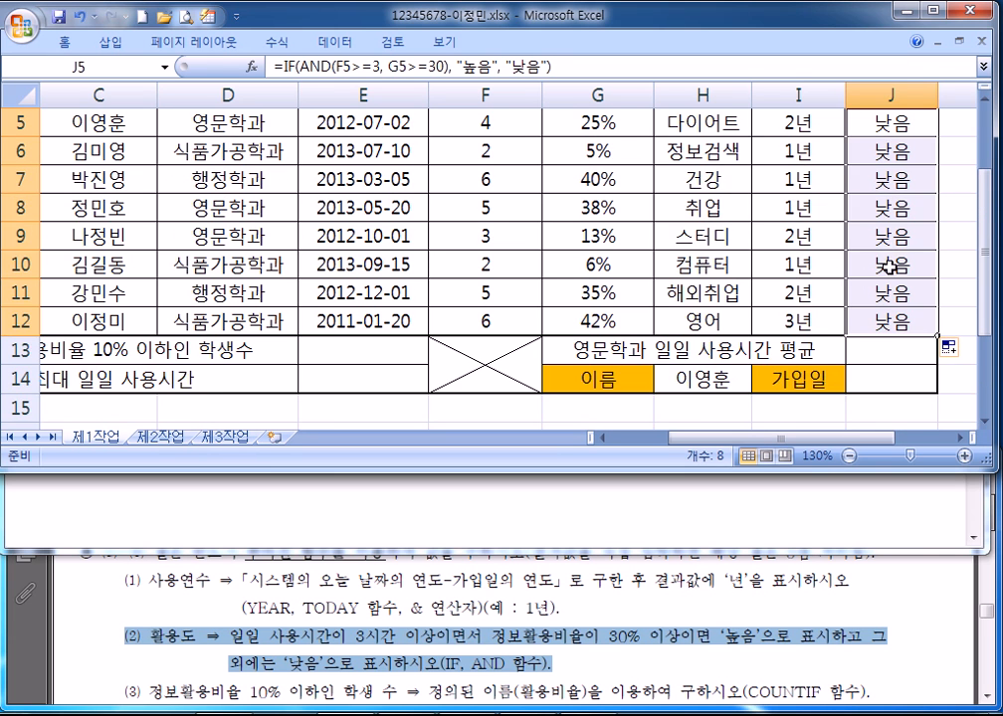
# Add a percent sign to the ratio comparison in the J5 formula, making it G5>=30%.
pyautogui.doubleClick(860, 280)
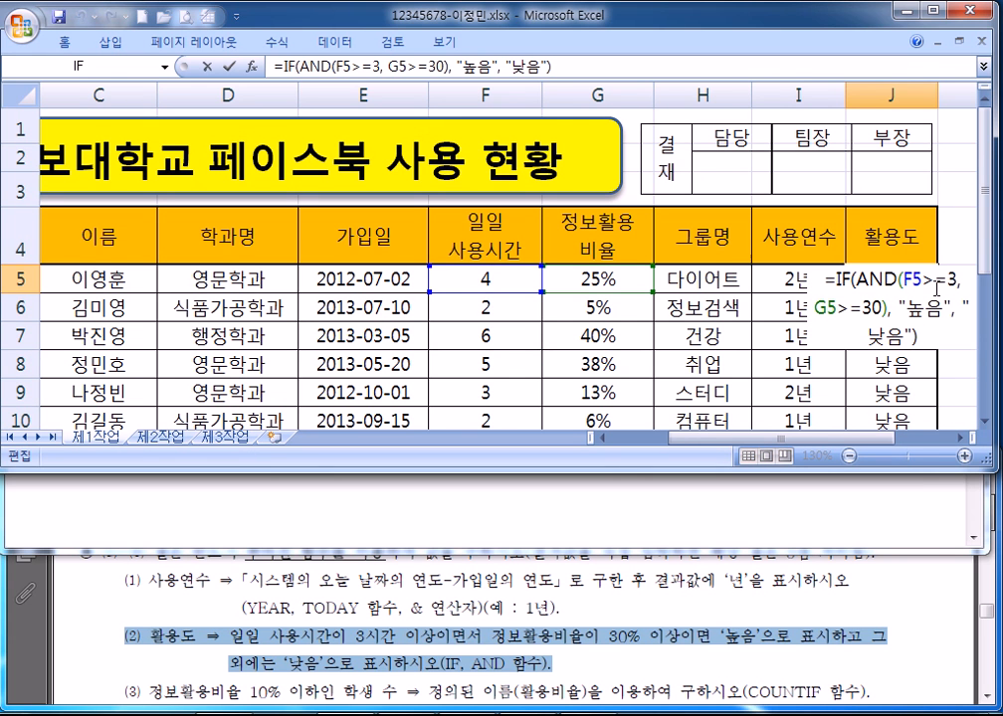
pyautogui.click(881, 315)
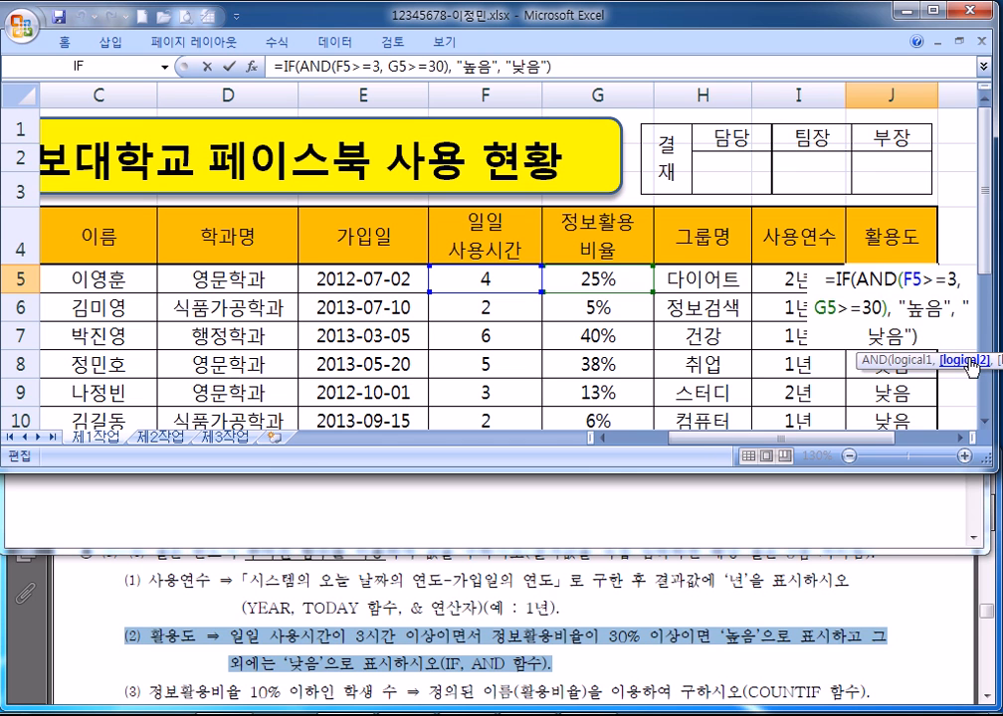
pyautogui.write('%')
pyautogui.press('Return')
# Fill the corrected J5 formula down the 활용도 column through J12 without formatting and check the formula in J8.
pyautogui.click(872, 279)
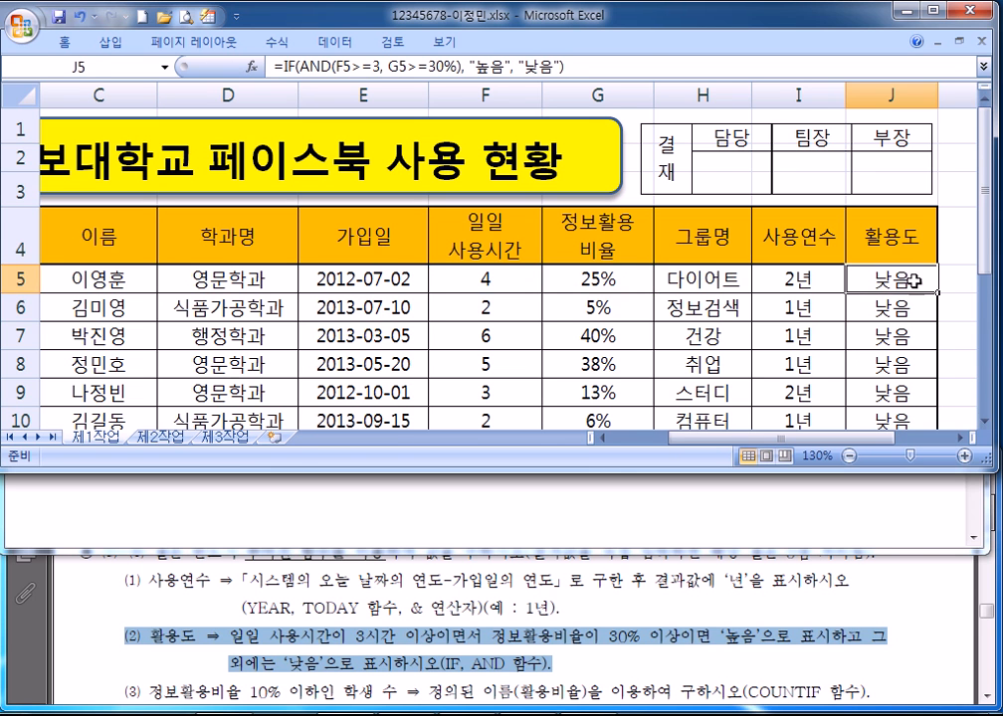
pyautogui.doubleClick(938, 293)
pyautogui.scroll(-2, 933, 330)
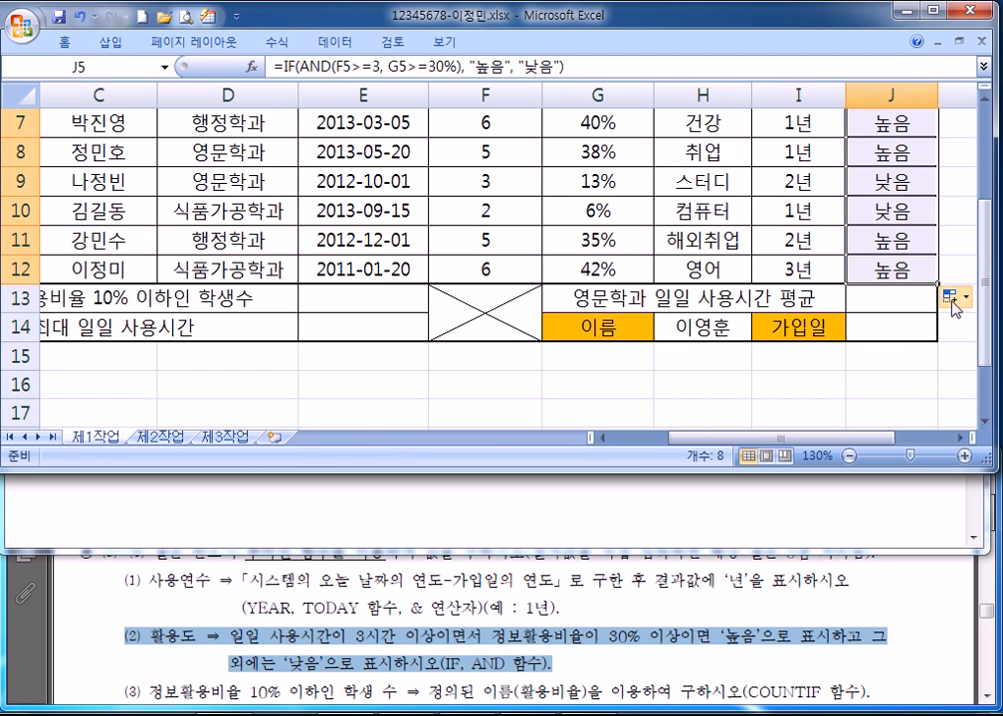
pyautogui.click(951, 295)
pyautogui.click(884, 366)
pyautogui.scroll(1, 892, 213)
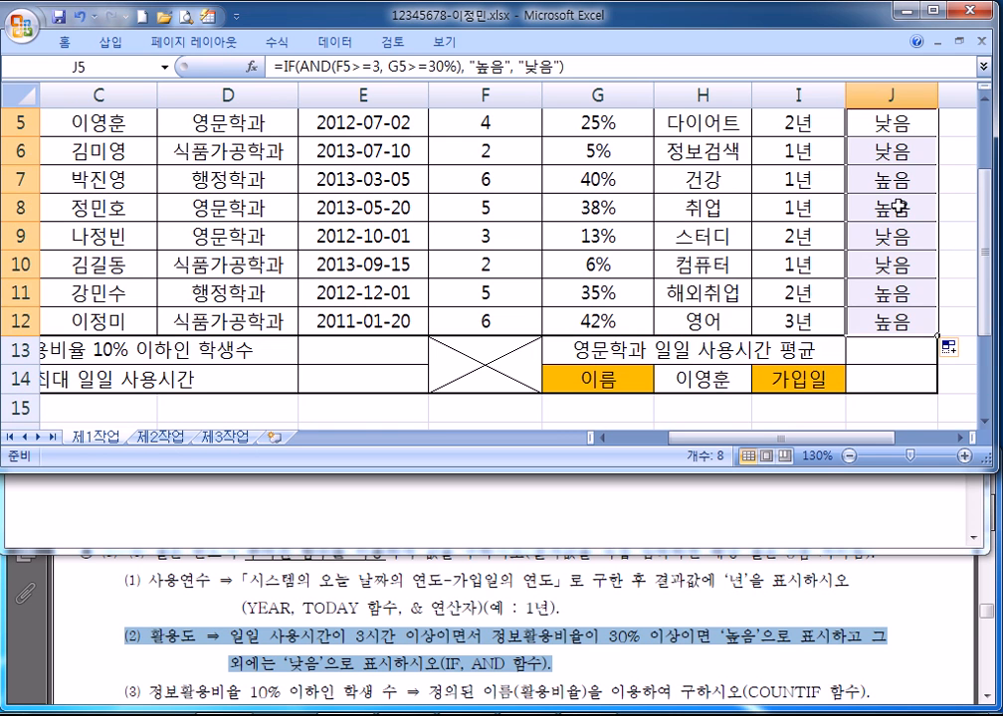
pyautogui.click(892, 203)
pyautogui.scroll(1, 890, 224)
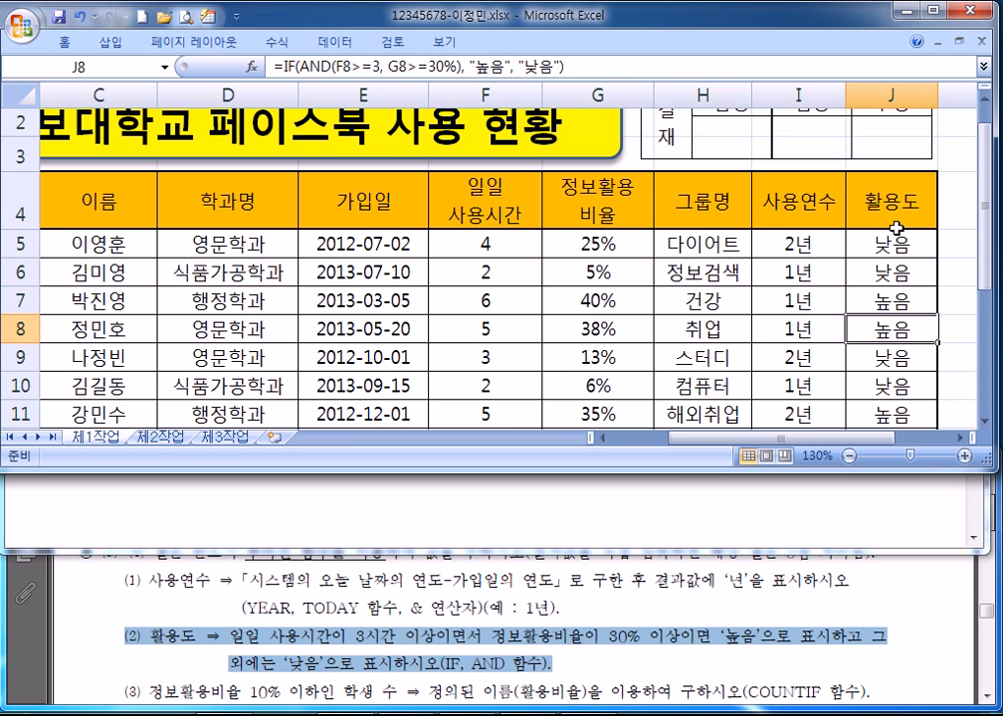
# Switch to the notes and correct the cell-reference formula to =IF(AND(F5>=3, G5>=30%), "높음", "낮음").
pyautogui.click(611, 303)
pyautogui.hotkey('alt', 'Tab')
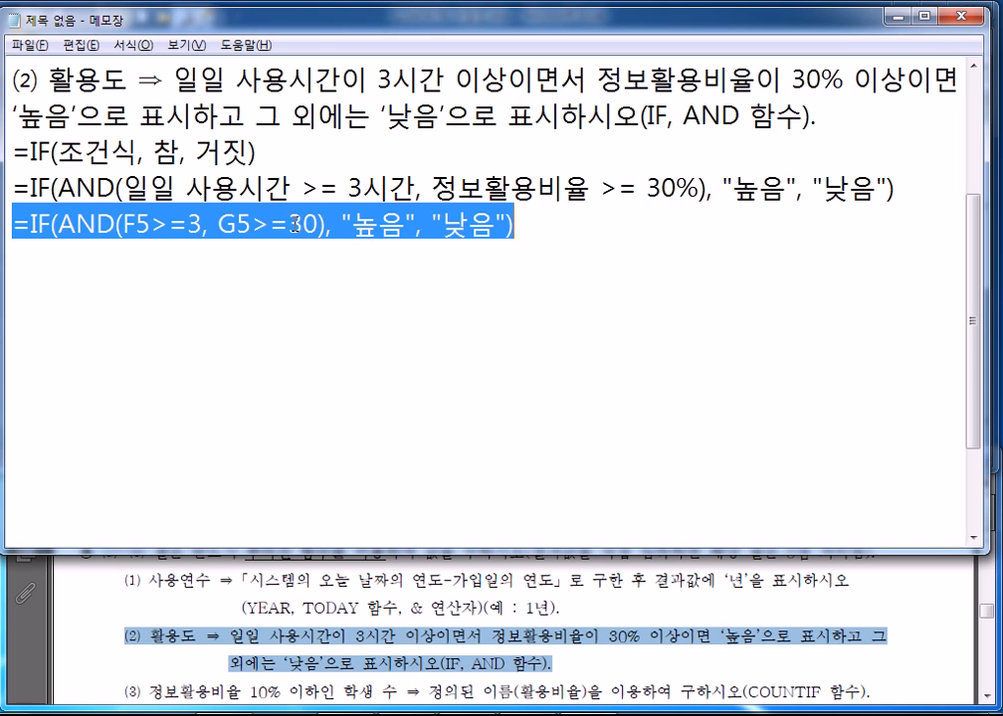
pyautogui.click(308, 225)
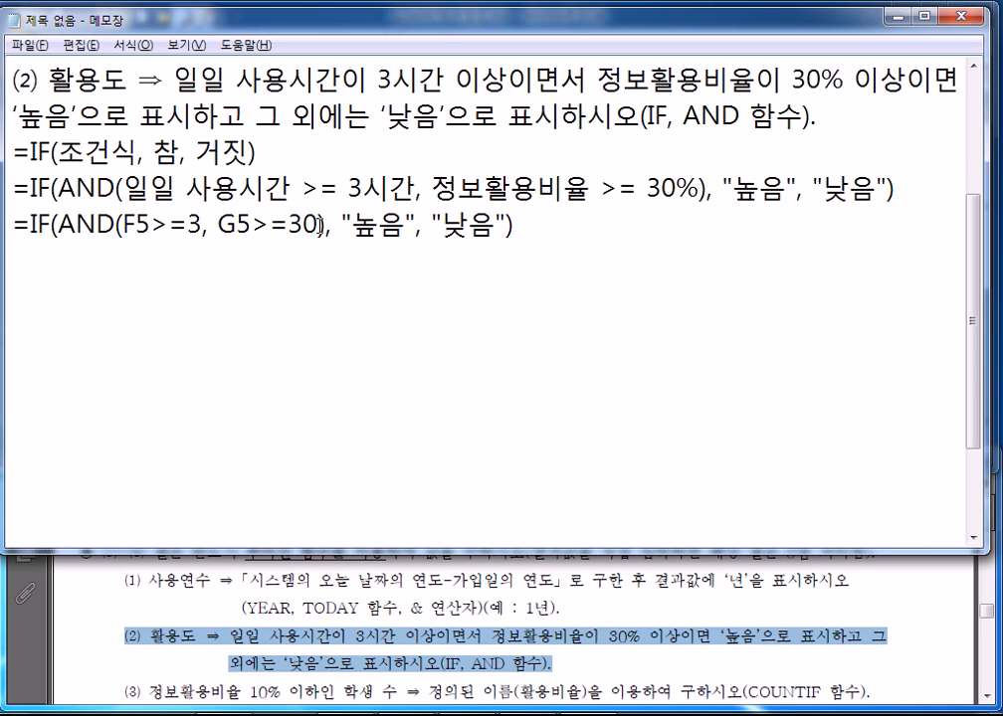
pyautogui.write('%')
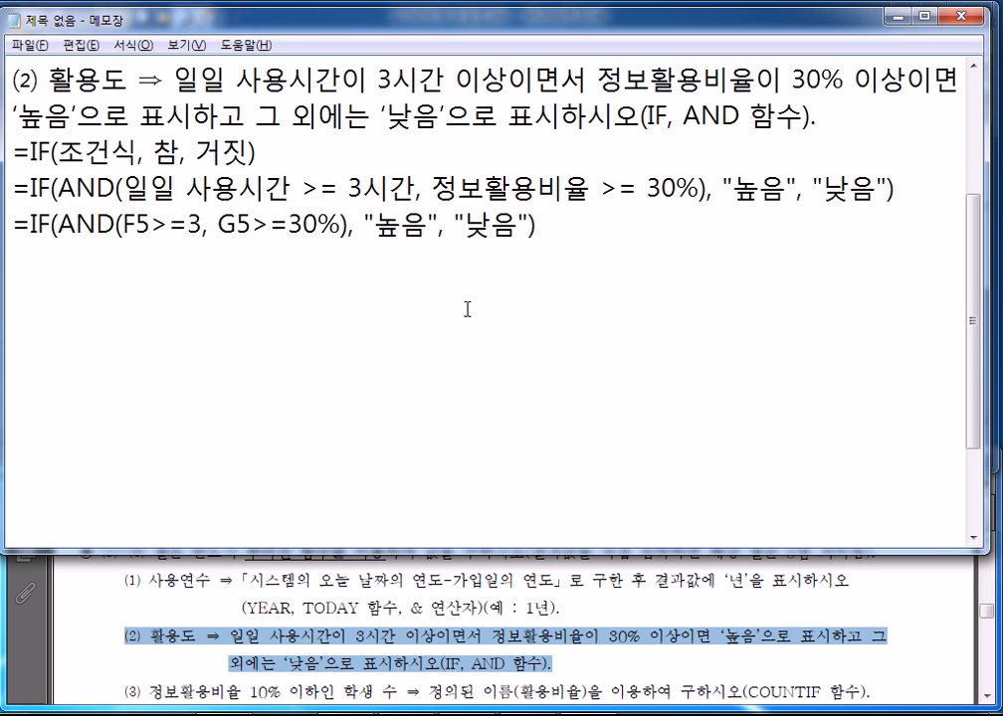
pyautogui.click(566, 229)
# Highlight the 시간 unit and the 30% value in the 활용도 condition, and add blank lines below the notes formula.
pyautogui.moveTo(392, 77); pyautogui.dragTo(417, 78)
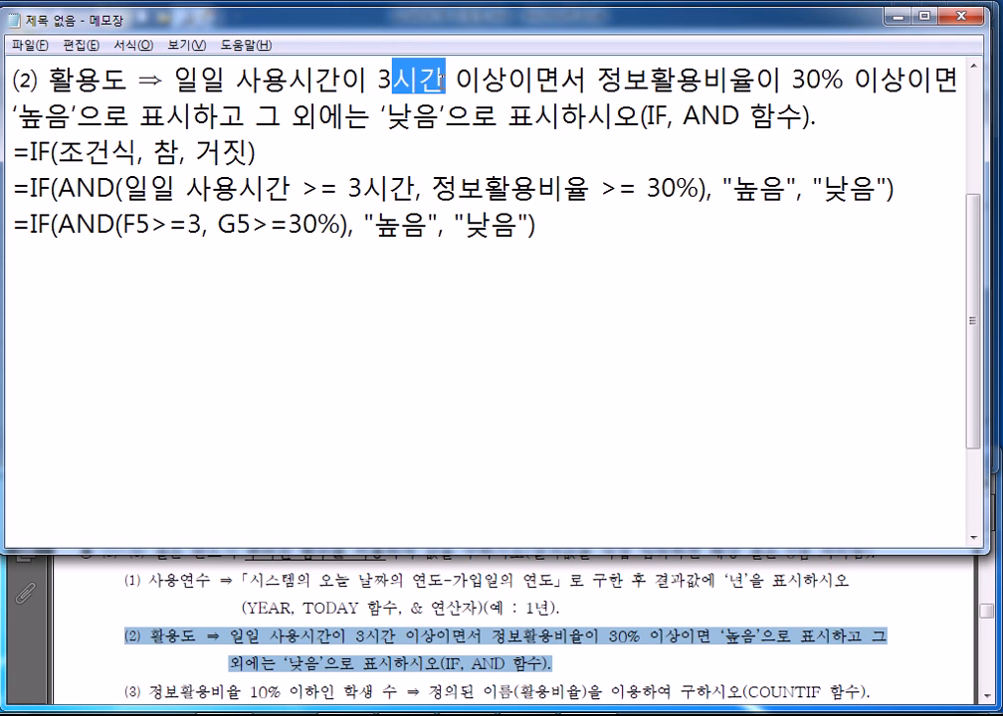
pyautogui.moveTo(791, 78); pyautogui.dragTo(841, 80)
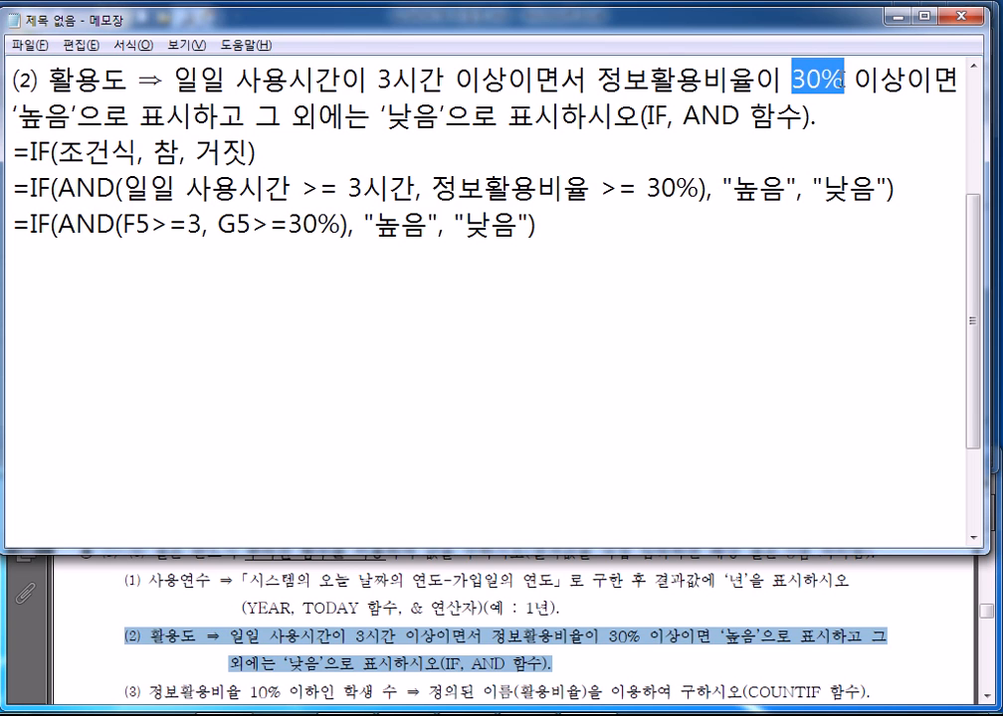
pyautogui.click(662, 243)
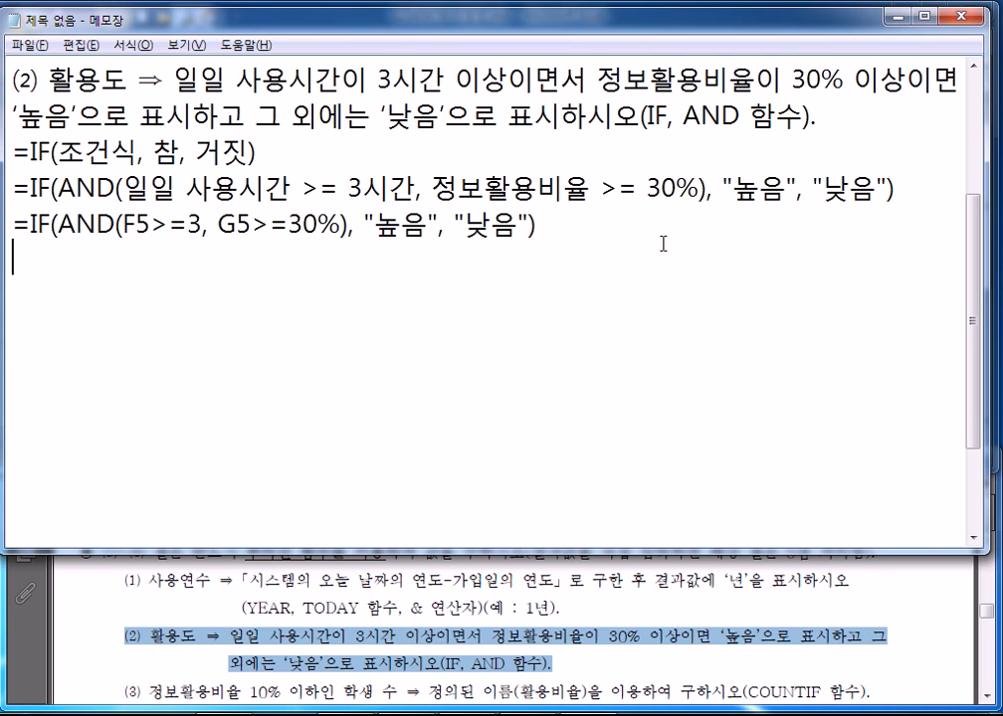
pyautogui.press('Return')
pyautogui.press('Return')
pyautogui.click(222, 271)
pyautogui.click(207, 293)
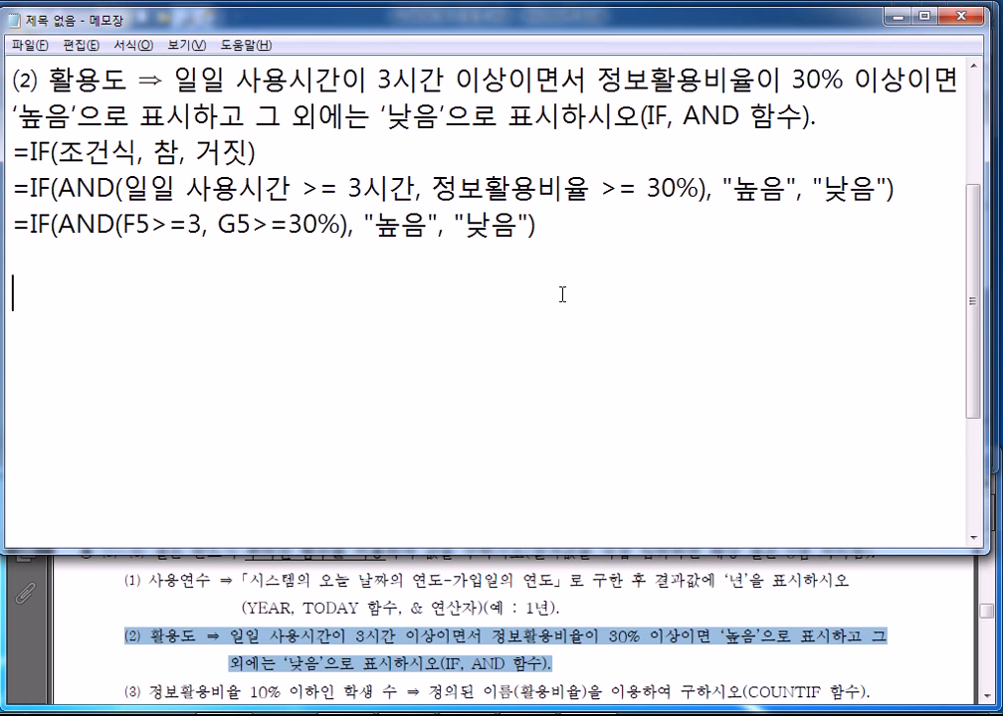
# Return to the worksheet and refill J5 down through J12, using the fill option that leaves out formatting (서식 없이 채우기).
pyautogui.hotkey('alt', 'Tab')
pyautogui.click(896, 246)
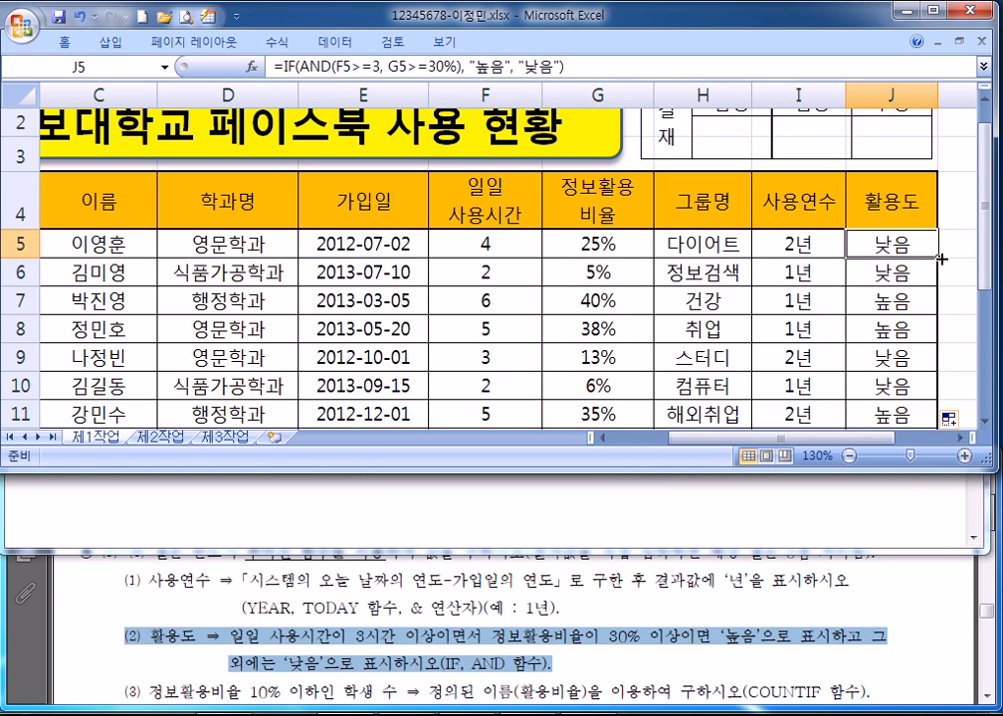
pyautogui.doubleClick(937, 256)
pyautogui.click(881, 284)
pyautogui.scroll(-2, 882, 290)
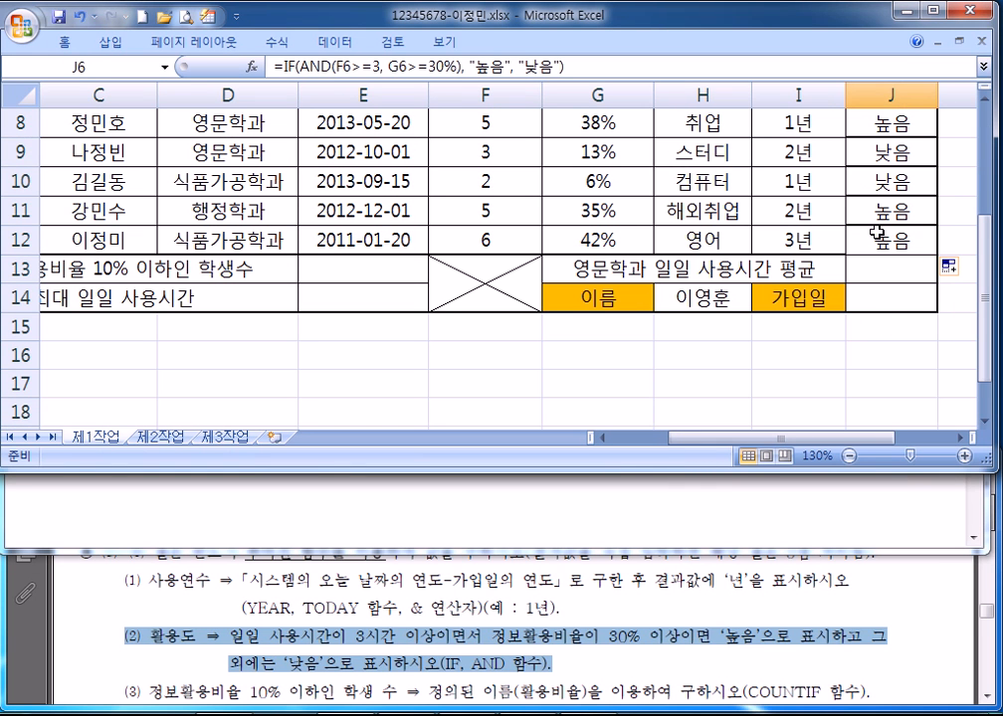
pyautogui.click(962, 278)
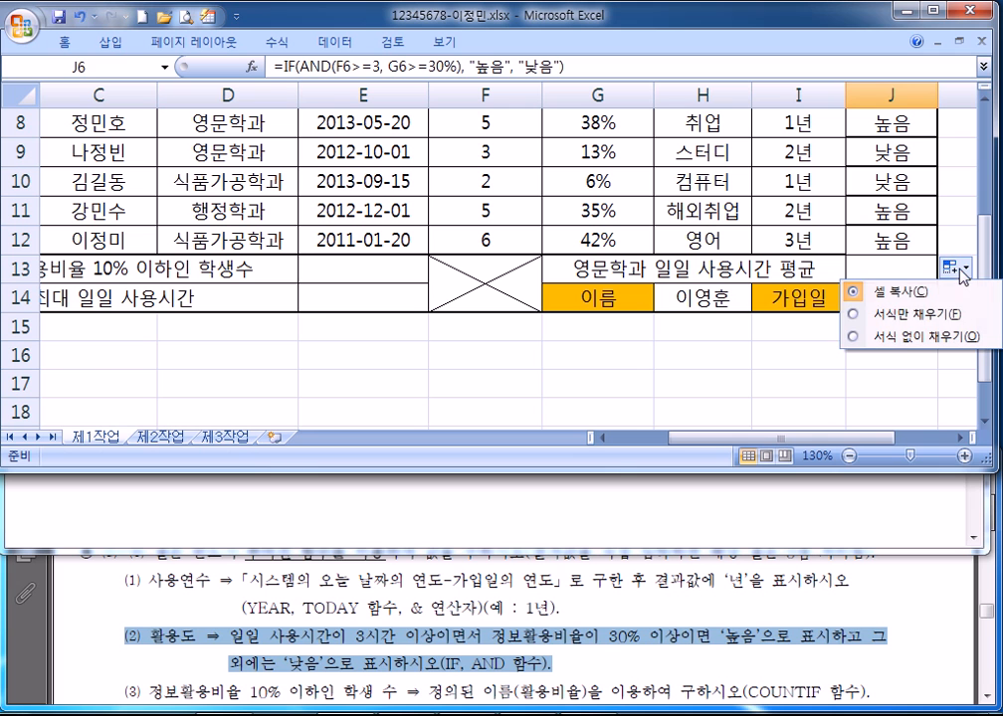
pyautogui.click(899, 337)
pyautogui.scroll(1, 703, 264)
# Select E13, the result cell for 정보활용비율 10% 이하인 학생수.
pyautogui.click(531, 265)
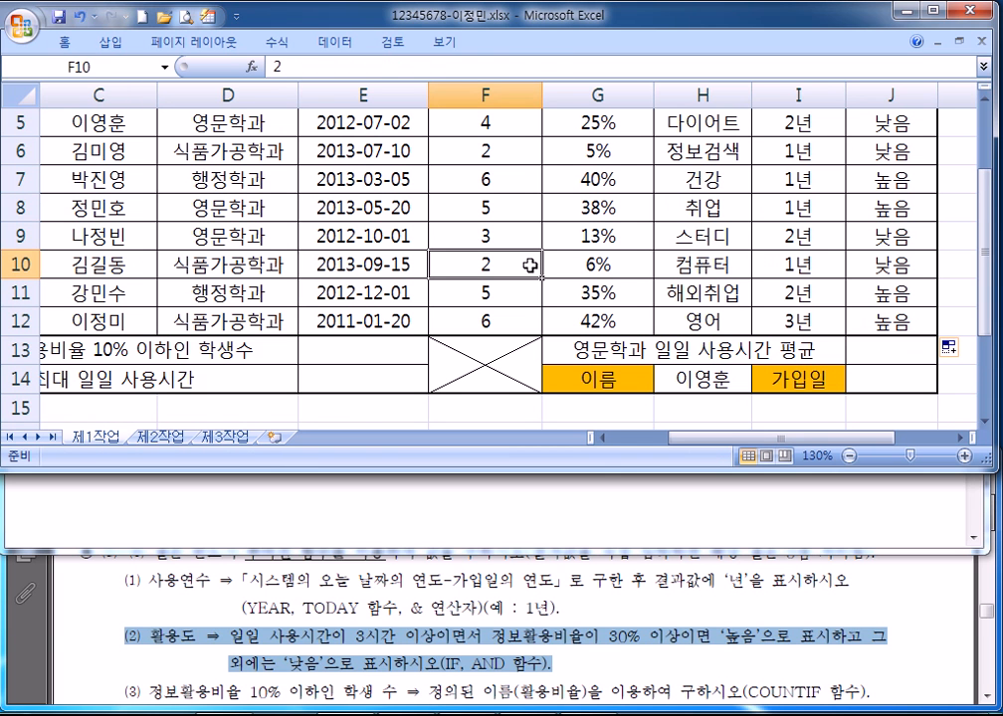
pyautogui.press('Home')
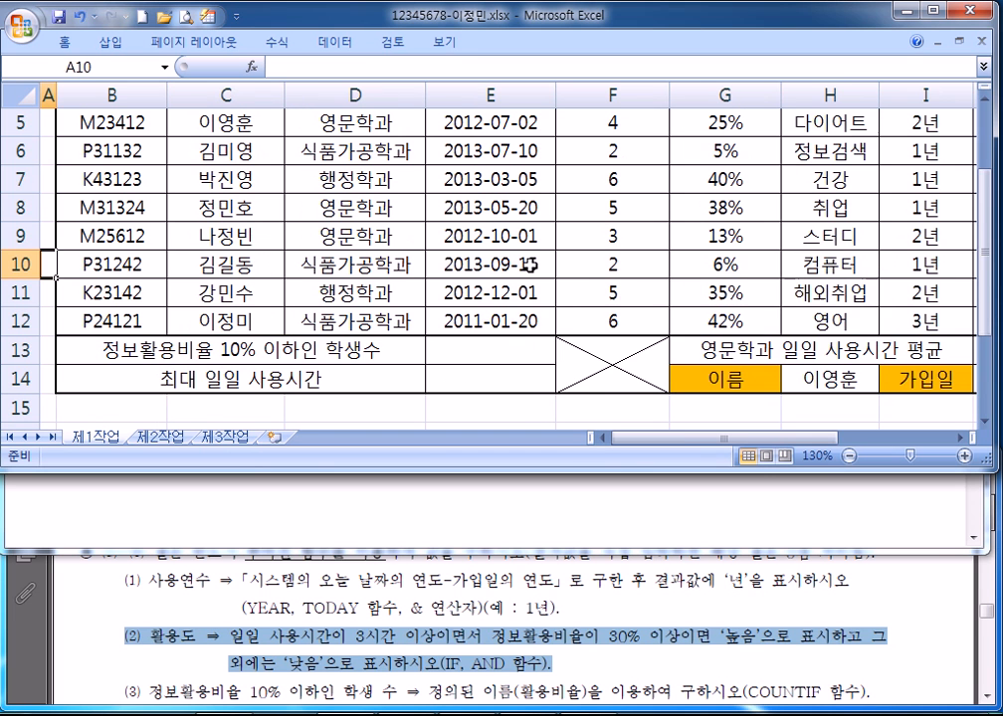
pyautogui.scroll(-1, 512, 265)
pyautogui.click(516, 265)
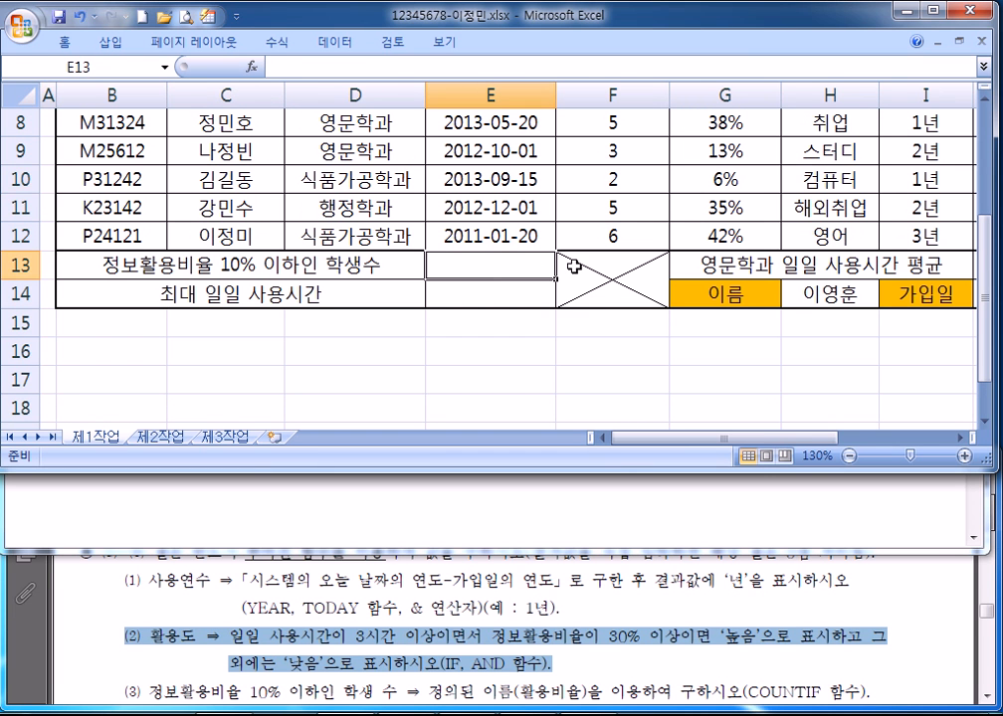
# Copy condition (3), the COUNTIF task for 정보활용비율 10% 이하인 학생 수, from the PDF and paste it below the 활용도 notes.
pyautogui.hotkey('alt', 'Tab')
pyautogui.click(147, 621)
pyautogui.scroll(-3, 147, 621)
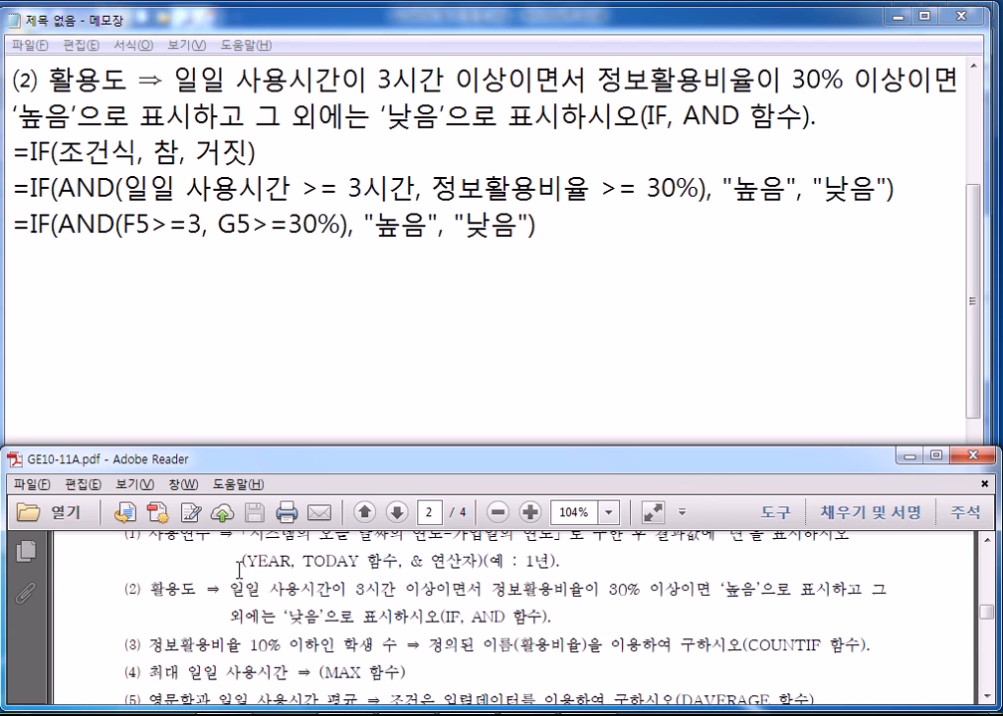
pyautogui.moveTo(126, 553); pyautogui.dragTo(861, 549)
pyautogui.hotkey('ctrl', 'c')
pyautogui.click(199, 355)
pyautogui.click(43, 291)
pyautogui.hotkey('ctrl', 'v')
# Add blank lines after the pasted condition (3) and bring it to the start of the visible notes.
pyautogui.press('Return')
pyautogui.press('Return')
pyautogui.press('Return')
pyautogui.press('Return')
pyautogui.press('Return')
pyautogui.press('Return')
pyautogui.press('Return')
pyautogui.press('Return')
pyautogui.press('Return')
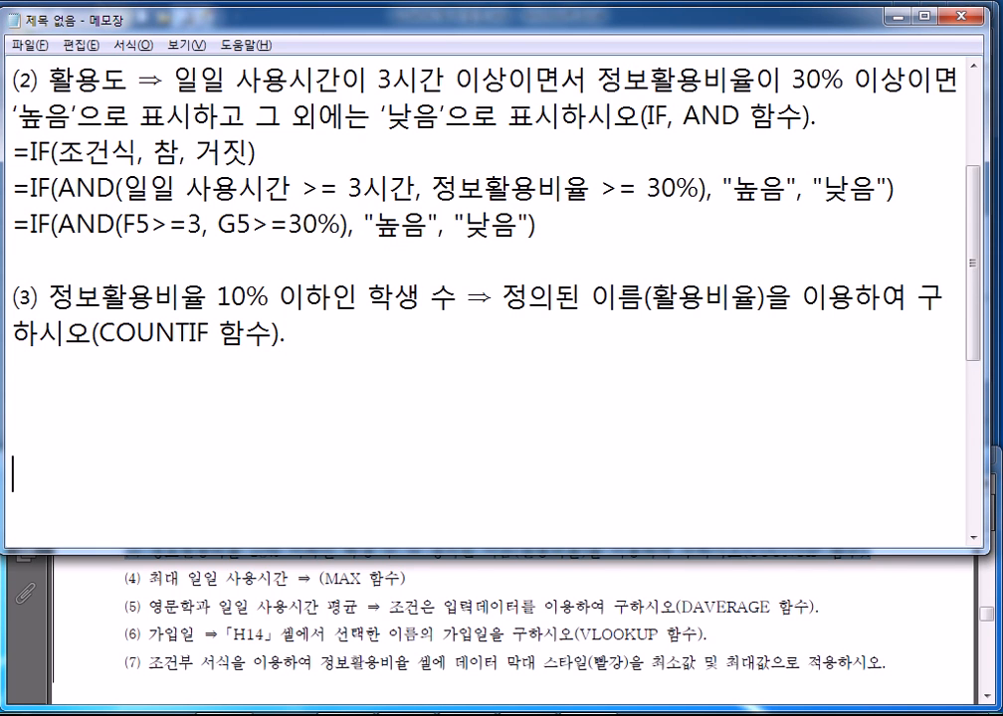
pyautogui.press('Return')
pyautogui.press('Return')
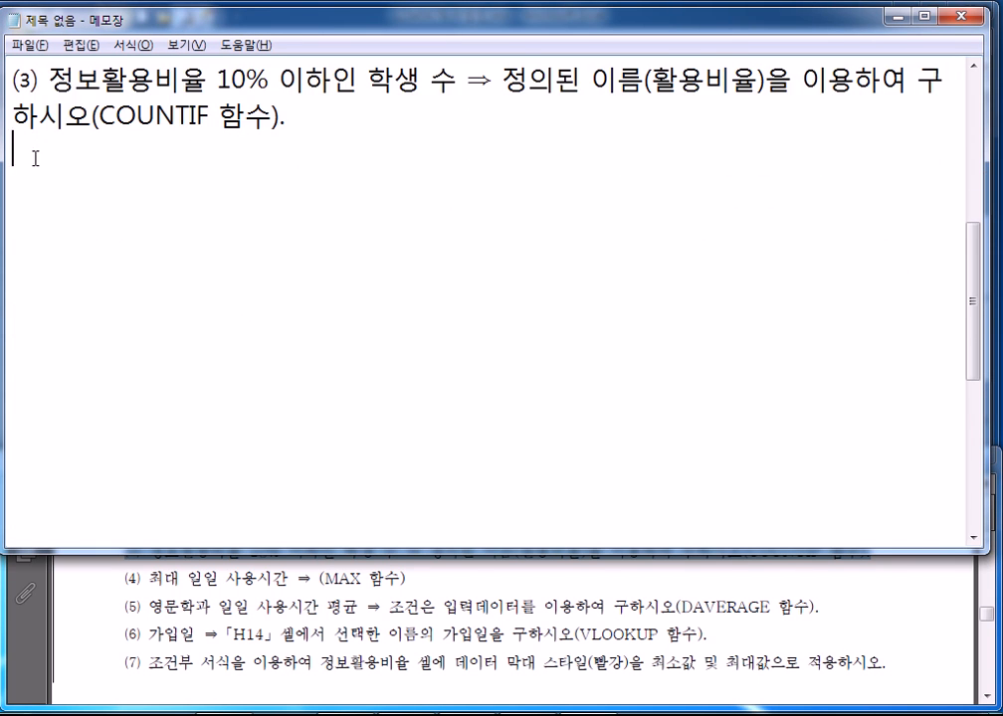
# Maximize the worksheet window, examine the 정보활용비율 values in G5:G12 and reselect E13.
pyautogui.hotkey('alt', 'Tab')
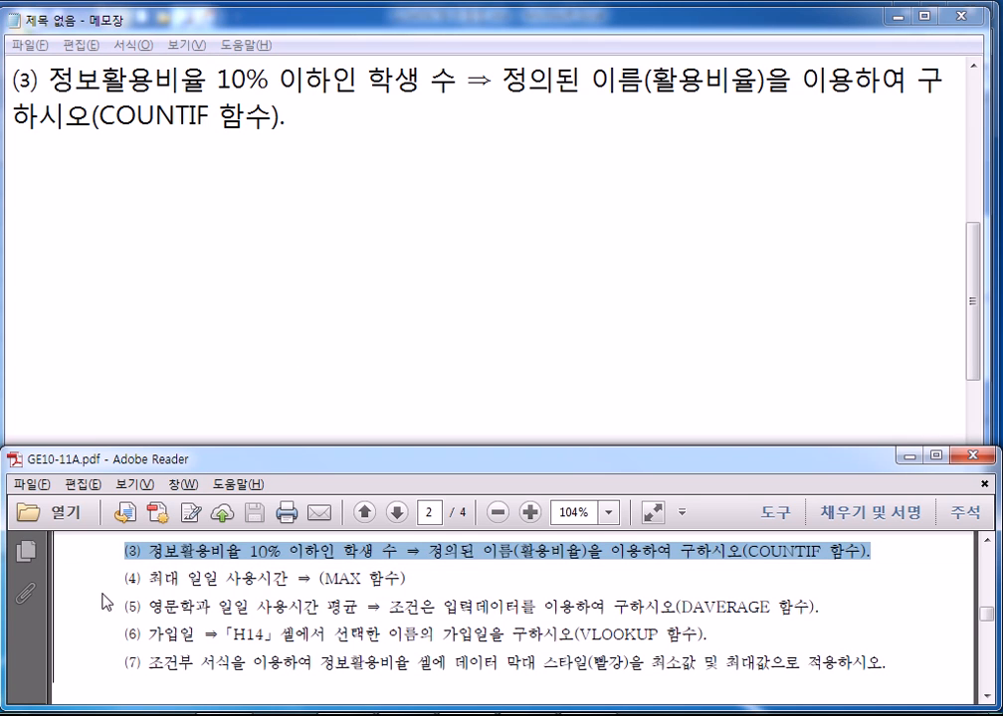
pyautogui.click(182, 594)
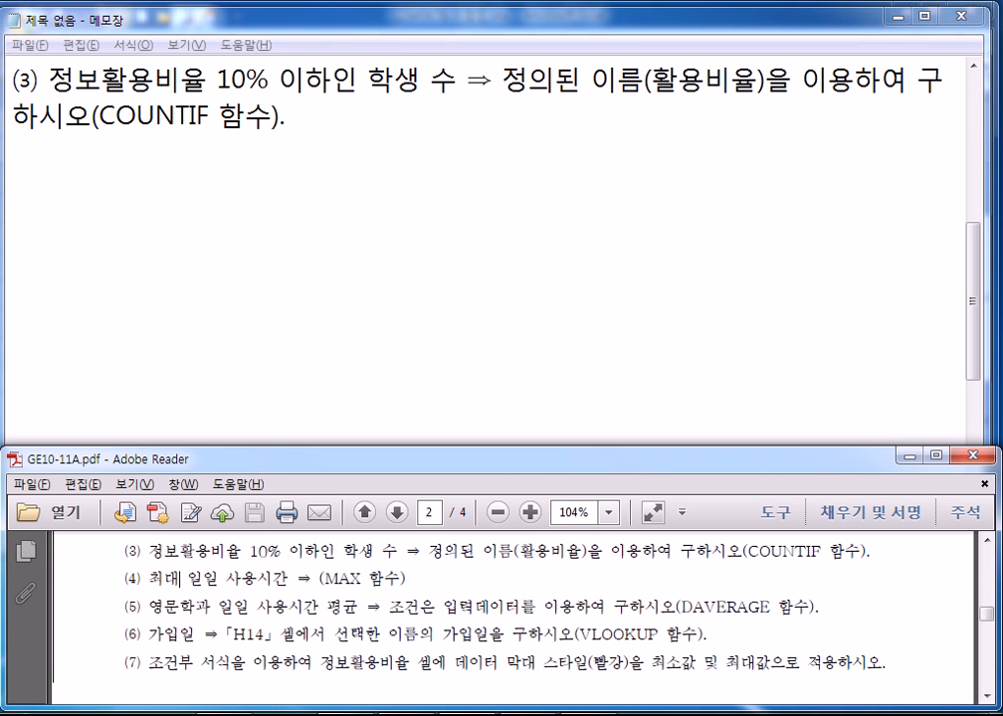
pyautogui.hotkey('alt', 'Tab')
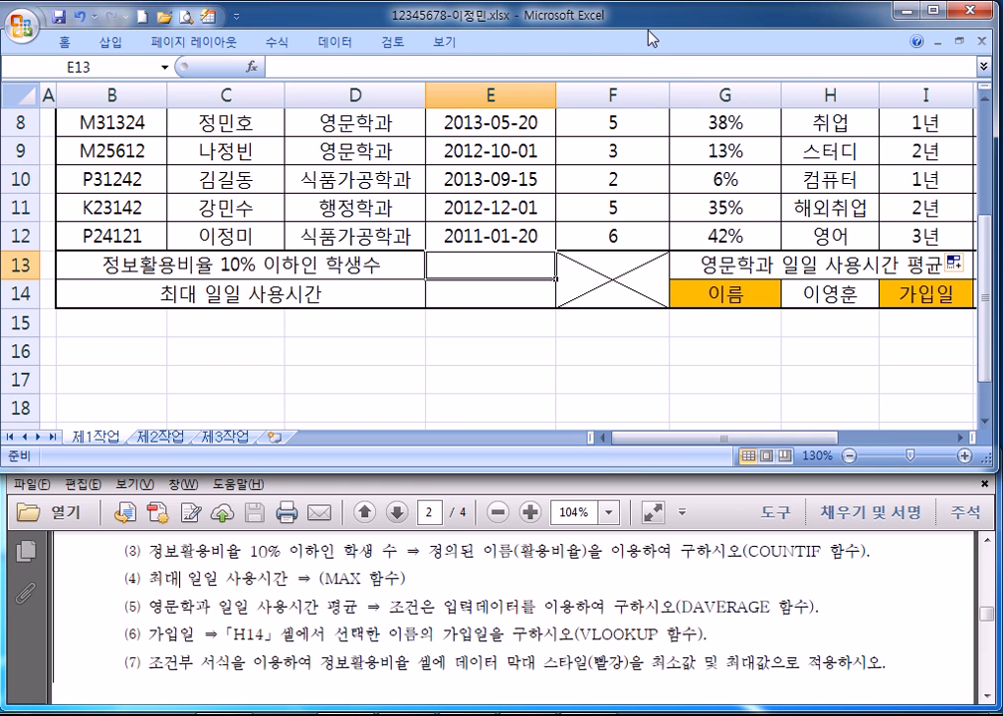
pyautogui.doubleClick(519, 14)
pyautogui.scroll(2, 301, 299)
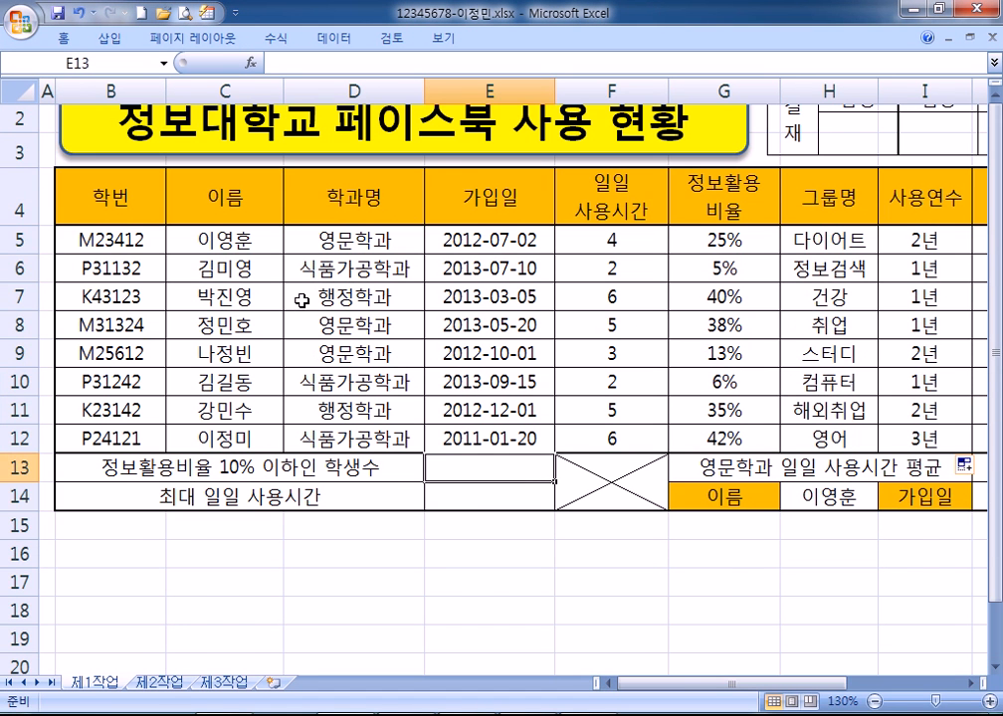
pyautogui.moveTo(731, 244); pyautogui.dragTo(707, 437)
pyautogui.click(481, 472)
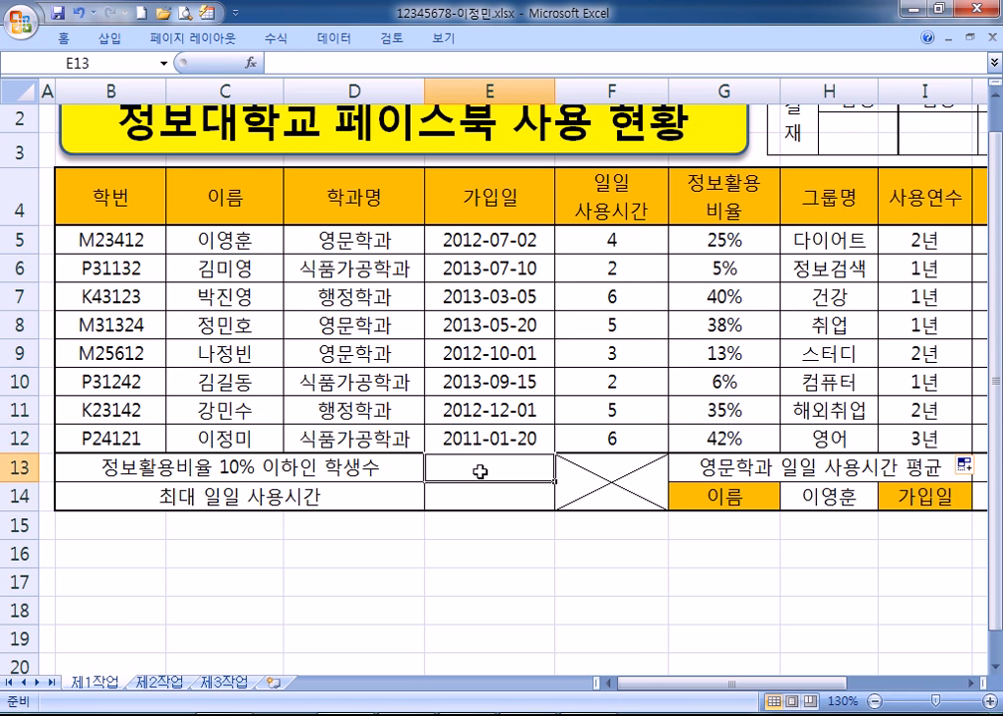
# Write the general syntax =COUNTIF(영역, 조건) below condition (3) in the notes.
pyautogui.hotkey('alt', 'Tab')
pyautogui.hotkey('alt', 'Tab')
pyautogui.hotkey('alt', 'Tab')
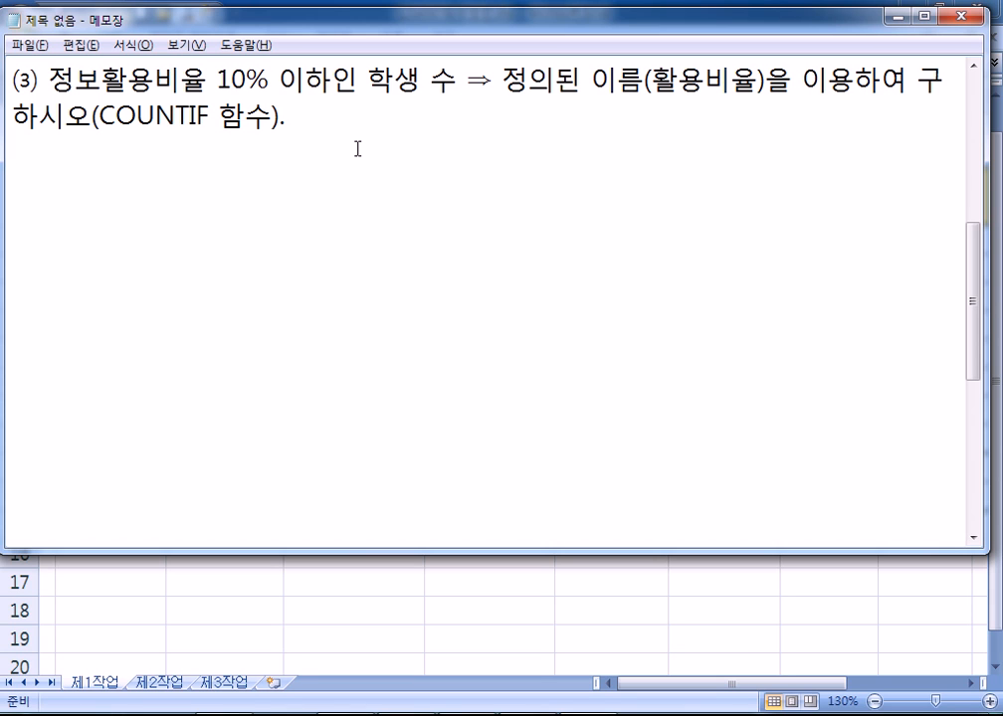
pyautogui.press('Return')
pyautogui.write('=채ㅕㅜ샤')
pyautogui.press('BackSpace')
pyautogui.press('BackSpace')
pyautogui.press('BackSpace')
pyautogui.press('BackSpace')
pyautogui.press('BackSpace')
pyautogui.press('Hangul')
pyautogui.write('COUNTIF(')
pyautogui.write('ㅎ')
pyautogui.press('BackSpace')
pyautogui.write('영ㅇ')
pyautogui.write('역, 조건)')
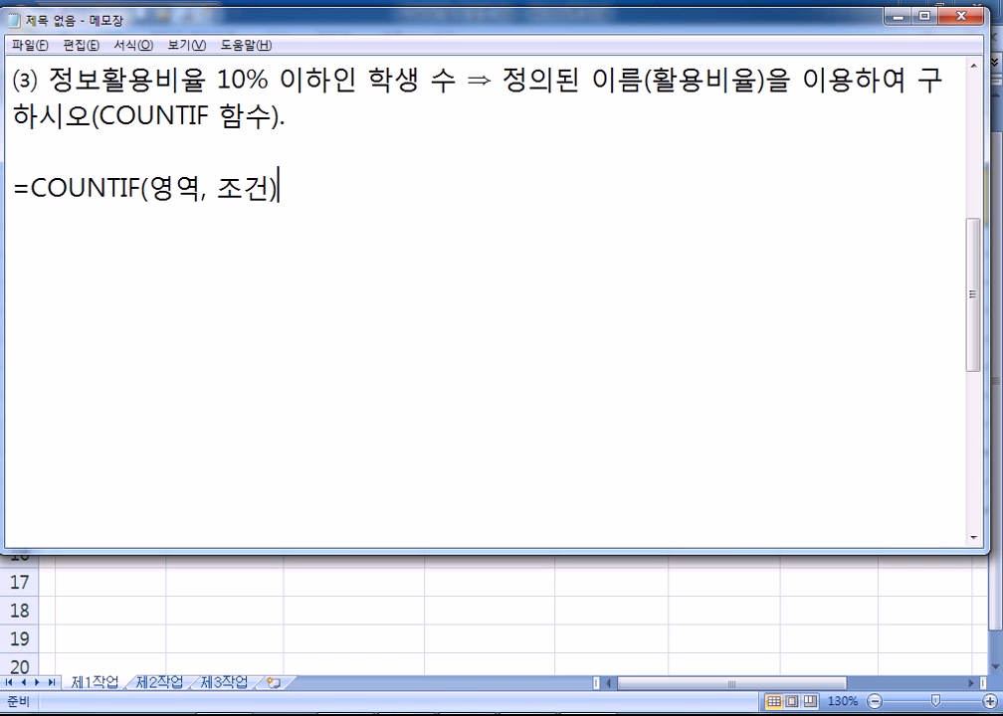
# Write =COUNTIF(G5:G12, "<=10%") below the general syntax in the notes, taking the range from the 정보활용비율 cells in the worksheet.
pyautogui.hotkey('alt', 'Tab')
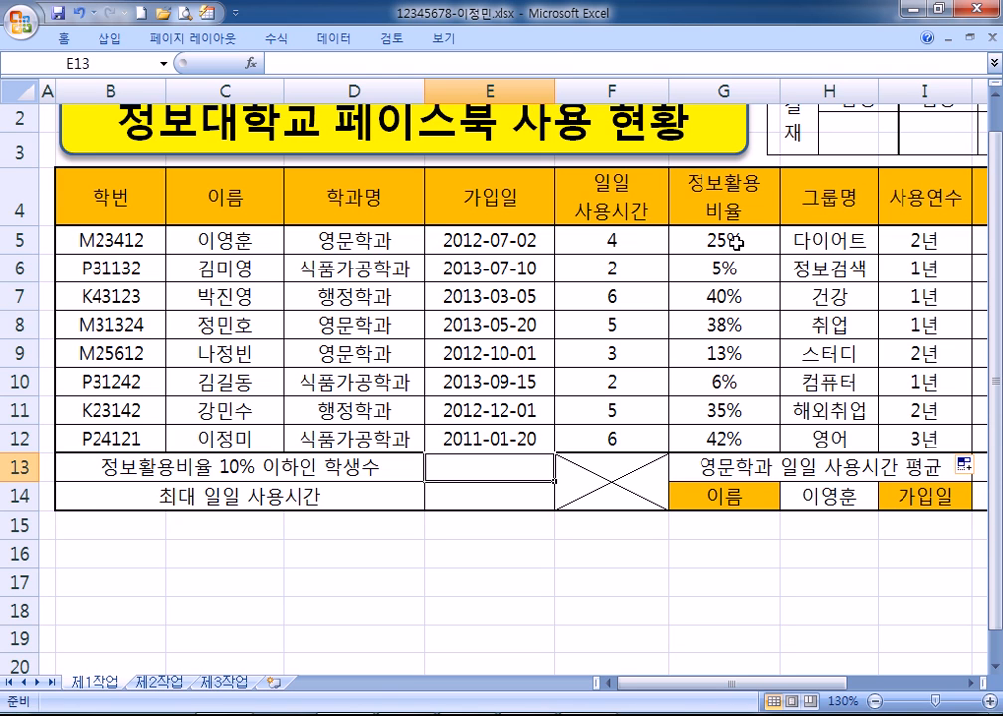
pyautogui.hotkey('alt', 'Tab')
pyautogui.press('Return')
pyautogui.write('=COUNTIF(')
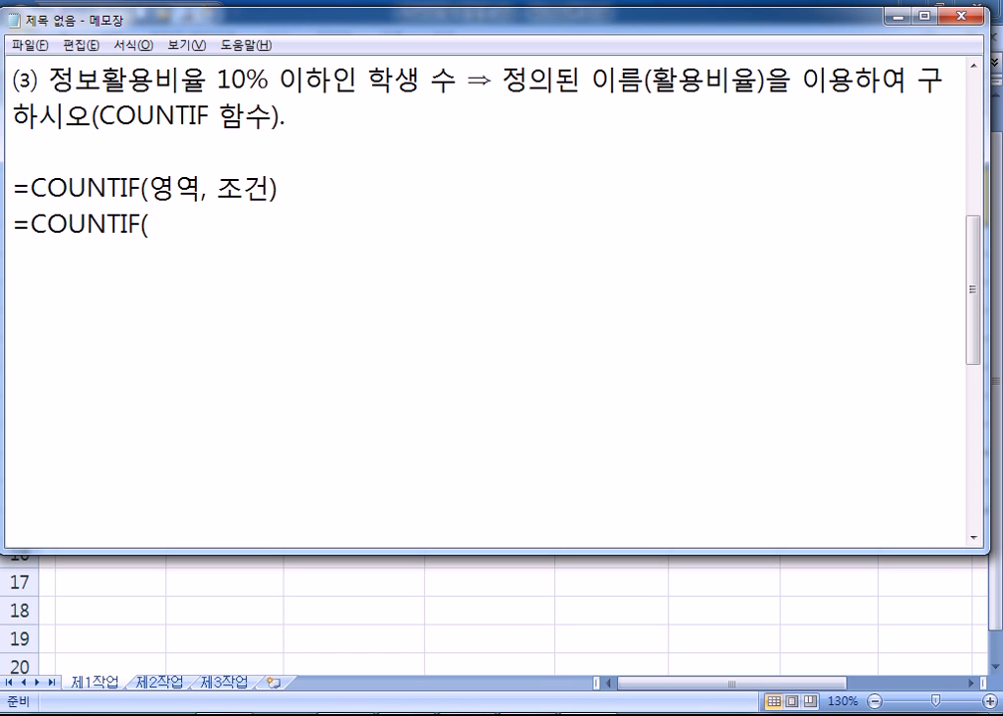
pyautogui.hotkey('alt', 'Tab')
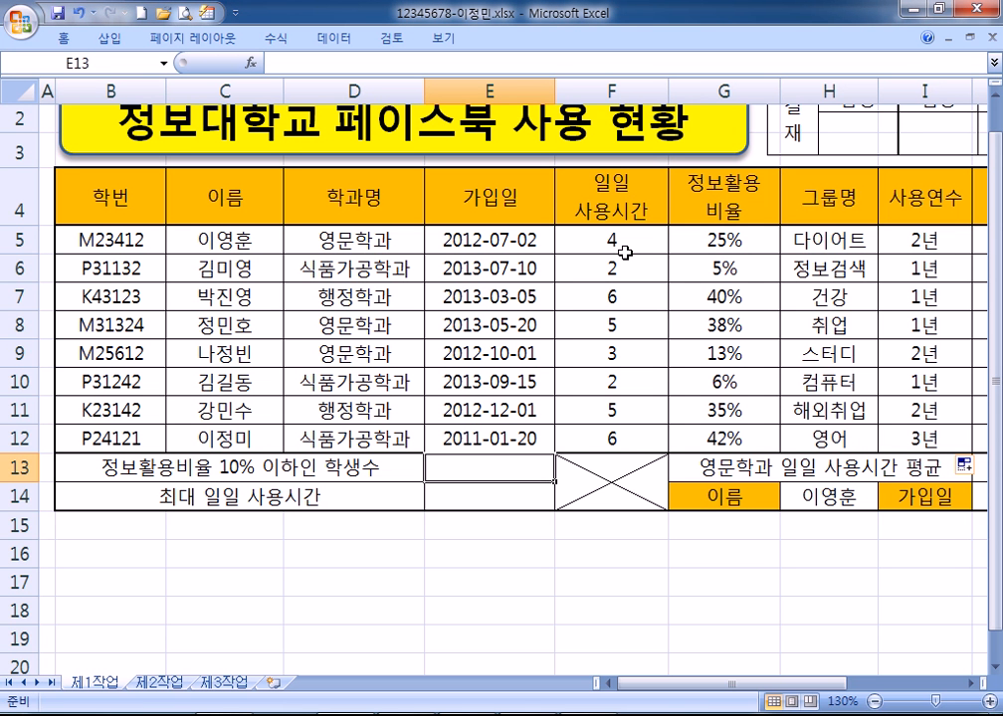
pyautogui.moveTo(736, 243); pyautogui.dragTo(718, 439)
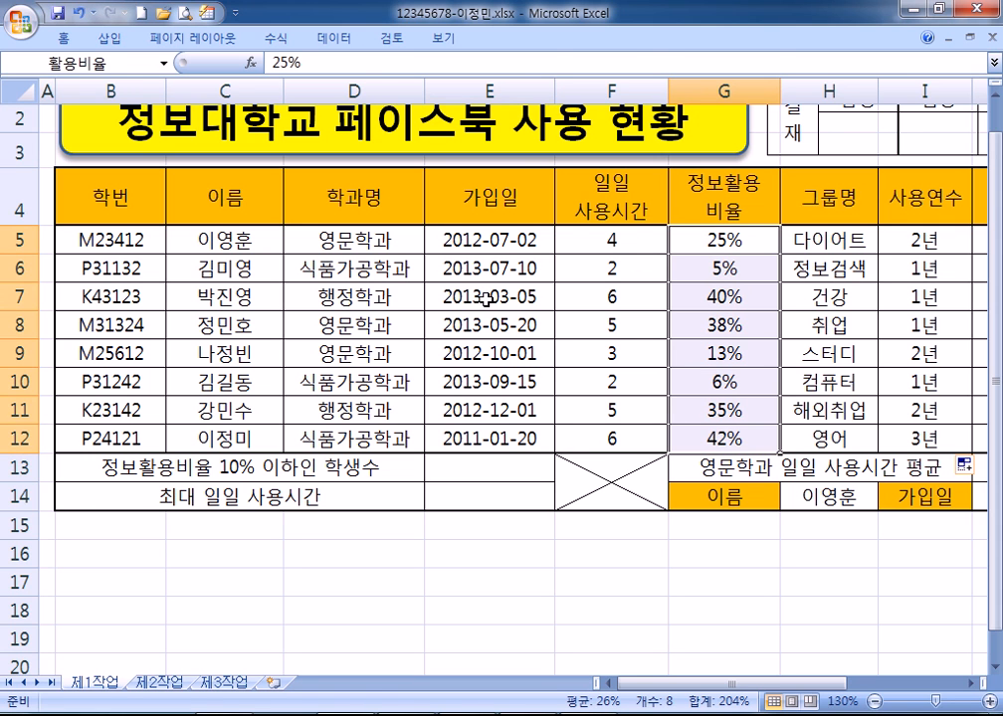
pyautogui.hotkey('alt', 'Tab')
pyautogui.write('ㅎ5')
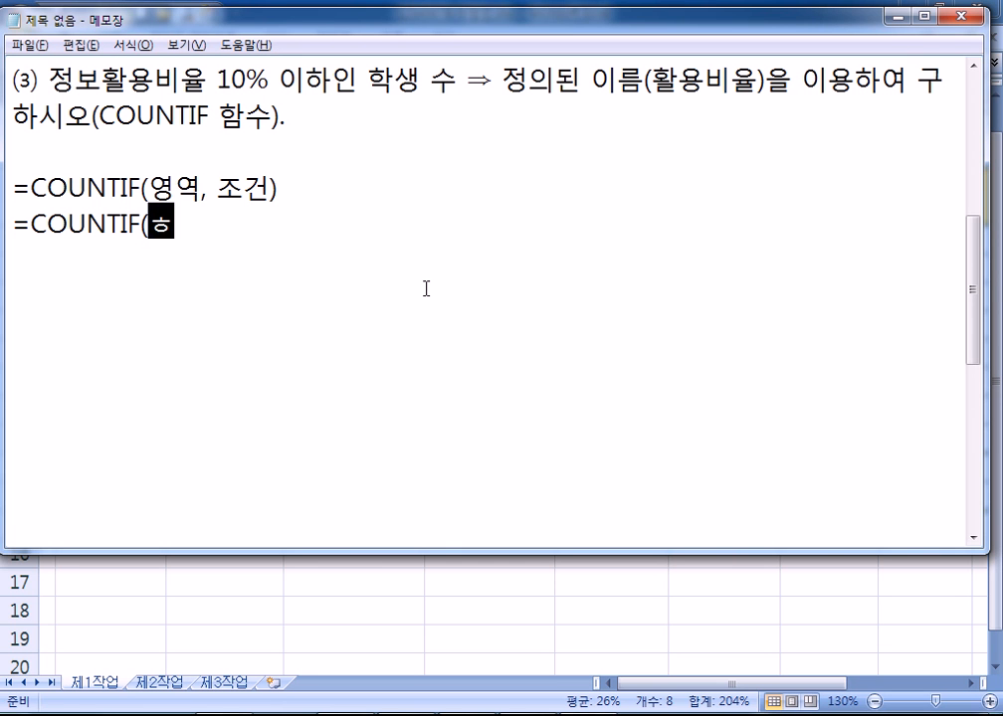
pyautogui.press('BackSpace')
pyautogui.press('BackSpace')
pyautogui.press('Hangul')
pyautogui.write('G5:G12, "')
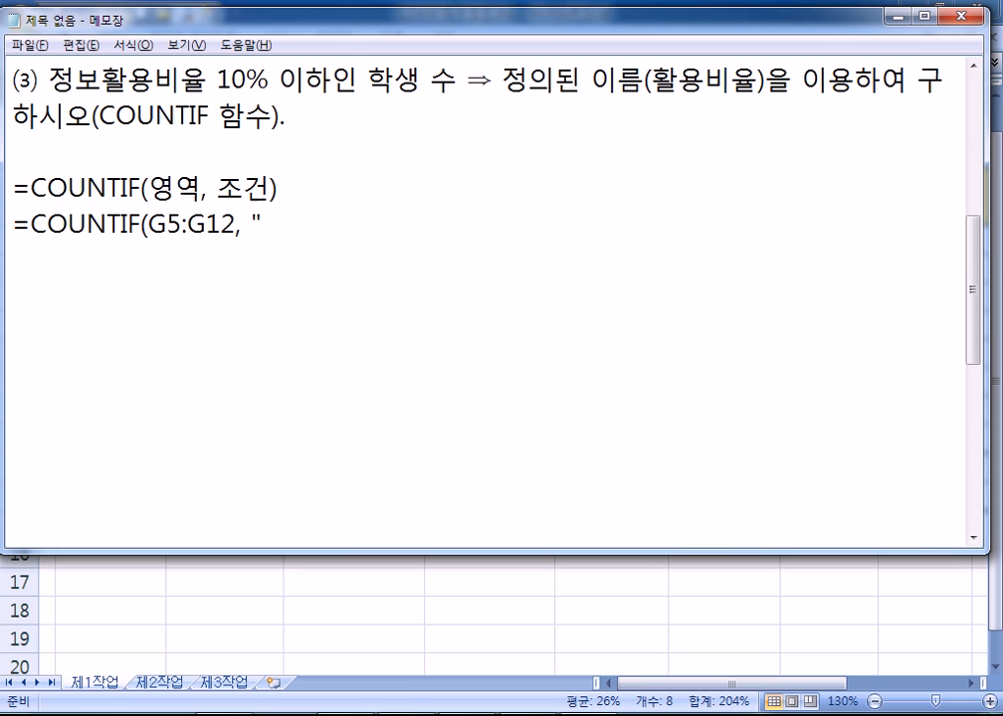
pyautogui.write('<=10%")')
pyautogui.press('Return')
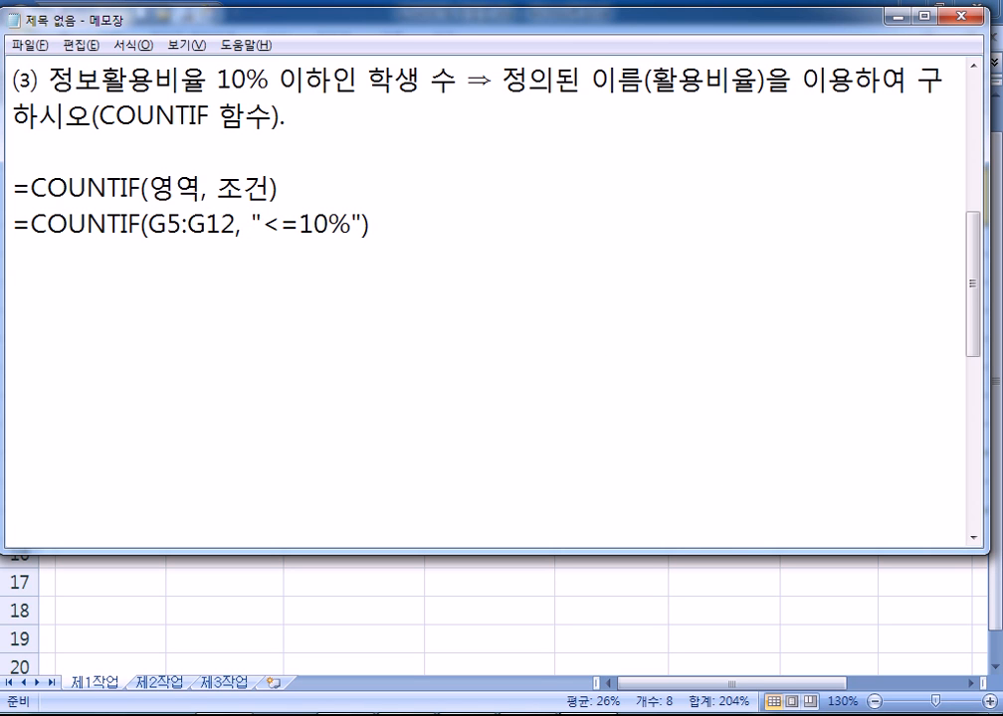
# Duplicate the =COUNTIF(G5:G12, "<=10%") line directly below itself in the notes.
pyautogui.click(597, 714)
pyautogui.click(597, 715)
pyautogui.moveTo(502, 78); pyautogui.dragTo(647, 77)
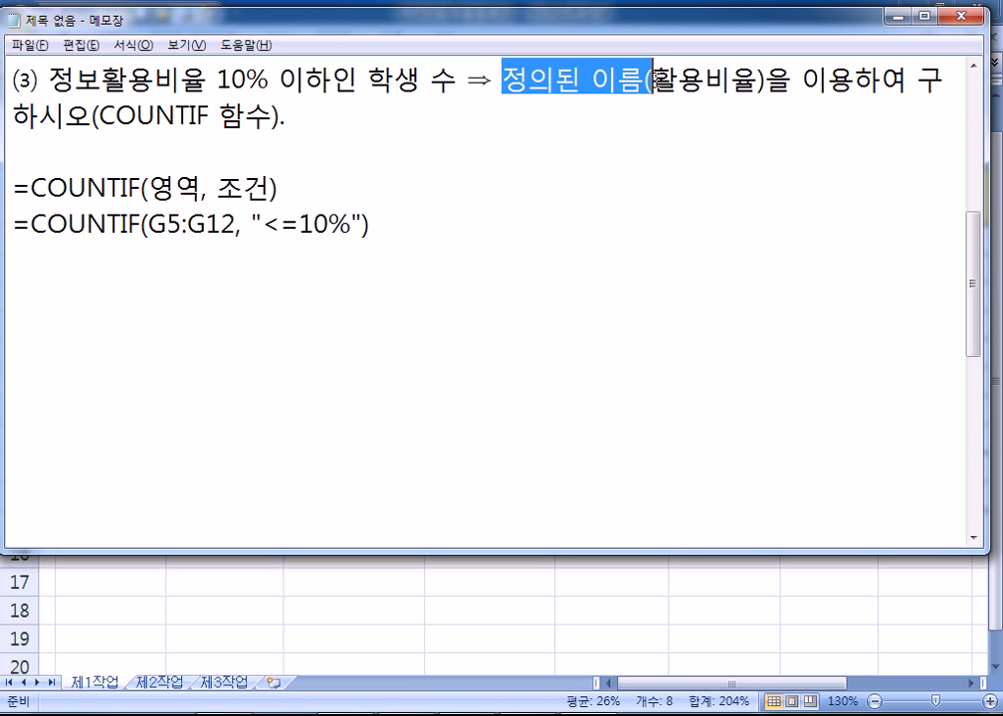
pyautogui.moveTo(17, 227); pyautogui.dragTo(17, 244)
pyautogui.hotkey('ctrl', 'c')
pyautogui.click(14, 246)
pyautogui.hotkey('ctrl', 'v')
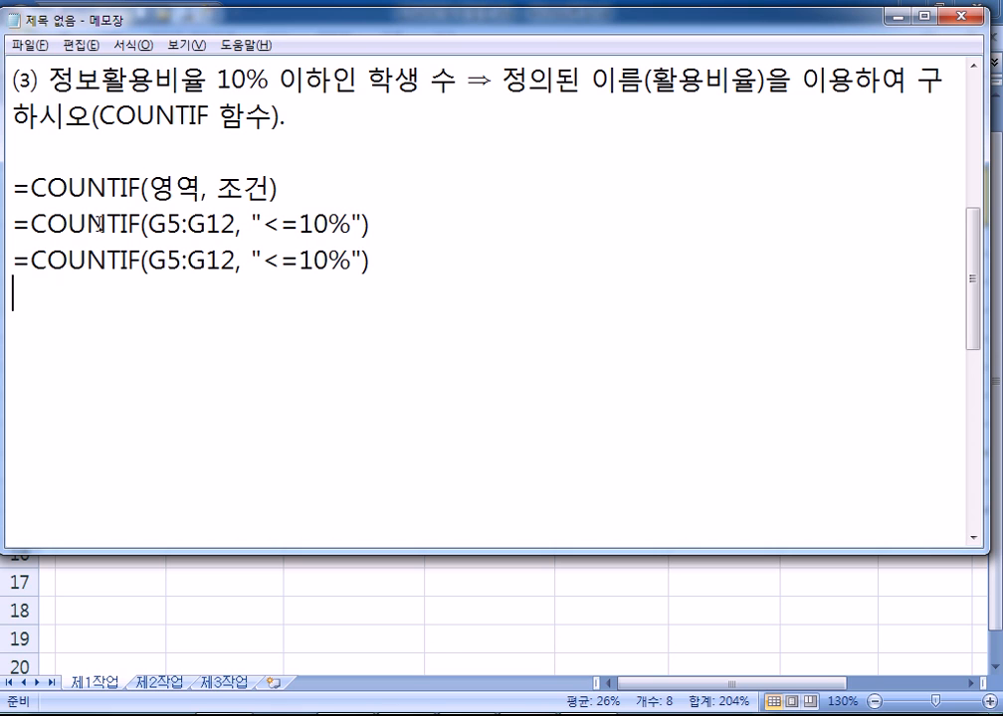
# Replace G5:G12 in the duplicated formula with the defined name 활용비율 and compare it with condition (3).
pyautogui.moveTo(148, 225); pyautogui.dragTo(234, 224)
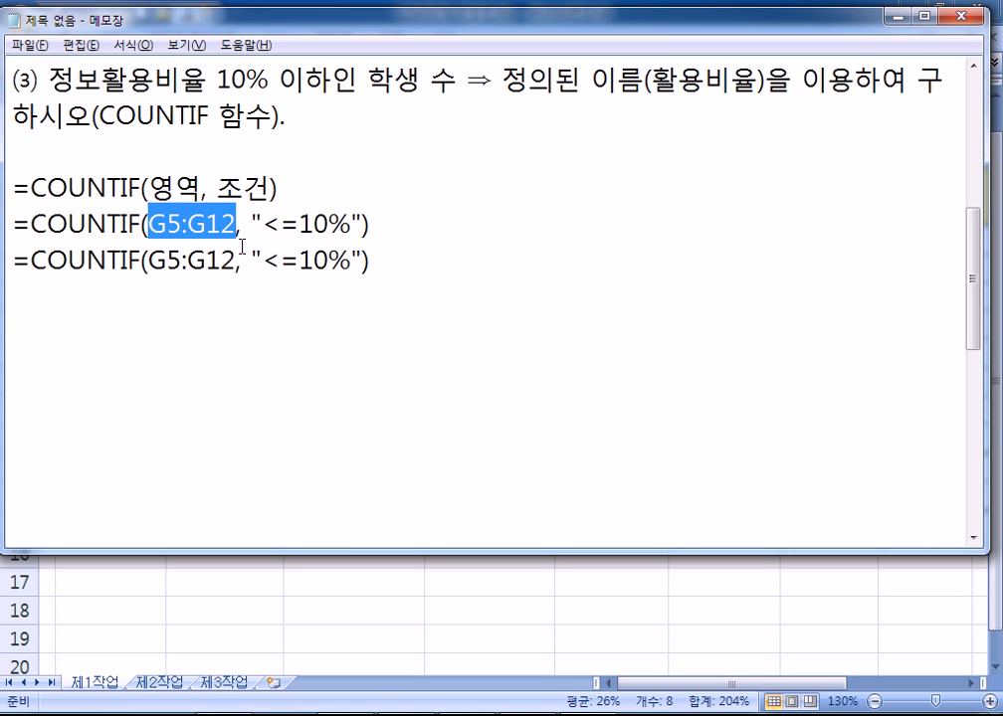
pyautogui.moveTo(149, 262); pyautogui.dragTo(235, 261)
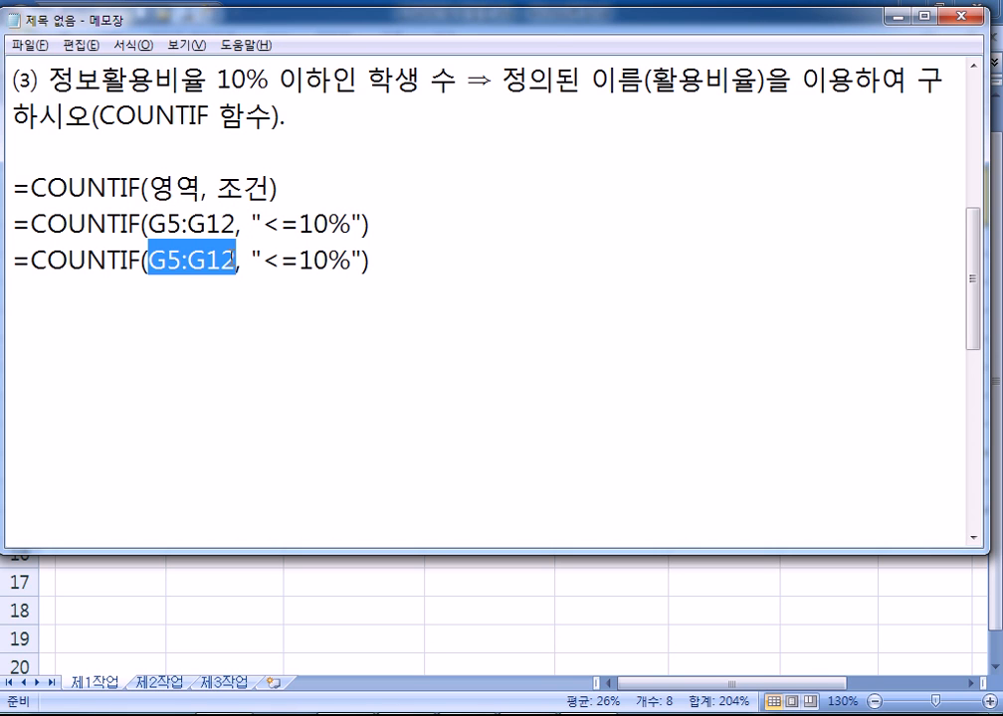
pyautogui.write('활용비용')
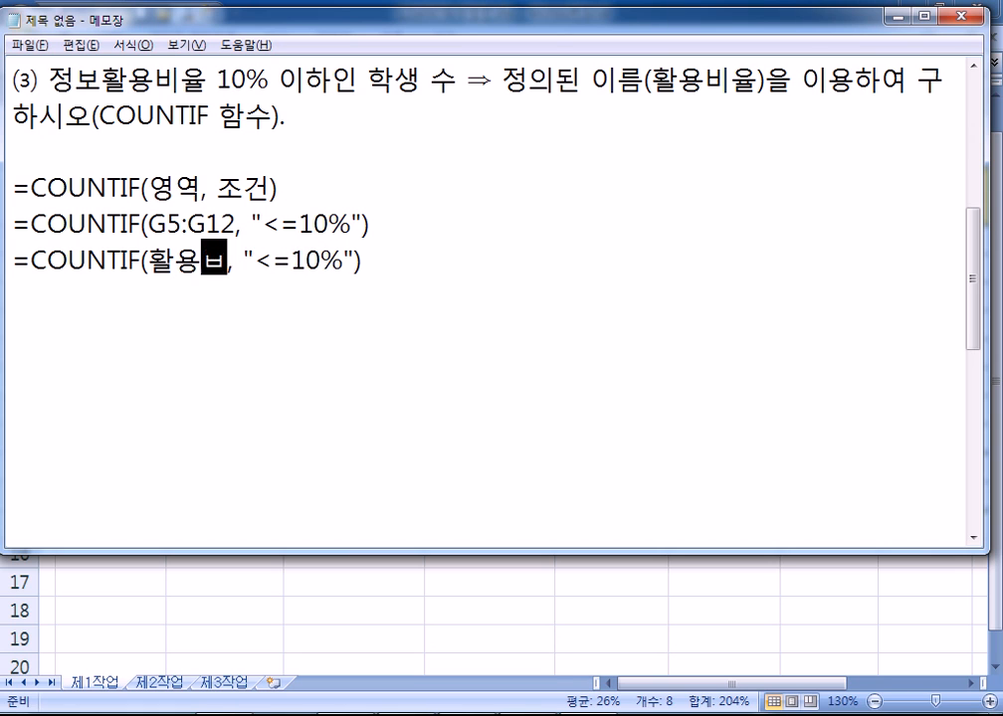
pyautogui.press('BackSpace')
pyautogui.press('BackSpace')
pyautogui.write('율')
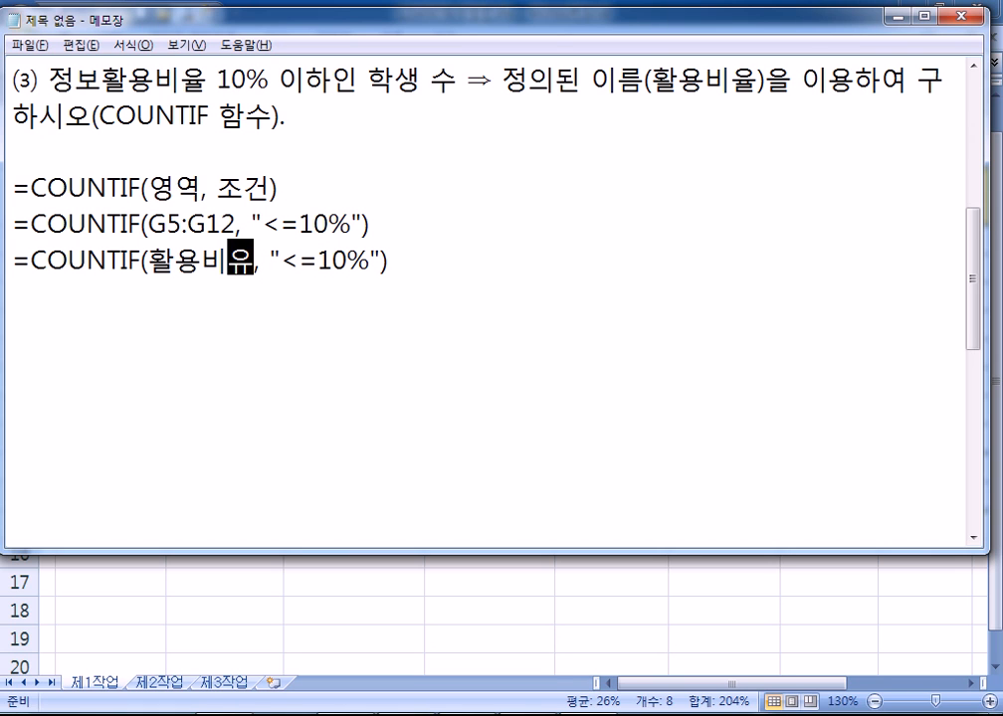
pyautogui.press('Right')
pyautogui.click(411, 250)
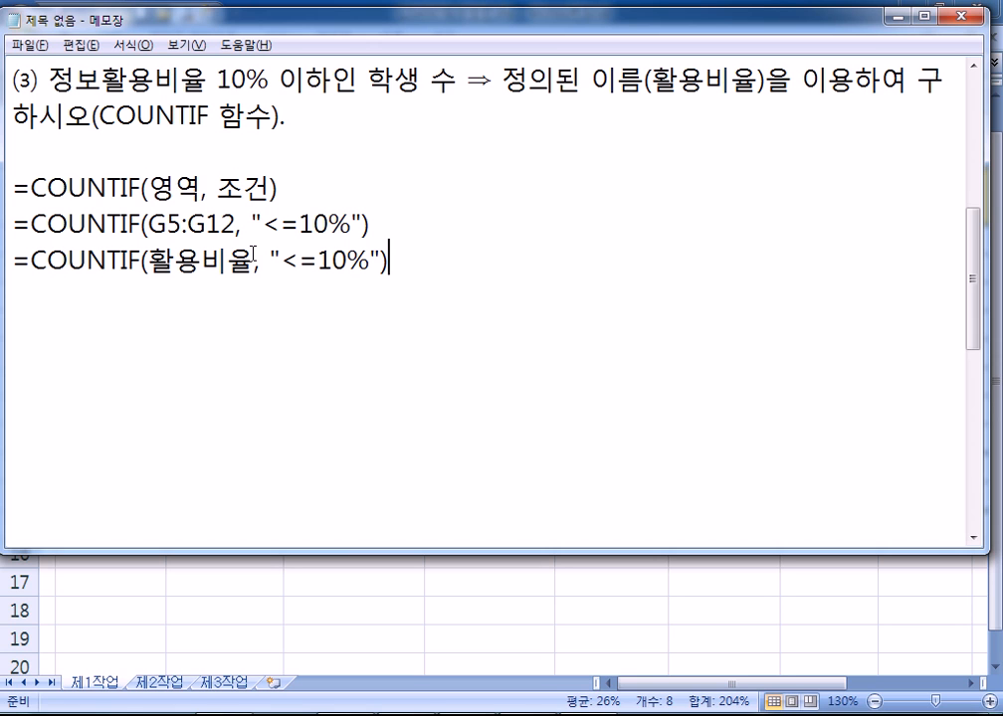
pyautogui.moveTo(370, 225); pyautogui.dragTo(11, 232)
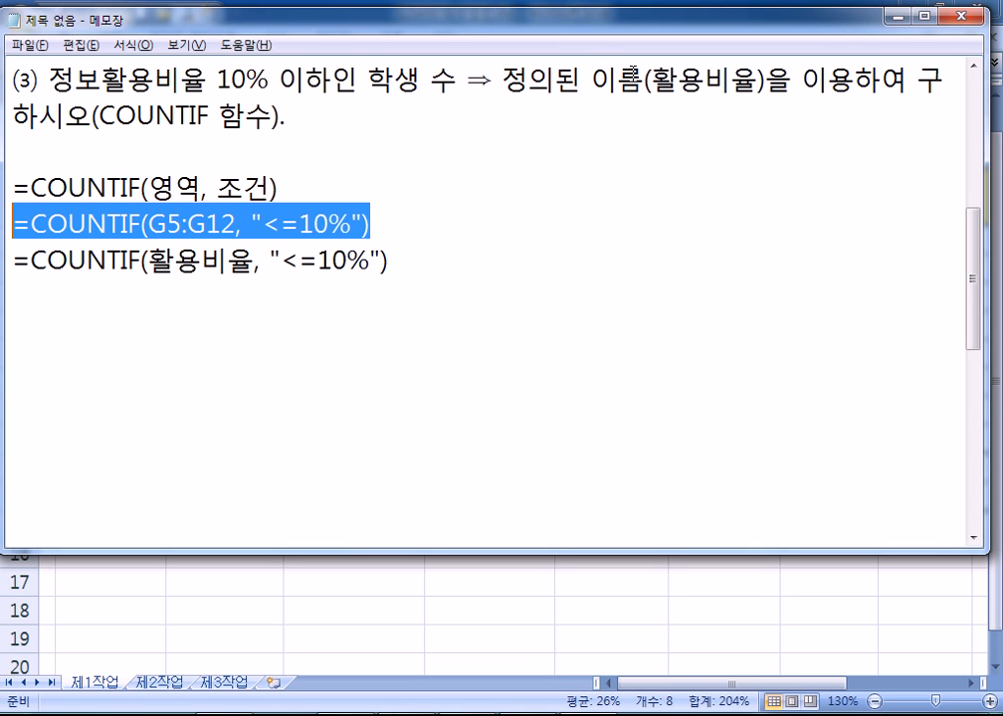
pyautogui.moveTo(650, 78); pyautogui.dragTo(758, 78)
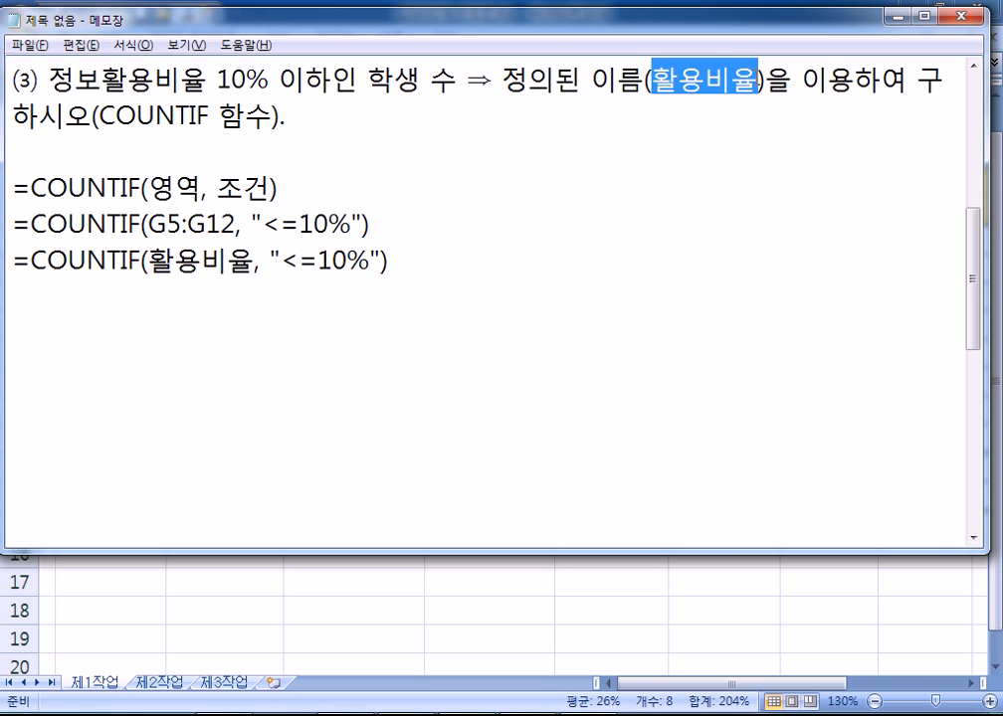
pyautogui.moveTo(145, 261); pyautogui.dragTo(253, 262)
pyautogui.click(206, 291)
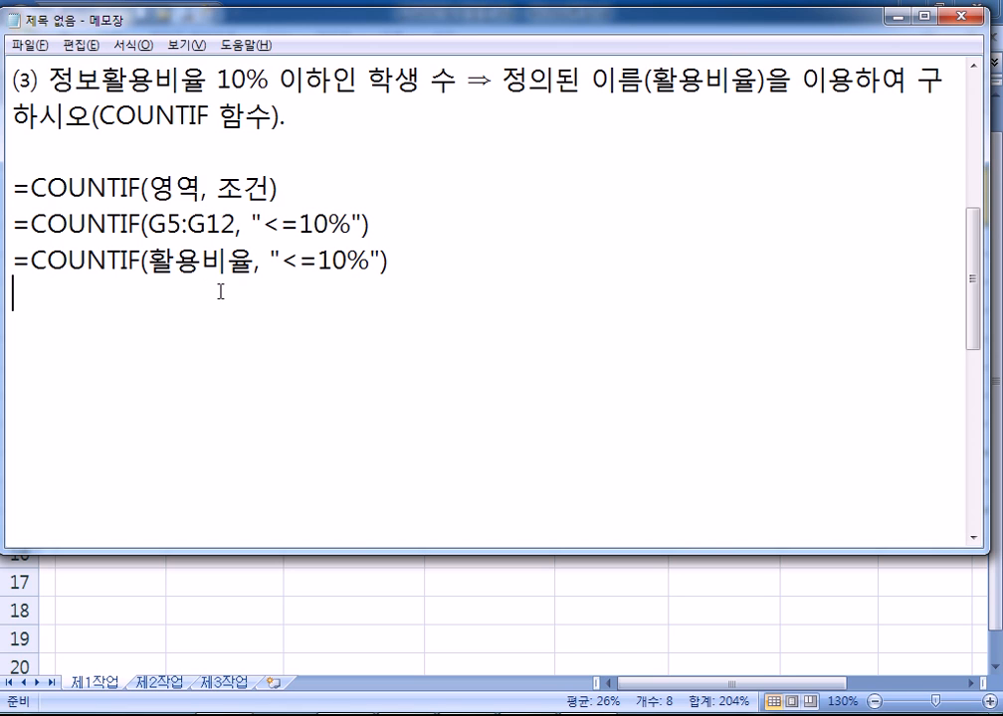
# Start a COUNTIF formula in E13 with the 활용비율 range G5:G12 as its first argument.
pyautogui.hotkey('alt', 'Tab')
pyautogui.click(453, 464)
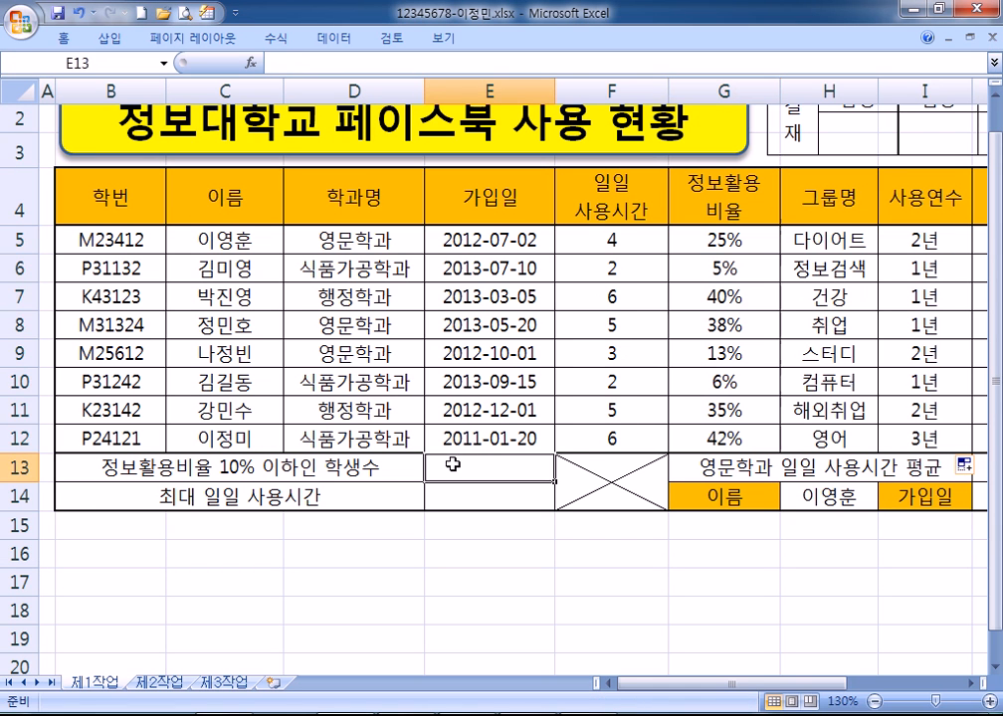
pyautogui.write('=OCU')
pyautogui.press('BackSpace')
pyautogui.press('BackSpace')
pyautogui.press('BackSpace')
pyautogui.write('CO')
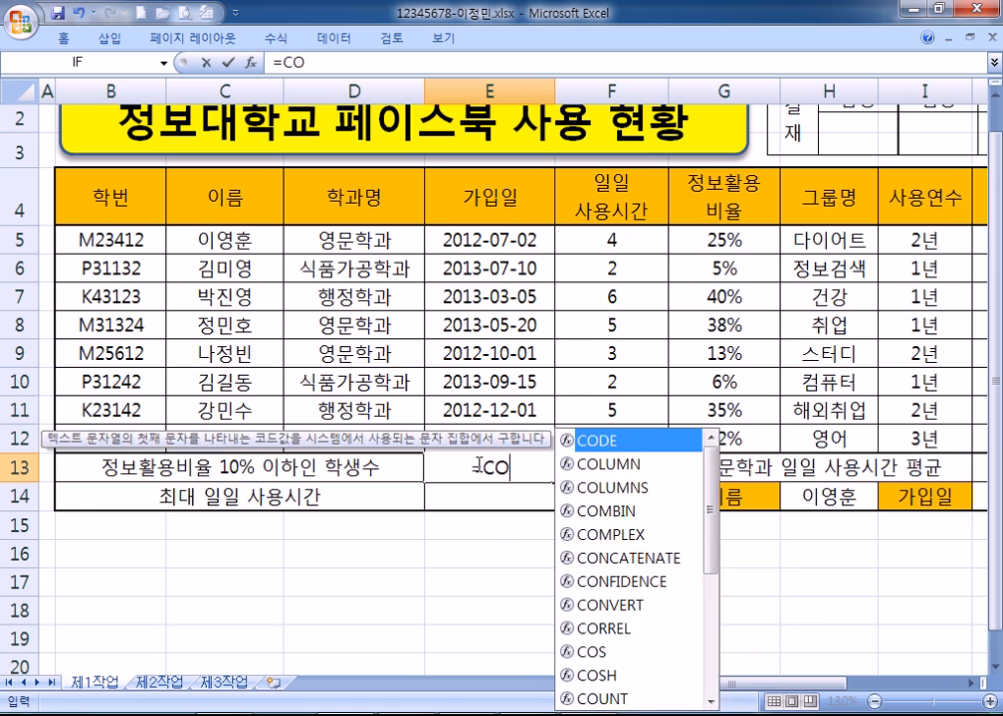
pyautogui.write('UN')
pyautogui.press('Down')
pyautogui.press('Down')
pyautogui.press('Down')
pyautogui.press('Tab')
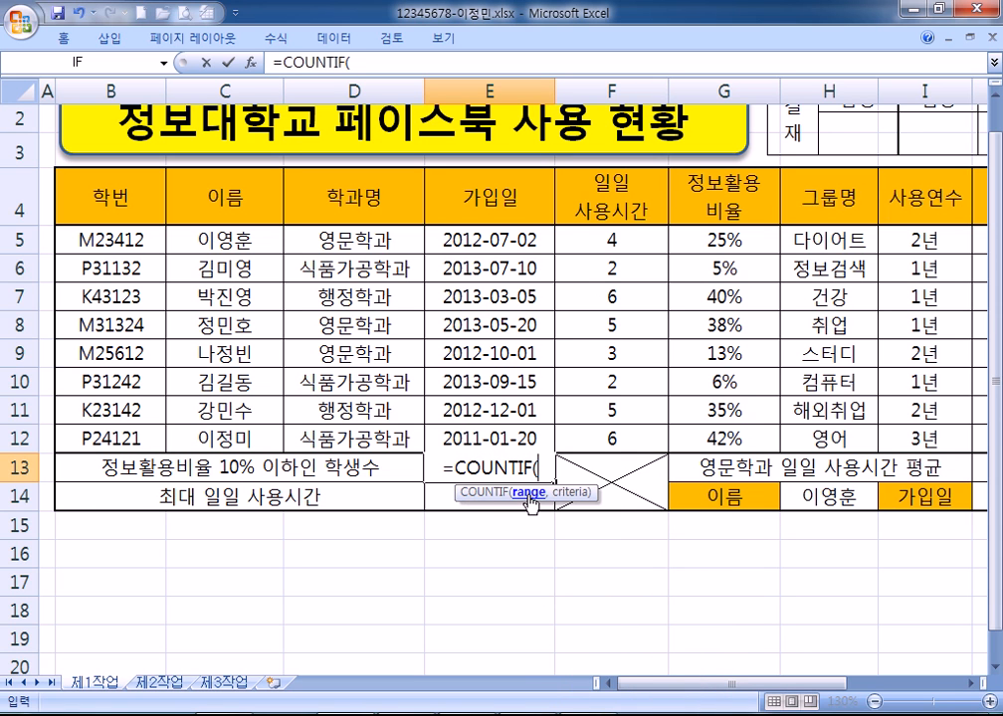
pyautogui.moveTo(727, 232); pyautogui.dragTo(716, 439)
pyautogui.scroll(-2, 527, 343)
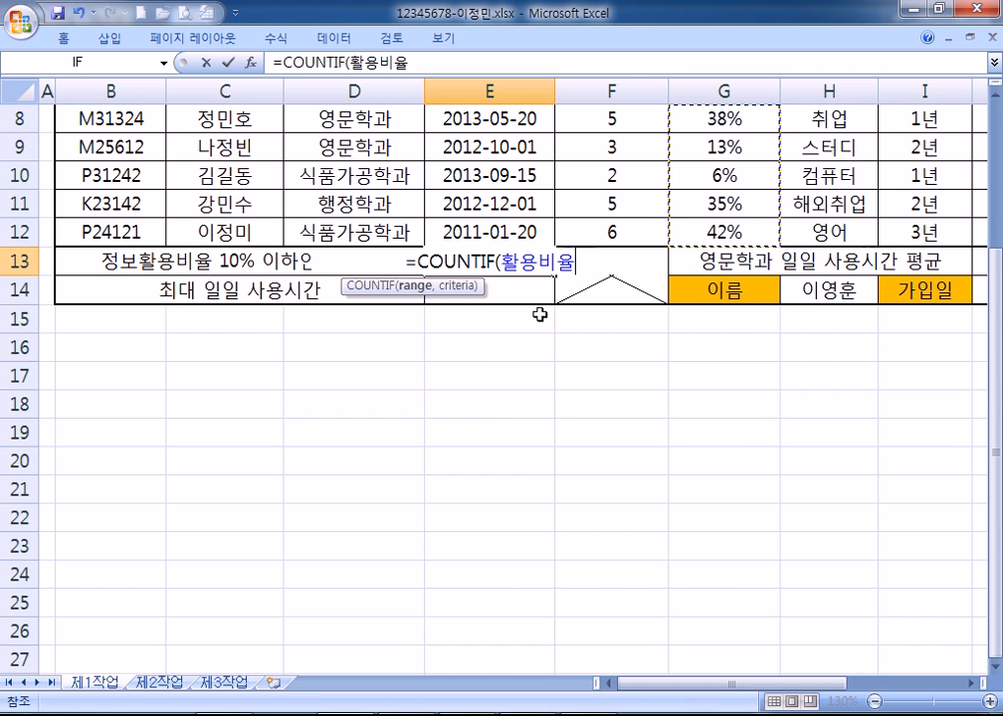
# Complete the E13 formula with the criterion "<=10%", enter it and reselect E13.
pyautogui.write(',')
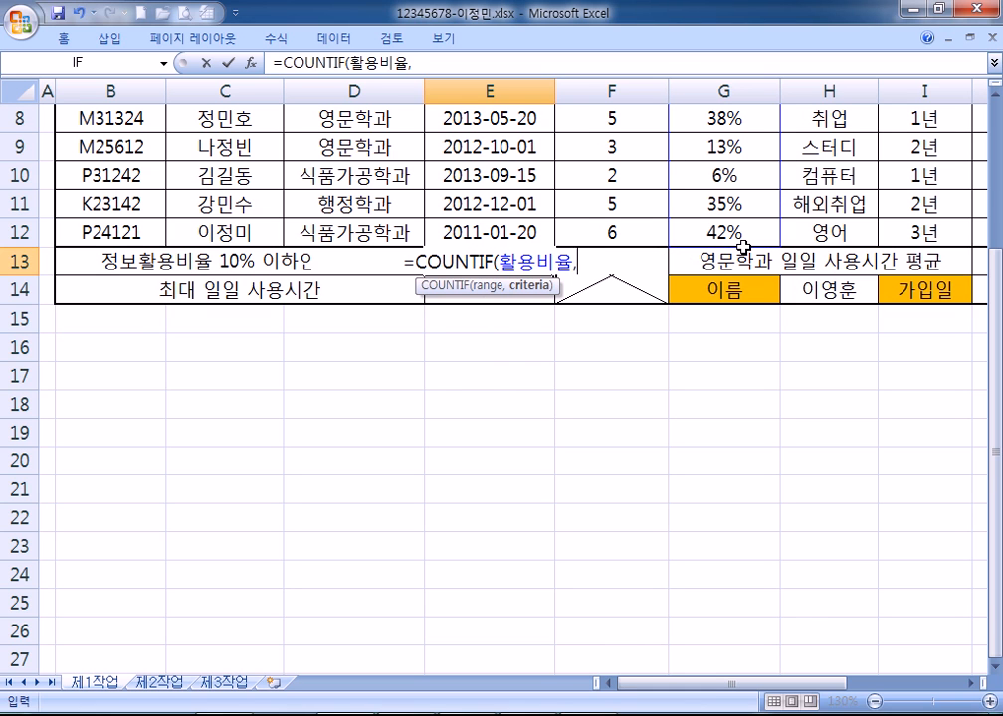
pyautogui.write('""')
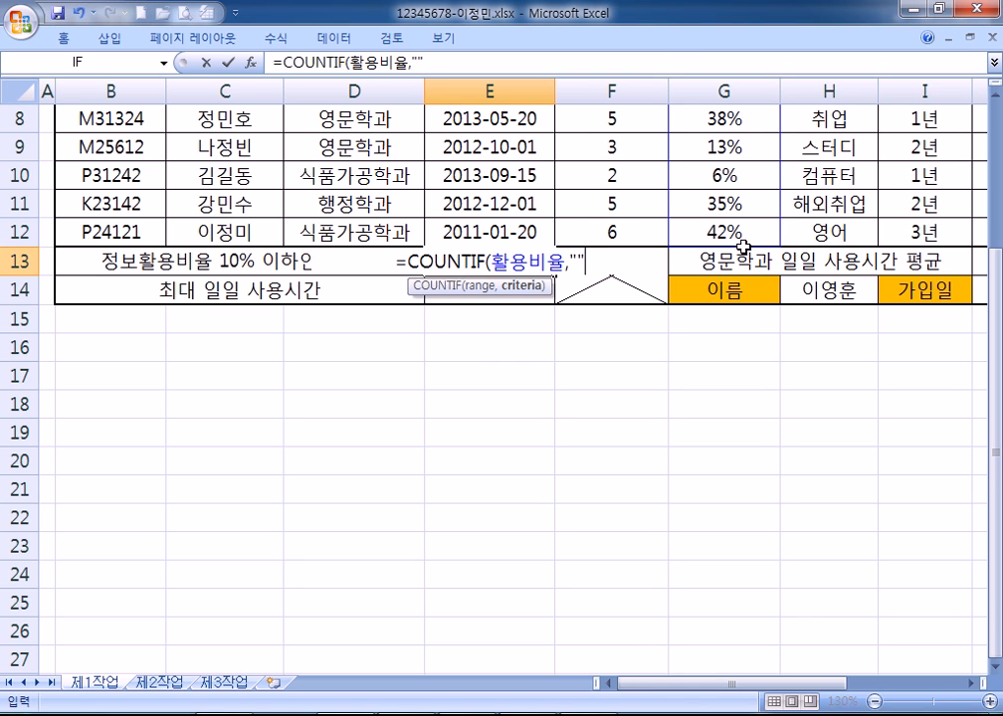
pyautogui.click(578, 261)
pyautogui.hotkey('alt', 'Tab')
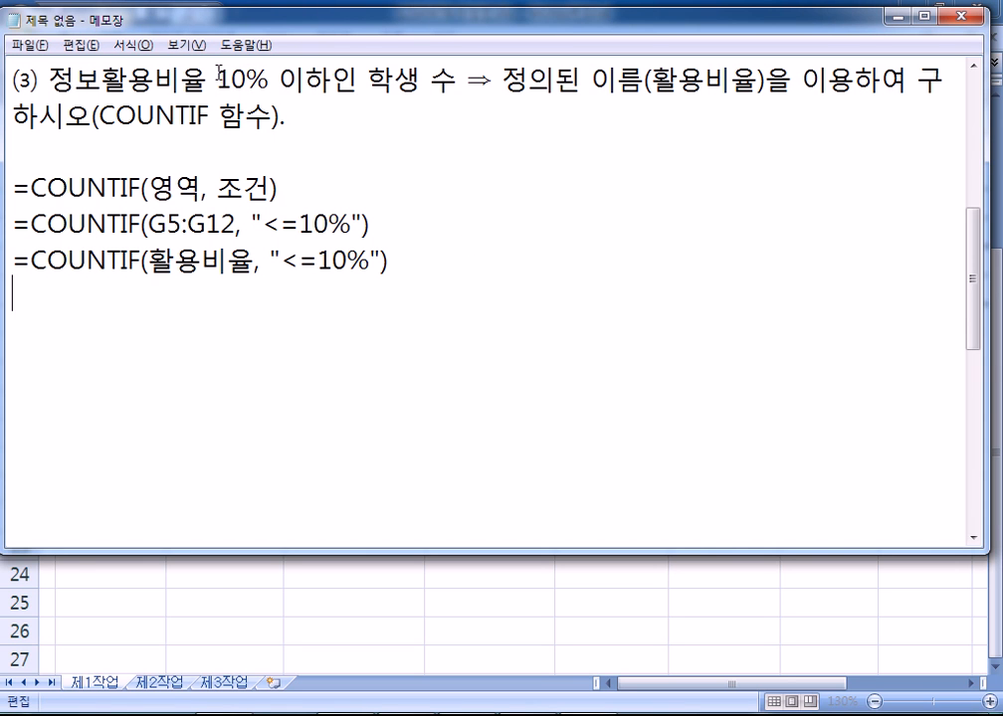
pyautogui.hotkey('alt', 'Tab')
pyautogui.write('<=10%')
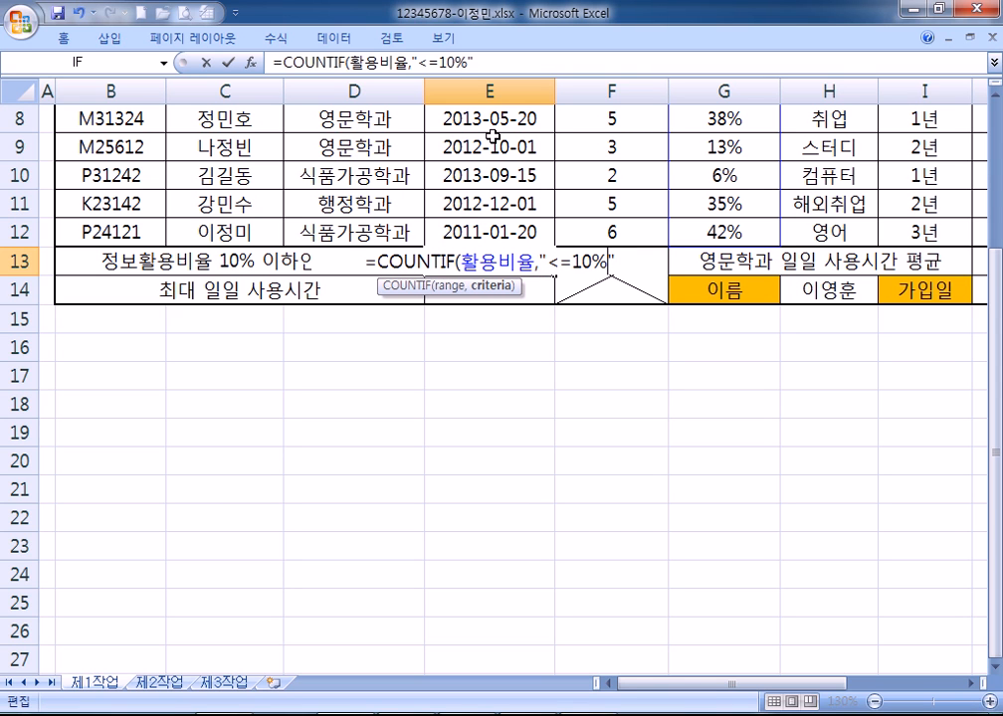
pyautogui.press('Return')
pyautogui.press('Up')
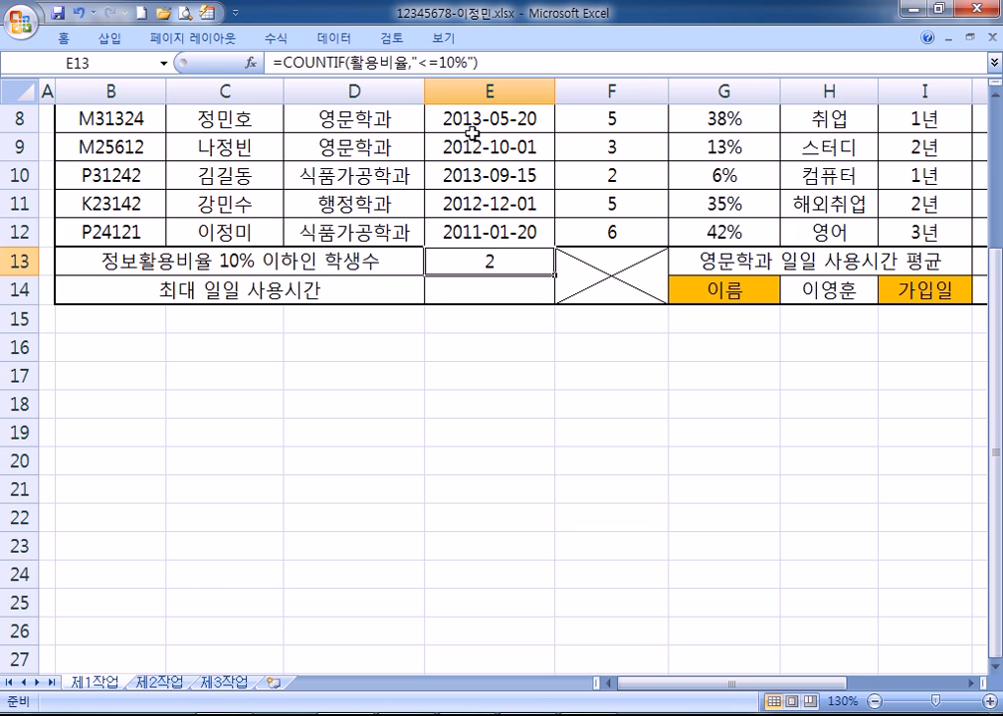
# Select E14, then copy condition (4), 최대 일일 사용시간 ⇒ (MAX 함수), from the PDF into the notes below the COUNTIF formulas.
pyautogui.click(483, 288)
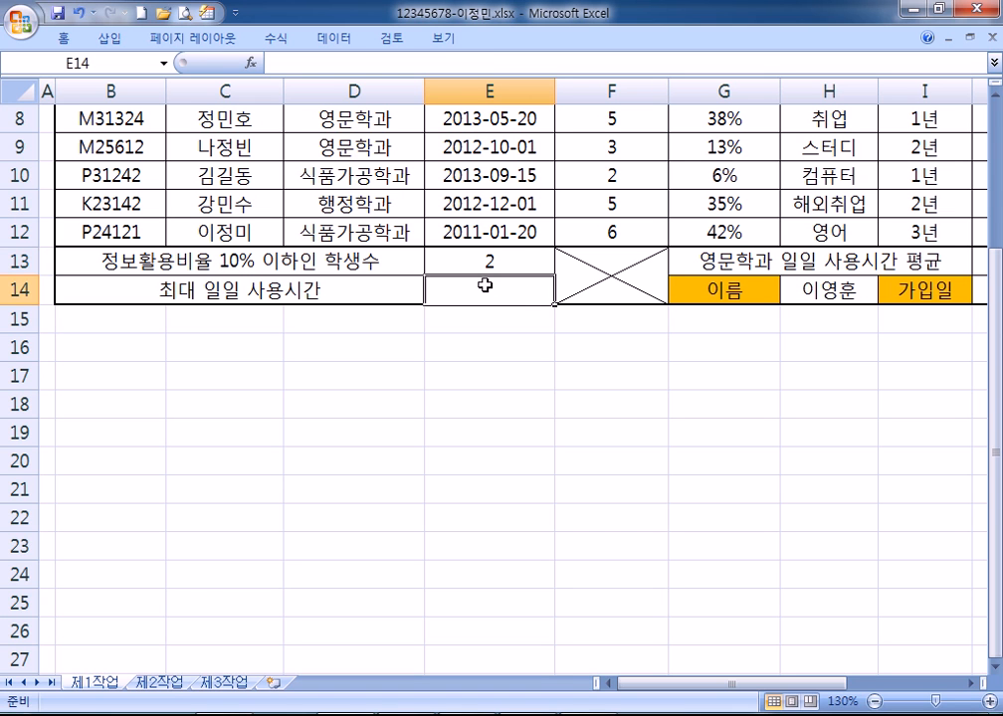
pyautogui.moveTo(508, 714)
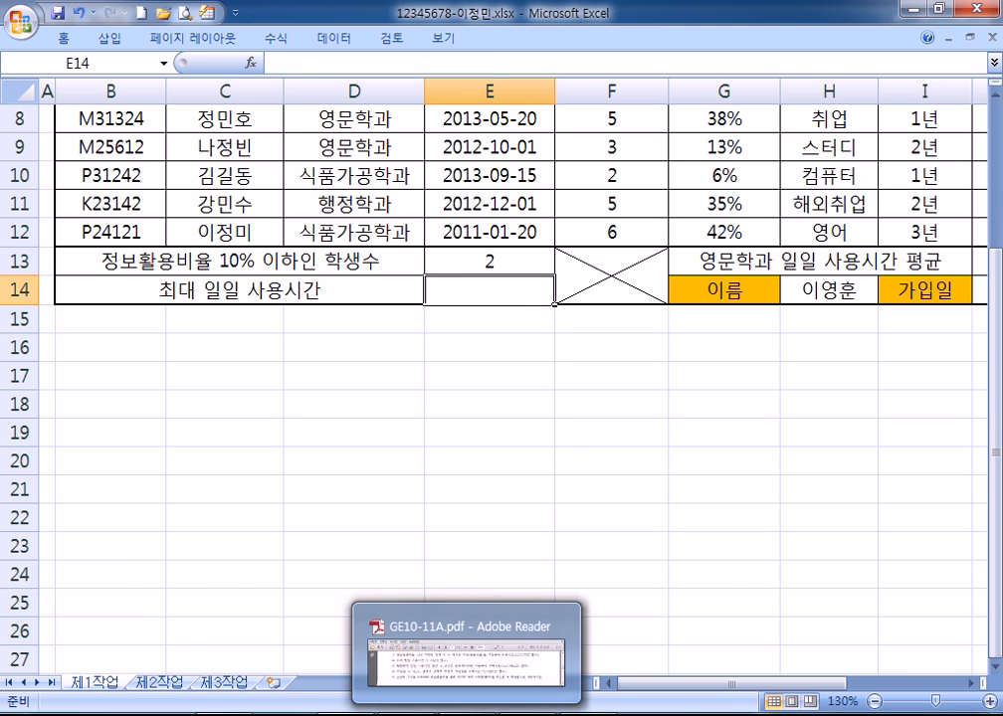
pyautogui.click(501, 657)
pyautogui.scroll(-1, 479, 542)
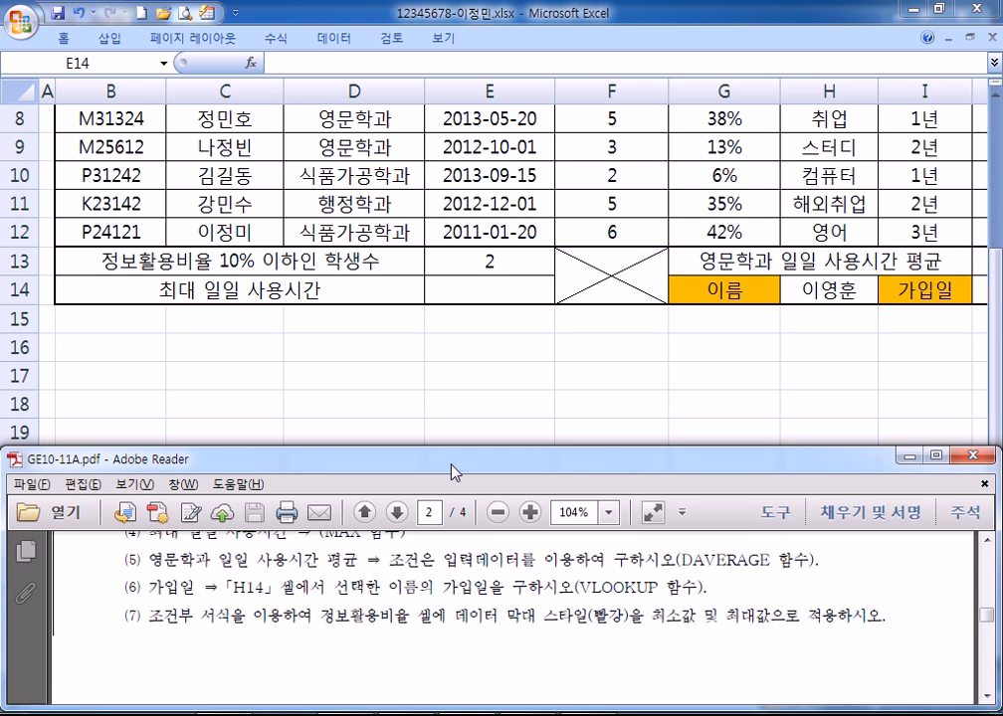
pyautogui.moveTo(450, 465); pyautogui.dragTo(1001, 348)
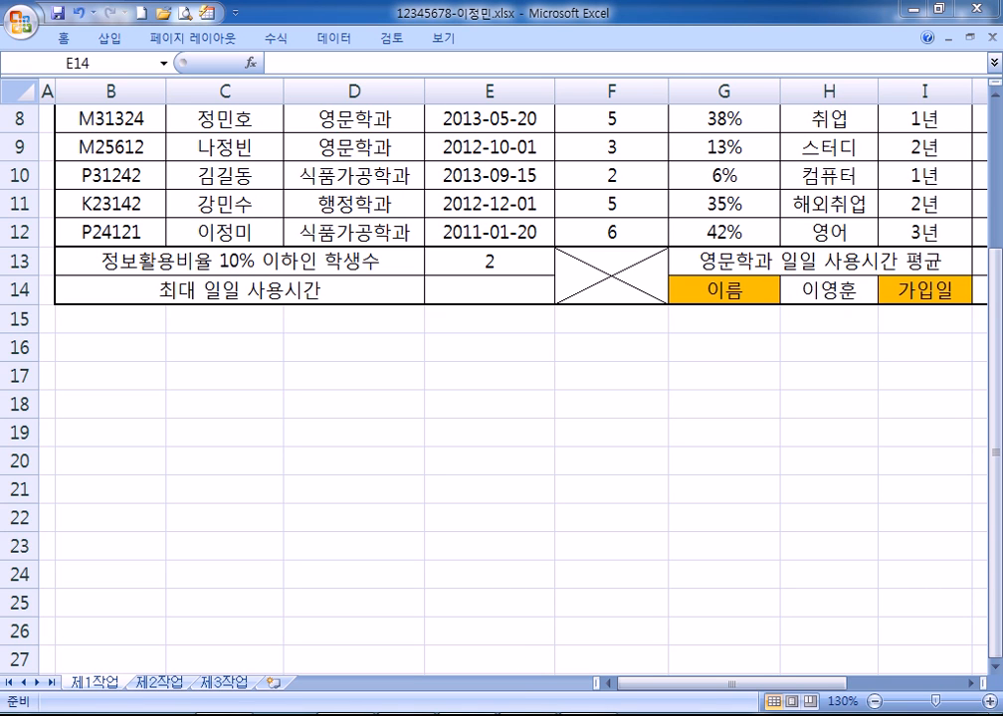
pyautogui.click(606, 714)
pyautogui.click(292, 364)
pyautogui.click(210, 333)
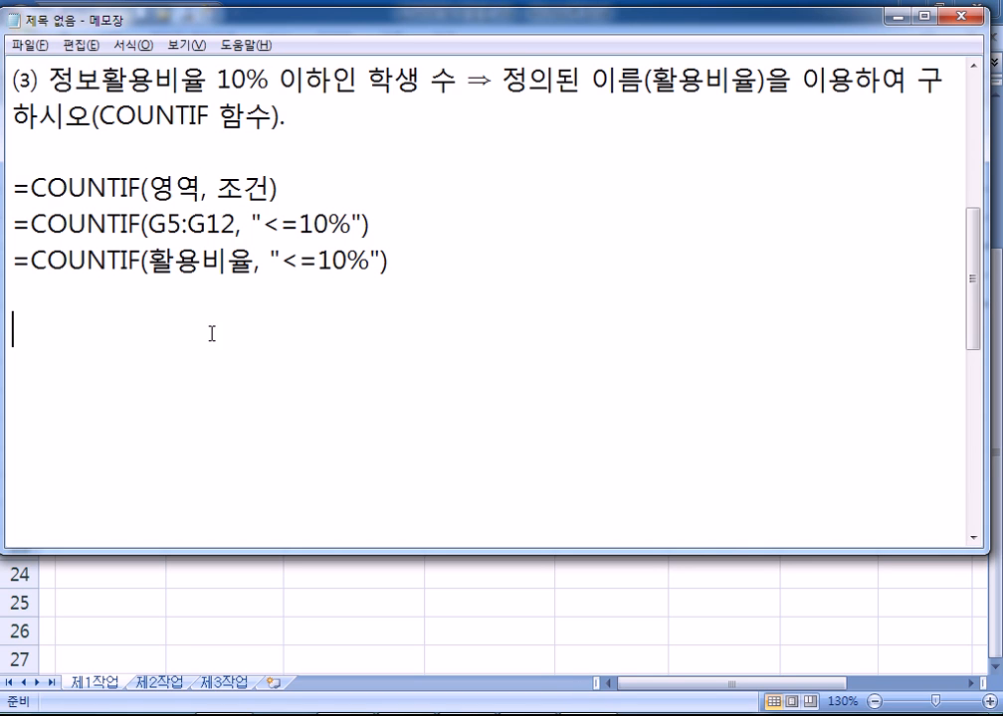
pyautogui.write('⑷ 최대 일일 사용시간 ⇒ (MAX 함수)')
# Add blank lines after condition (4), bring it to the start of the visible notes and place the cursor below it.
pyautogui.press('Return')
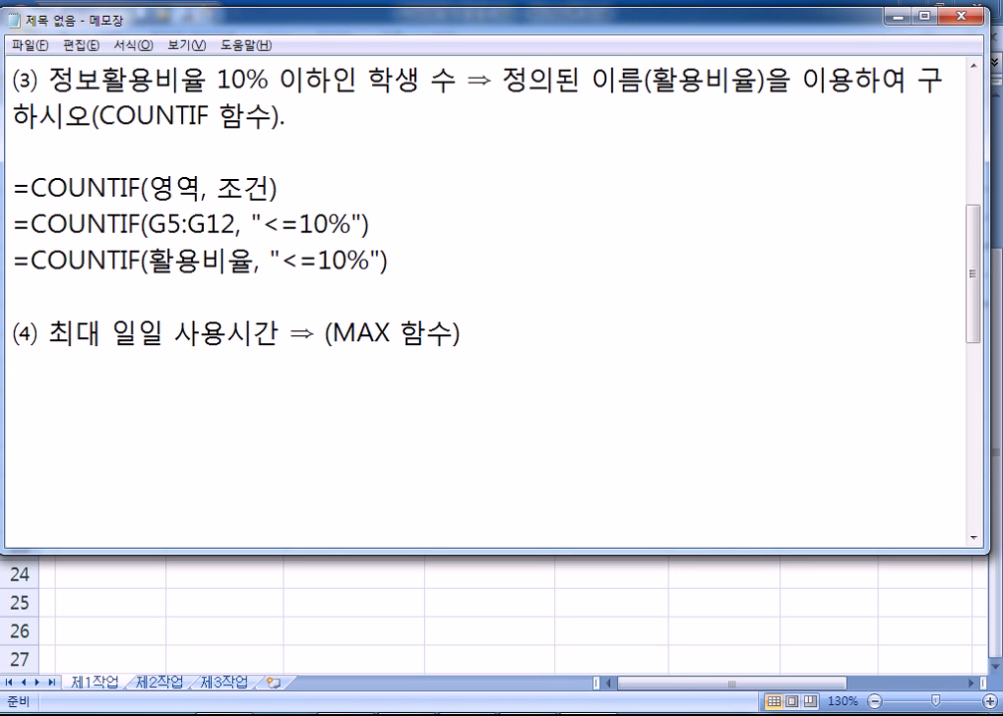
pyautogui.press('Return')
pyautogui.press('Return')
pyautogui.press('Return')
pyautogui.press('Return')
pyautogui.press('Return')
pyautogui.press('Return')
pyautogui.press('Return')
pyautogui.press('Return')
pyautogui.press('Return')
pyautogui.press('Return')
pyautogui.press('Return')
pyautogui.click(40, 111)
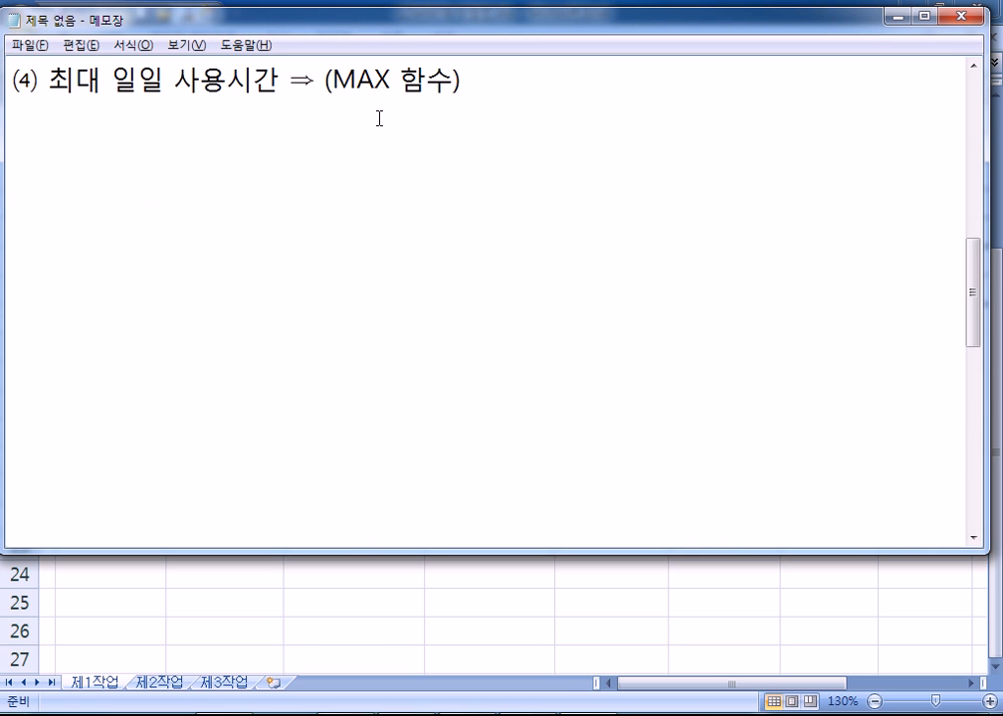
# Write =MAX(F5:F12) below condition (4) in the notes, using the 일일 사용시간 range, and return to the worksheet.
pyautogui.click(410, 591)
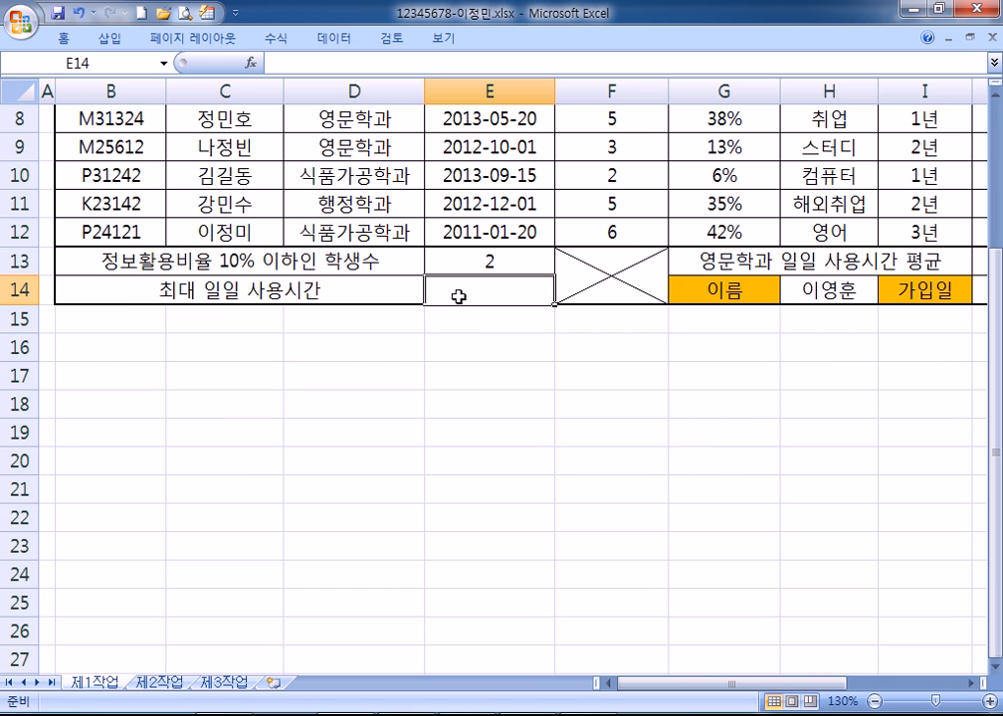
pyautogui.scroll(2, 461, 296)
pyautogui.moveTo(587, 240); pyautogui.dragTo(607, 430)
pyautogui.hotkey('alt', 'Tab')
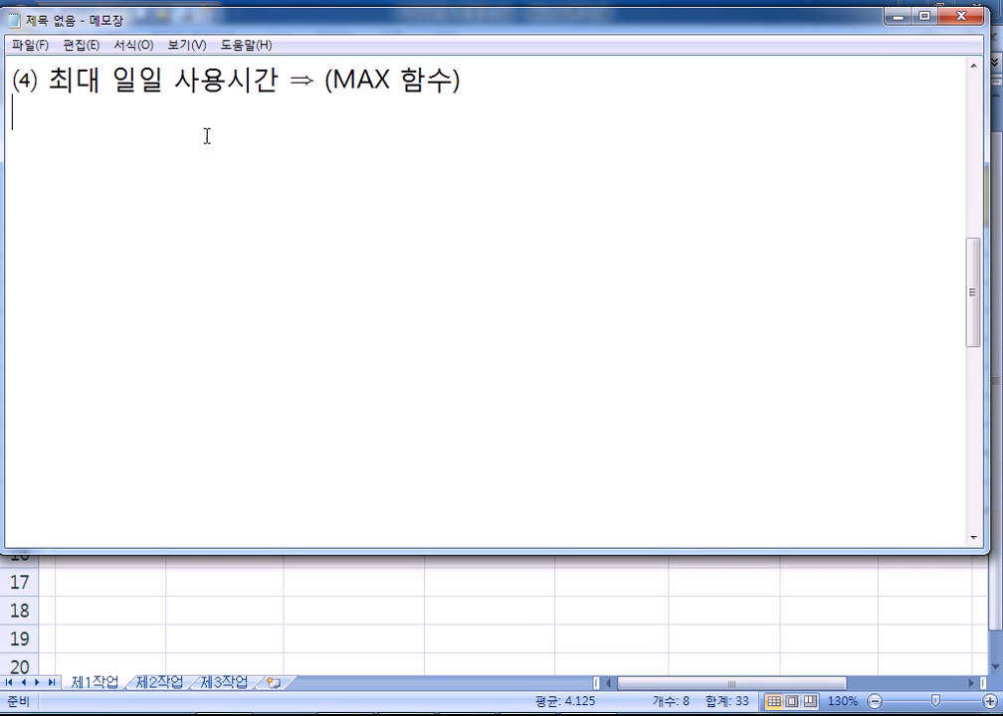
pyautogui.write('=MAX(')
pyautogui.hotkey('alt', 'Tab')
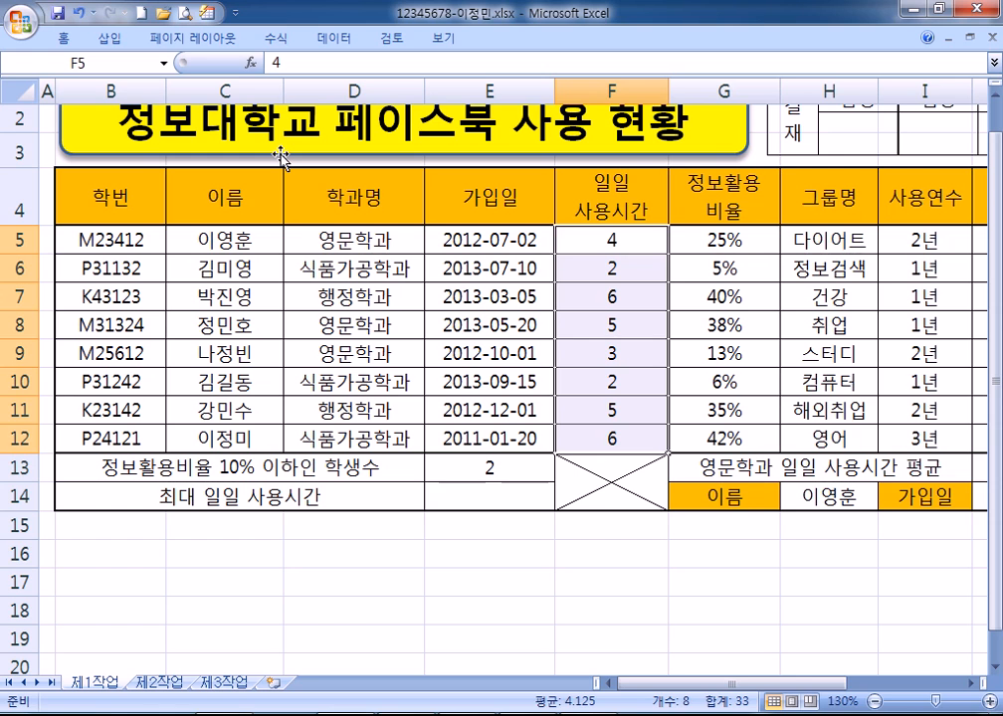
pyautogui.hotkey('alt', 'Tab')
pyautogui.write('G')
pyautogui.press('BackSpace')
pyautogui.write('F5:F12)')
pyautogui.press('Return')
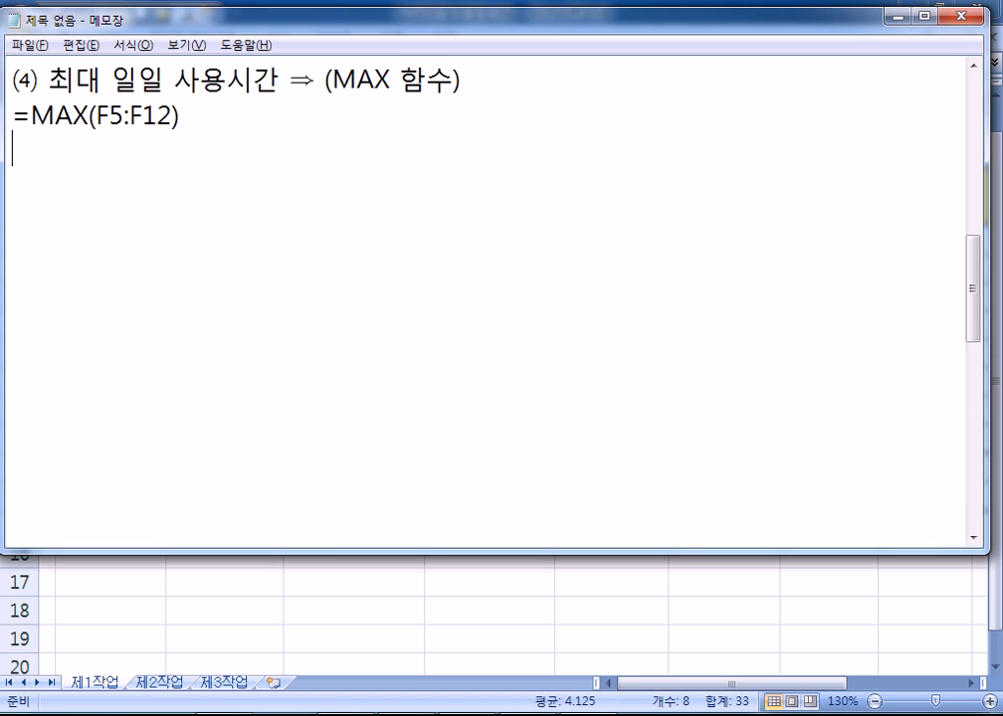
pyautogui.hotkey('alt', 'Tab')
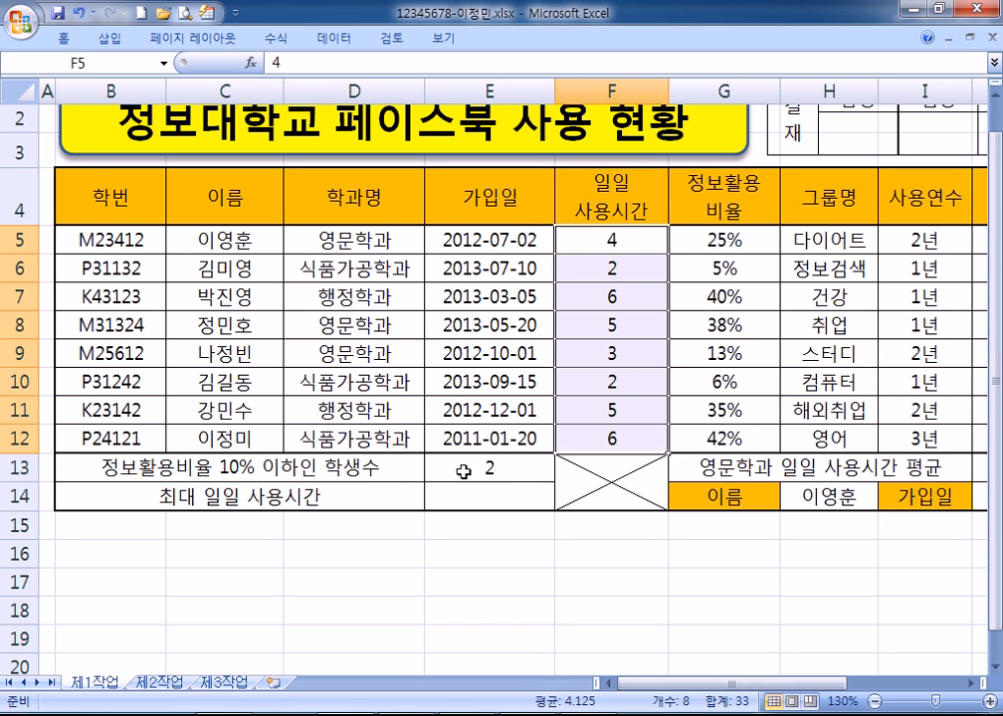
# Calculate the maximum daily usage time in E14 with the formula =MAX(F5:F12).
pyautogui.click(482, 499)
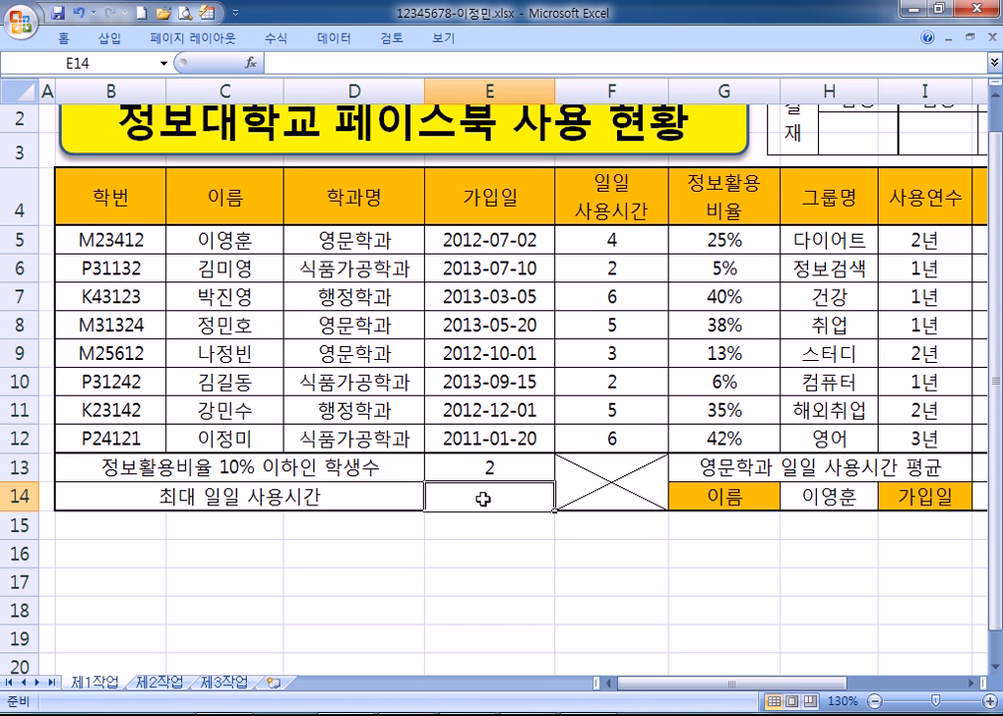
pyautogui.write('=MAX(')
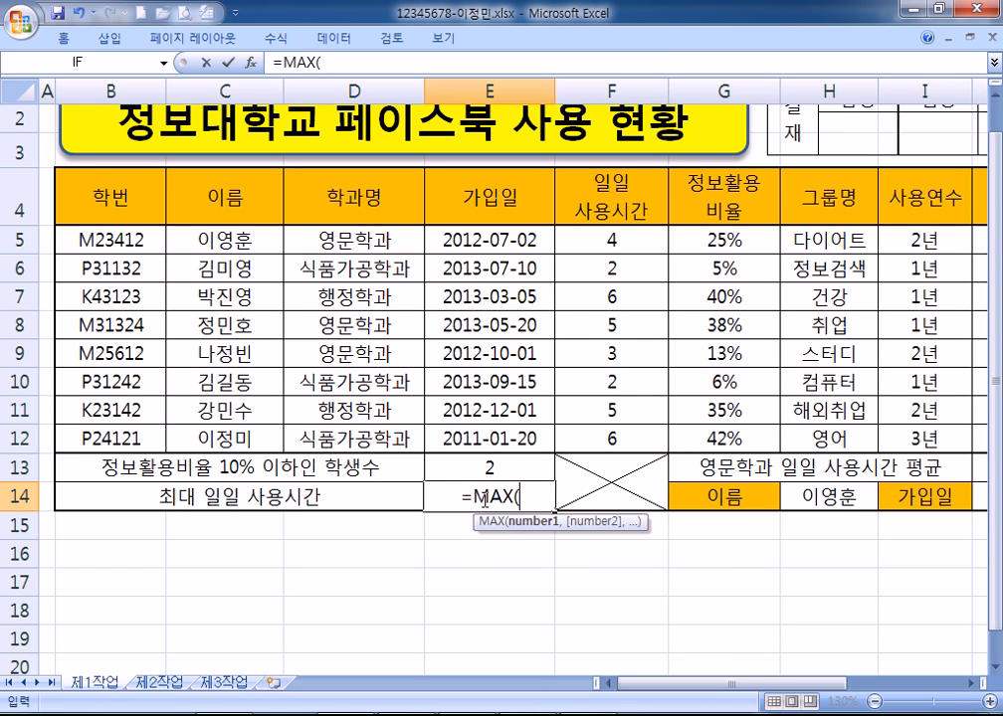
pyautogui.click(635, 237)
pyautogui.moveTo(630, 260); pyautogui.dragTo(622, 436)
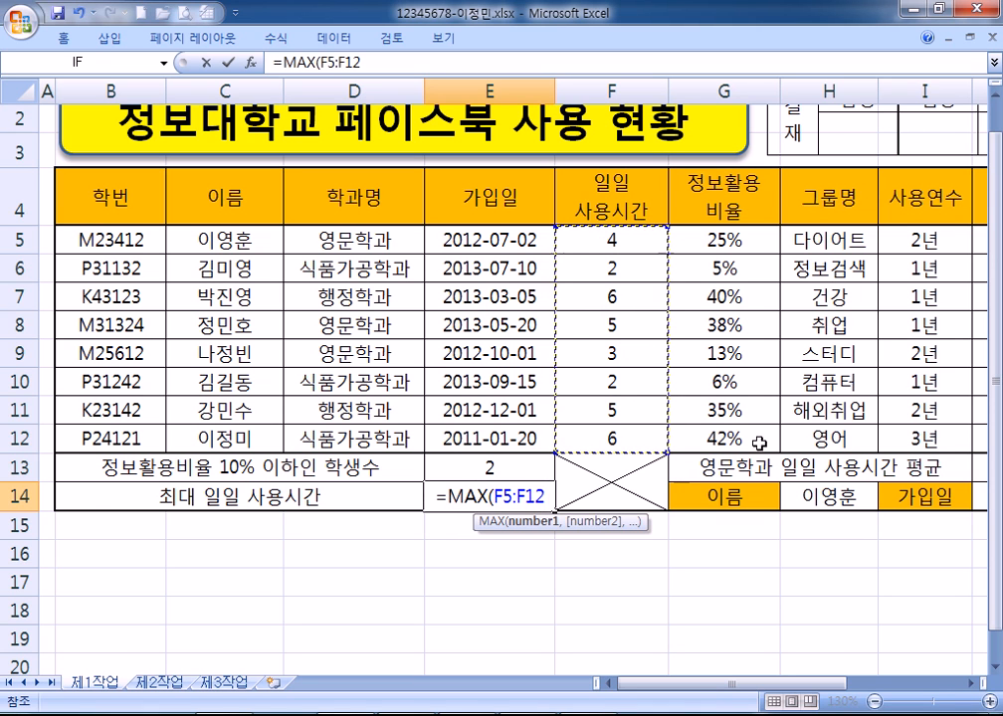
pyautogui.press('Return')
pyautogui.click(611, 294)
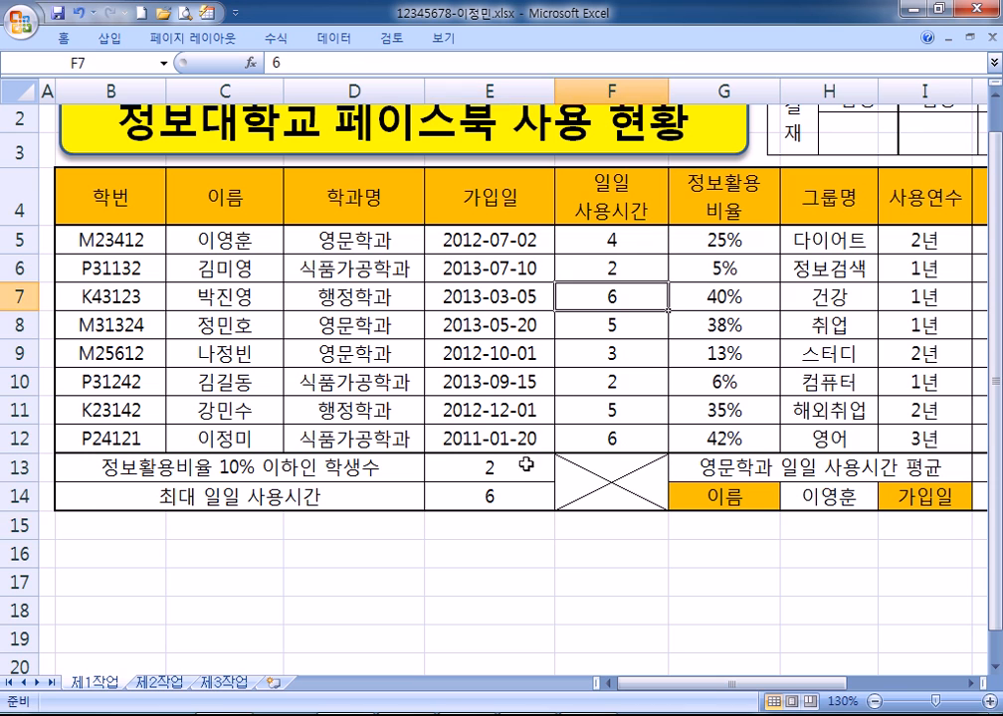
pyautogui.click(506, 498)
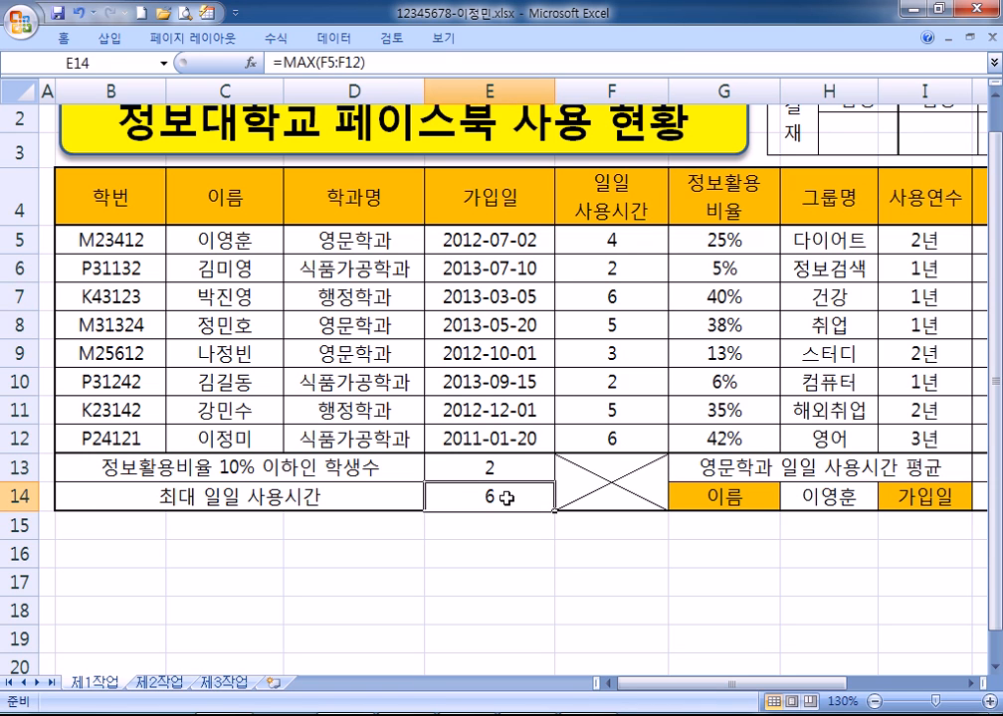
# Switch to Notepad, shorten its window and paste question (5) on the 영문학과 DAVERAGE calculation below the MAX formula.
pyautogui.hotkey('alt', 'Tab')
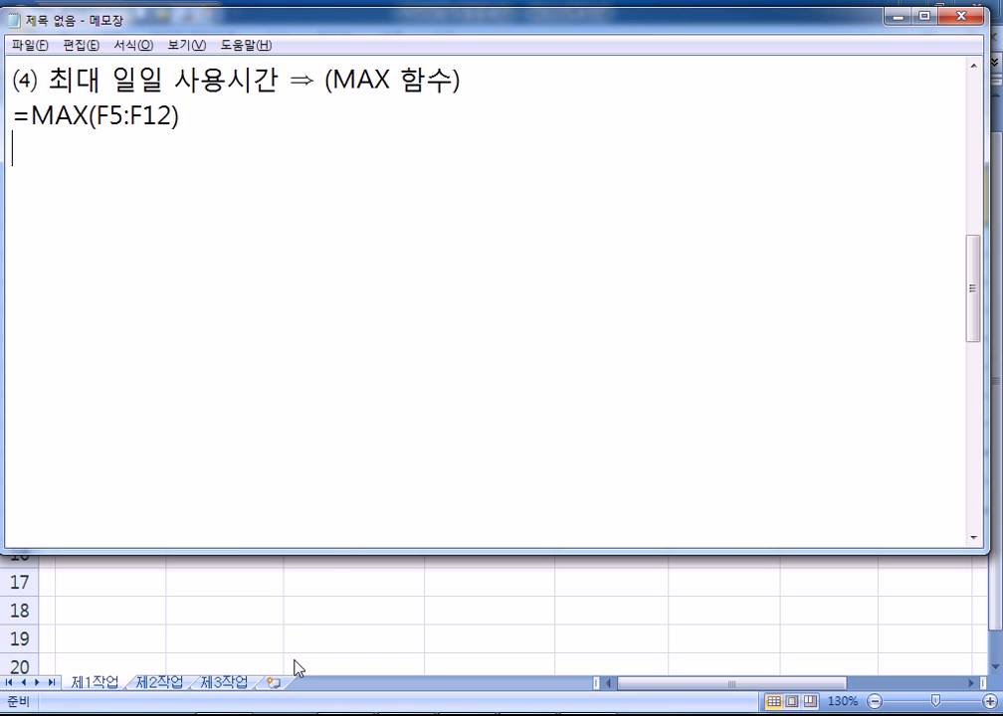
pyautogui.moveTo(331, 549); pyautogui.dragTo(334, 331)
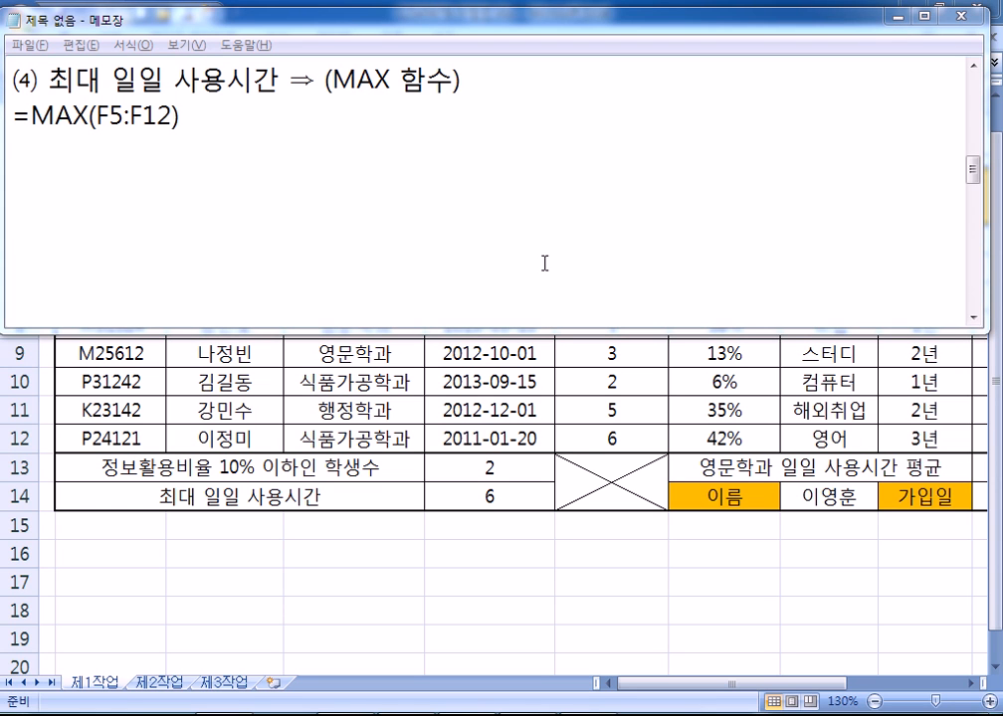
pyautogui.click(253, 213)
pyautogui.hotkey('ctrl', 'v')
pyautogui.click(104, 149)
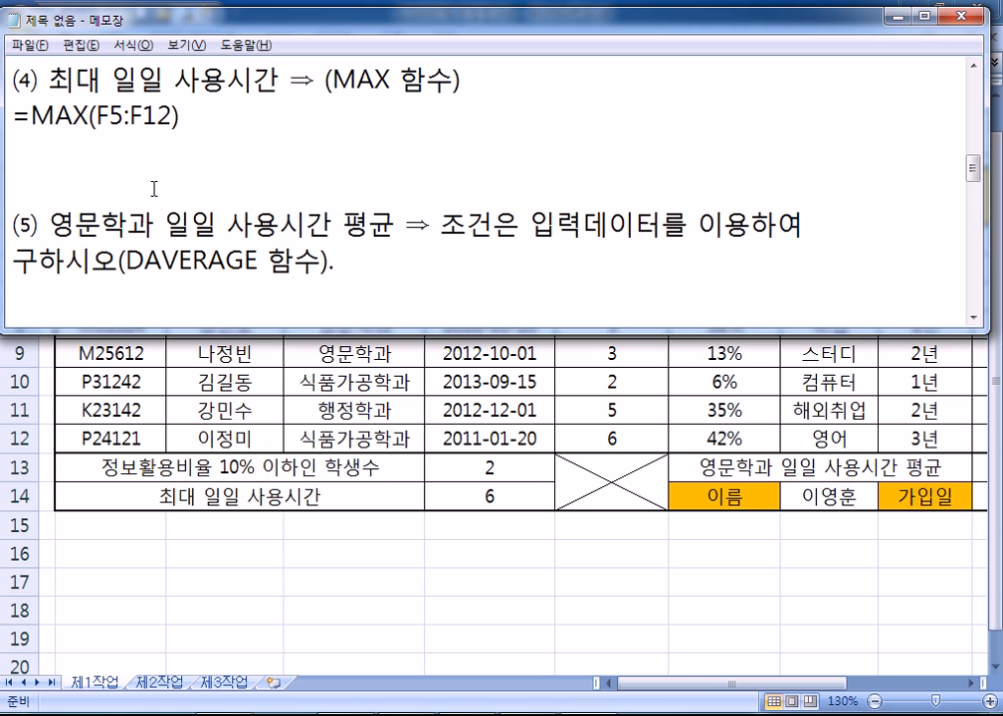
# Remove the extra blank line above question (5) in the notes and add empty lines beneath its text.
pyautogui.click(144, 186)
pyautogui.press('Delete')
pyautogui.click(412, 251)
pyautogui.press('Return')
pyautogui.press('Return')
pyautogui.press('Return')
pyautogui.press('Return')
pyautogui.click(62, 174)
pyautogui.click(55, 166)
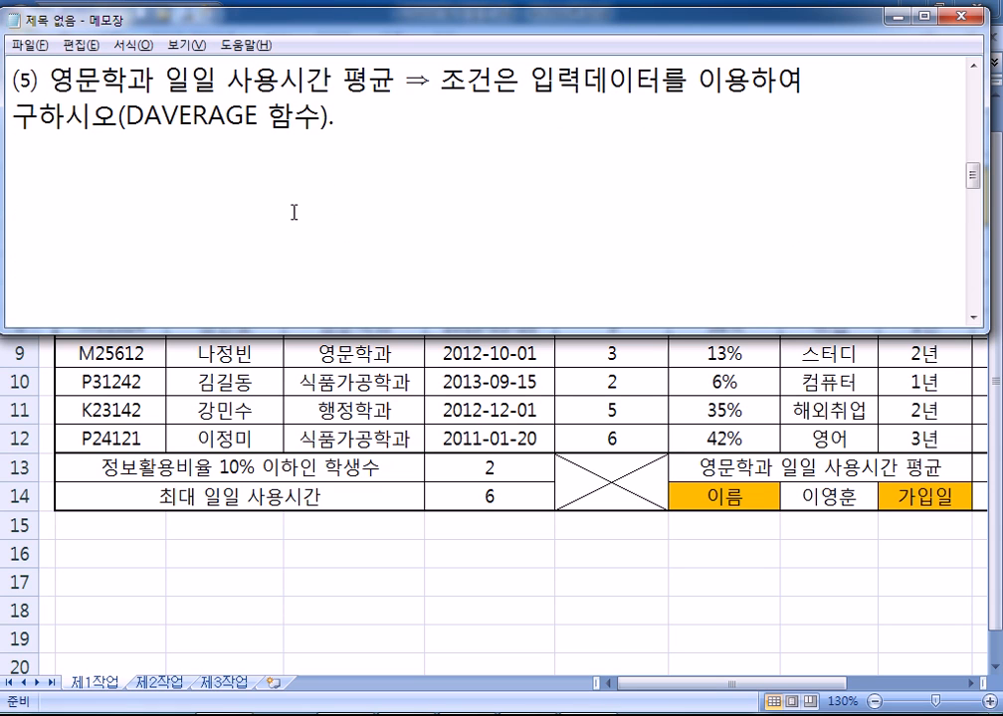
pyautogui.click(587, 476)
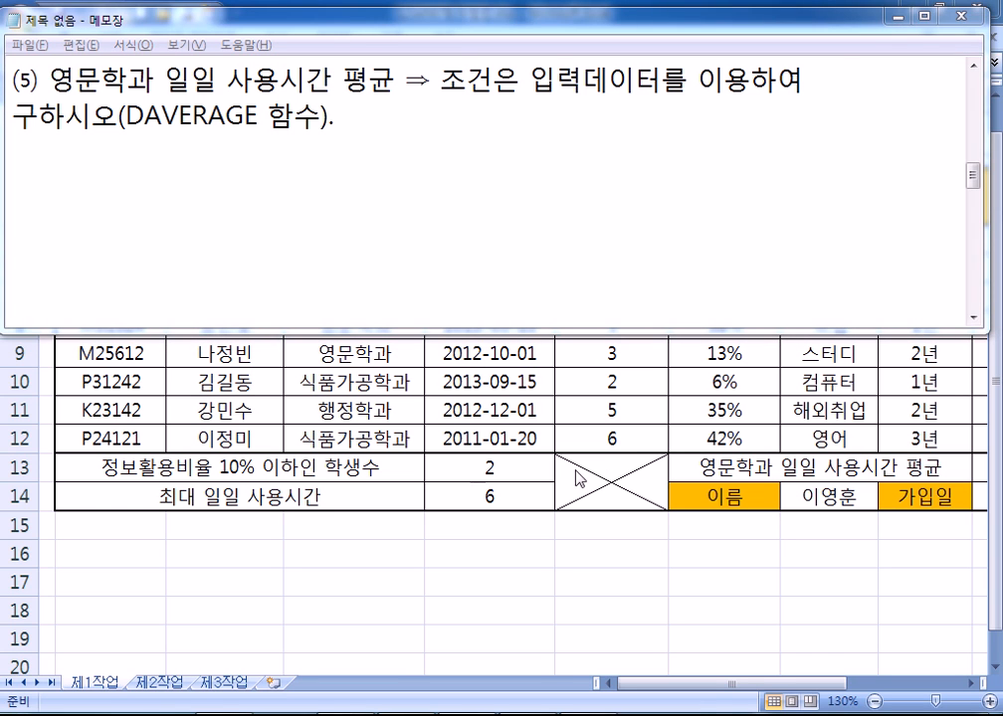
pyautogui.click(109, 150)
# Switch back to Excel and start a DAVERAGE formula in J13 for the 영문학과 average daily usage time.
pyautogui.click(610, 583)
pyautogui.moveTo(779, 685); pyautogui.dragTo(924, 691)
pyautogui.click(628, 467)
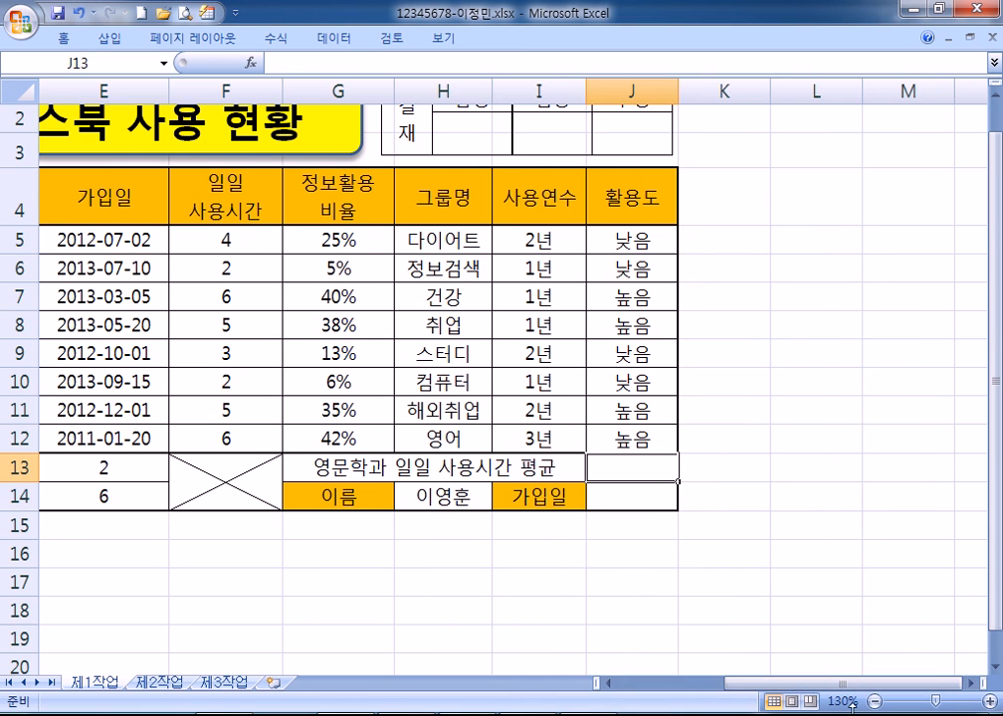
pyautogui.moveTo(777, 688); pyautogui.dragTo(771, 688)
pyautogui.write('=')
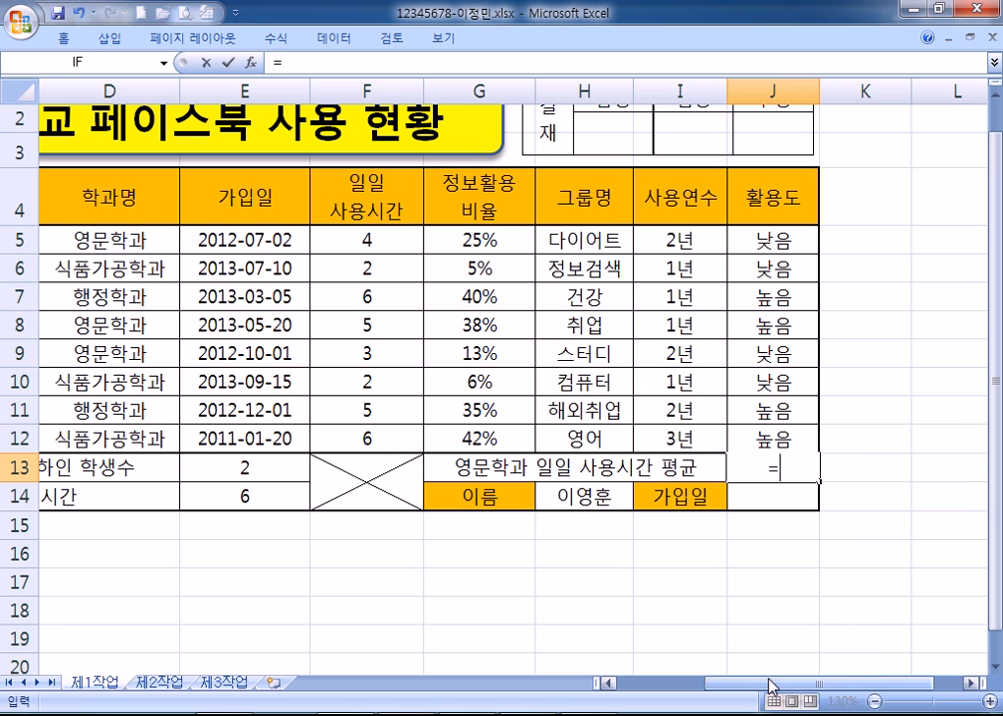
pyautogui.write('DAVE')
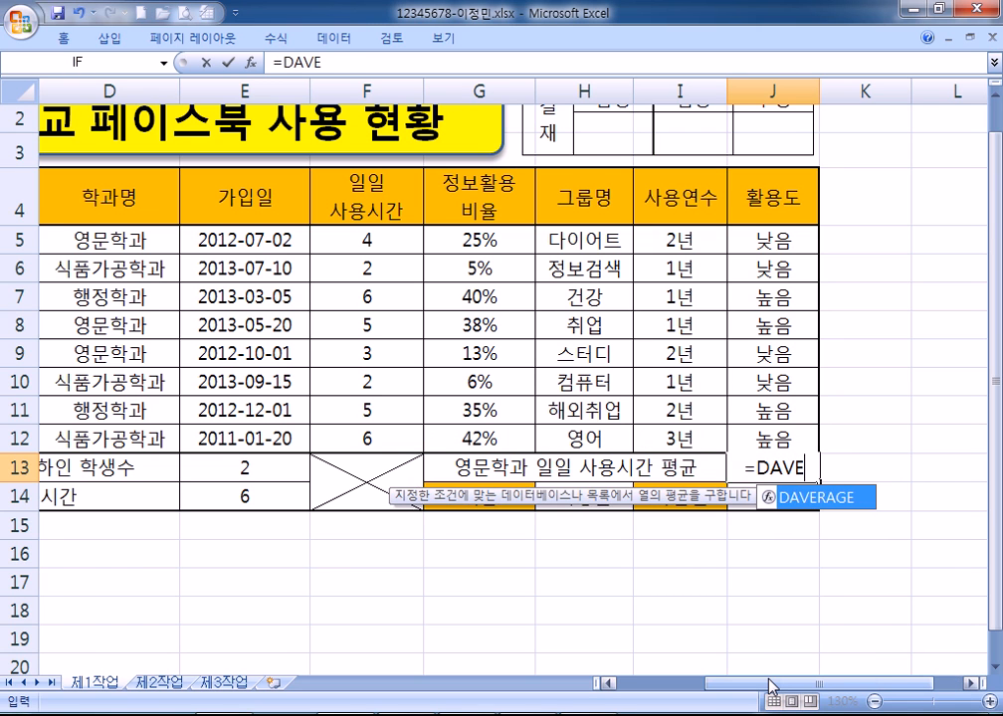
pyautogui.press('Tab')
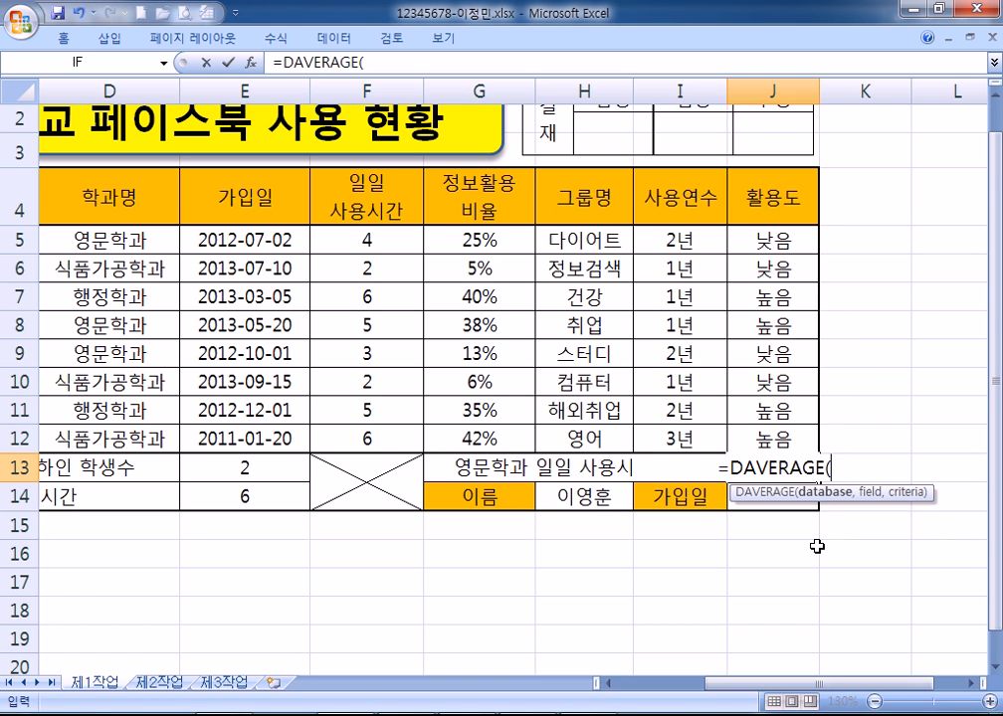
# Set the DAVERAGE database argument to the table range B4:H12, headers included.
pyautogui.moveTo(798, 684); pyautogui.dragTo(736, 684)
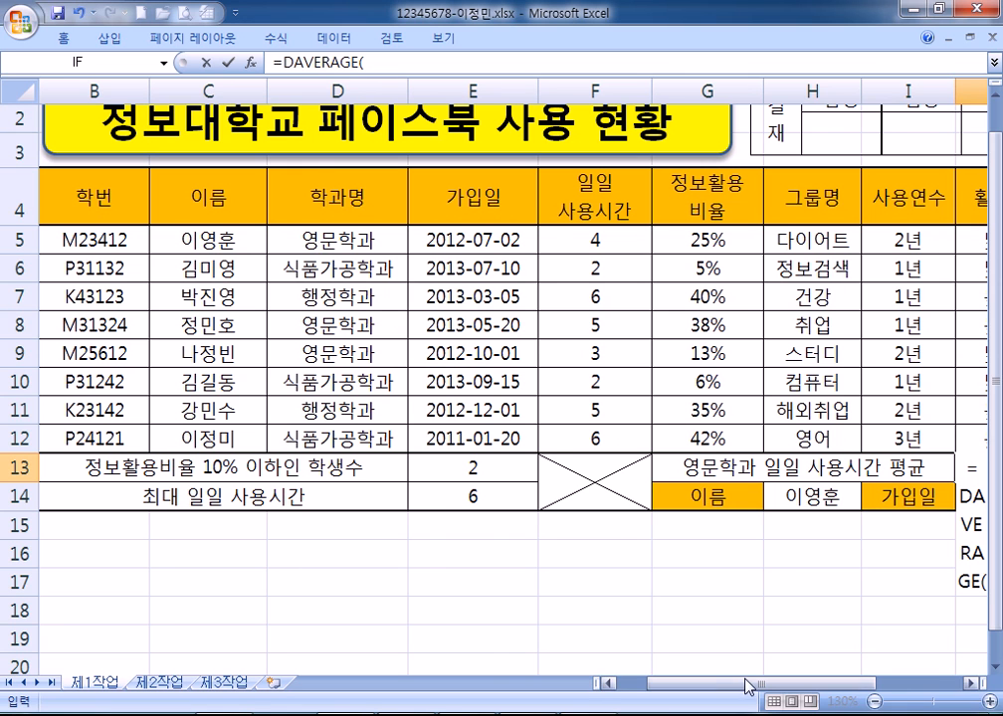
pyautogui.moveTo(779, 686); pyautogui.dragTo(913, 694)
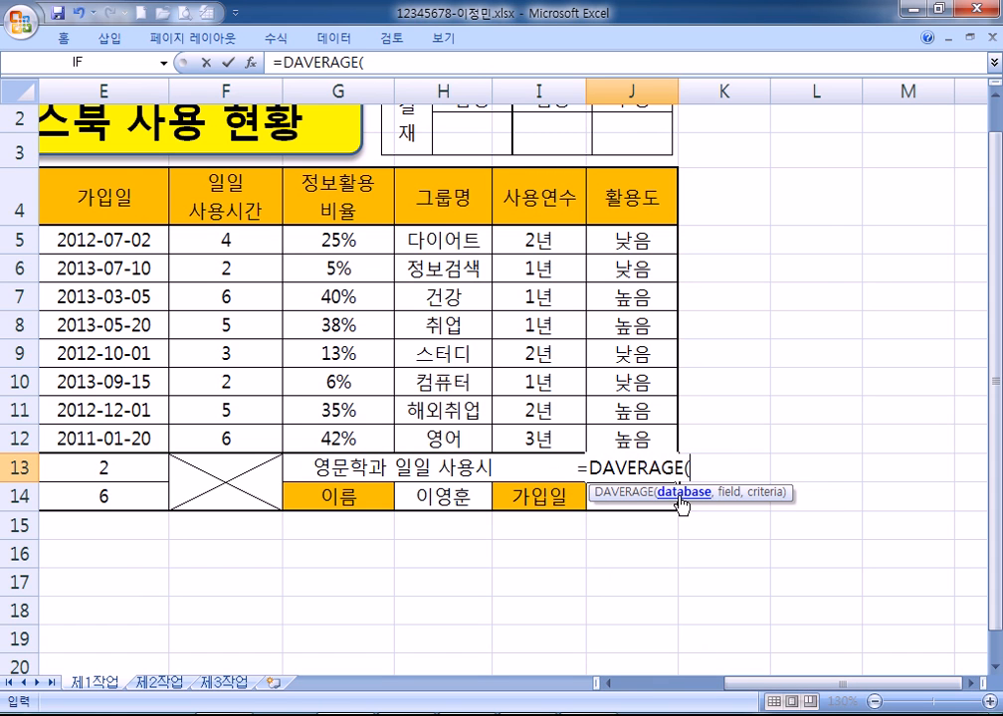
pyautogui.moveTo(741, 686); pyautogui.dragTo(656, 685)
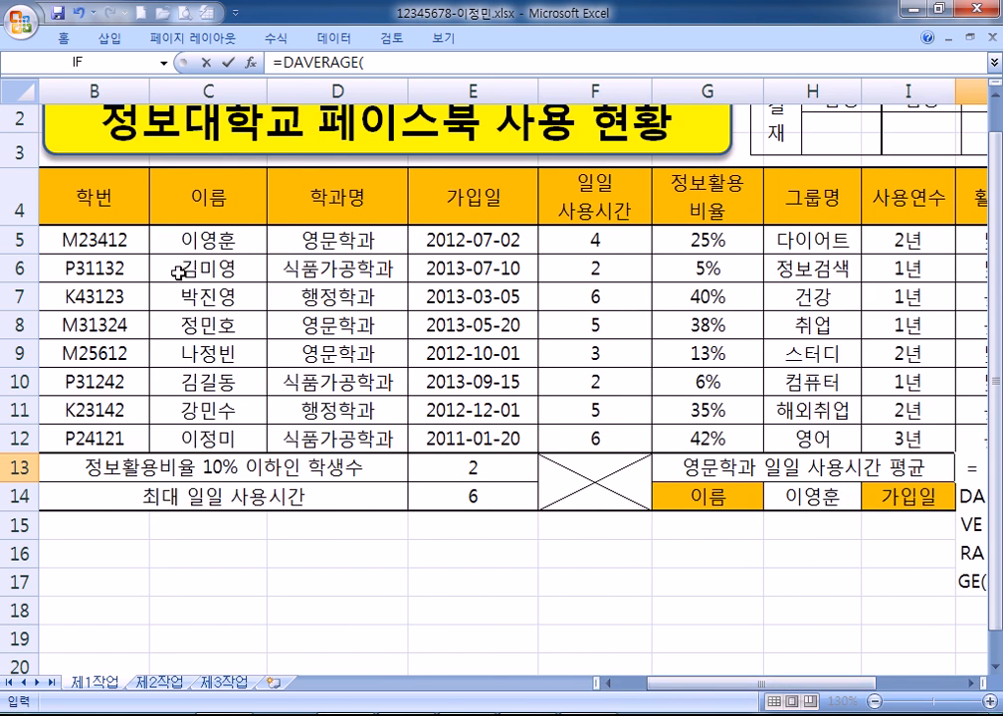
pyautogui.moveTo(99, 199); pyautogui.dragTo(804, 437)
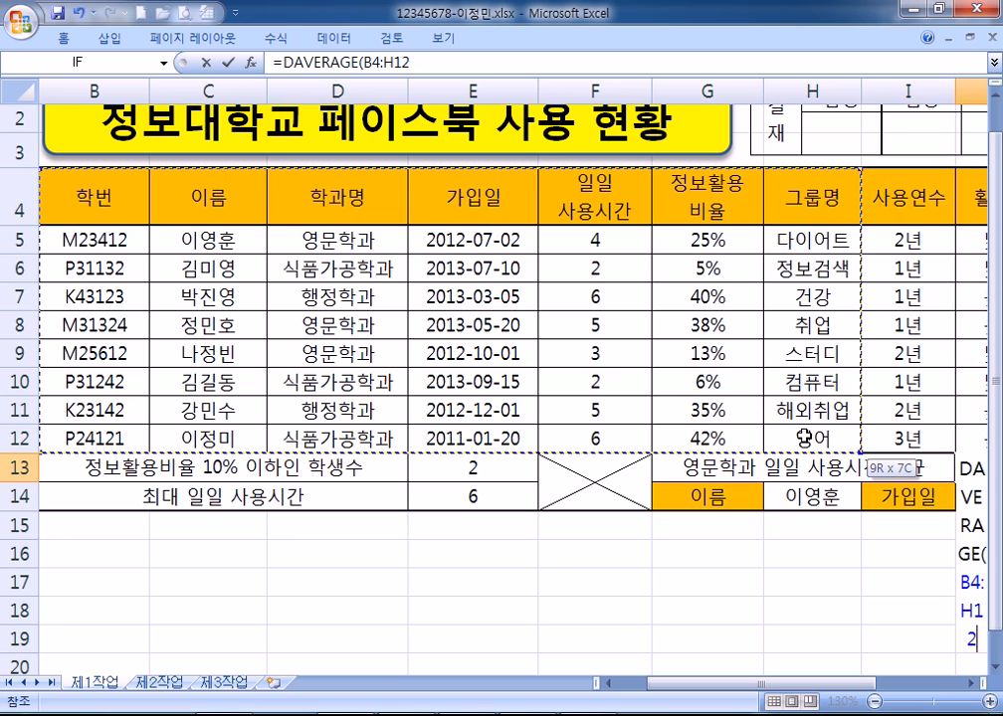
pyautogui.moveTo(804, 437); pyautogui.dragTo(804, 438)
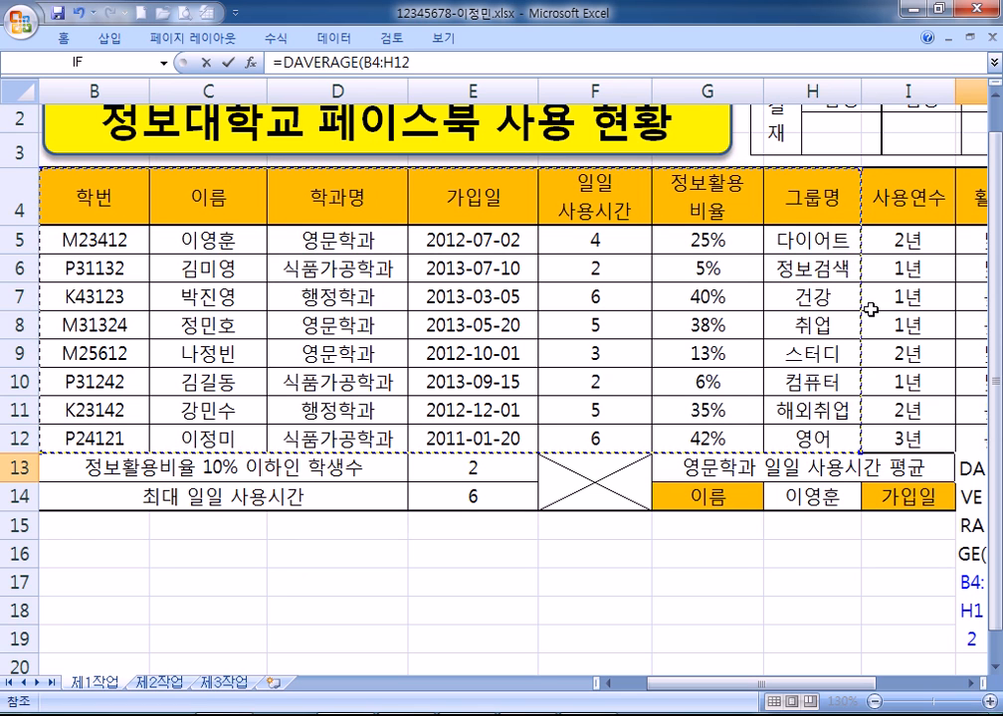
pyautogui.moveTo(859, 685); pyautogui.dragTo(885, 686)
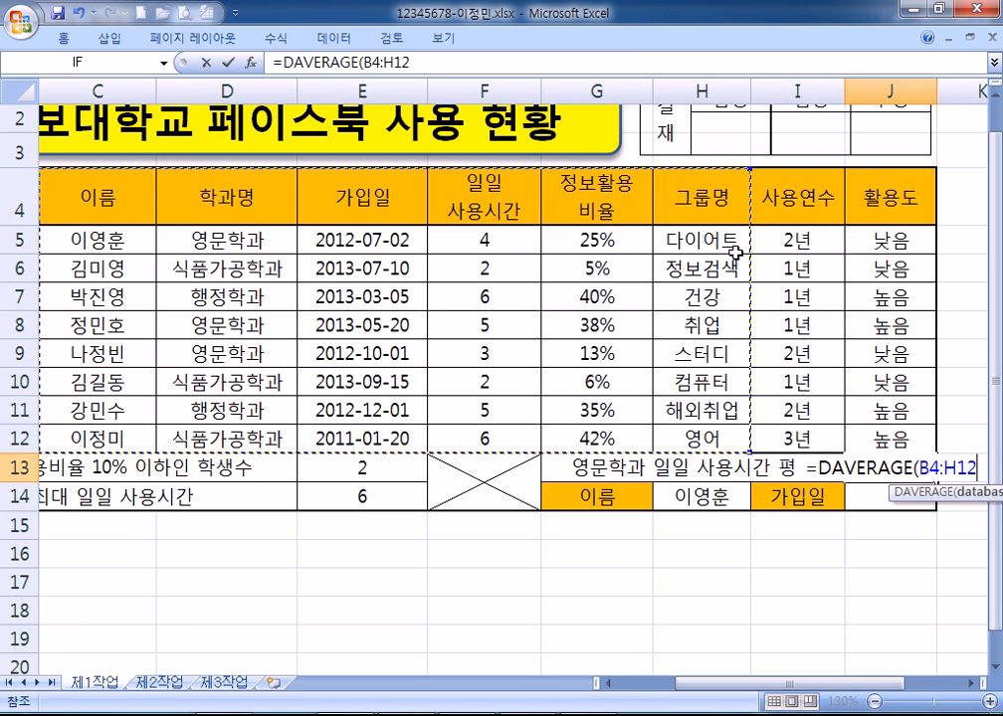
pyautogui.scroll(-1, 736, 252)
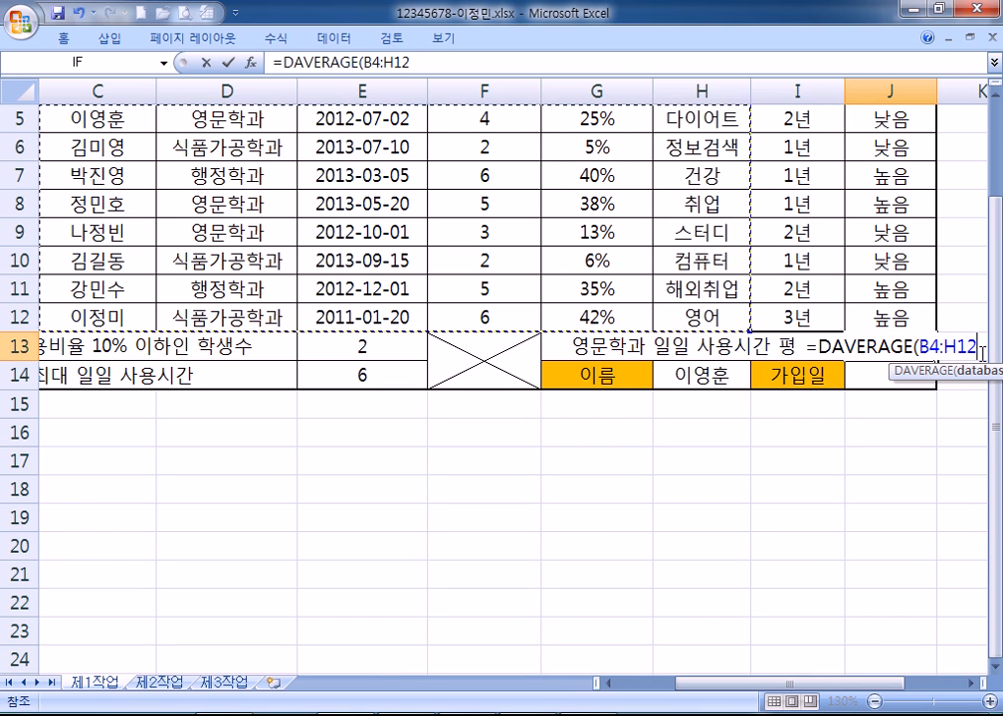
pyautogui.write(',')
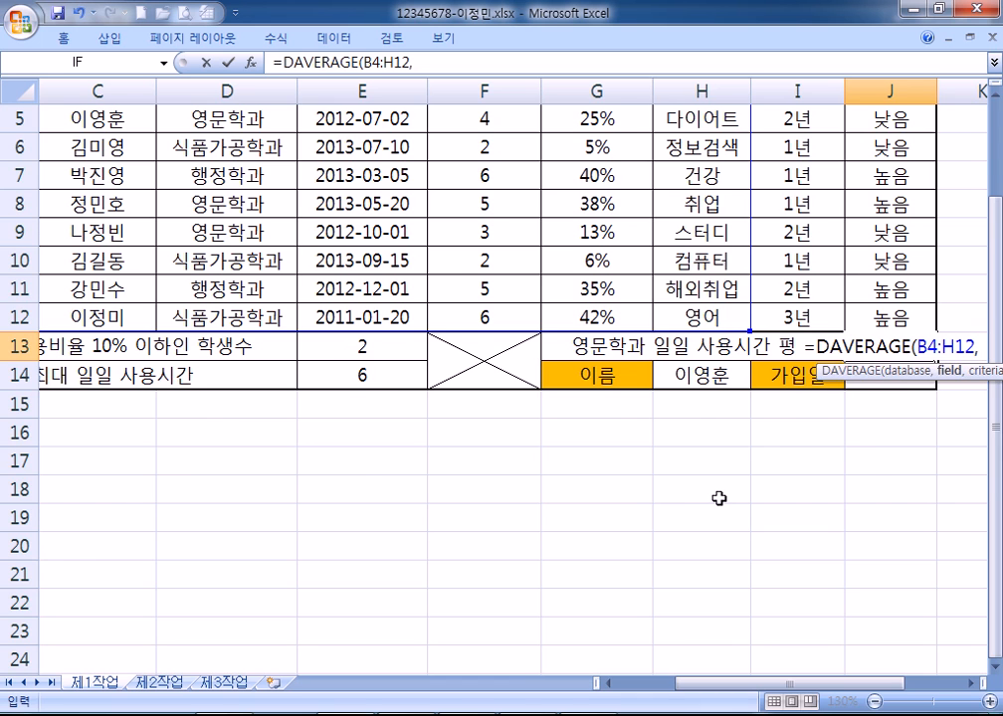
# Set the DAVERAGE field argument to the 일일 사용시간 header in F4.
pyautogui.scroll(1, 720, 497)
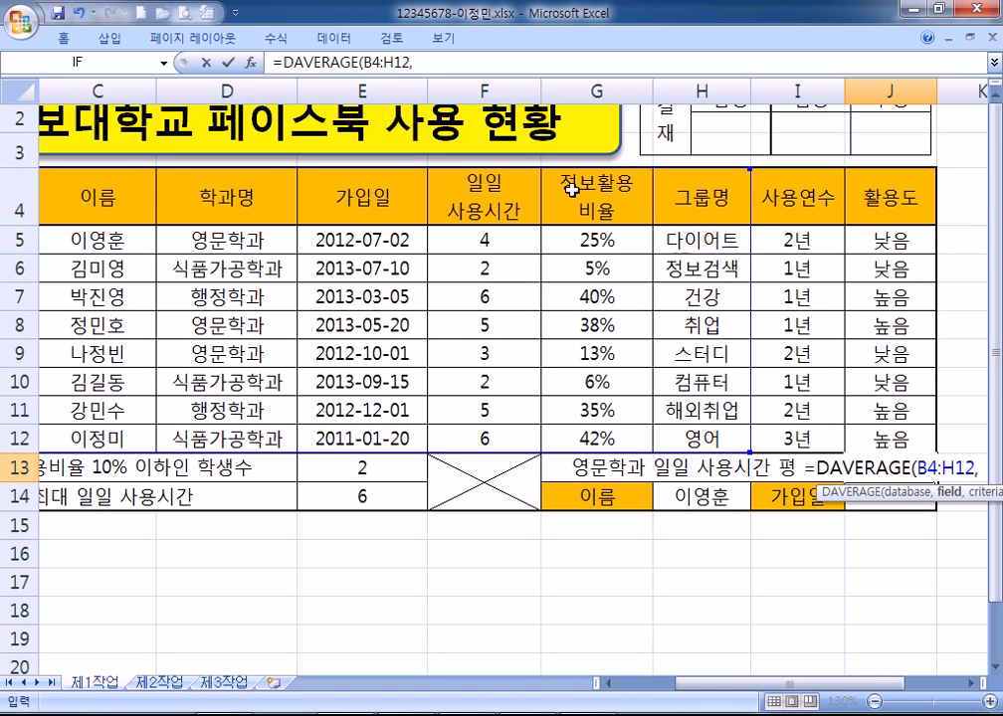
pyautogui.click(482, 192)
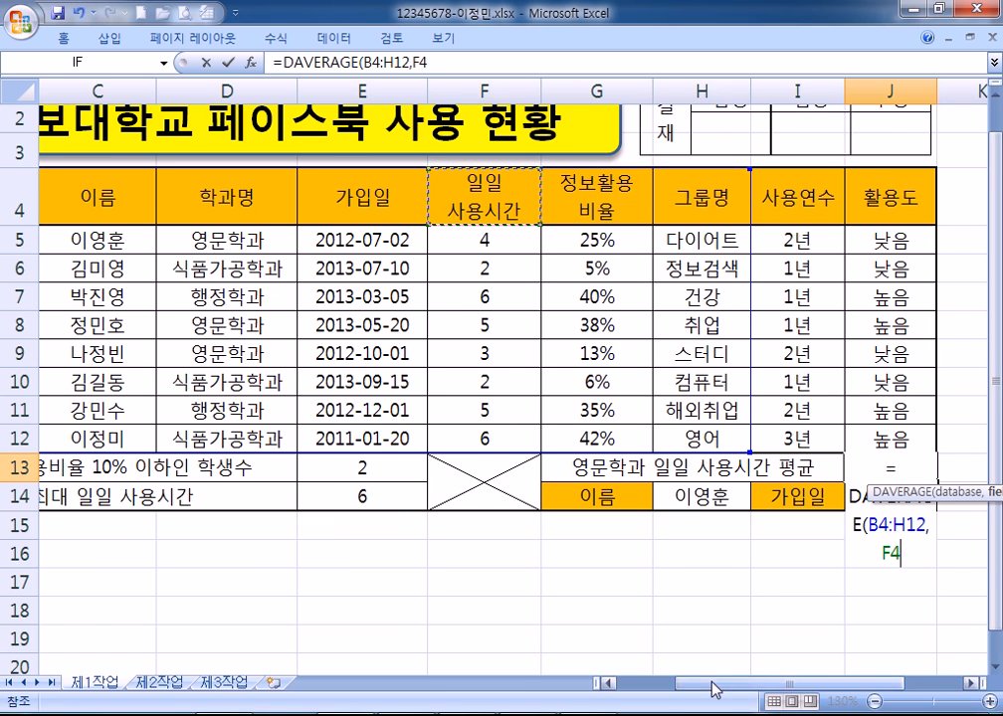
pyautogui.moveTo(712, 684); pyautogui.dragTo(684, 684)
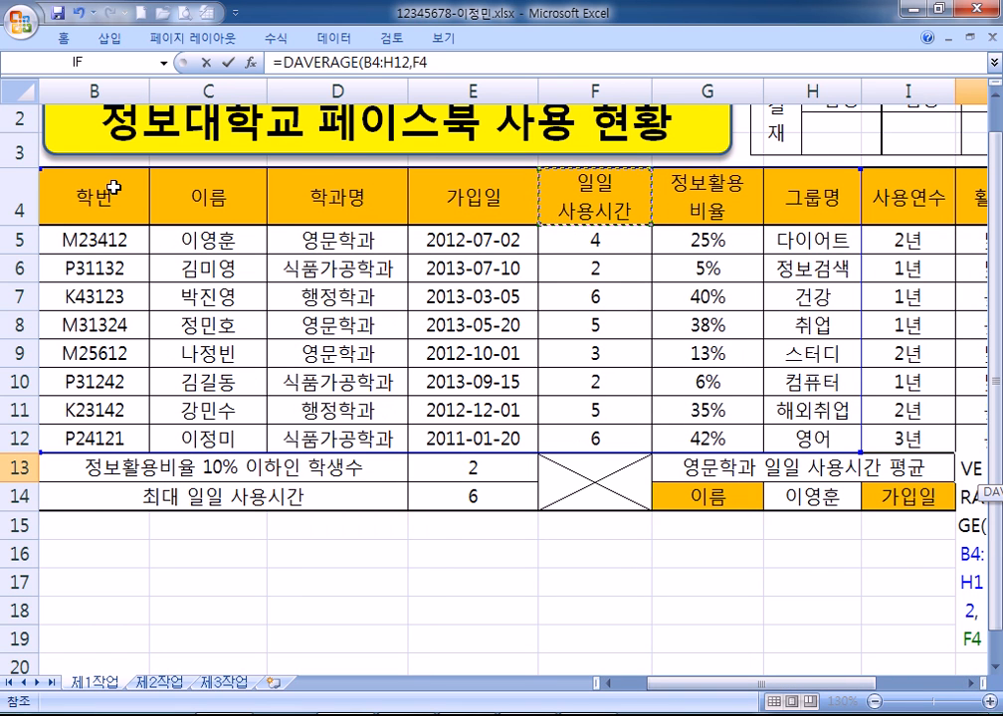
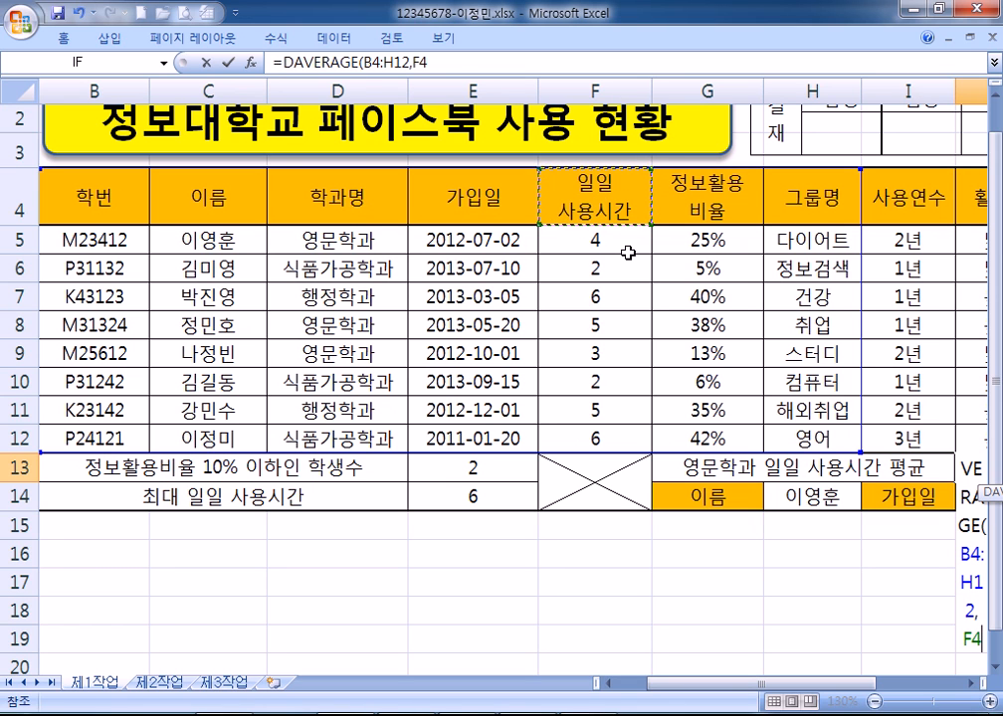
pyautogui.write(',')
# Set the DAVERAGE criteria to D4:D5 and complete the formula =DAVERAGE(B4:H12,F4,D4:D5).
pyautogui.moveTo(830, 685); pyautogui.dragTo(913, 686)
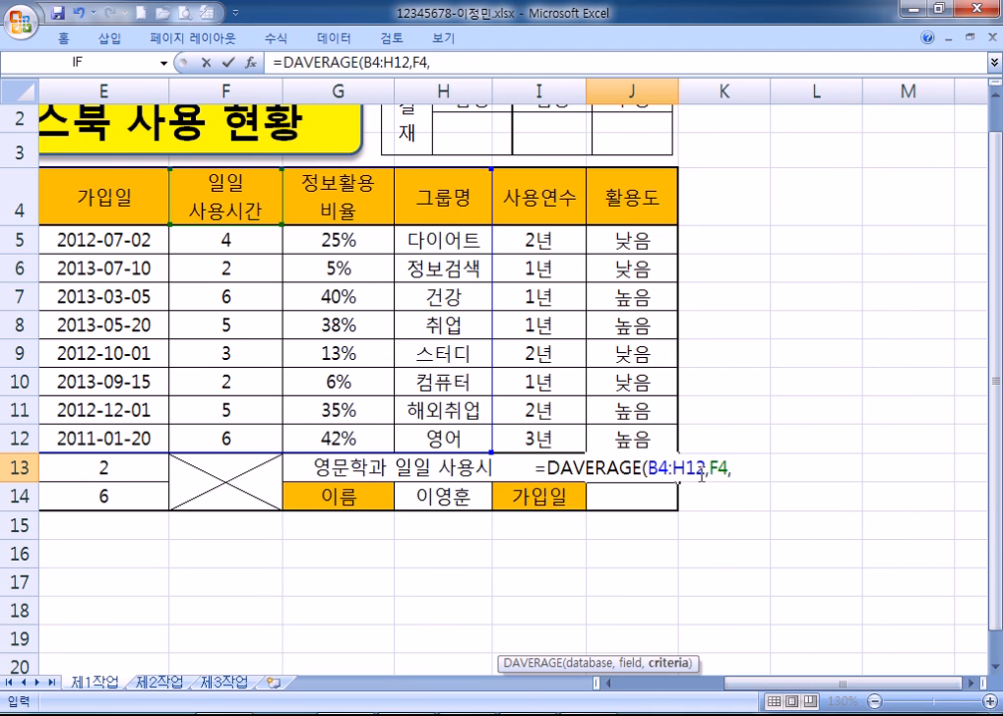
pyautogui.click(741, 468)
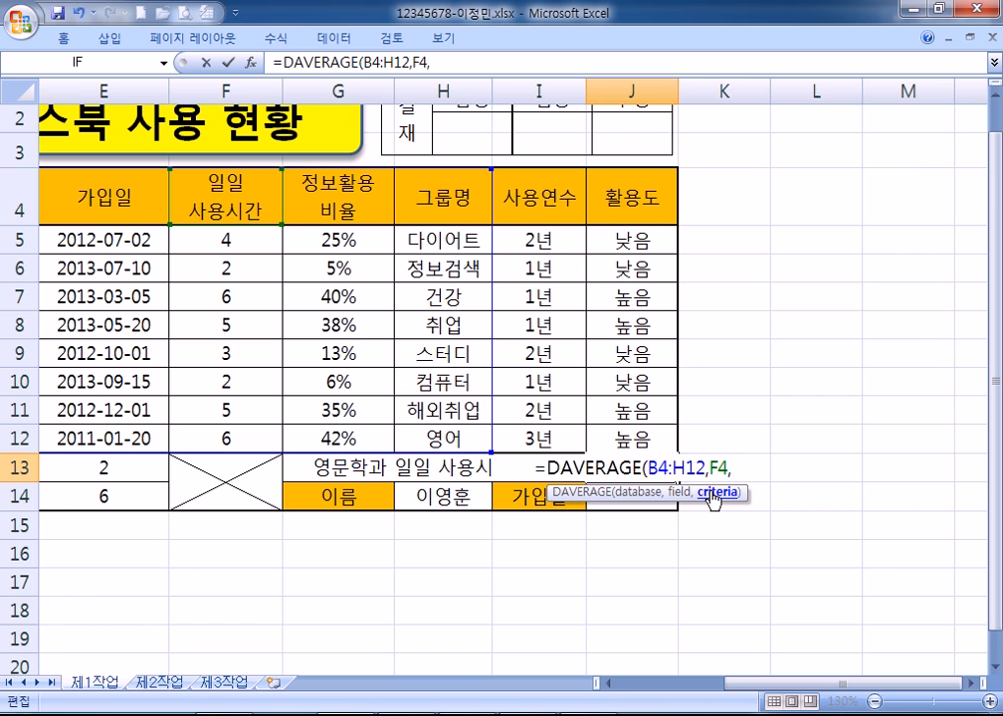
pyautogui.moveTo(776, 686); pyautogui.dragTo(690, 690)
pyautogui.moveTo(296, 199); pyautogui.dragTo(318, 239)
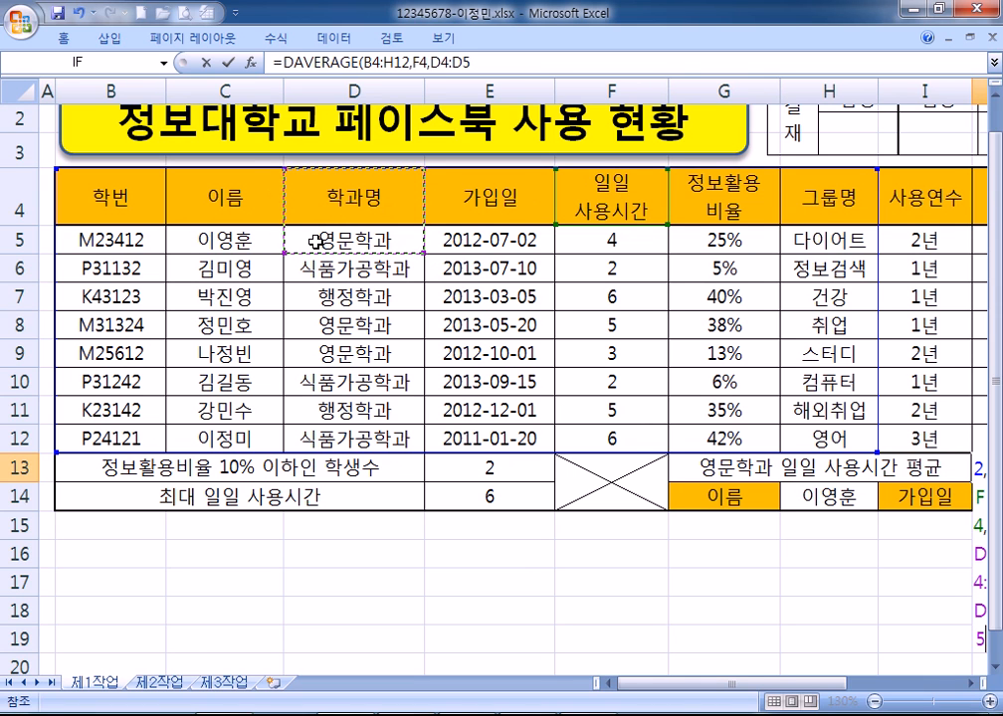
pyautogui.press('Return')
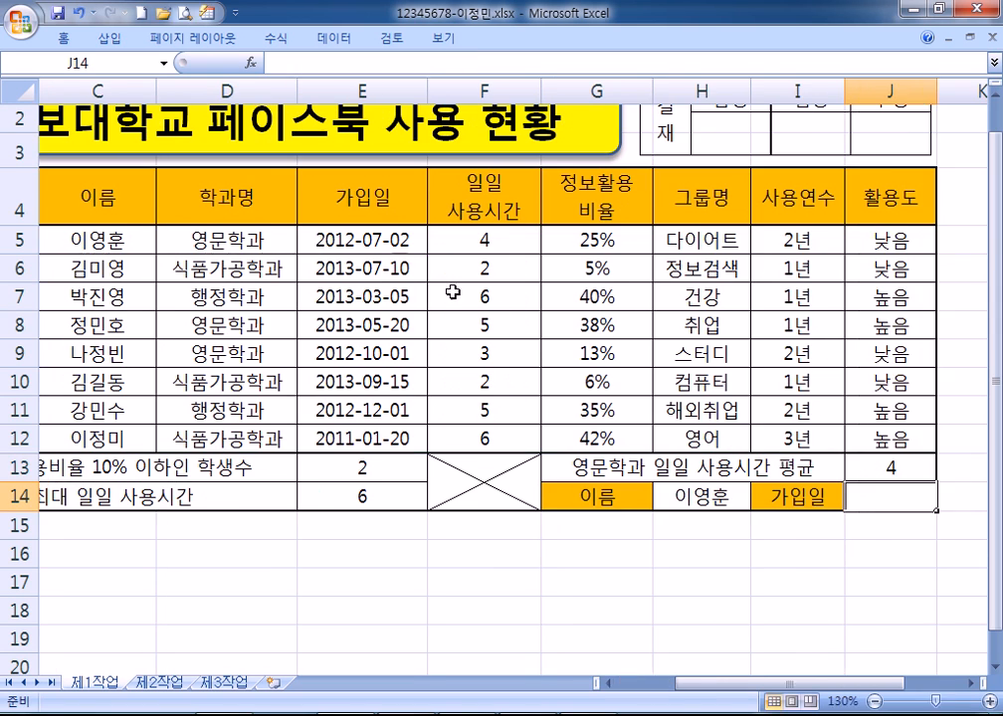
# Check the J13 average against the 영문학과 usage times in F5, F8 and F9 and the criteria cells D4:D5.
pyautogui.click(905, 466)
pyautogui.moveTo(846, 687); pyautogui.dragTo(801, 696)
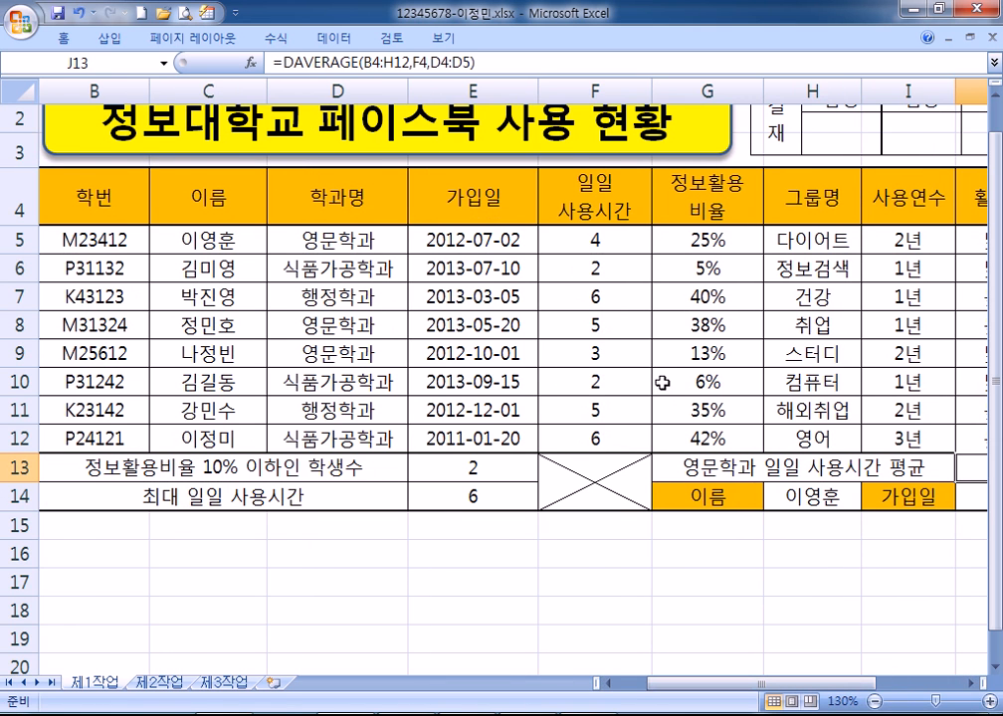
pyautogui.click(623, 239)
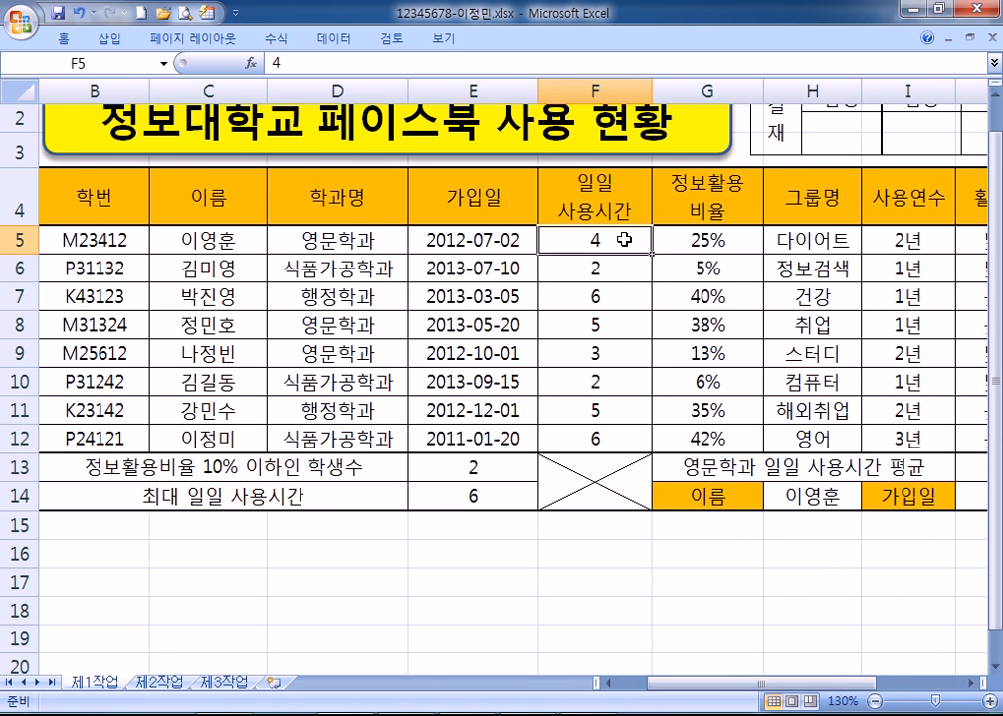
pyautogui.keyDown('ctrl'); pyautogui.click(593, 327); pyautogui.keyUp('ctrl')
pyautogui.keyDown('ctrl'); pyautogui.click(591, 354); pyautogui.keyUp('ctrl')
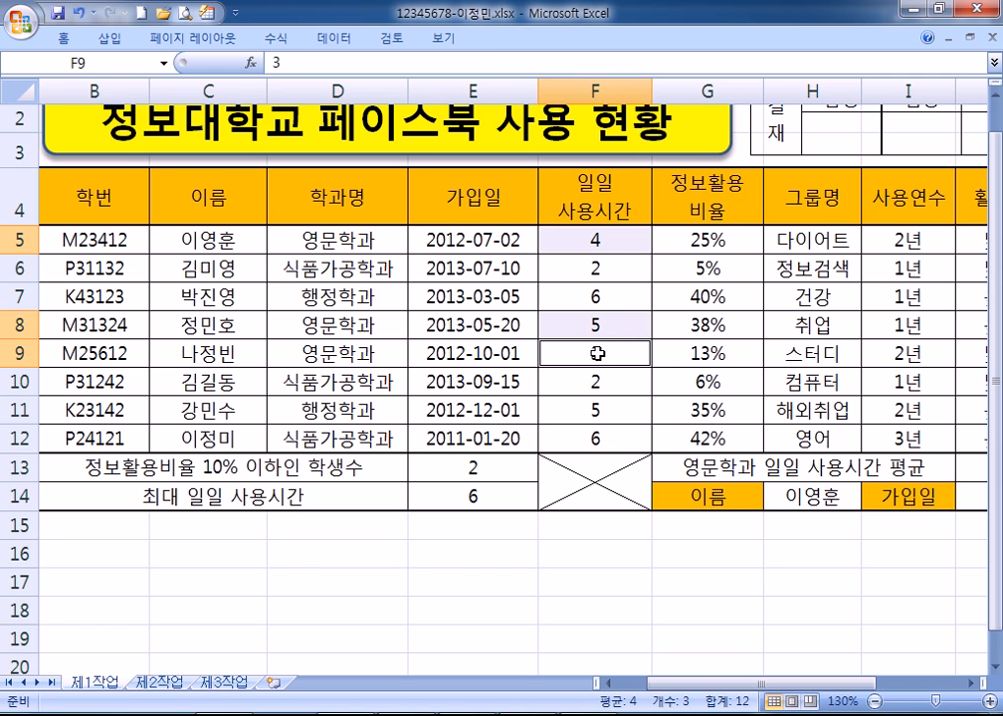
pyautogui.moveTo(358, 197); pyautogui.dragTo(358, 231)
pyautogui.moveTo(696, 693); pyautogui.dragTo(795, 696)
pyautogui.click(615, 463)
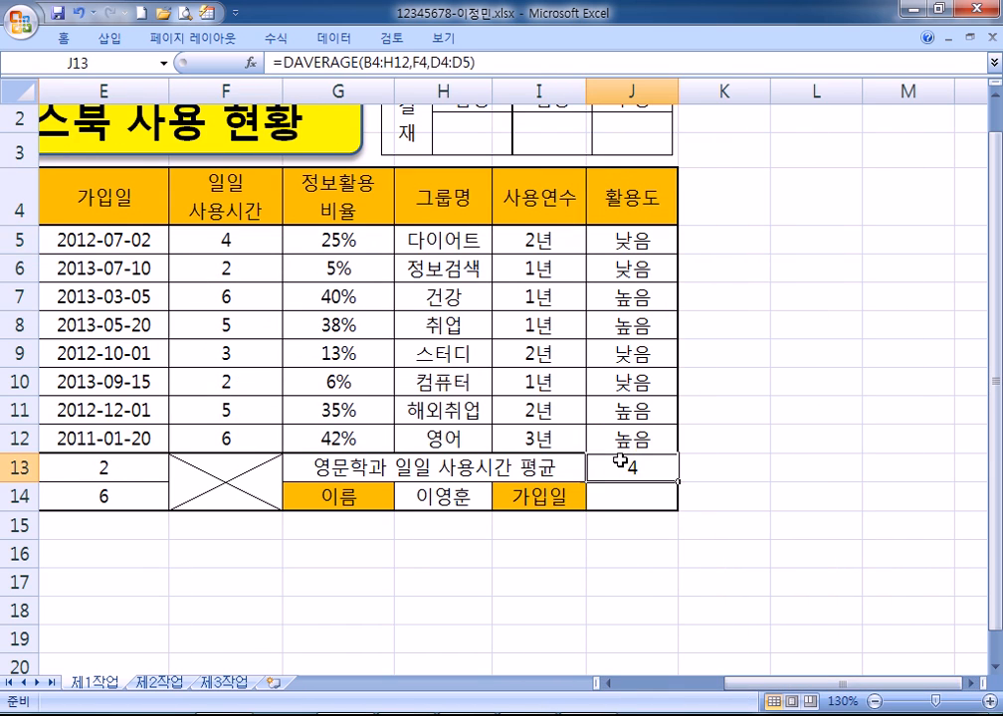
# Record the formula =DAVERAGE(B4:H12,F4,D4:D5) beneath question (5) in Notepad.
pyautogui.click(537, 63)
pyautogui.hotkey('alt', 'Tab')
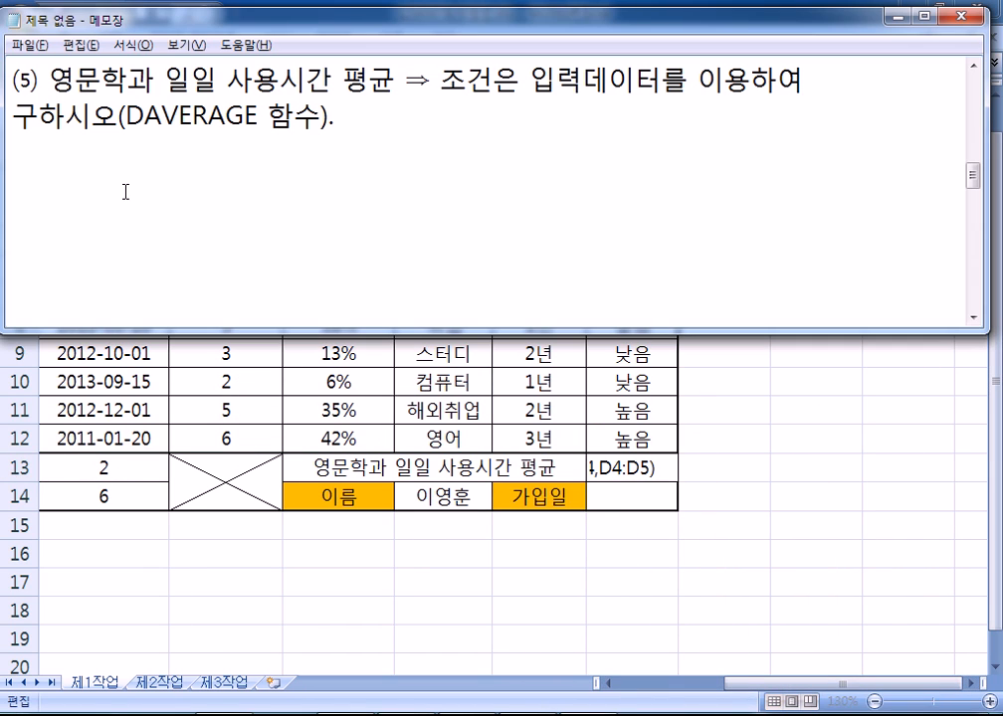
pyautogui.press('Return')
pyautogui.write('=DAVERAGE(B4:H12,F4,D4:D5)')
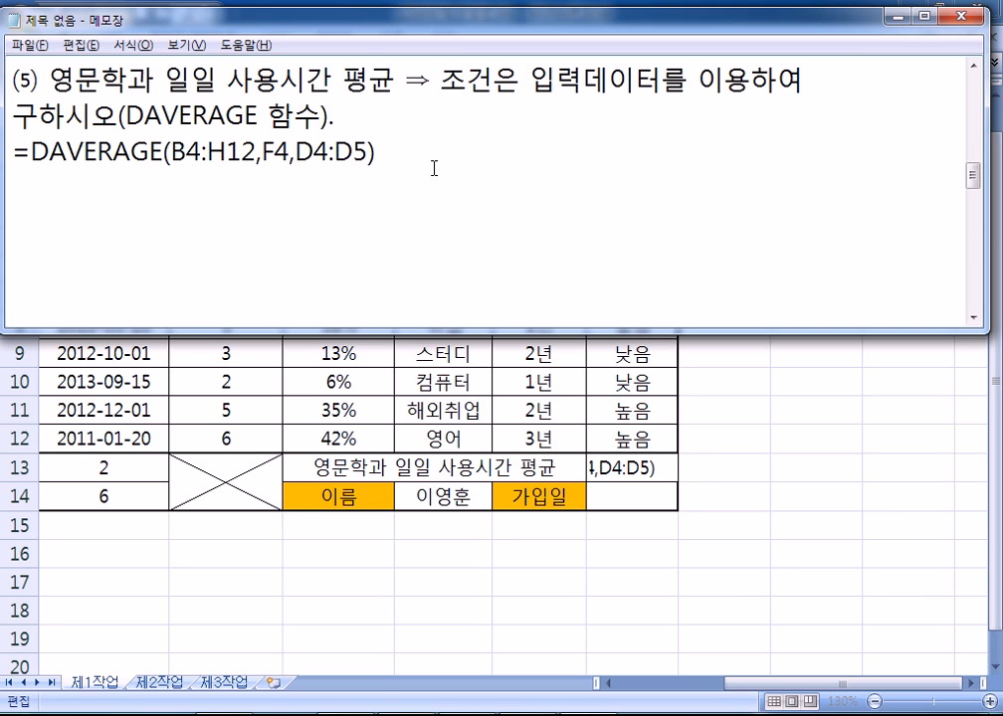
pyautogui.press('Return')
pyautogui.press('Return')
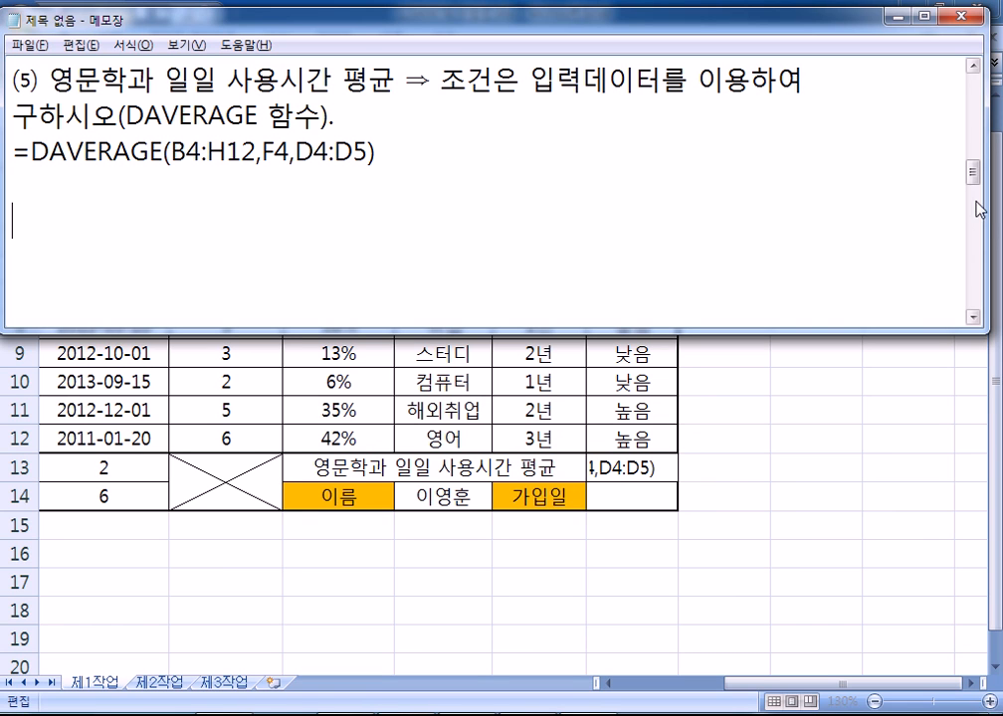
# Widen the Notepad window slightly and add the question "(6) 가입일 ⇒「H14」셀에서 선택한 이름의 가입일을 구하시오(VLOOKUP 함수).".
pyautogui.moveTo(983, 207); pyautogui.dragTo(996, 207)
pyautogui.click(859, 74)
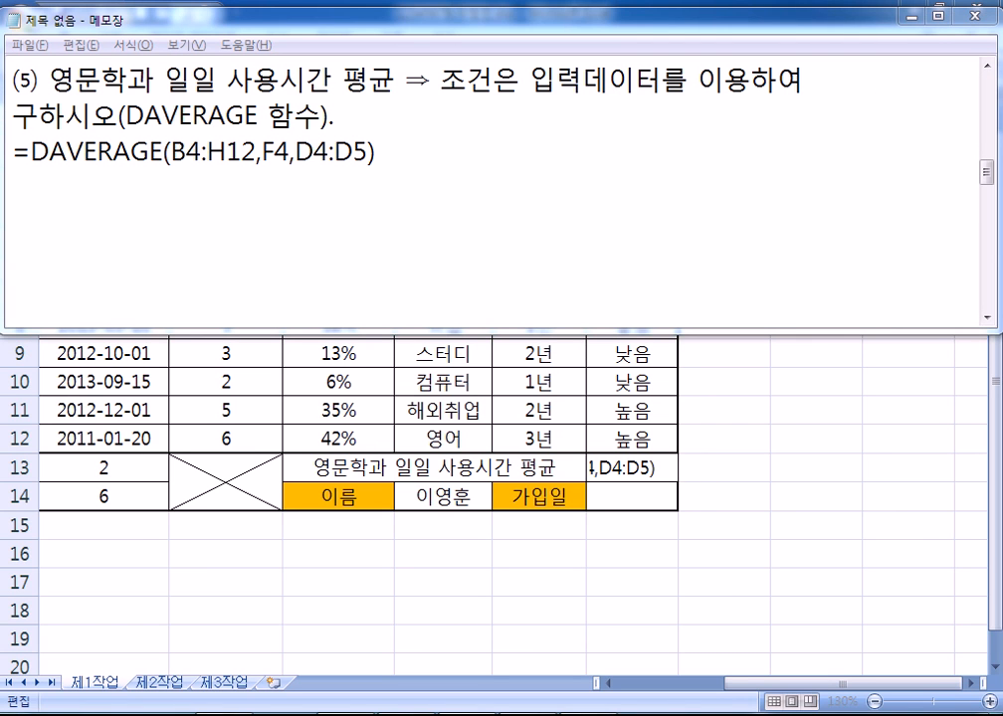
pyautogui.click(31, 235)
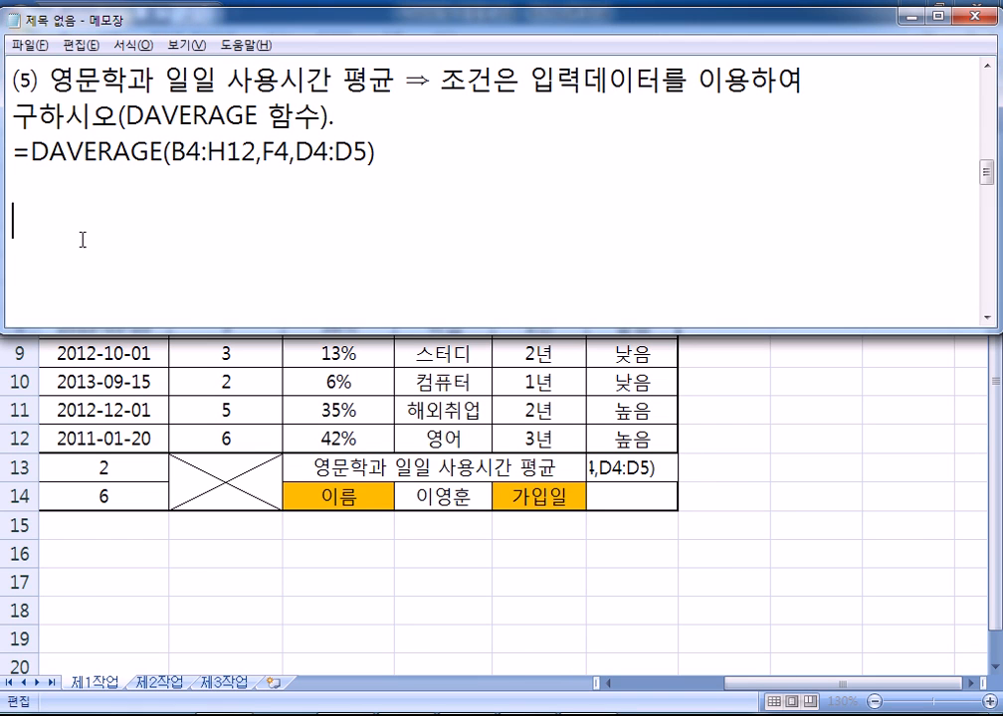
pyautogui.write('(6) 가입일 ⇒「H14」셀에서 선택한 이름의 가입일을 구하시오(VLOOKUP 함수).')
pyautogui.press('Return')
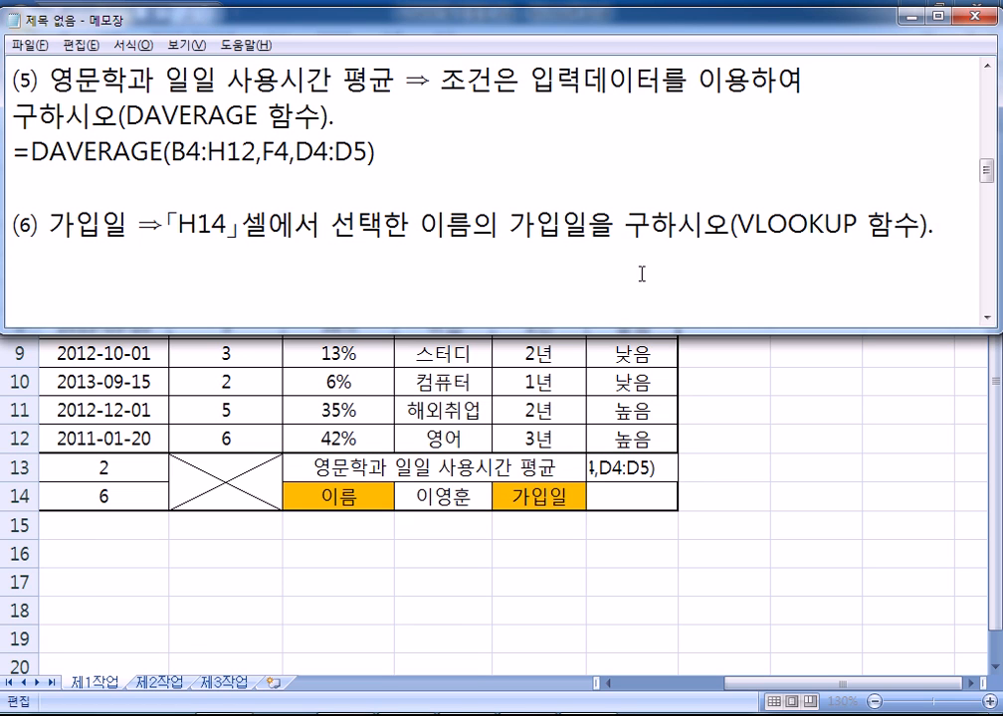
# Start a VLOOKUP in J14, examine the description of each function argument in the arguments dialog, and cancel it.
pyautogui.click(629, 499)
pyautogui.click(627, 499)
pyautogui.press('Escape')
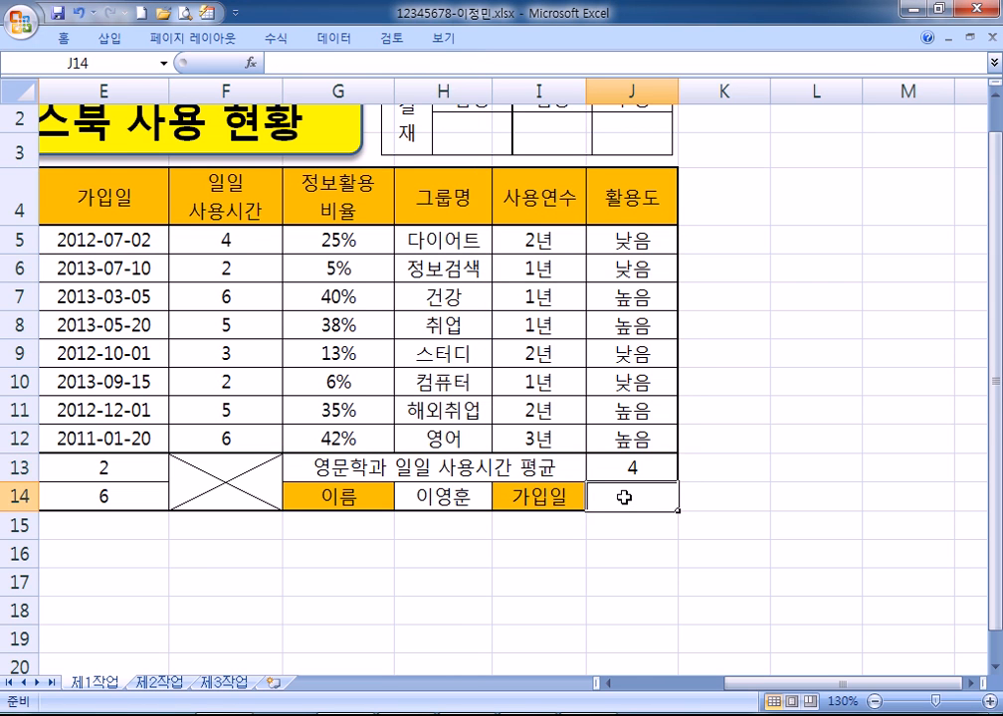
pyautogui.scroll(-1, 625, 497)
pyautogui.write('=VL')
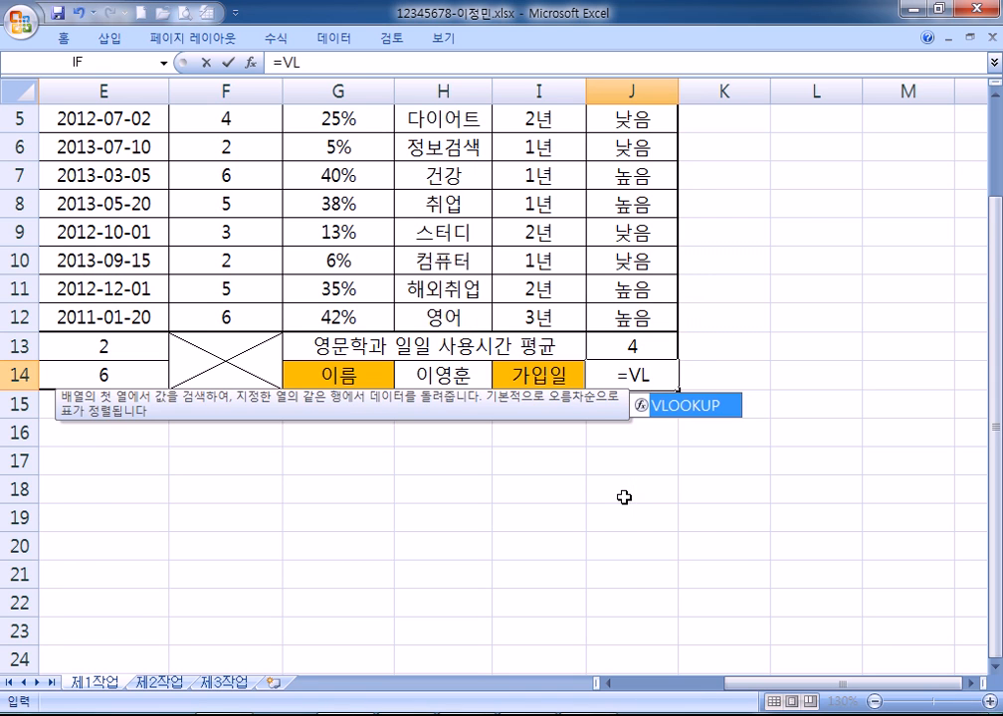
pyautogui.press('Tab')
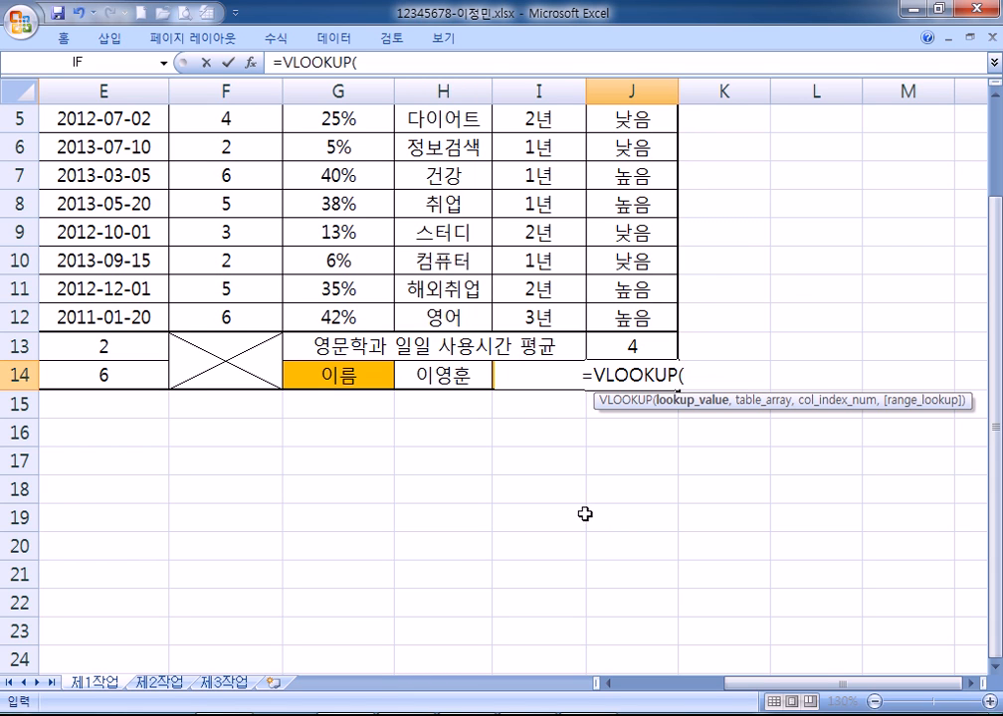
pyautogui.click(252, 72)
pyautogui.moveTo(219, 124); pyautogui.dragTo(621, 232)
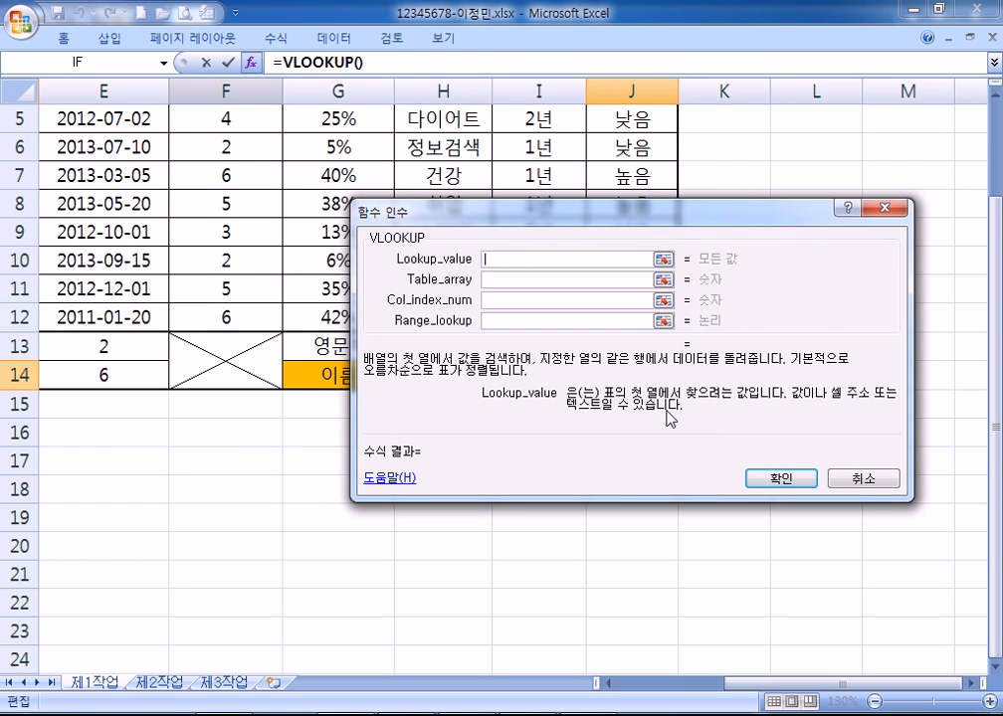
pyautogui.click(519, 278)
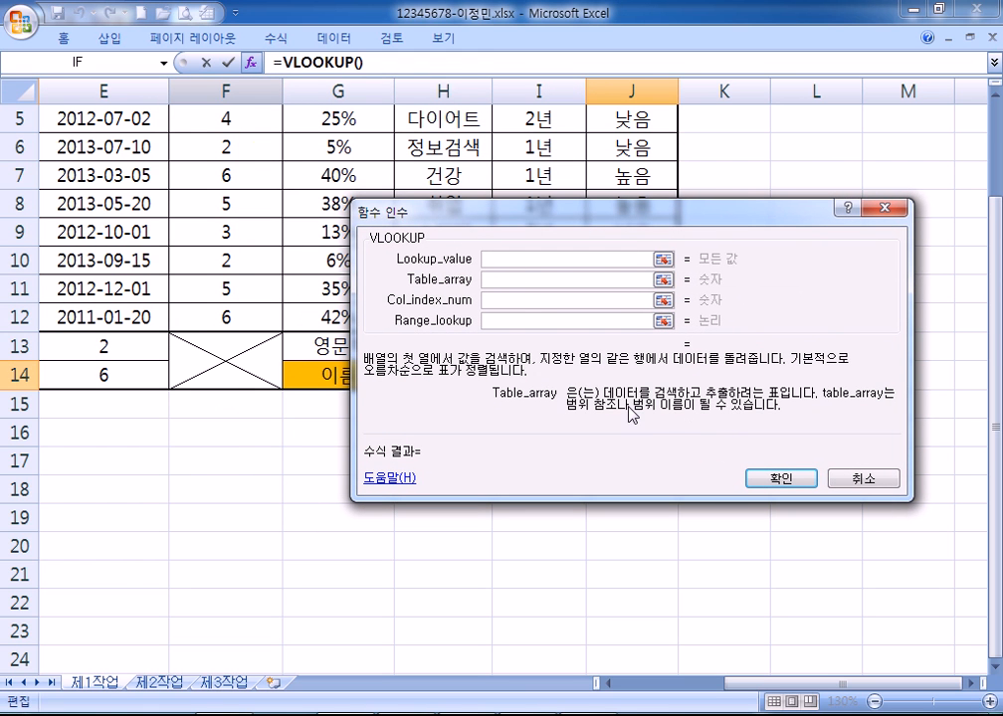
pyautogui.press('Tab')
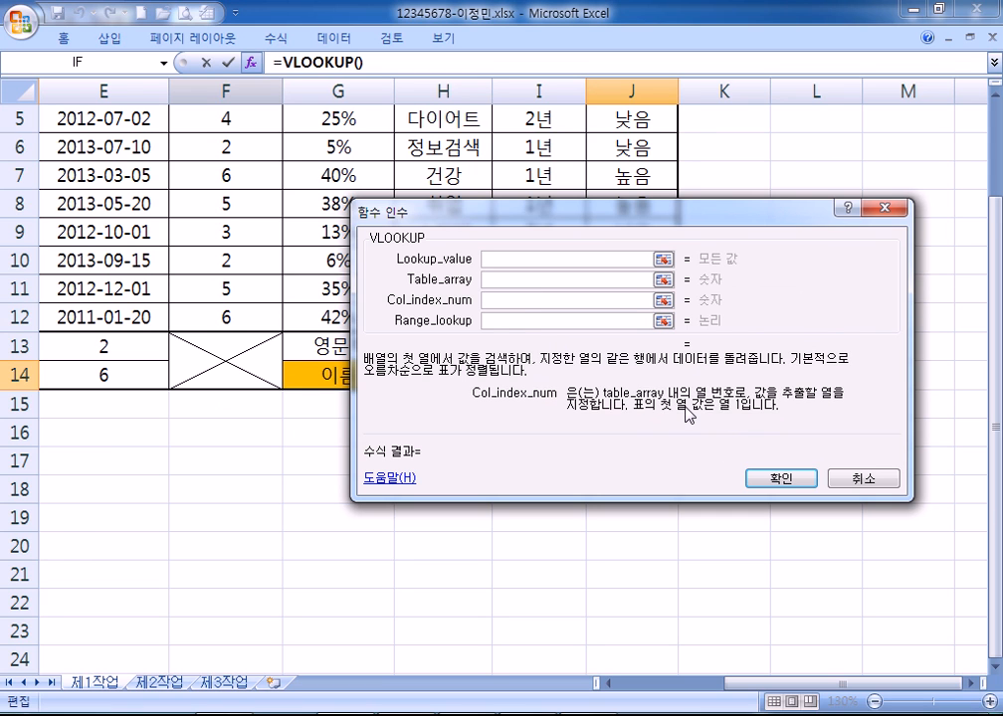
pyautogui.click(520, 320)
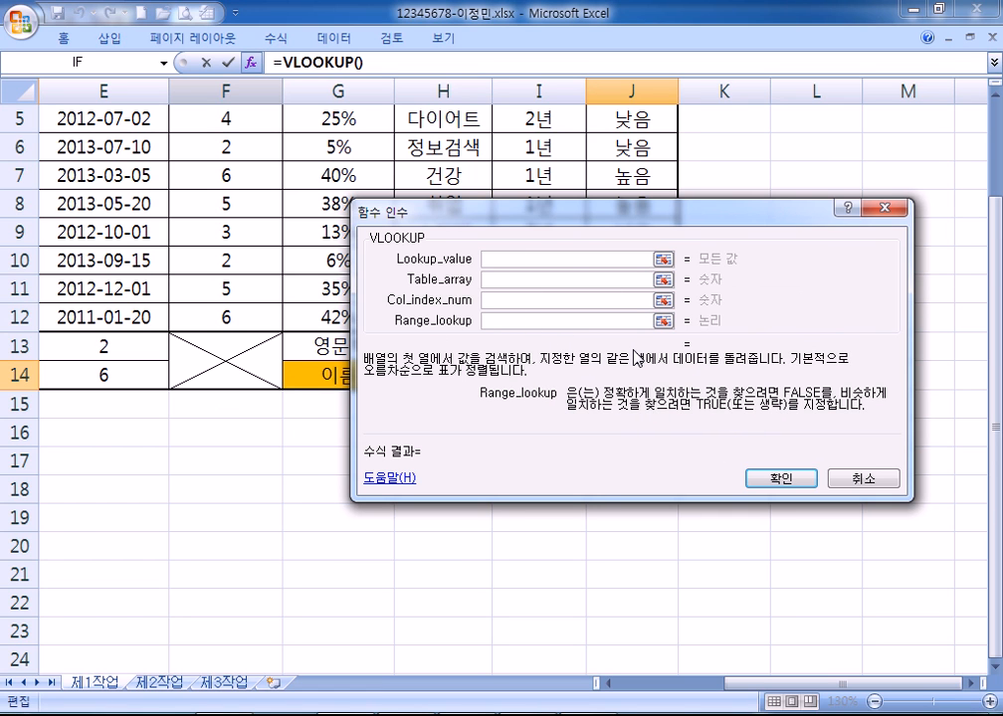
pyautogui.click(843, 479)
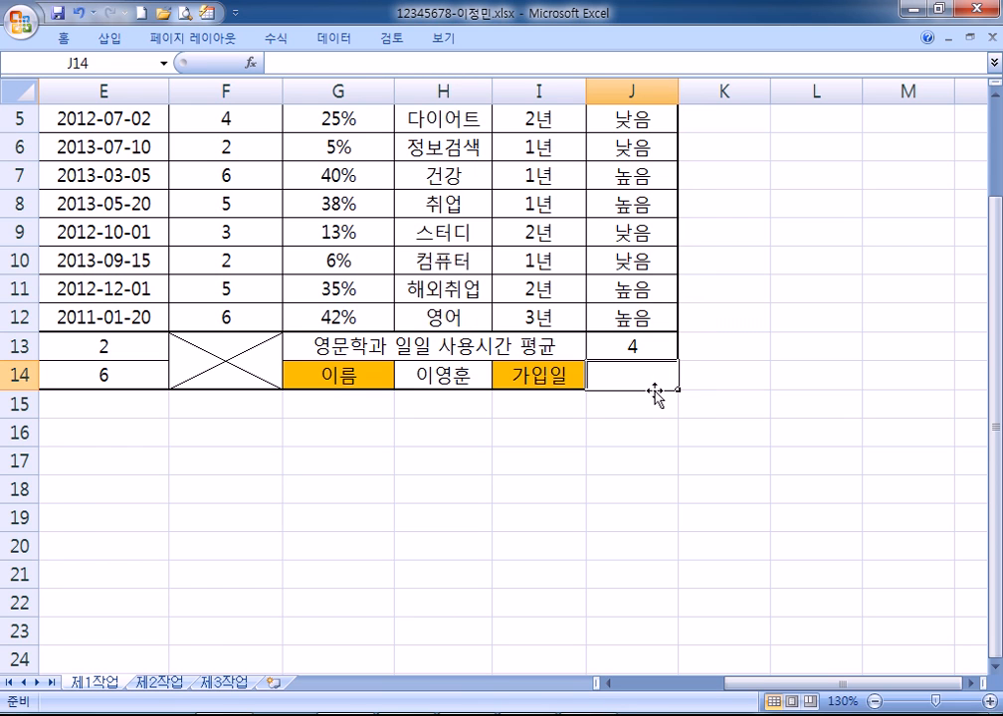
# Begin a VLOOKUP formula in J14 with the selected name in H14 as the lookup value.
pyautogui.write('=VLOOKUP(')
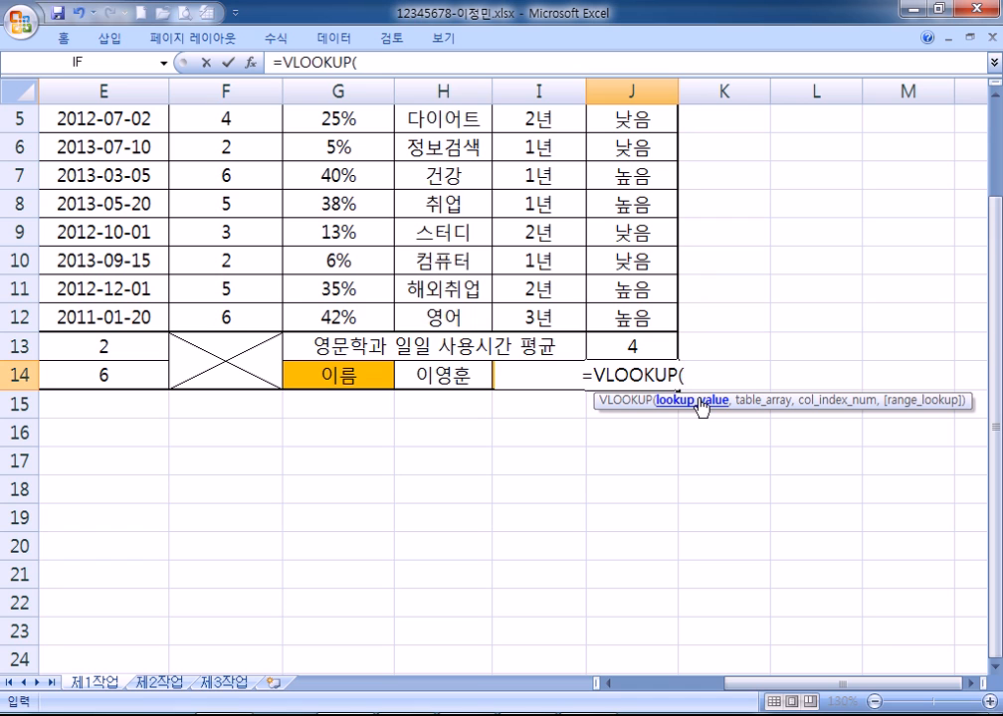
pyautogui.click(481, 374)
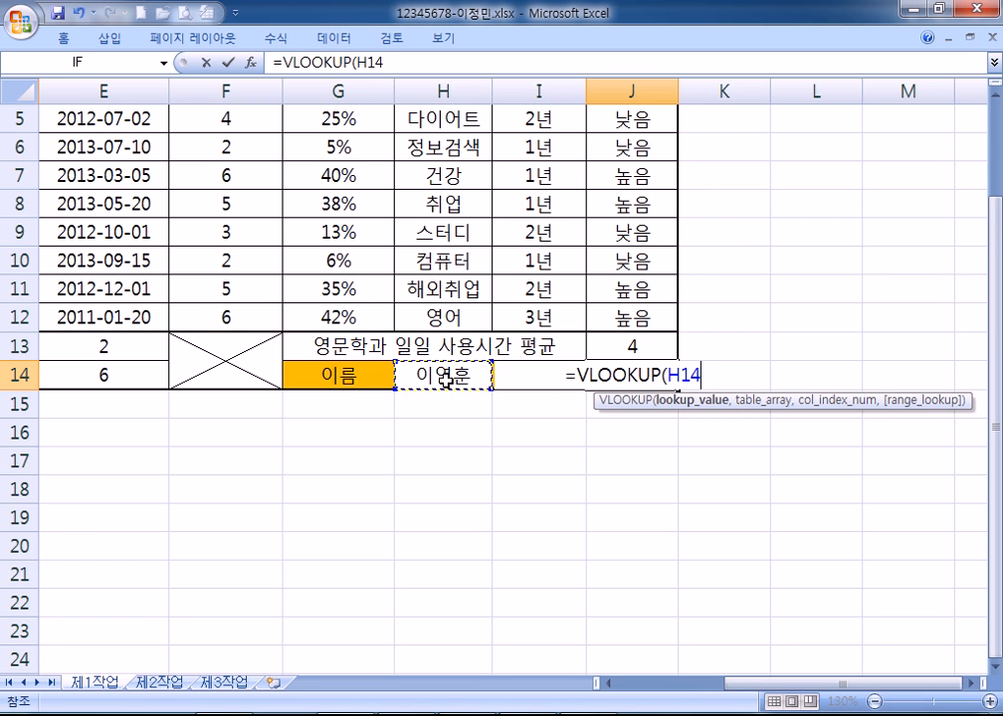
pyautogui.write(',')
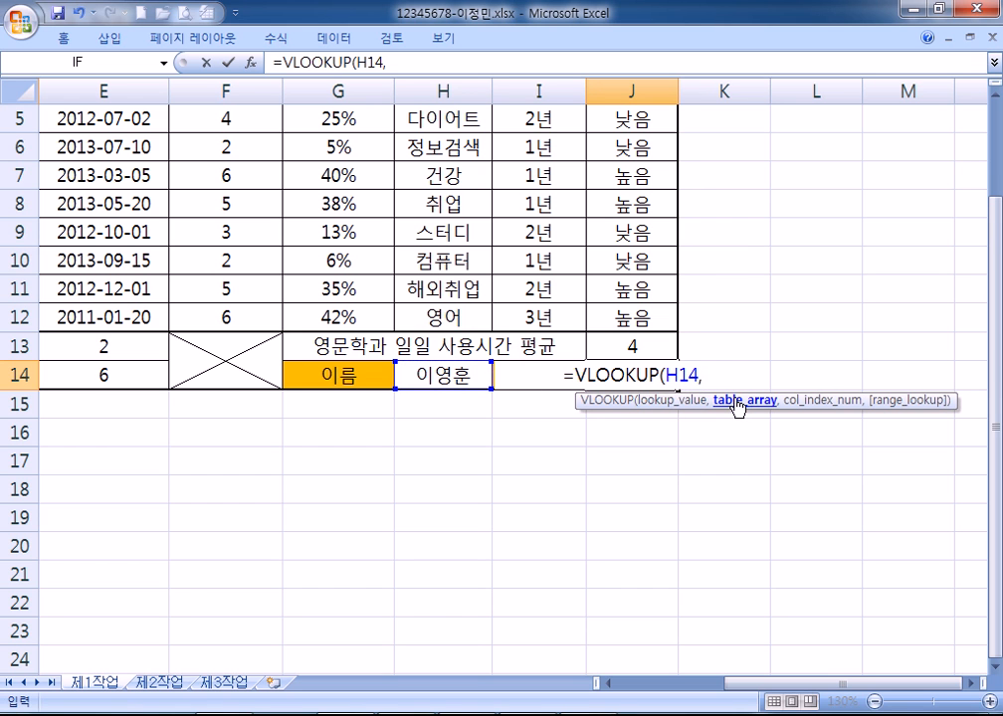
# Try the ranges C5:H12, C5:E12 and B5:F12 as the VLOOKUP table array.
pyautogui.moveTo(754, 684); pyautogui.dragTo(701, 693)
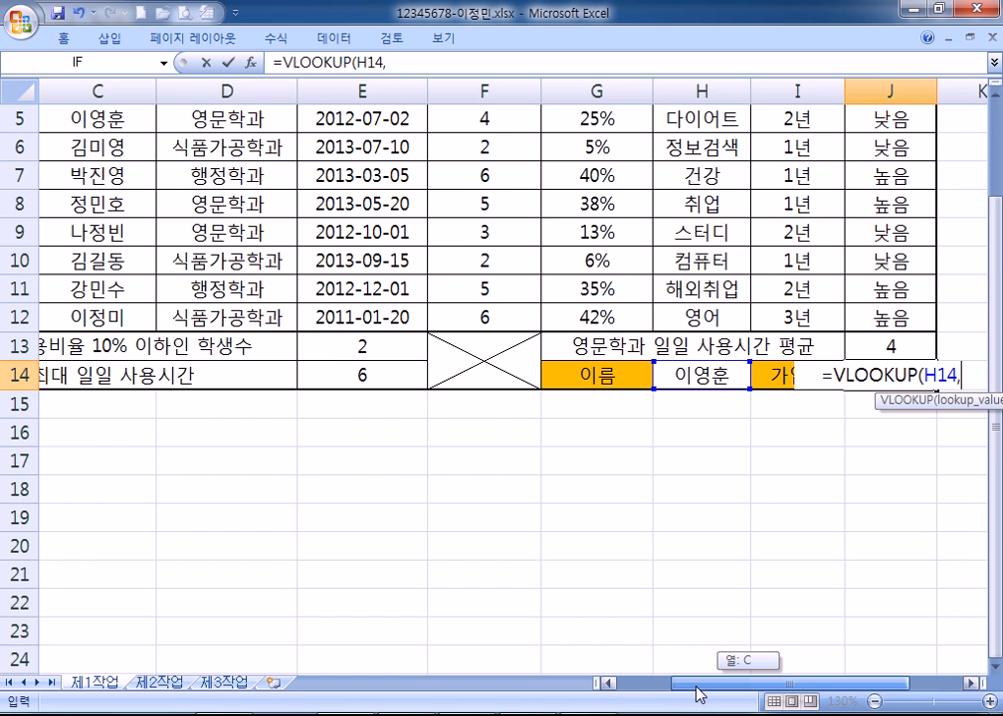
pyautogui.moveTo(696, 693); pyautogui.dragTo(673, 694)
pyautogui.scroll(2, 528, 632)
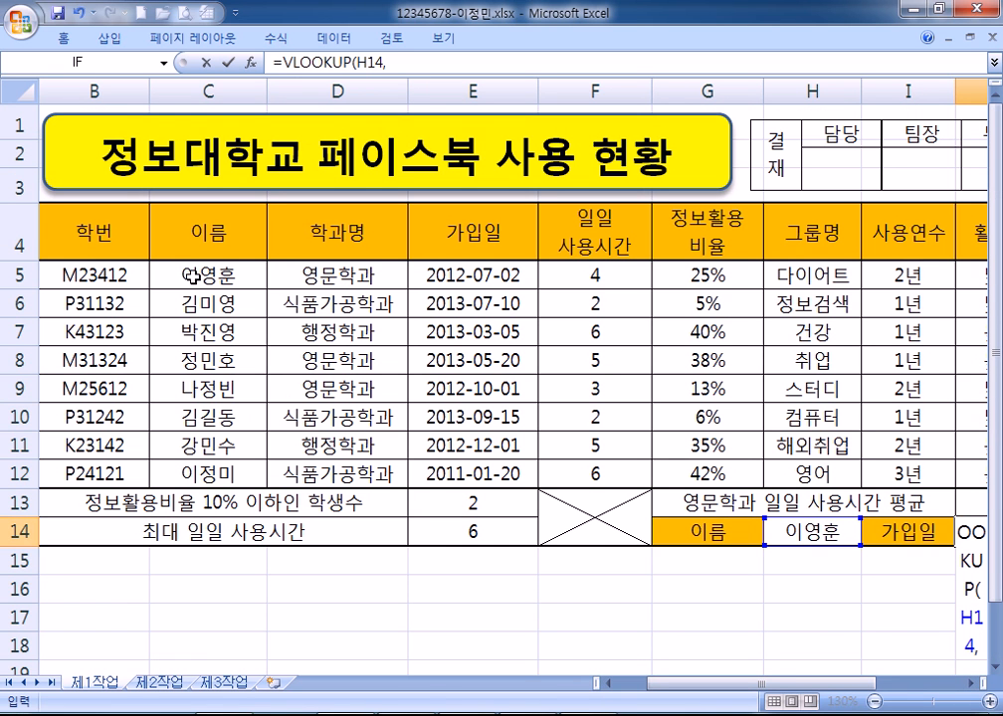
pyautogui.moveTo(189, 272); pyautogui.dragTo(803, 483)
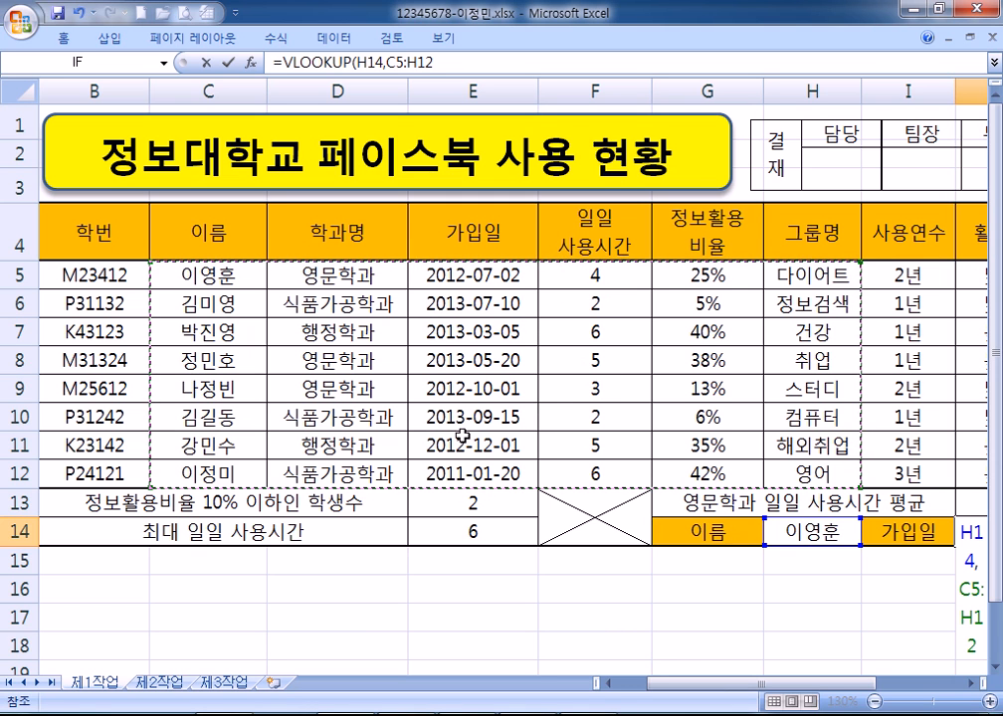
pyautogui.moveTo(227, 267); pyautogui.dragTo(439, 468)
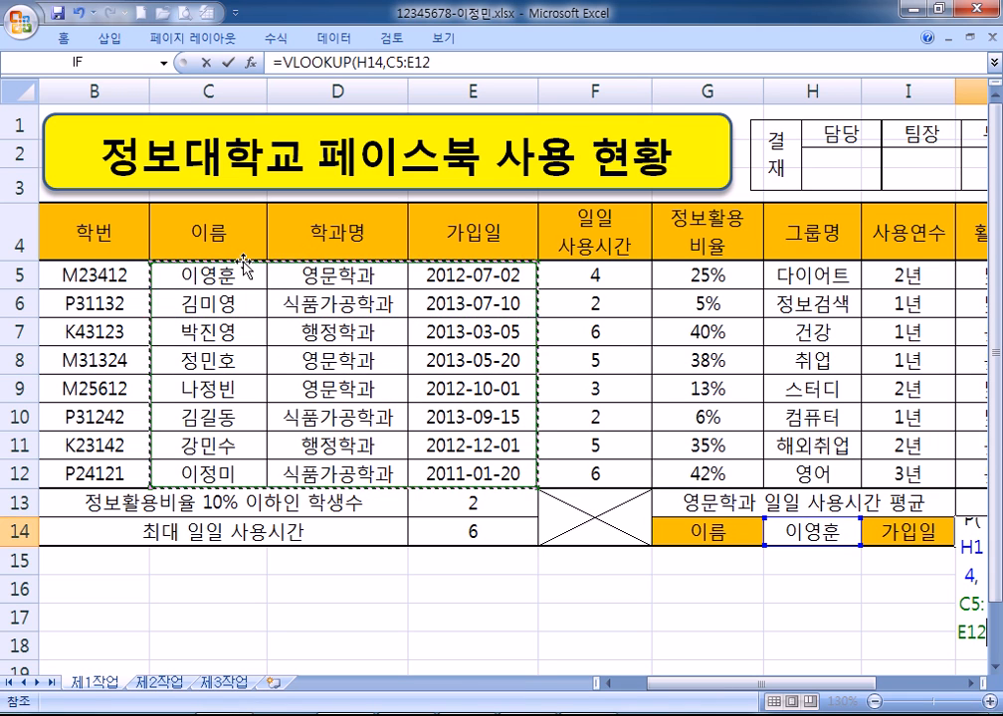
pyautogui.moveTo(226, 275); pyautogui.dragTo(587, 470)
pyautogui.moveTo(90, 273); pyautogui.dragTo(571, 469)
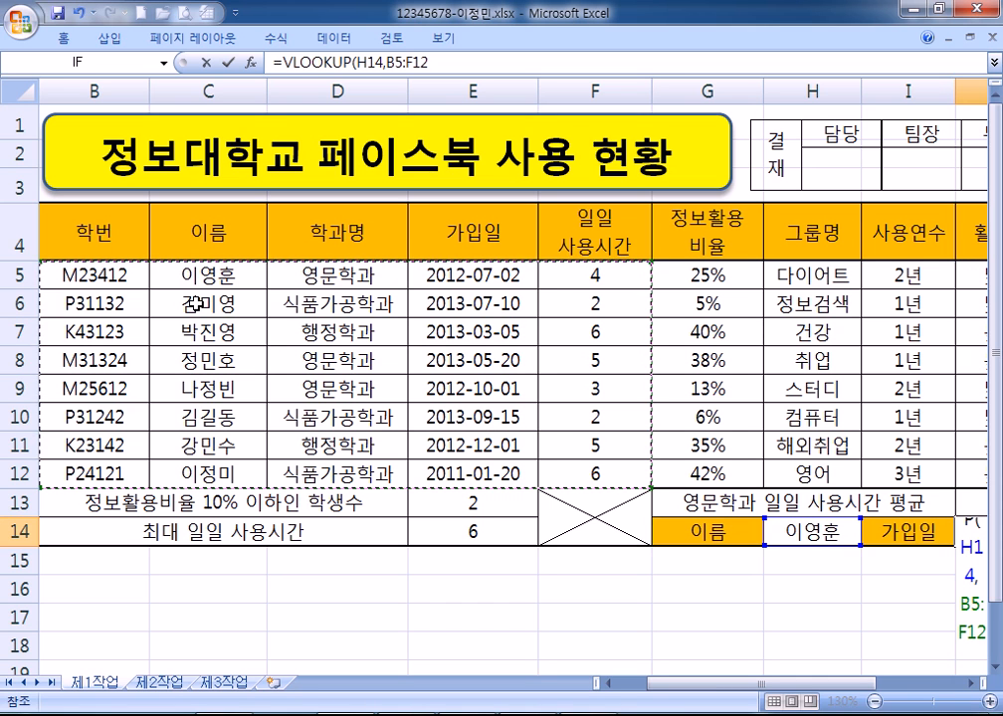
# Set the VLOOKUP table array to C5:F12 so that it starts at the 이름 column.
pyautogui.moveTo(197, 276); pyautogui.dragTo(395, 285)
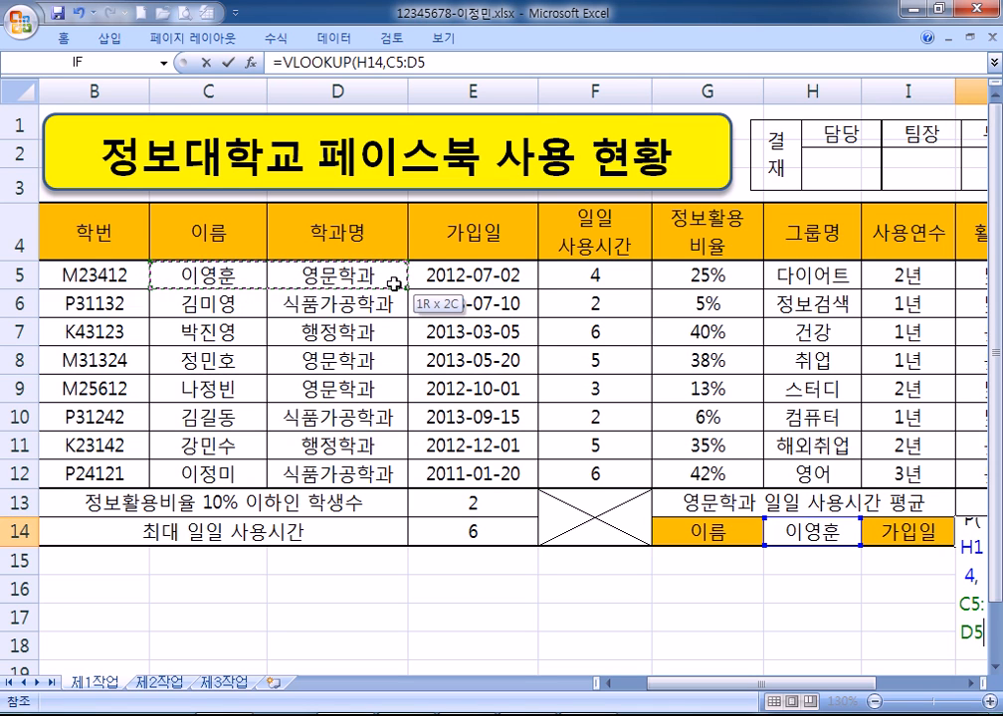
pyautogui.moveTo(395, 285); pyautogui.dragTo(450, 282)
pyautogui.moveTo(451, 280); pyautogui.dragTo(571, 481)
pyautogui.write(',')
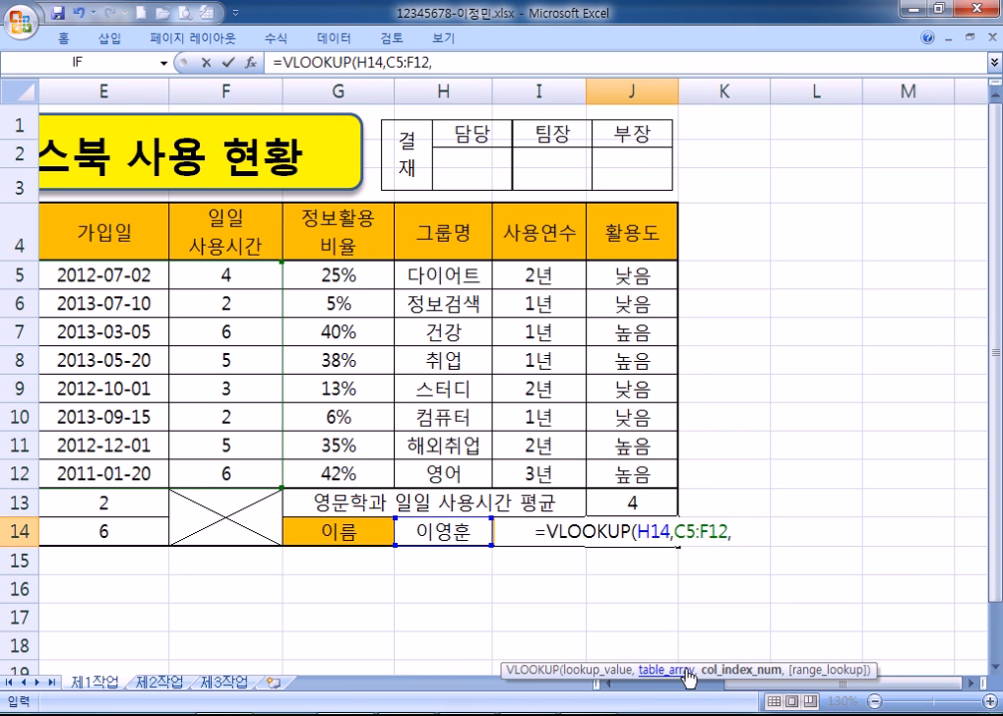
# Set the VLOOKUP column index to 3 for the 가입일 column of the table array.
pyautogui.moveTo(700, 663); pyautogui.dragTo(701, 567)
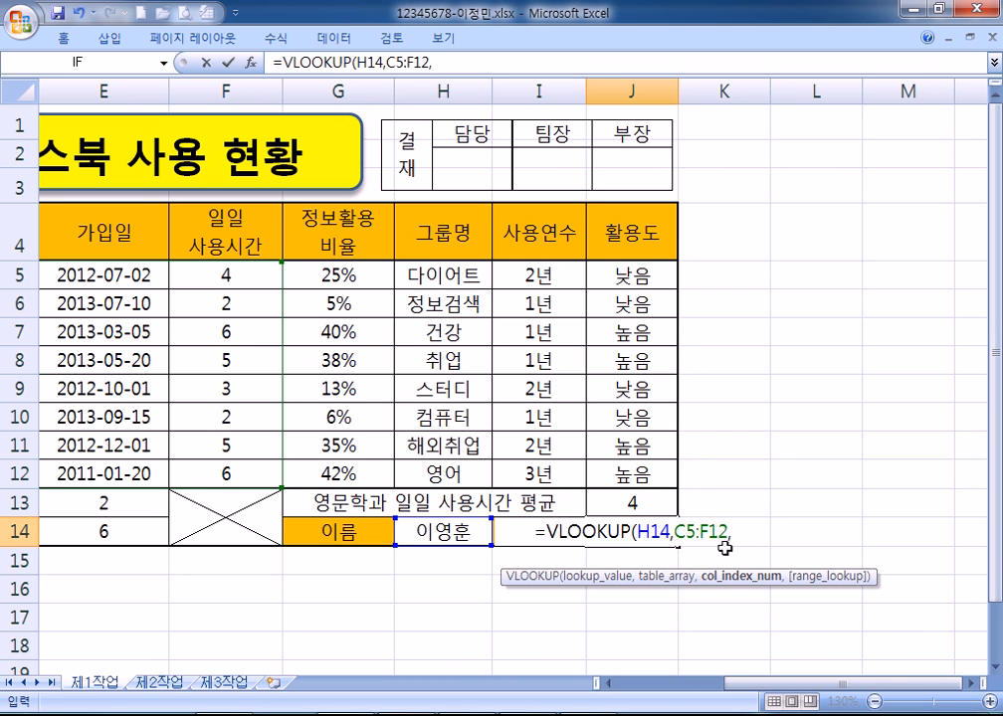
pyautogui.moveTo(733, 687); pyautogui.dragTo(710, 688)
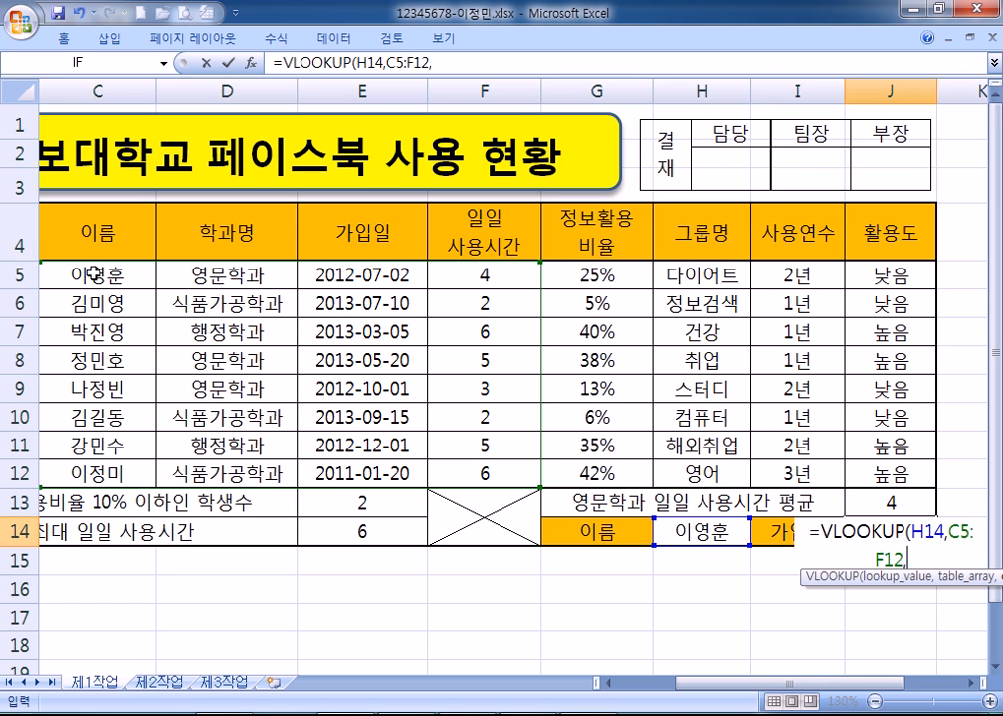
pyautogui.write('3')
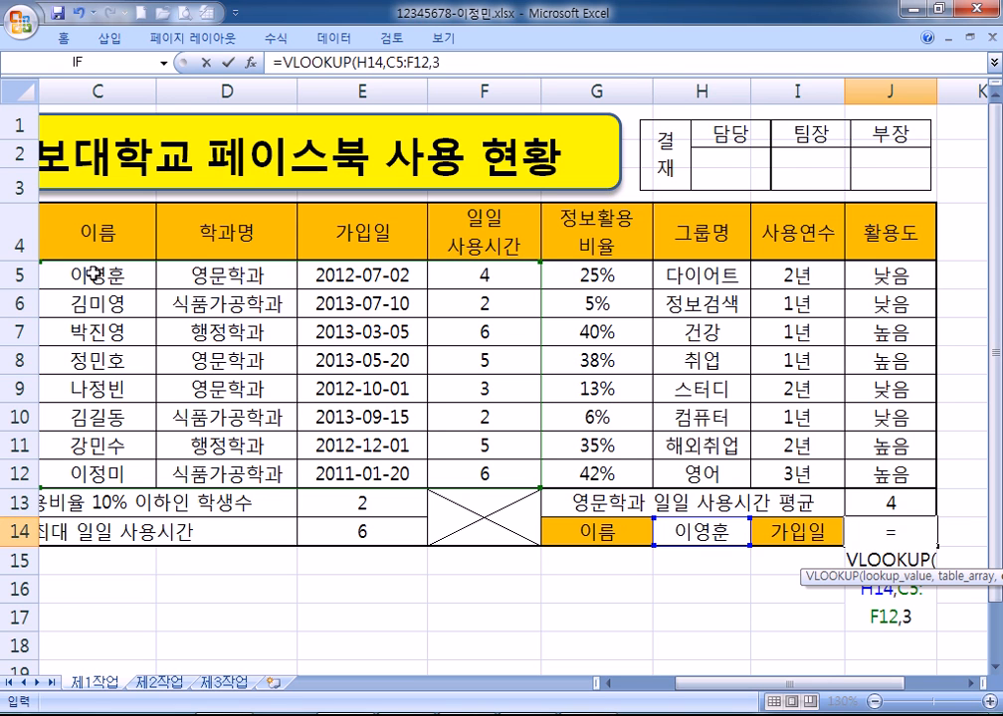
pyautogui.write(',')
# Choose FALSE (정확히 일치) as the range lookup and complete the formula =VLOOKUP(H14,C5:F12,3,FALSE).
pyautogui.scroll(-1, 403, 371)
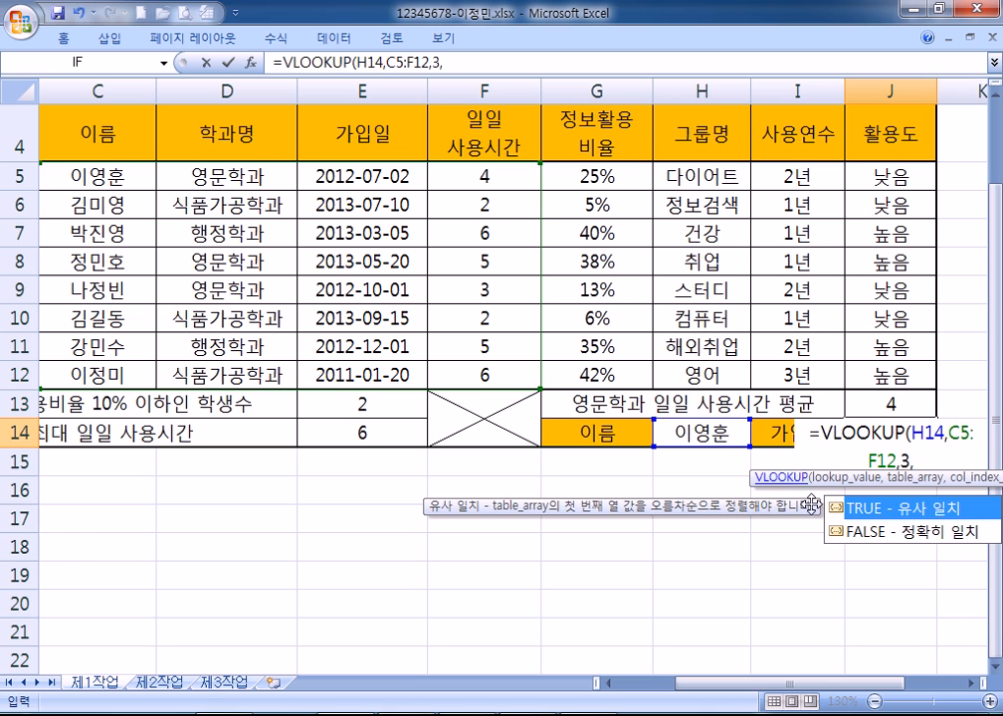
pyautogui.click(863, 533)
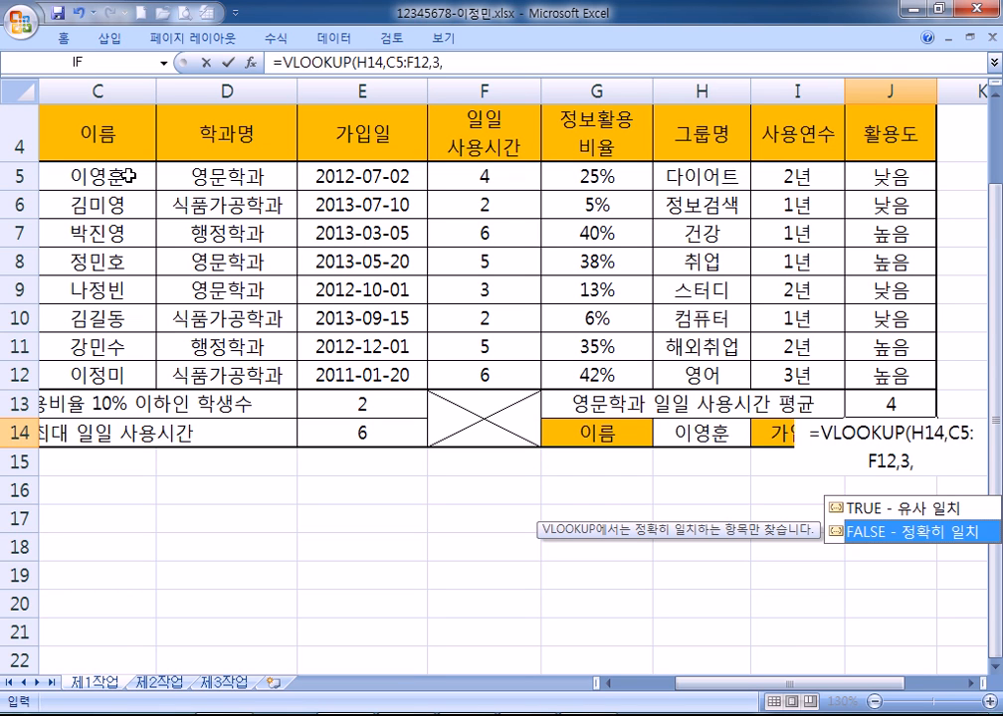
pyautogui.doubleClick(878, 534)
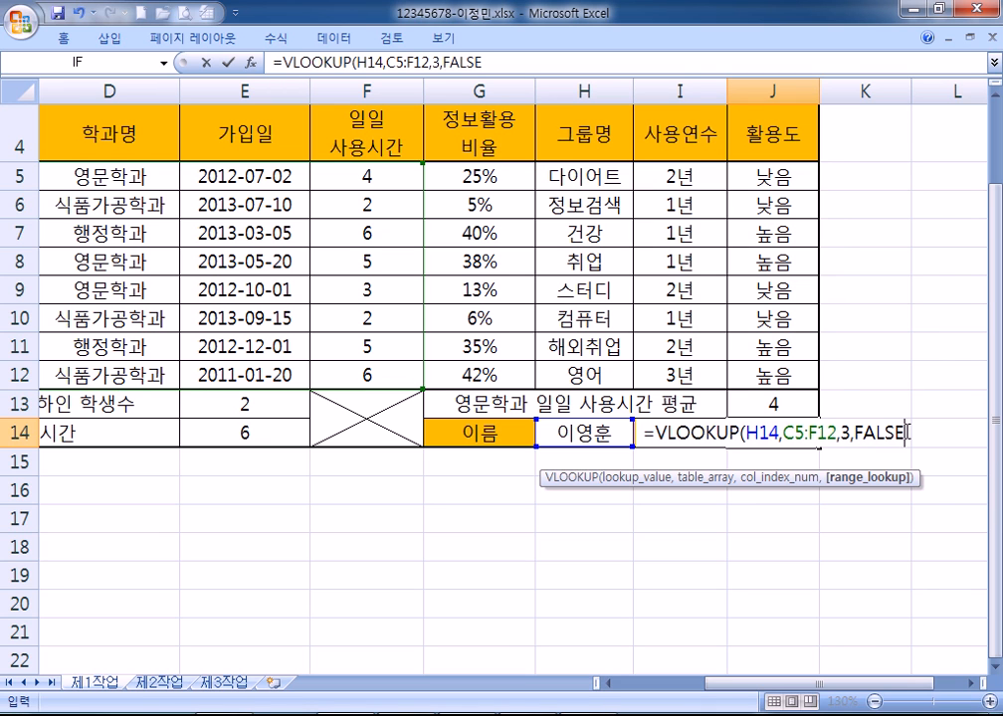
pyautogui.press('Return')
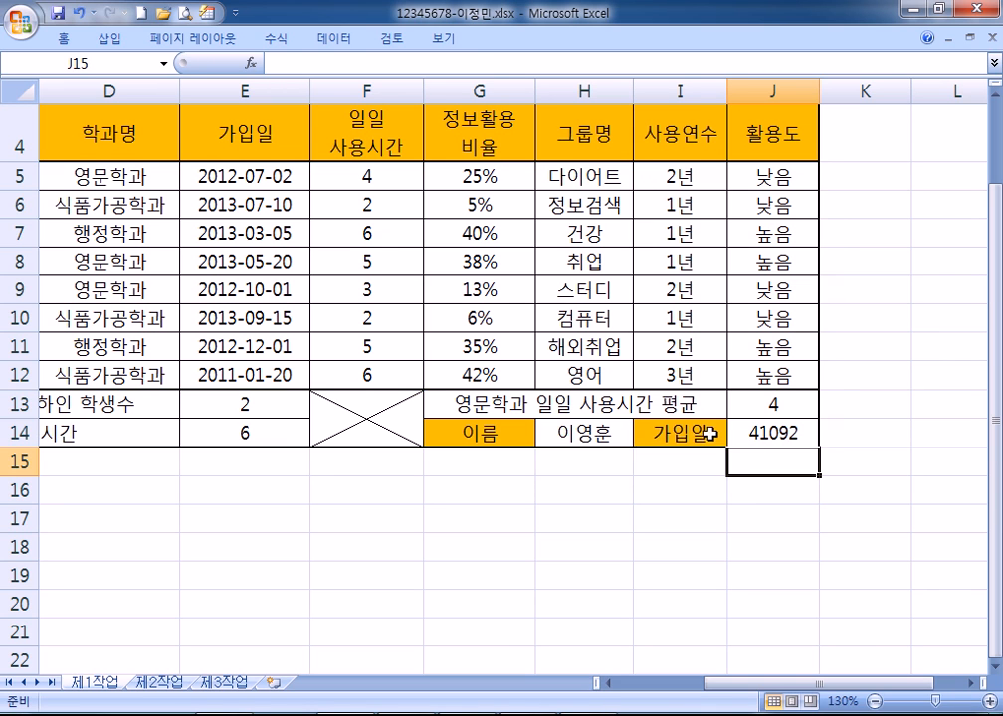
# Format the J14 lookup result as a date (날짜) of the type *2001-03-14.
pyautogui.click(770, 433)
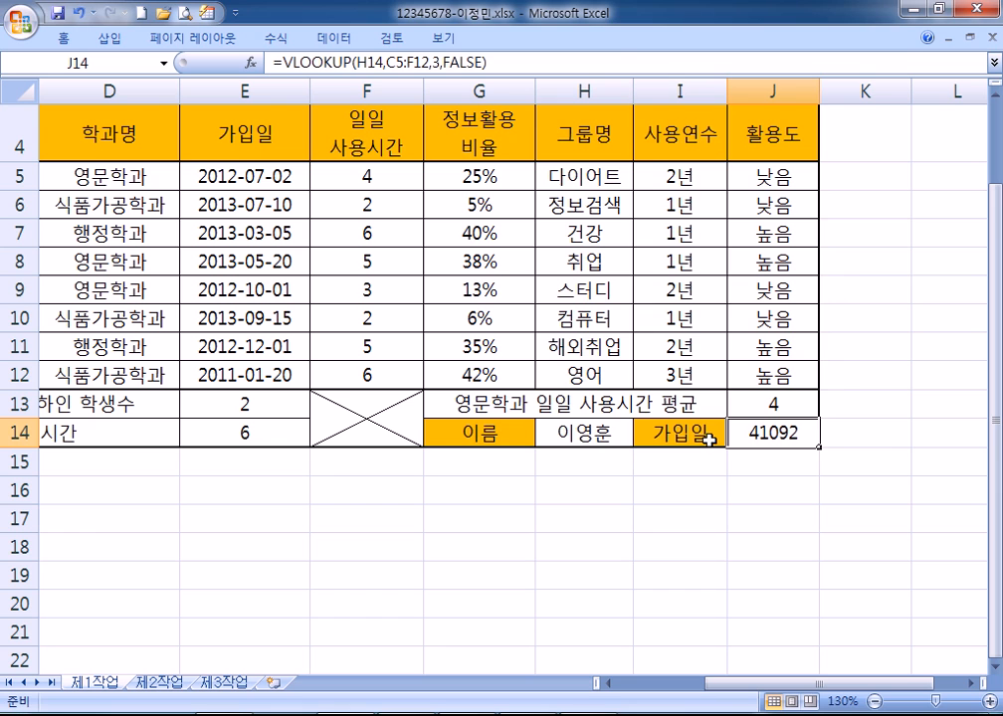
pyautogui.hotkey('ctrl', '1')
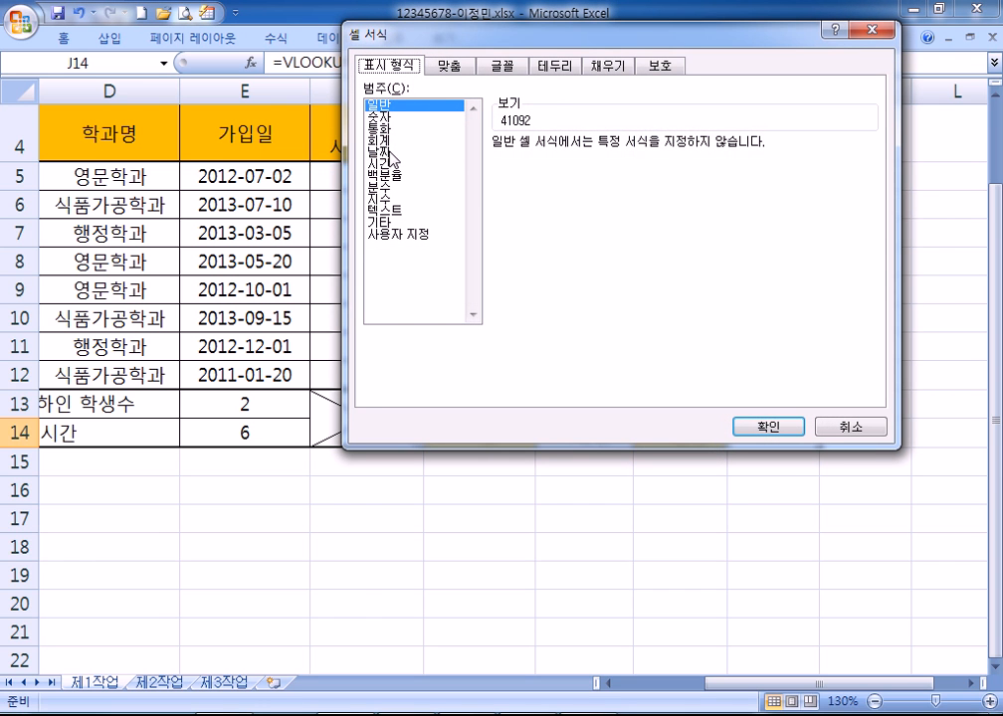
pyautogui.click(391, 153)
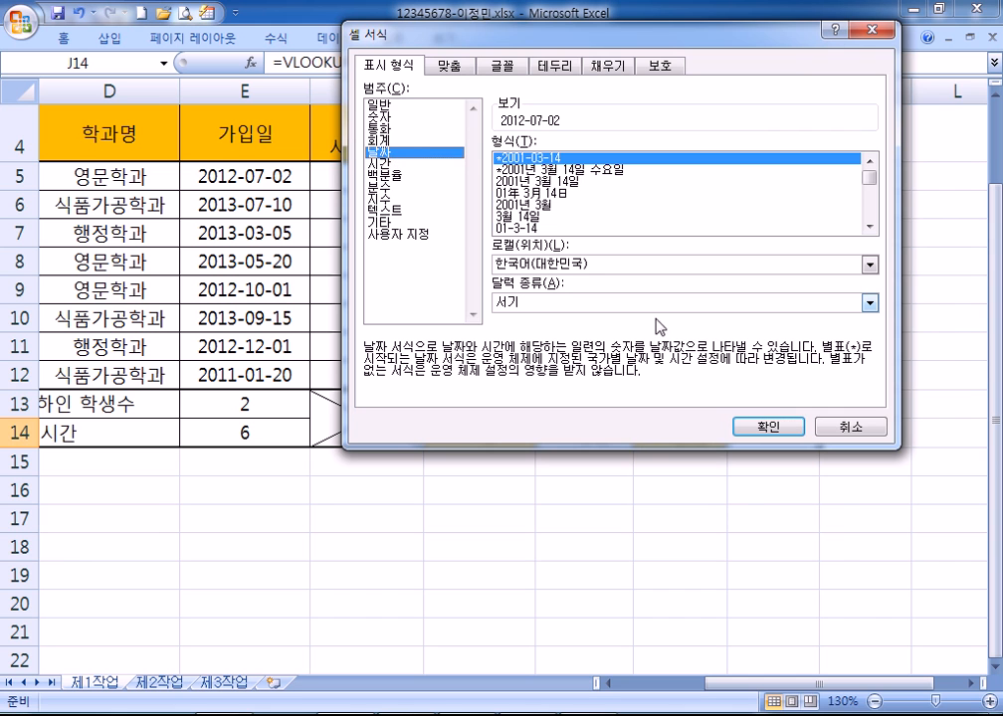
pyautogui.click(766, 428)
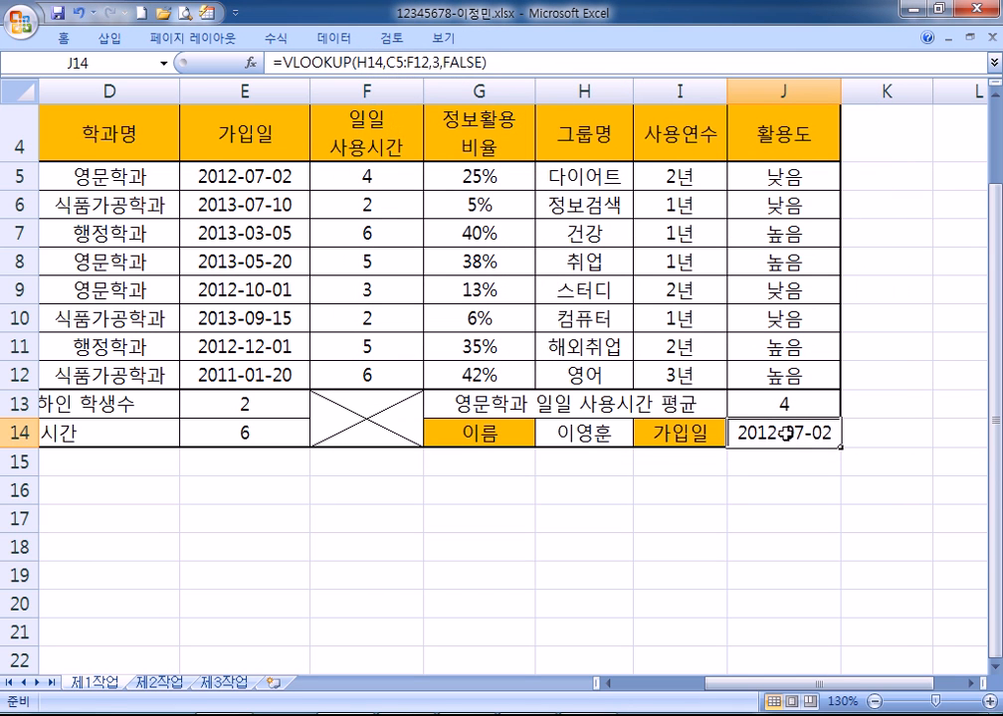
# Test the lookup by choosing the third name in the H14 list, and restore the first name.
pyautogui.click(612, 435)
pyautogui.click(641, 437)
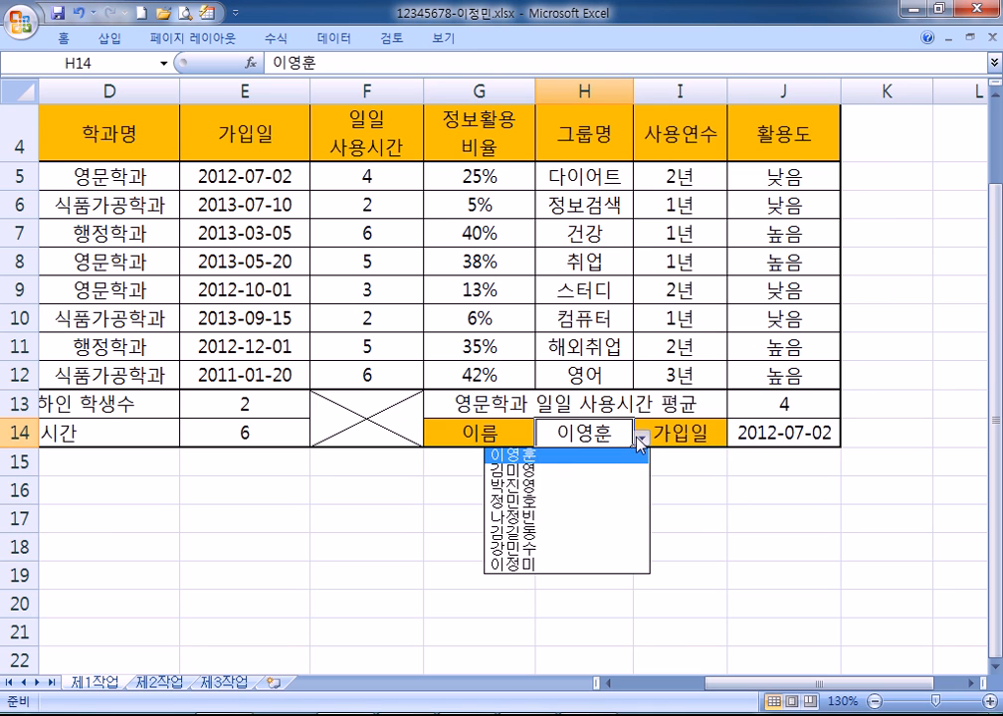
pyautogui.click(557, 487)
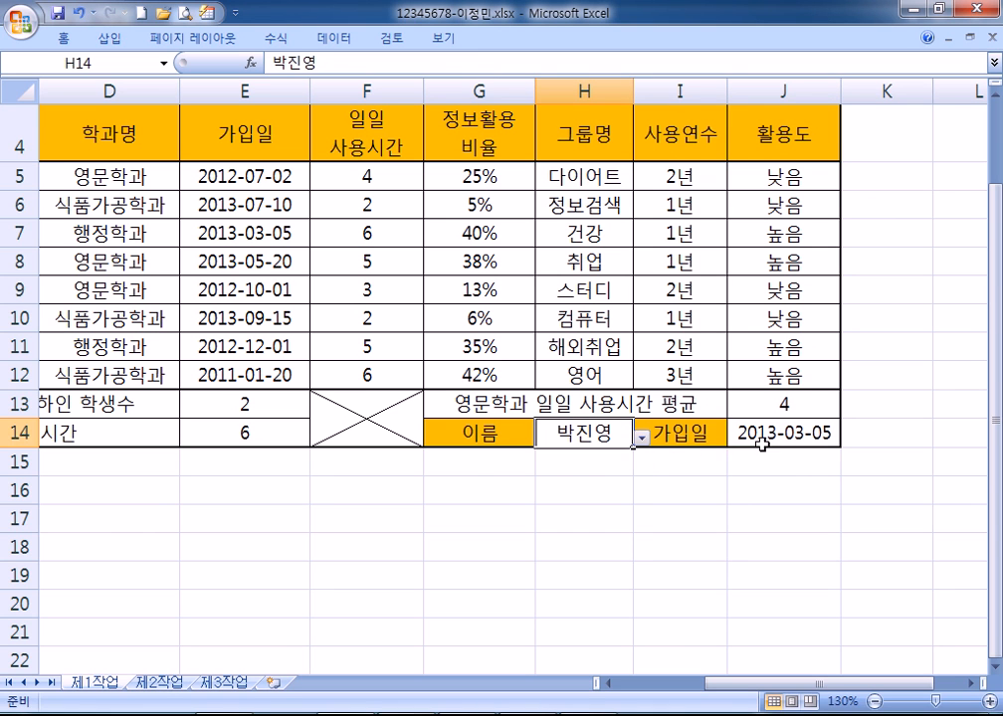
pyautogui.click(643, 438)
pyautogui.click(566, 457)
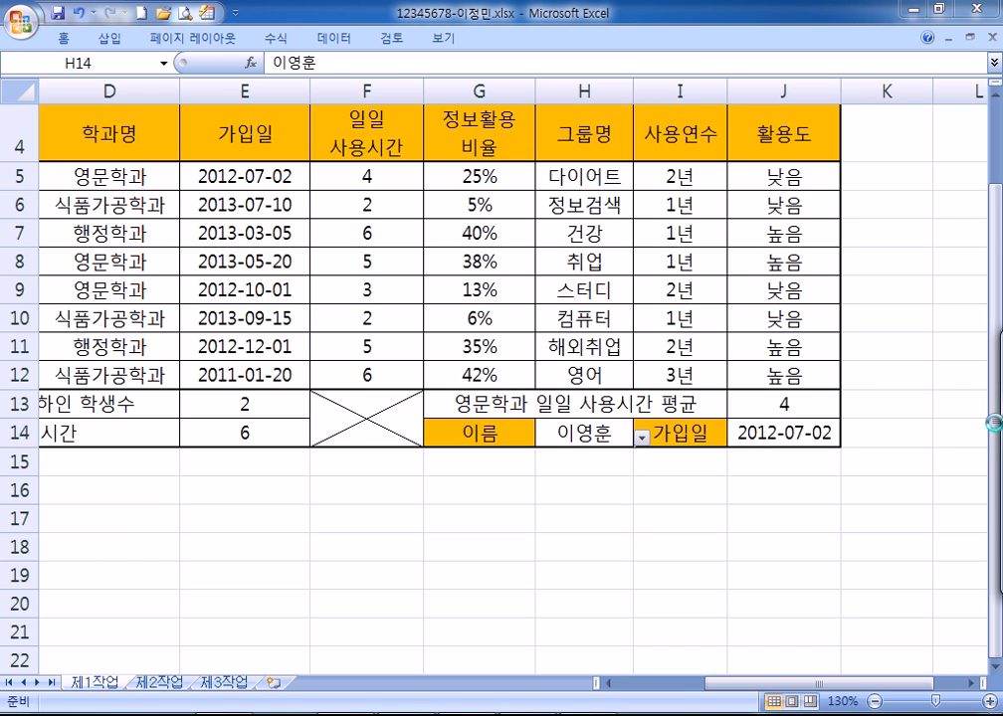
# Add this question to the Notepad notes: ⑺ 조건부 서식을 이용하여 정보활용비율 셀에 데이터 막대 스타일(빨강)을 최소값 및 최대값으로 적용하시오.
pyautogui.click(339, 438)
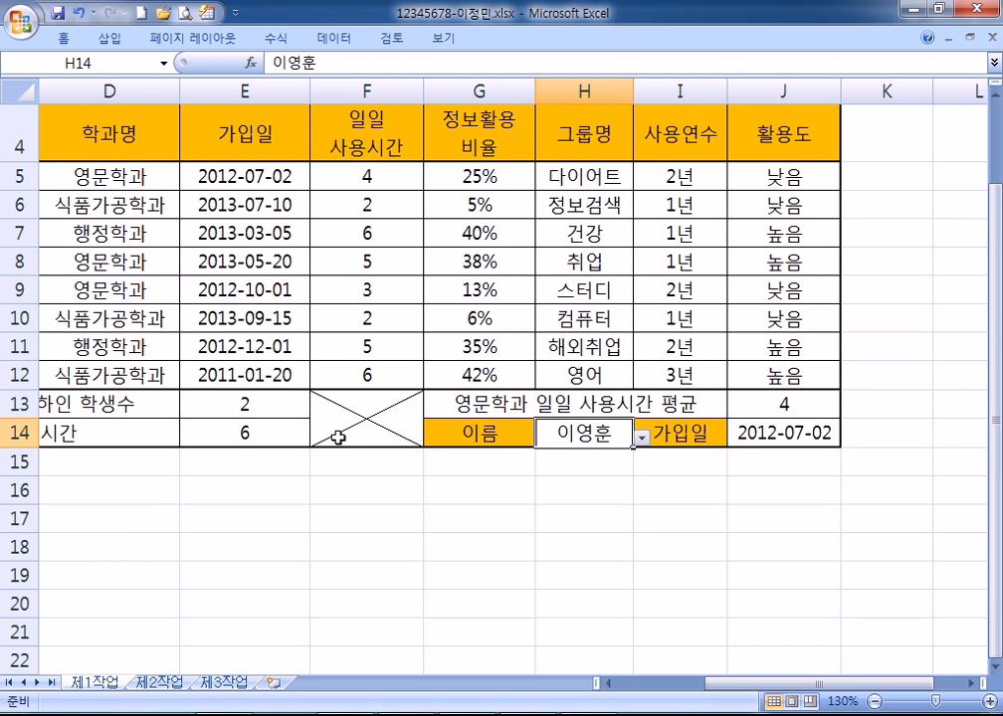
pyautogui.scroll(-2, 339, 438)
pyautogui.scroll(1, 339, 437)
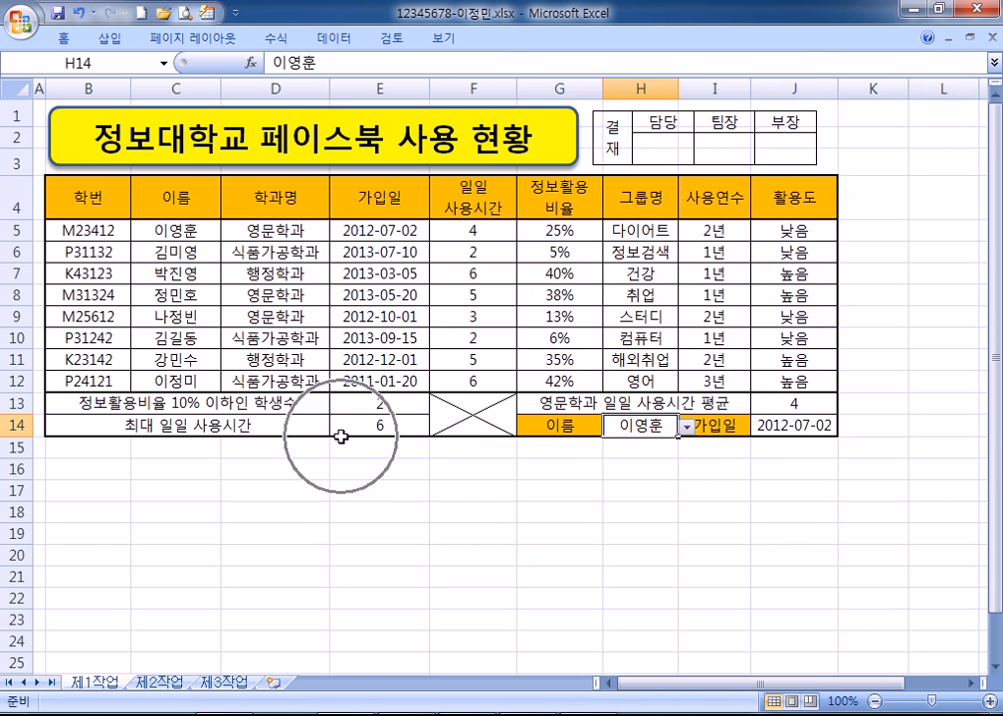
pyautogui.click(71, 448)
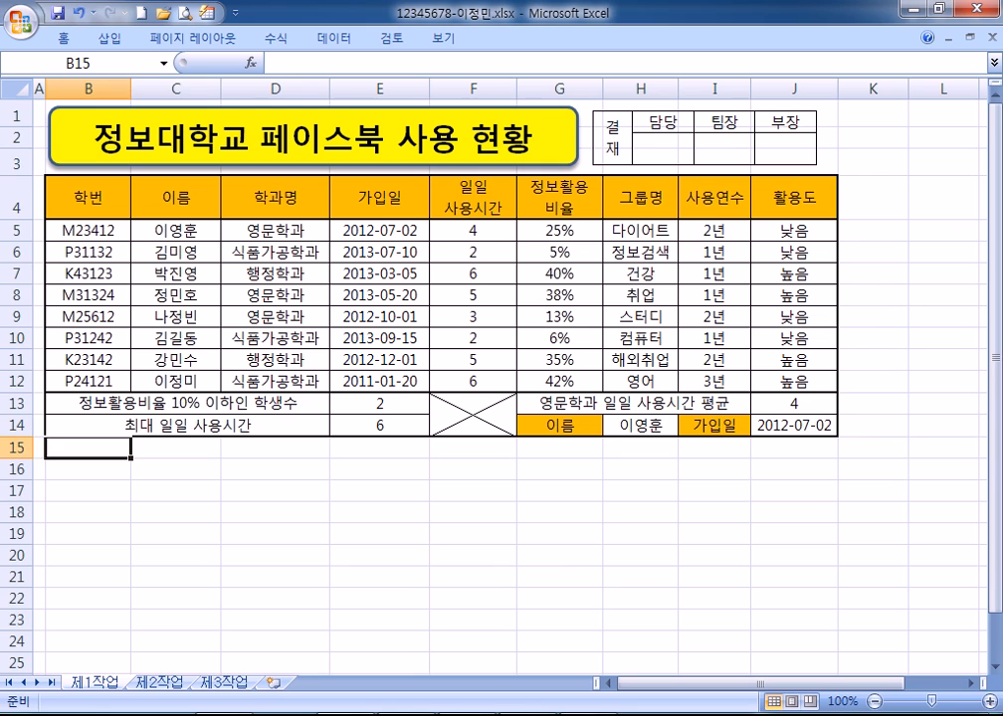
pyautogui.click(1001, 462)
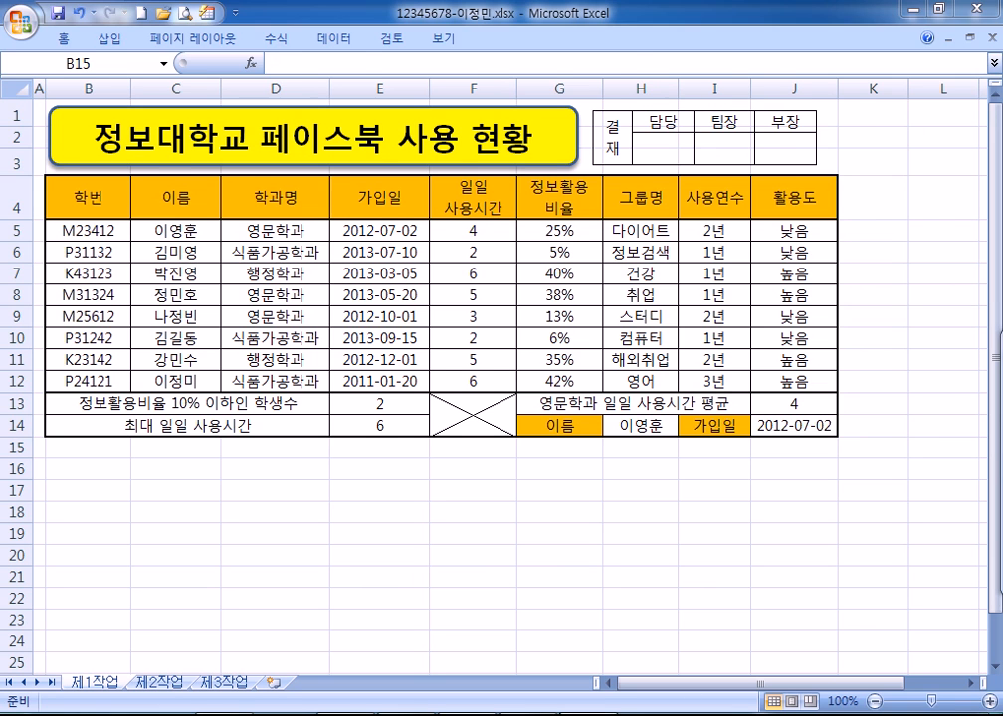
pyautogui.click(398, 714)
pyautogui.click(88, 291)
pyautogui.write('⑺ 조건부 서식을 이용하여 정보활용비율 셀에 데이터 막대 스타일(빨강)을 최소값 및 최대값으로 적용하시오.')
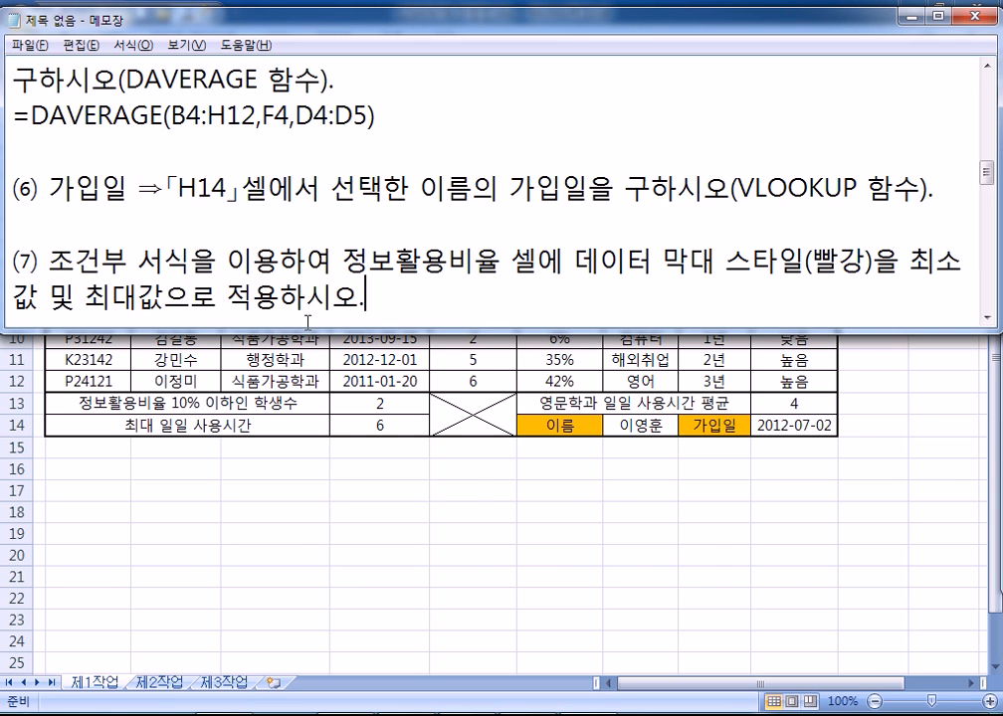
# Copy the J14 formula =VLOOKUP(H14,C5:F12,3,FALSE) from Excel into the Notepad notes under question ⑹, and return to the worksheet.
pyautogui.click(802, 427)
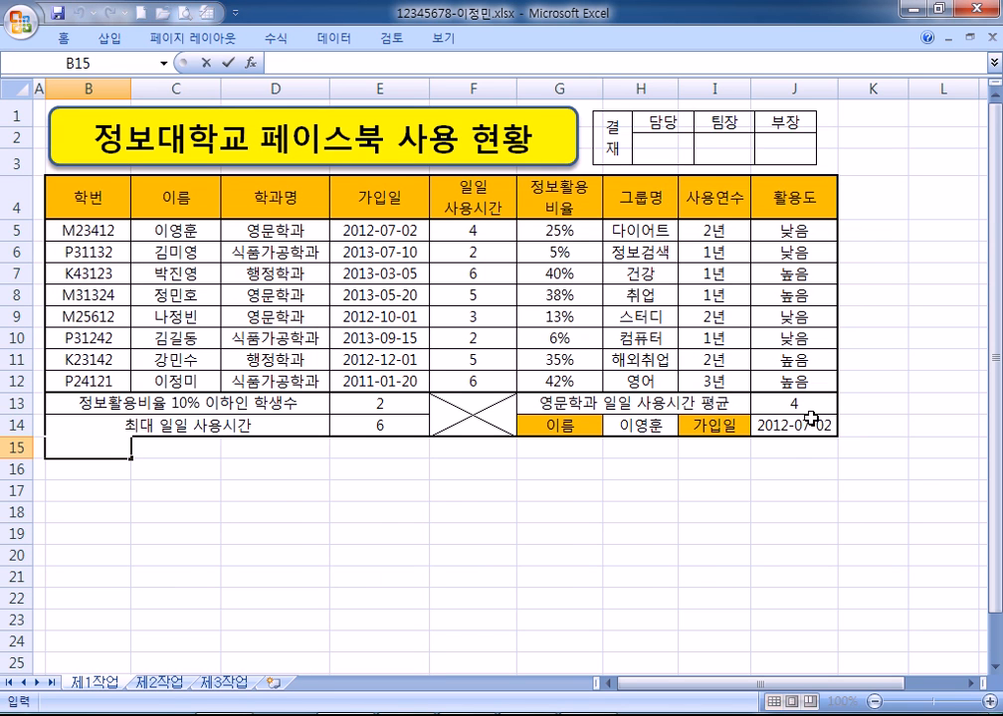
pyautogui.click(811, 422)
pyautogui.moveTo(495, 57); pyautogui.dragTo(273, 61)
pyautogui.hotkey('ctrl', 'c')
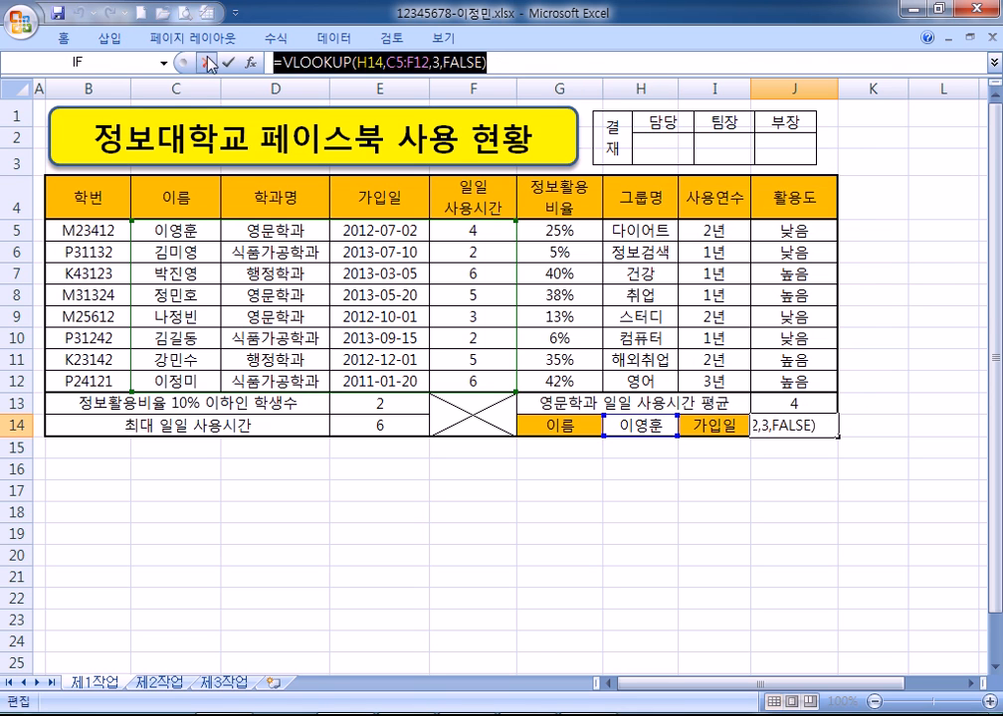
pyautogui.hotkey('alt', 'Tab')
pyautogui.click(77, 212)
pyautogui.hotkey('ctrl', 'v')
pyautogui.press('Return')
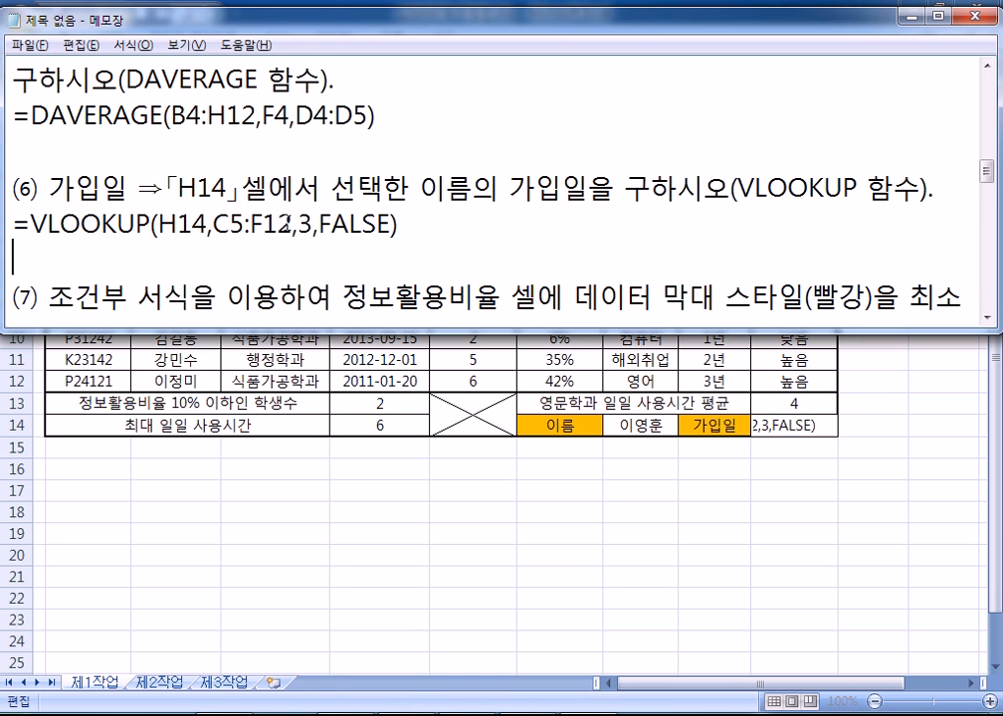
pyautogui.scroll(-1, 316, 259)
pyautogui.click(403, 232)
pyautogui.press('Return')
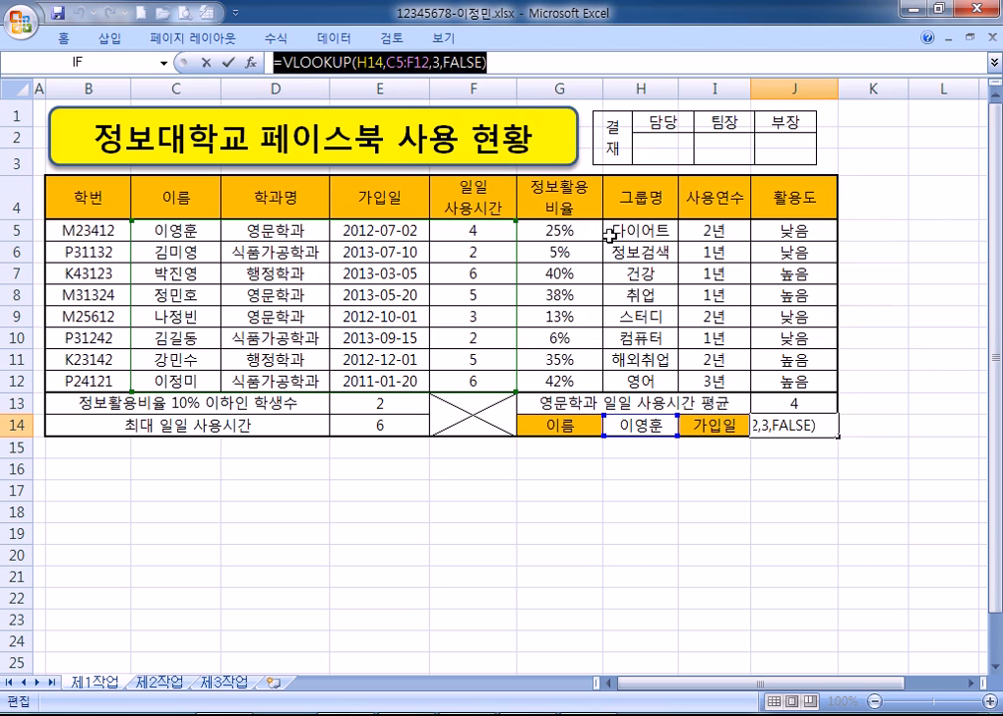
pyautogui.hotkey('alt', 'Tab')
pyautogui.press('Return')
# Apply red data bar conditional formatting to the 정보활용비율 cells G5:G12.
pyautogui.moveTo(572, 228); pyautogui.dragTo(562, 376)
pyautogui.moveTo(550, 224); pyautogui.dragTo(536, 380)
pyautogui.moveTo(531, 231); pyautogui.dragTo(537, 380)
pyautogui.doubleClick(66, 38)
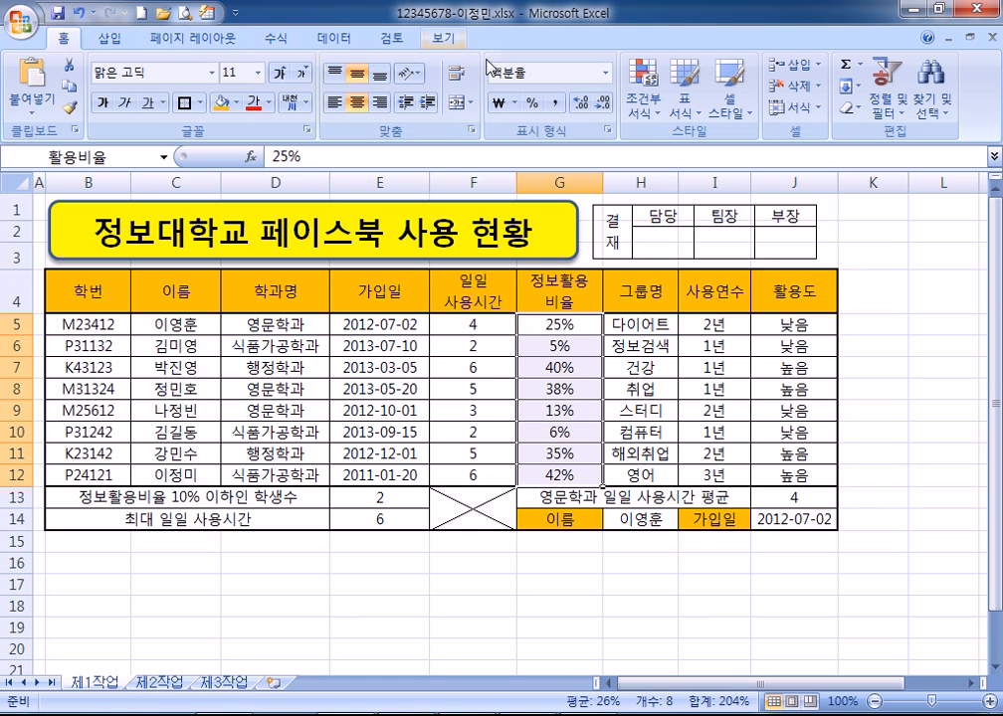
pyautogui.click(649, 117)
pyautogui.moveTo(690, 240)
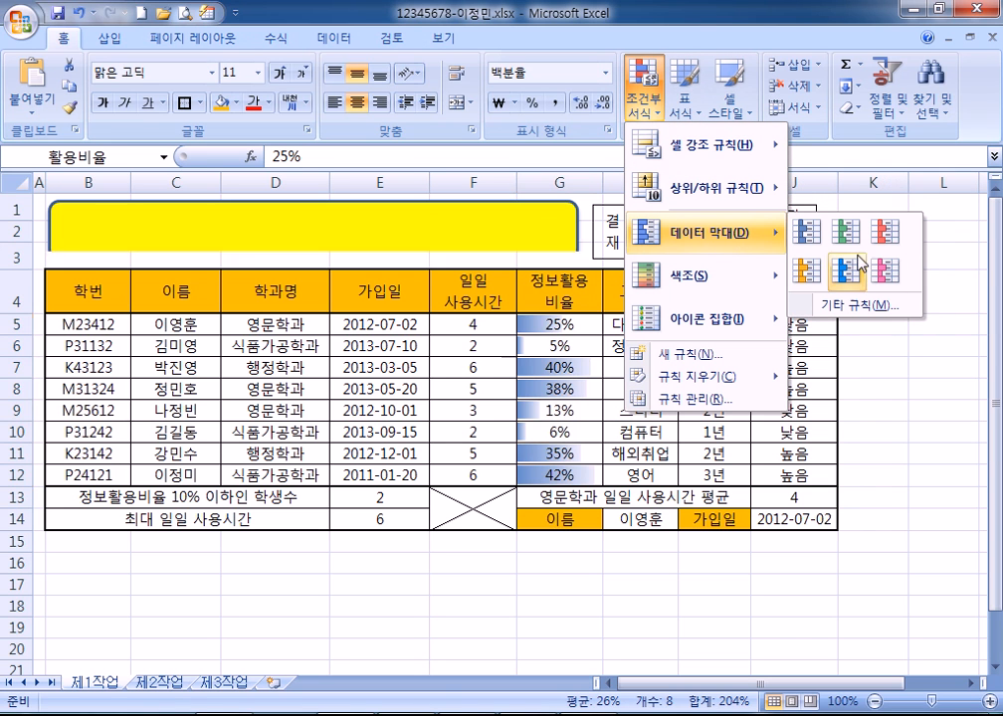
pyautogui.click(884, 230)
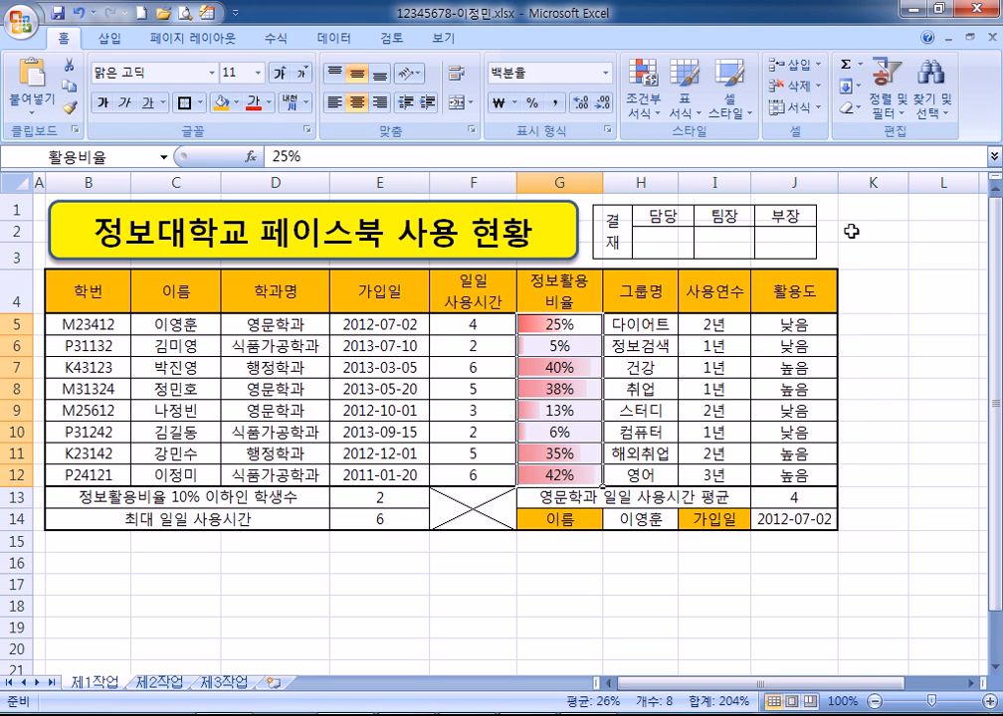
pyautogui.click(189, 367)
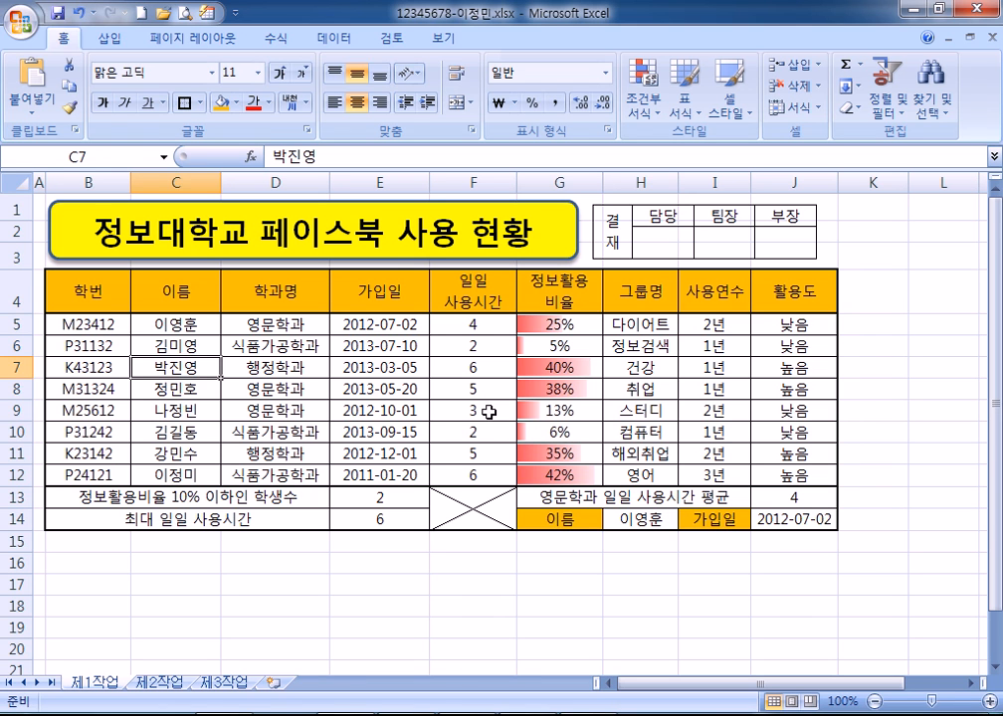
pyautogui.click(549, 449)
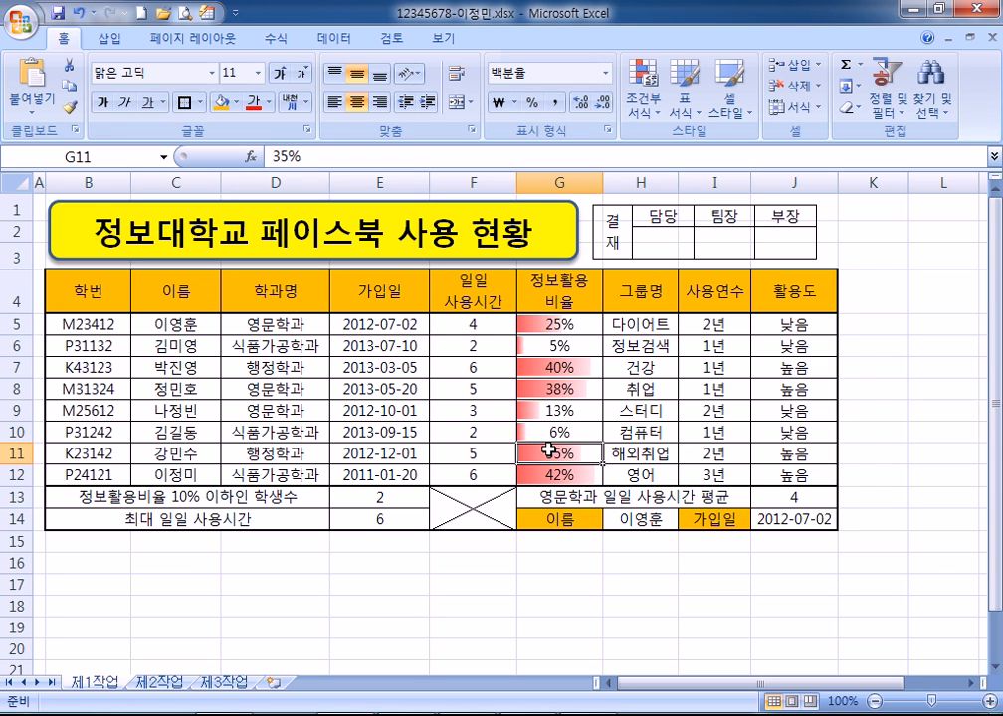
pyautogui.click(62, 550)
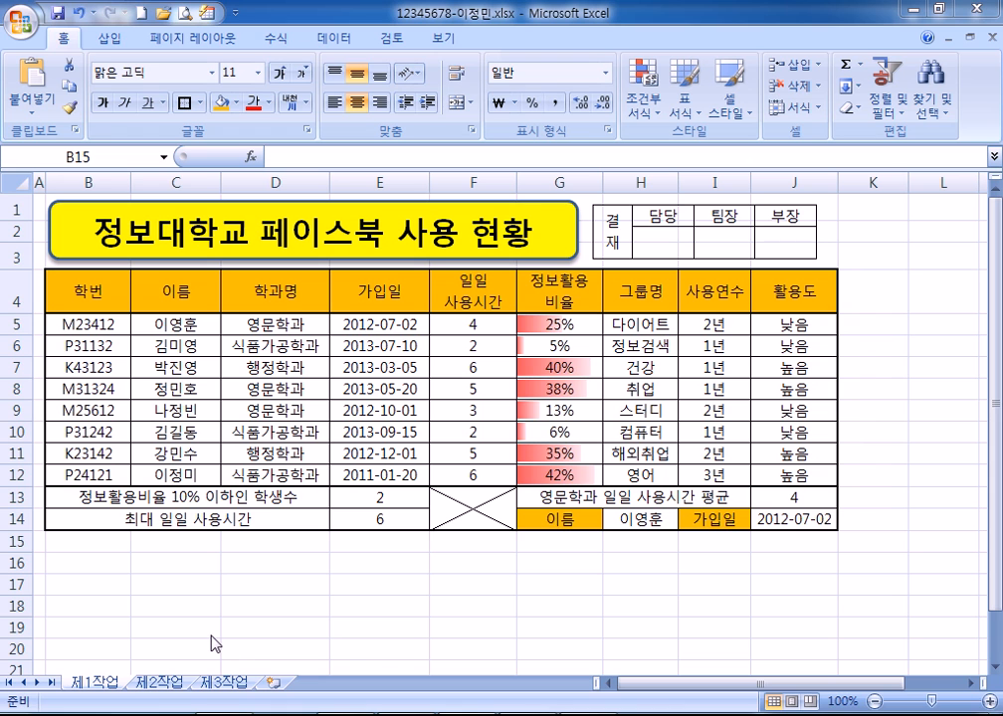
# Copy the range B4:H12 from the 제1작업 sheet and paste it at B2 of the 제2작업 sheet.
pyautogui.click(72, 289)
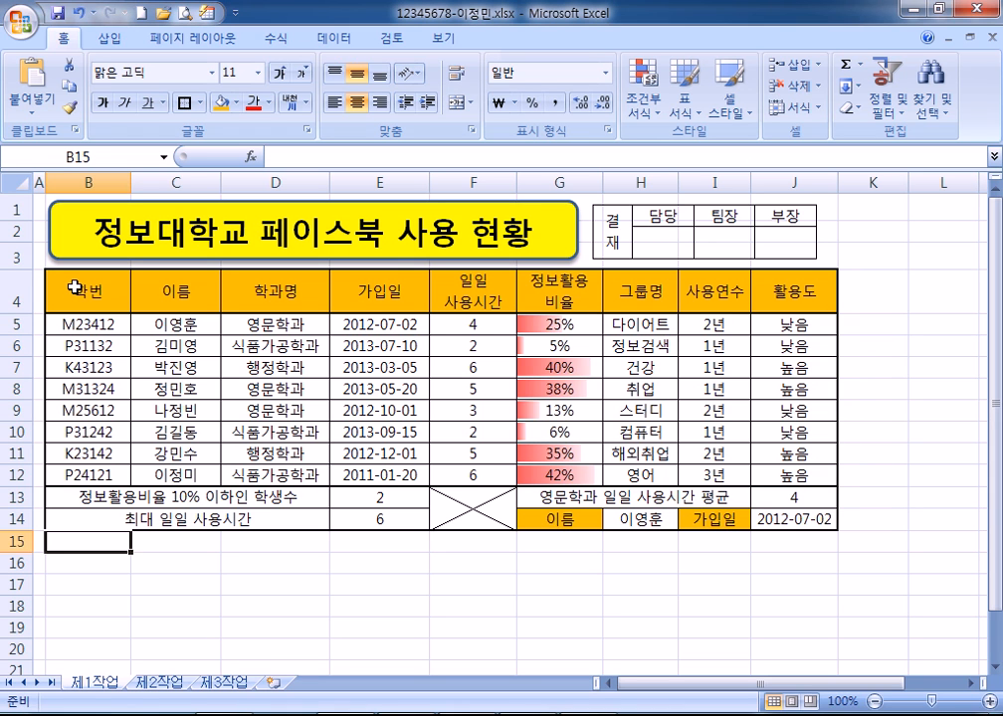
pyautogui.moveTo(73, 290); pyautogui.dragTo(647, 475)
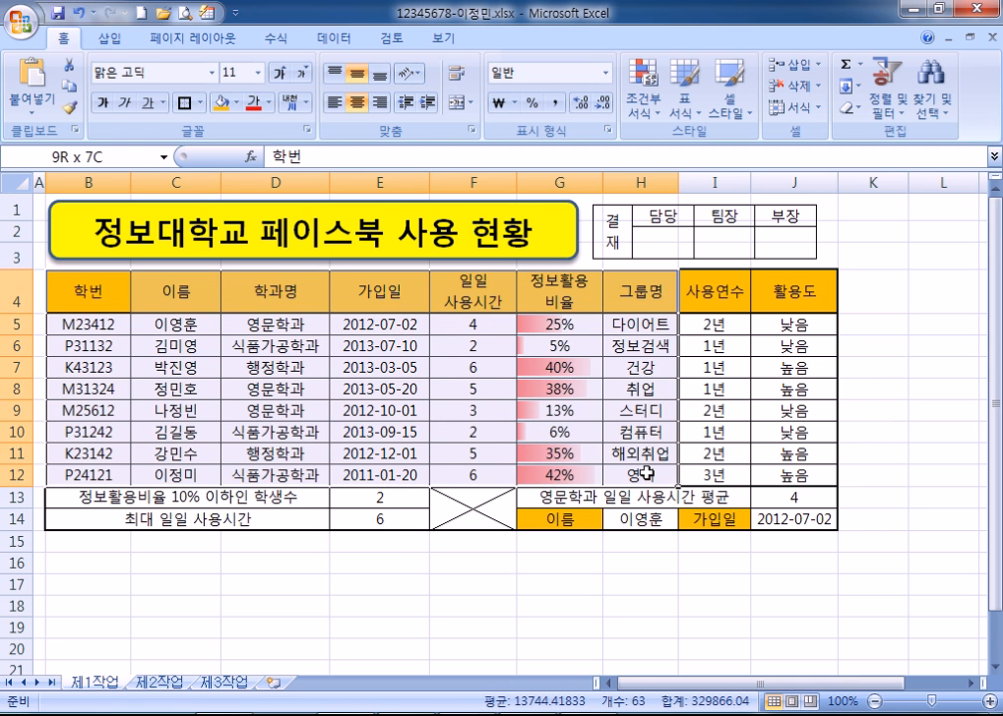
pyautogui.rightClick(598, 291)
pyautogui.click(628, 325)
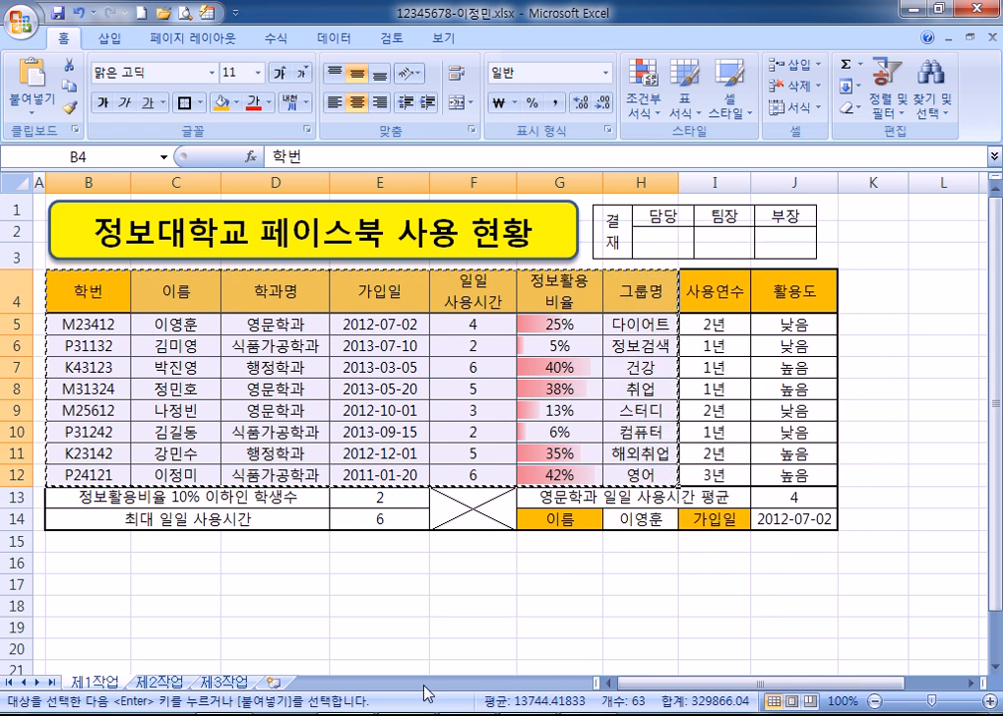
pyautogui.click(161, 682)
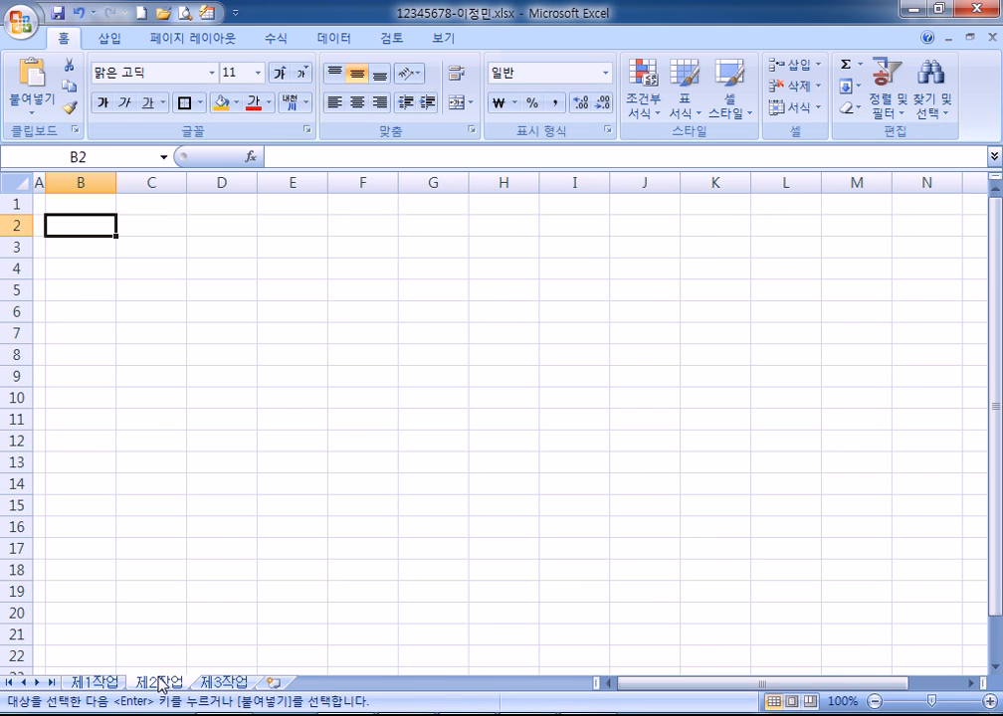
pyautogui.rightClick(85, 227)
pyautogui.click(140, 286)
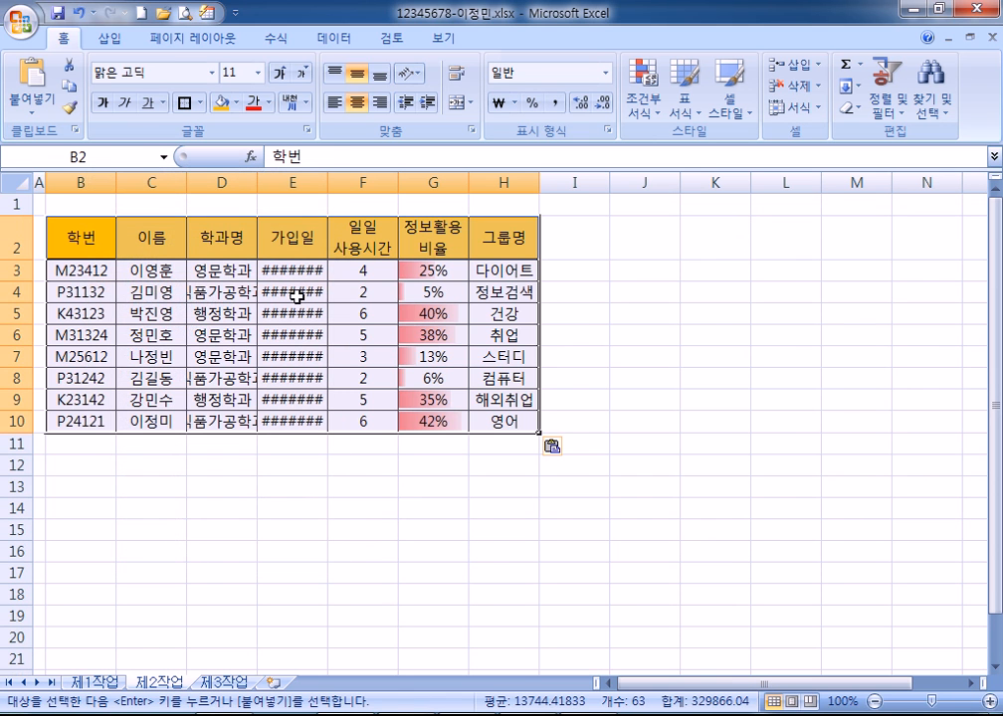
# Widen the 가입일, 학과명 and 그룹명 columns of the pasted table so that their contents fit.
pyautogui.click(338, 257)
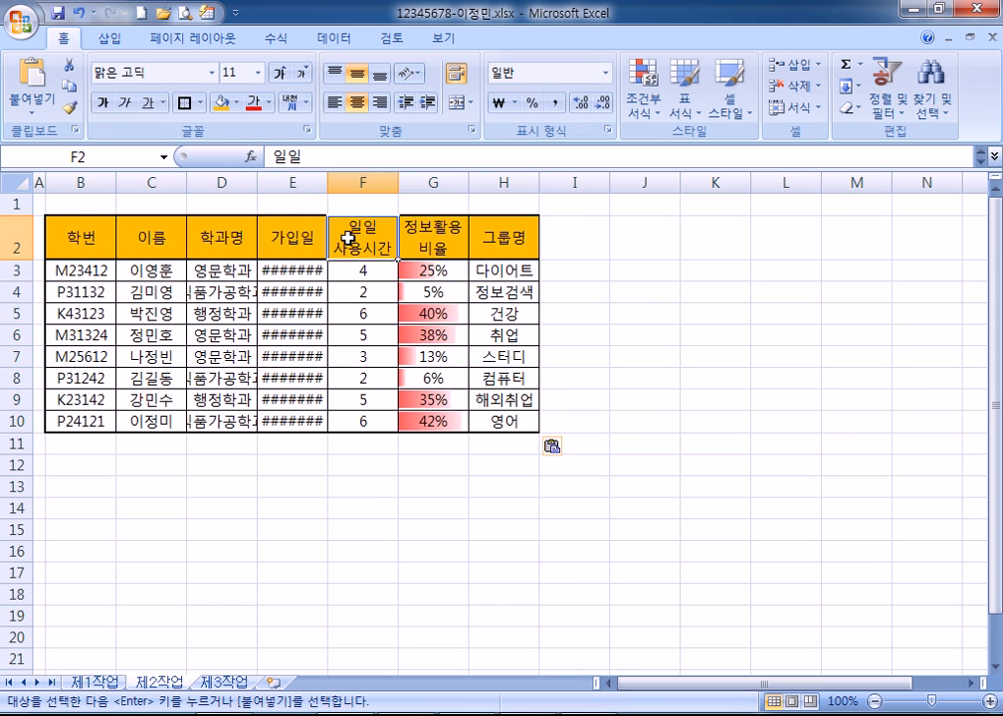
pyautogui.moveTo(329, 179); pyautogui.dragTo(349, 179)
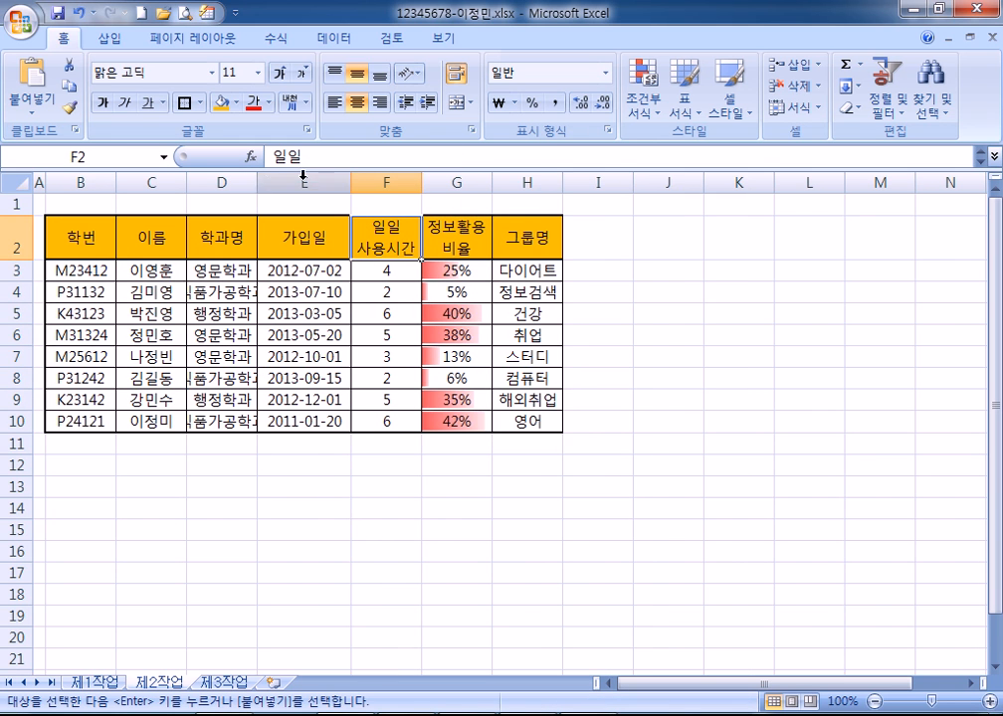
pyautogui.moveTo(258, 179); pyautogui.dragTo(276, 179)
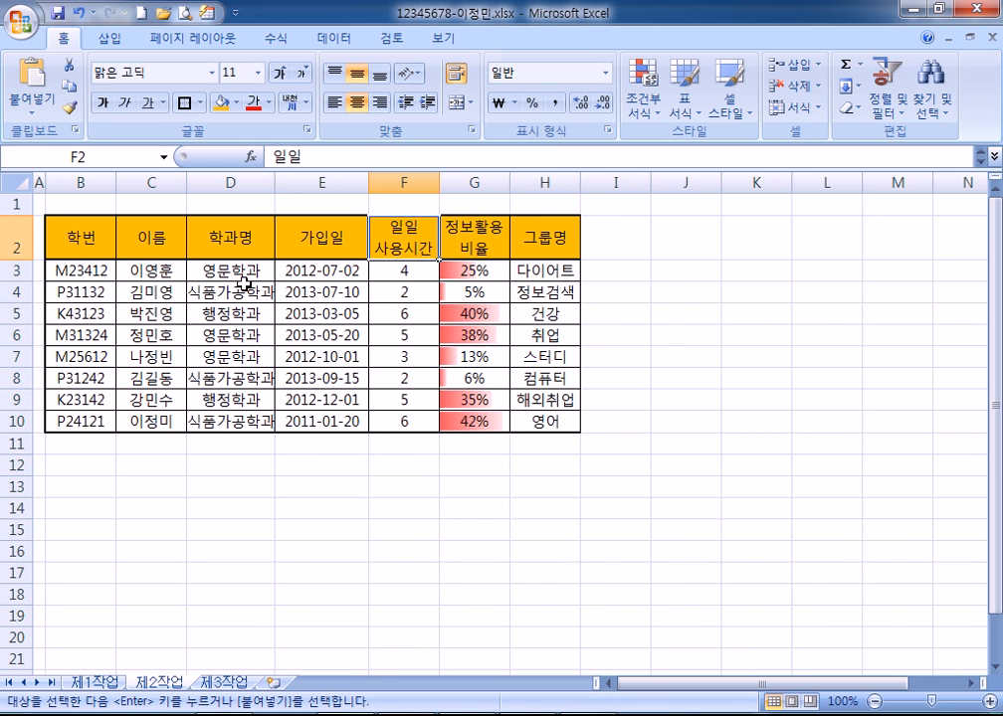
pyautogui.doubleClick(276, 181)
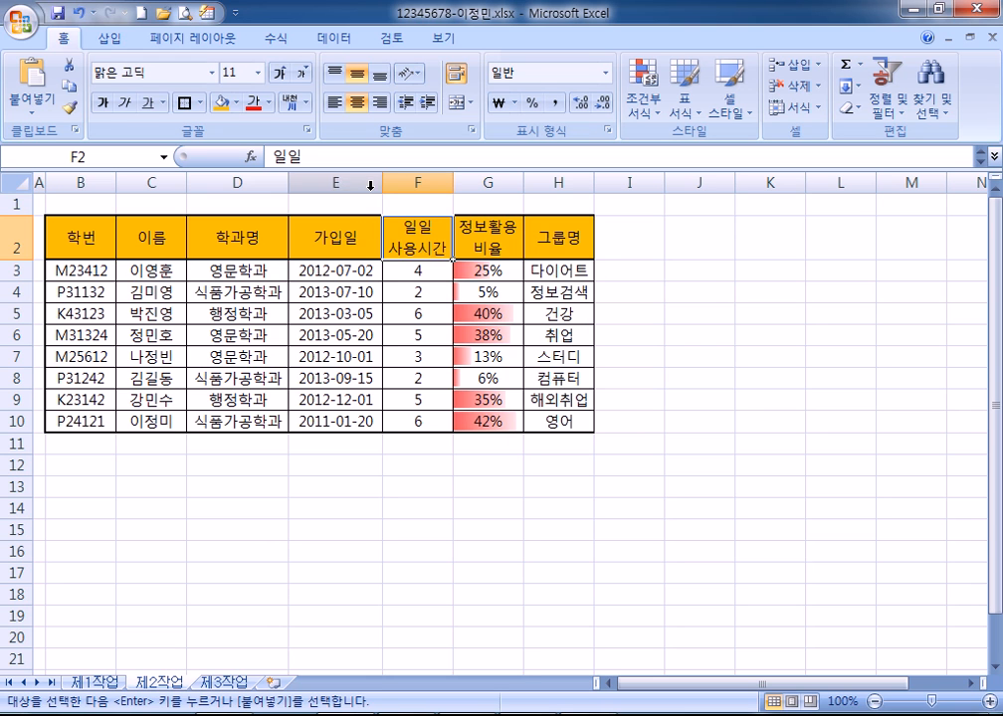
pyautogui.moveTo(594, 185); pyautogui.dragTo(599, 185)
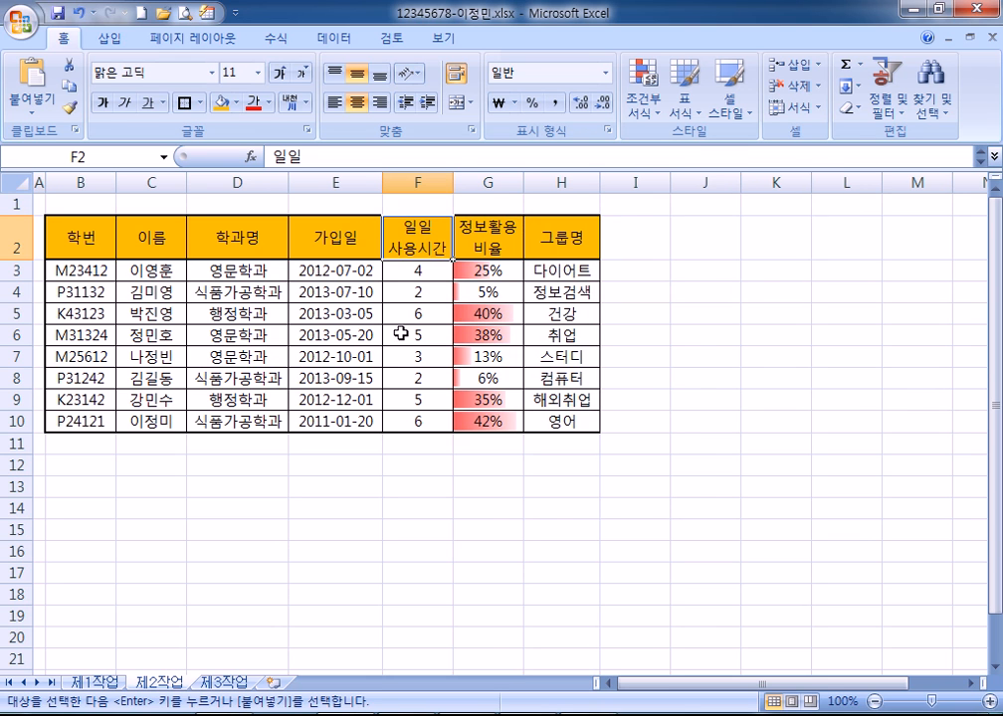
pyautogui.click(245, 378)
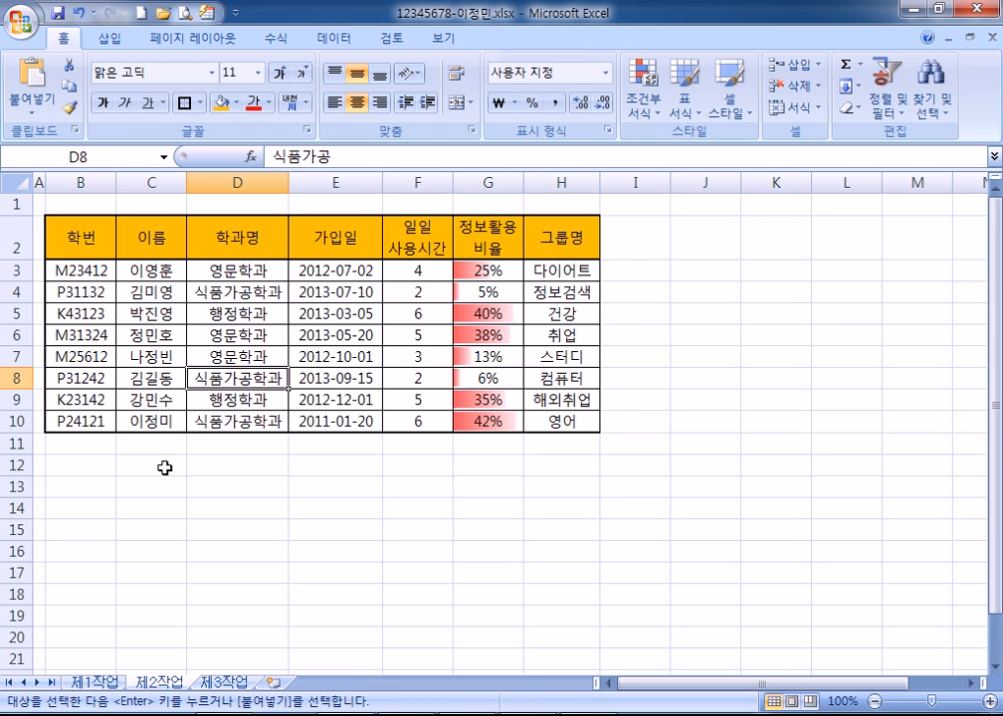
# Enter the heading 학번 in B13 and the condition P* in B14 below the table.
pyautogui.click(83, 464)
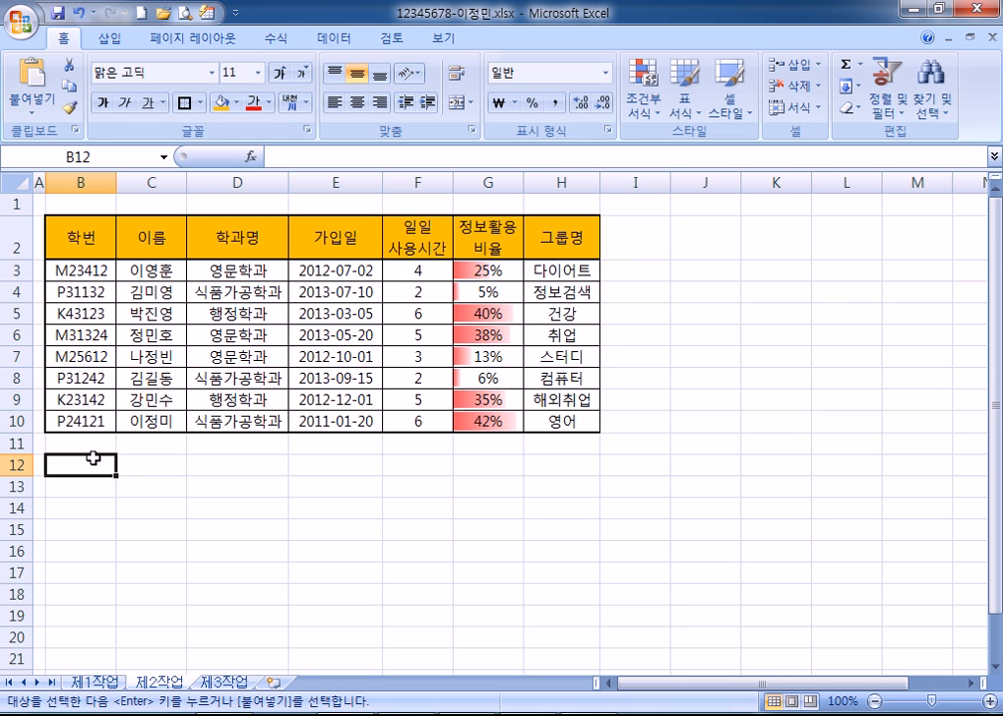
pyautogui.click(83, 484)
pyautogui.scroll(-1, 133, 490)
pyautogui.scroll(1, 133, 490)
pyautogui.write('학번')
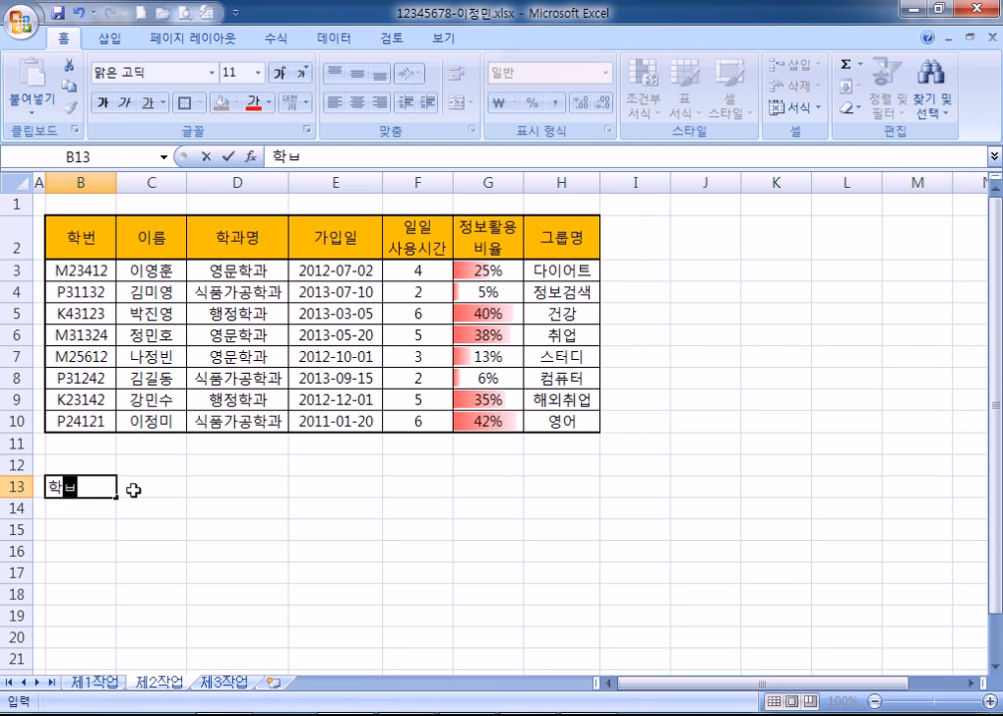
pyautogui.press('Return')
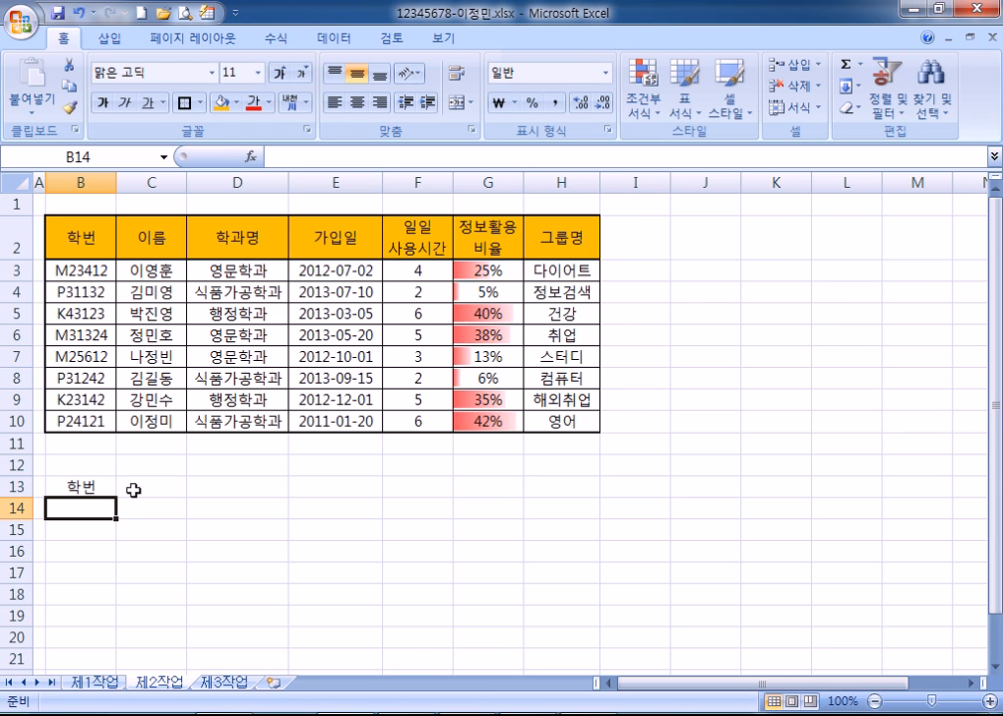
pyautogui.write('P')
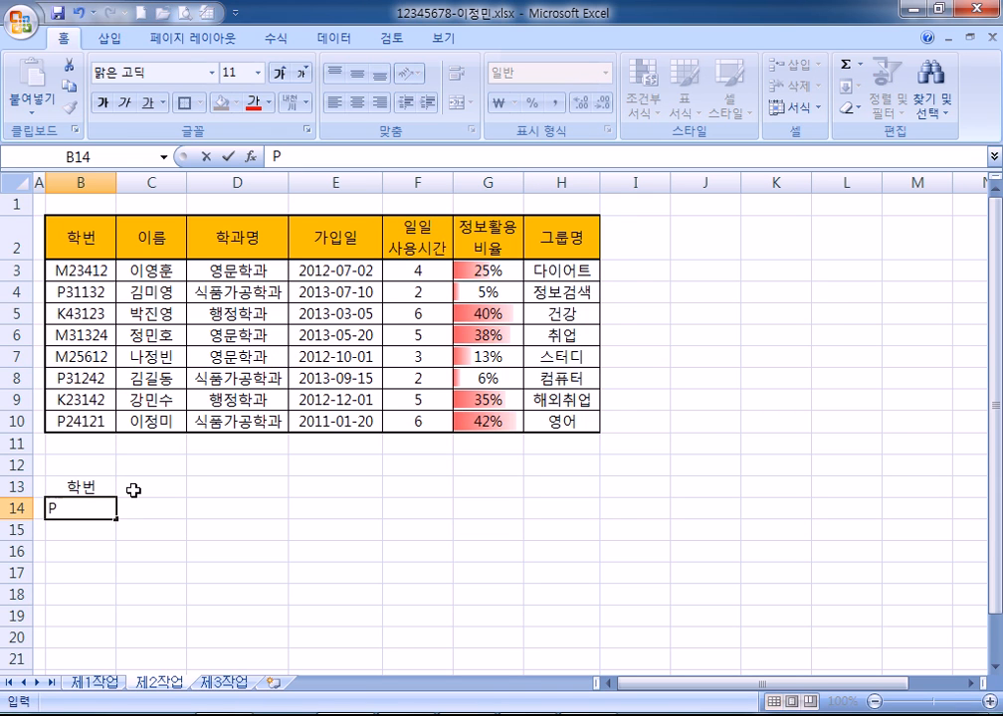
pyautogui.write('*')
pyautogui.press('Return')
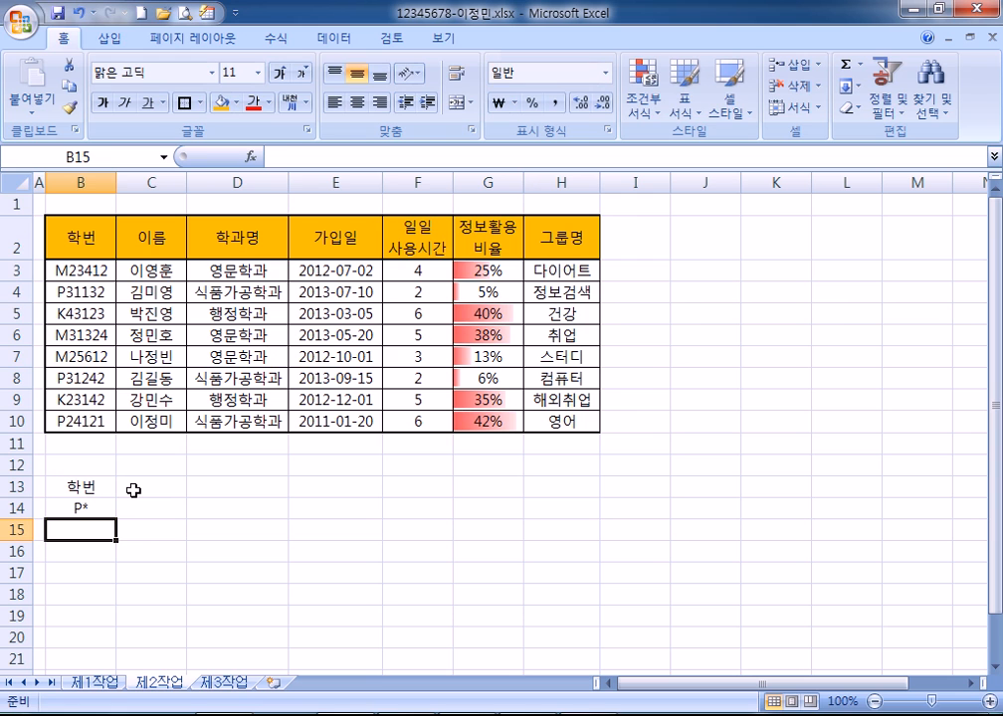
pyautogui.press('Up')
pyautogui.press('Right')
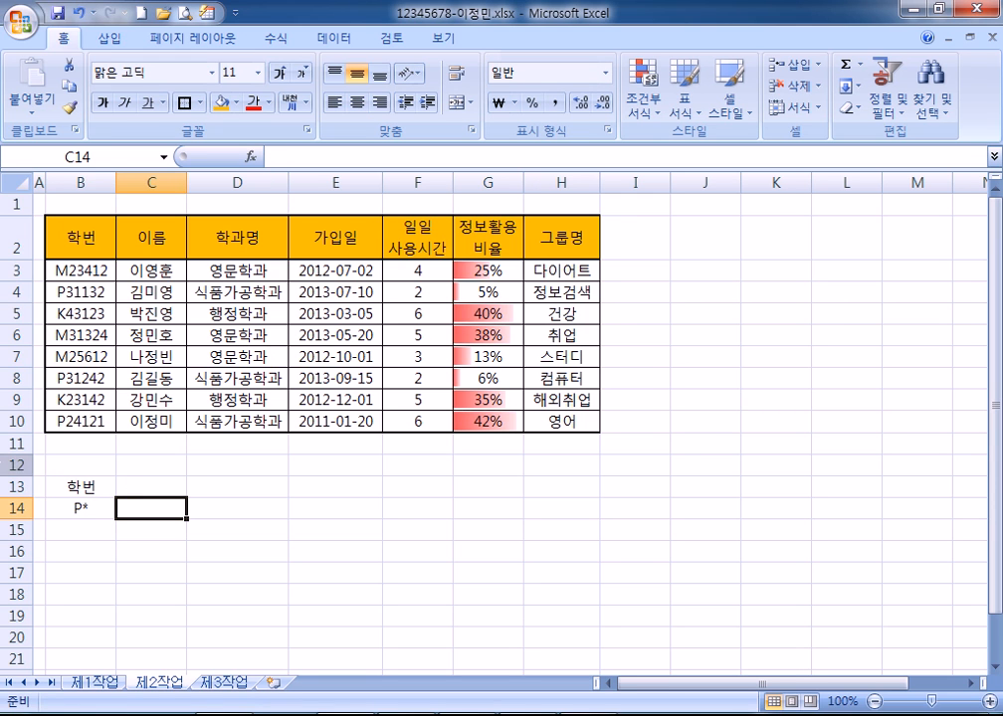
# Enter the heading 가입일 in C13, next to the 학번 criteria heading.
pyautogui.click(159, 480)
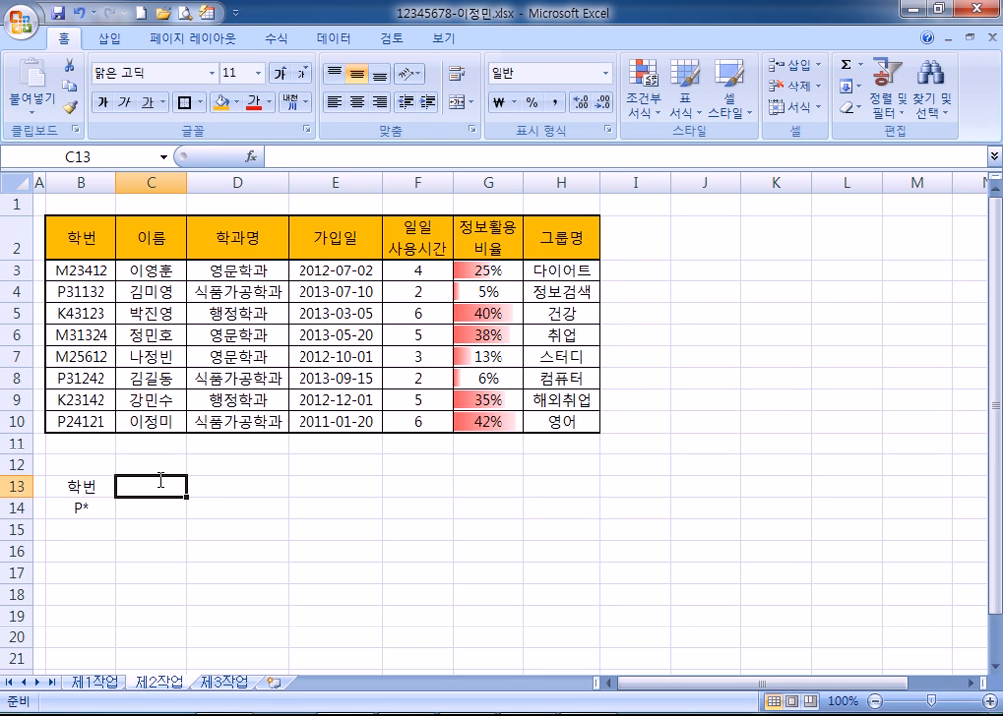
pyautogui.write('RKDLQDLF')
pyautogui.press('Return')
pyautogui.click(158, 481)
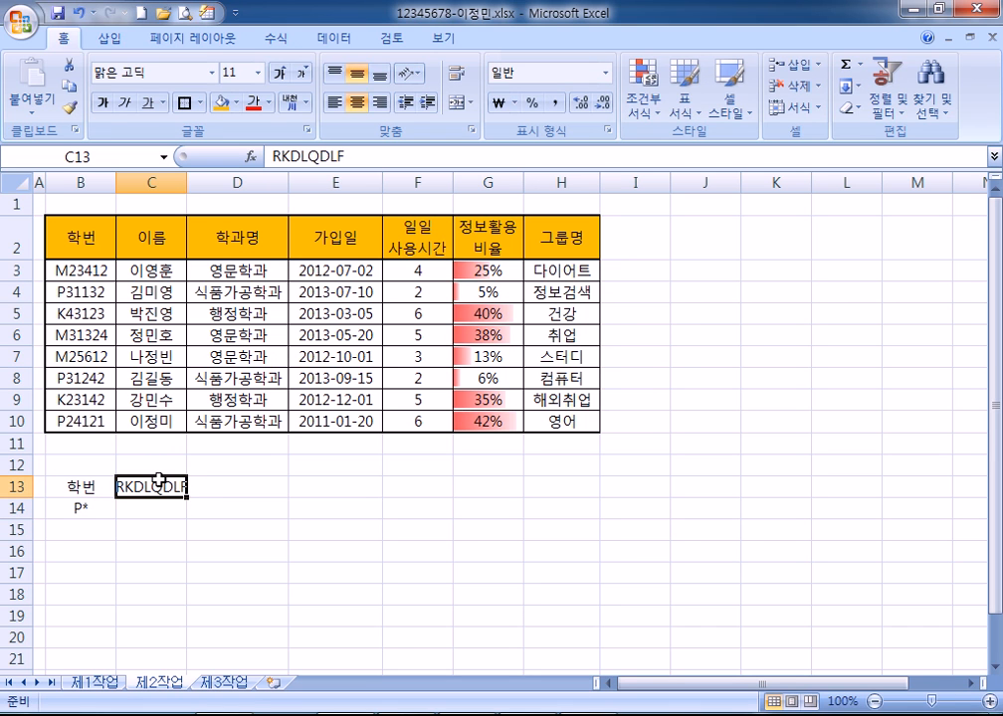
pyautogui.write('가입일')
pyautogui.press('Return')
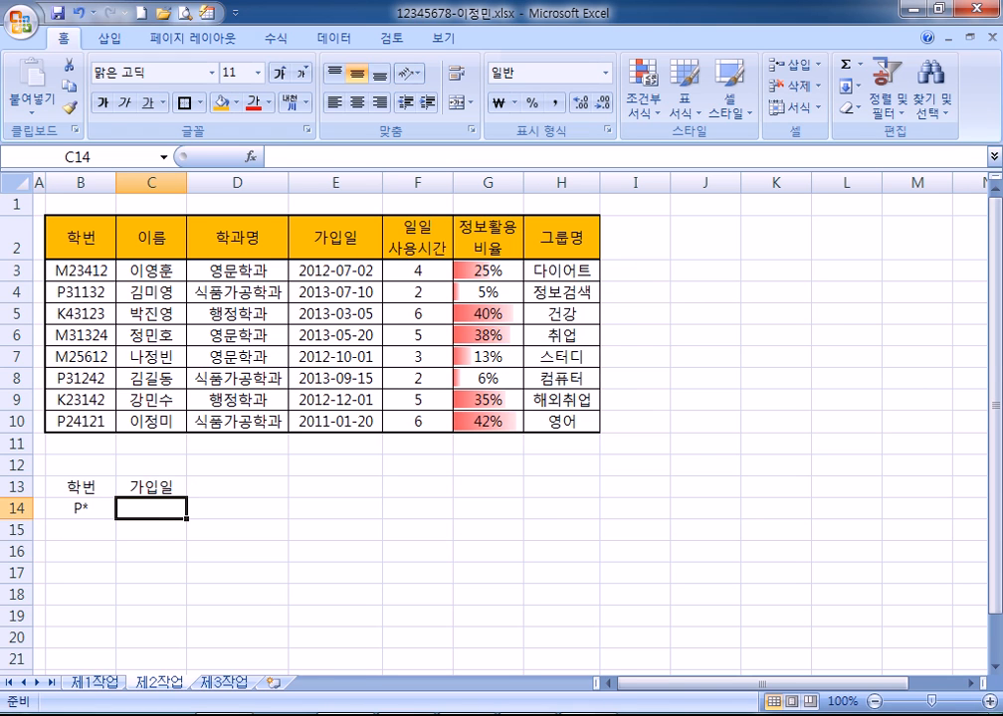
# Enter the date 2013-01-01 in C14 under the 가입일 criteria heading.
pyautogui.scroll(-2, 188, 420)
pyautogui.scroll(5, 159, 387)
pyautogui.scroll(-3, 157, 386)
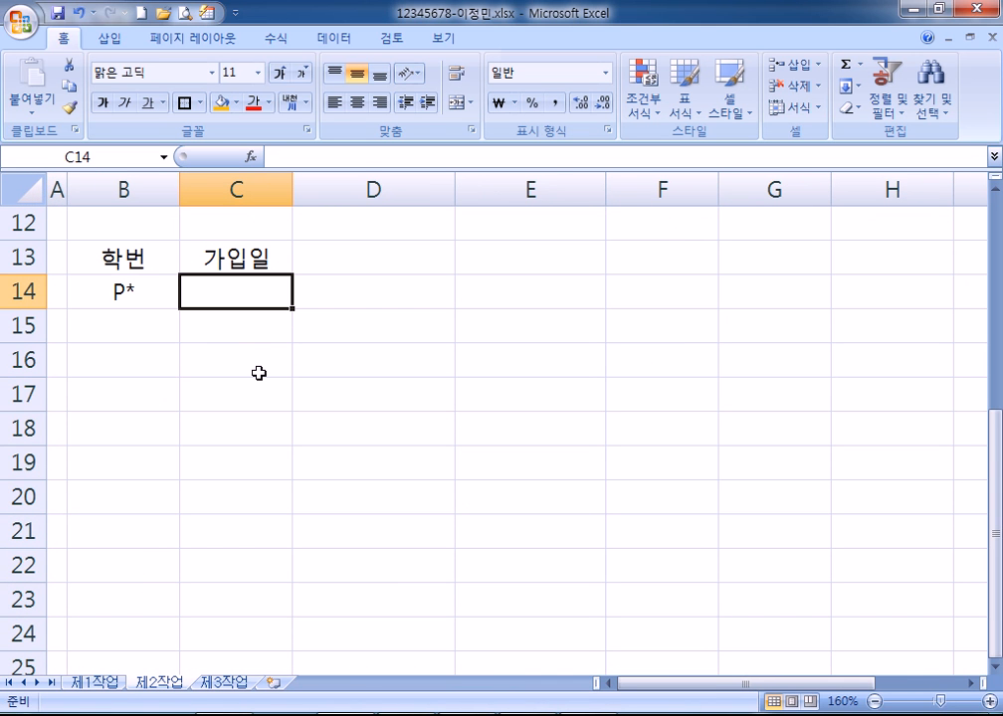
pyautogui.write('2013-01-01')
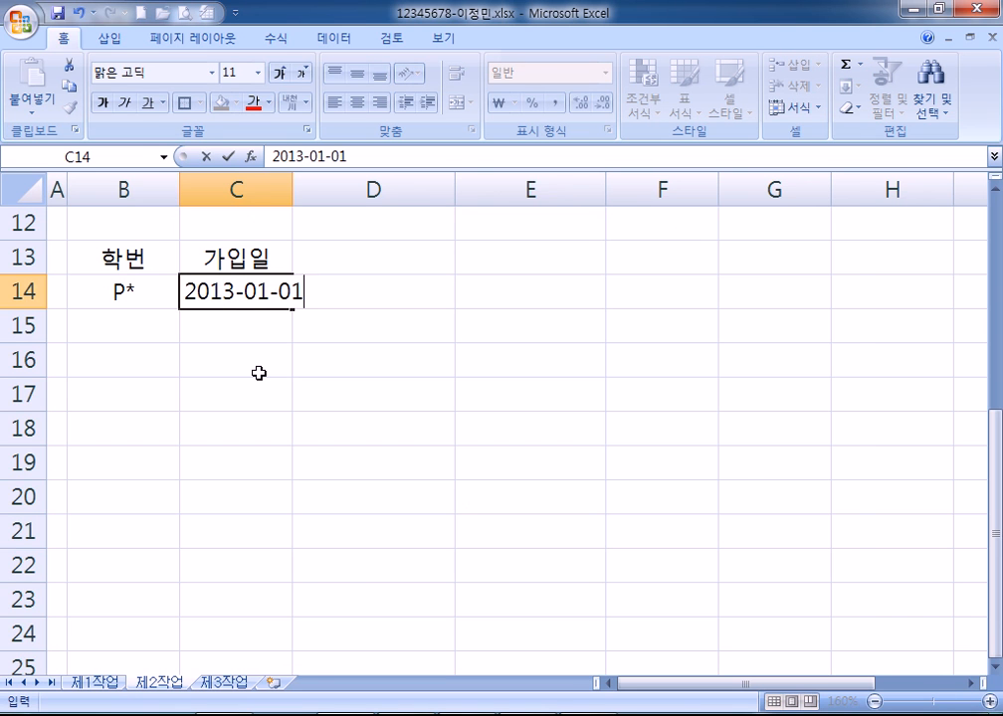
pyautogui.press('Return')
pyautogui.press('Up')
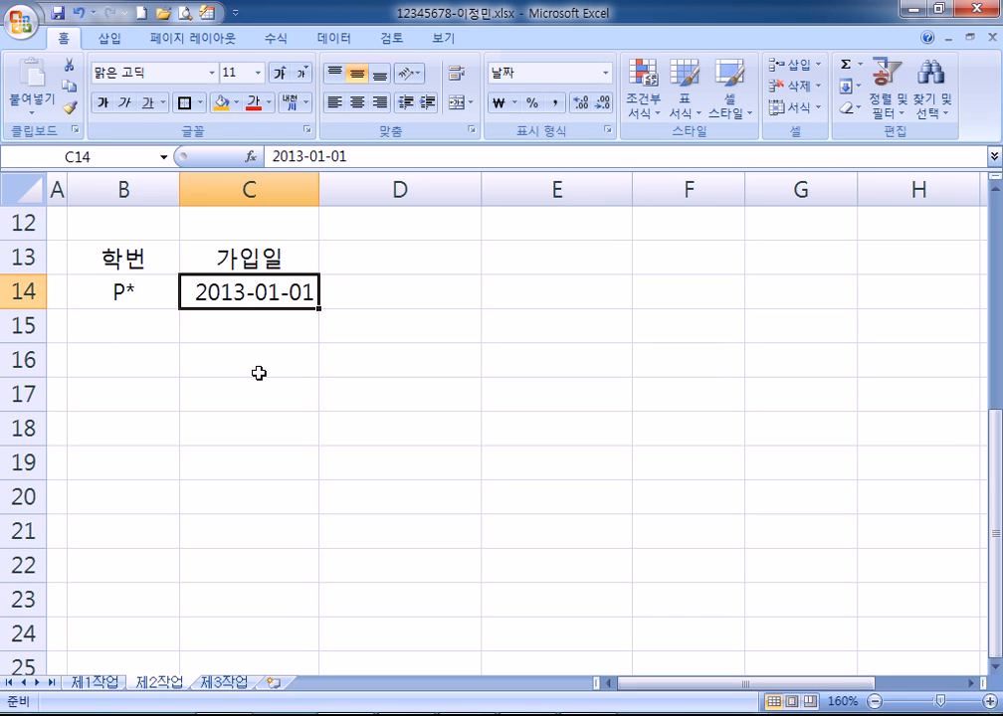
# Put >= in front of the date in C14 so that the condition is >=2013-01-01.
pyautogui.press('F2')
pyautogui.press('Home')
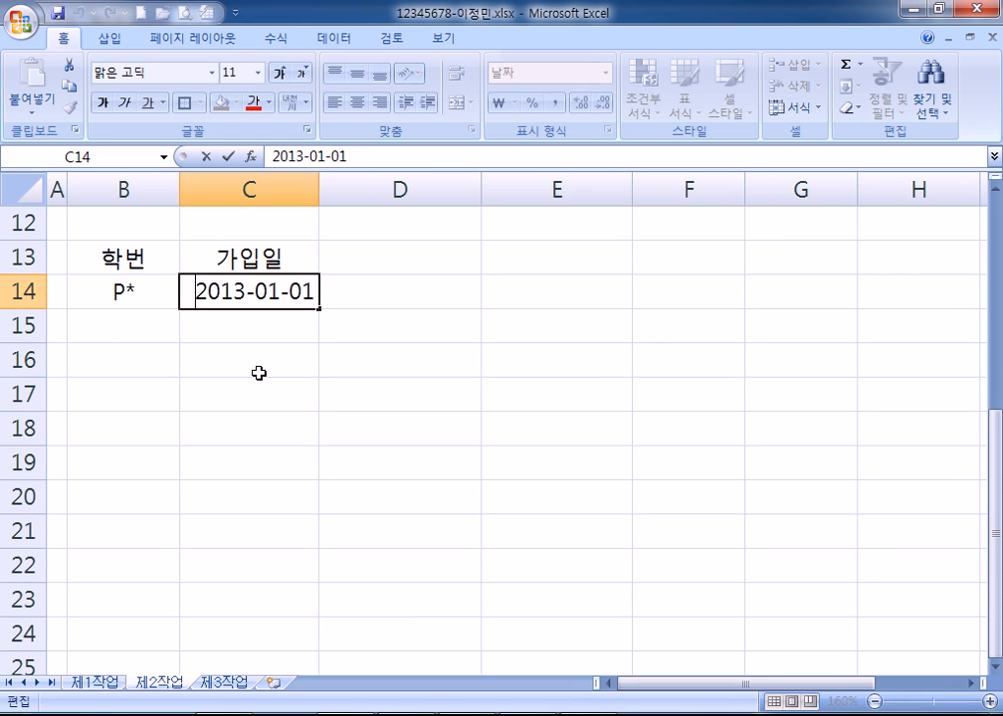
pyautogui.write('>')
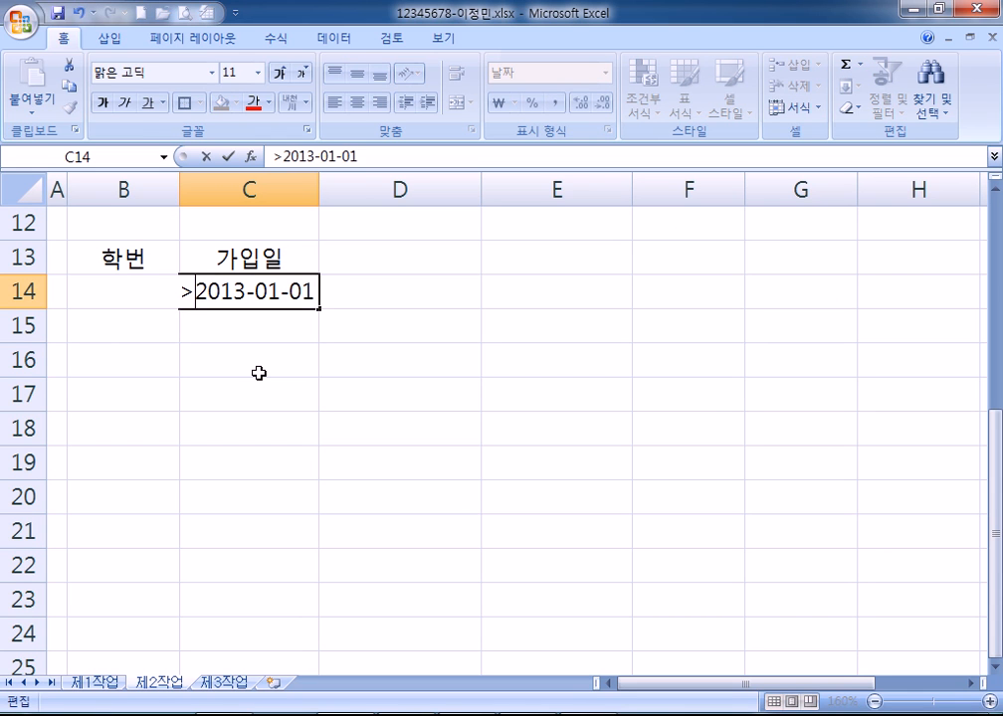
pyautogui.write('=')
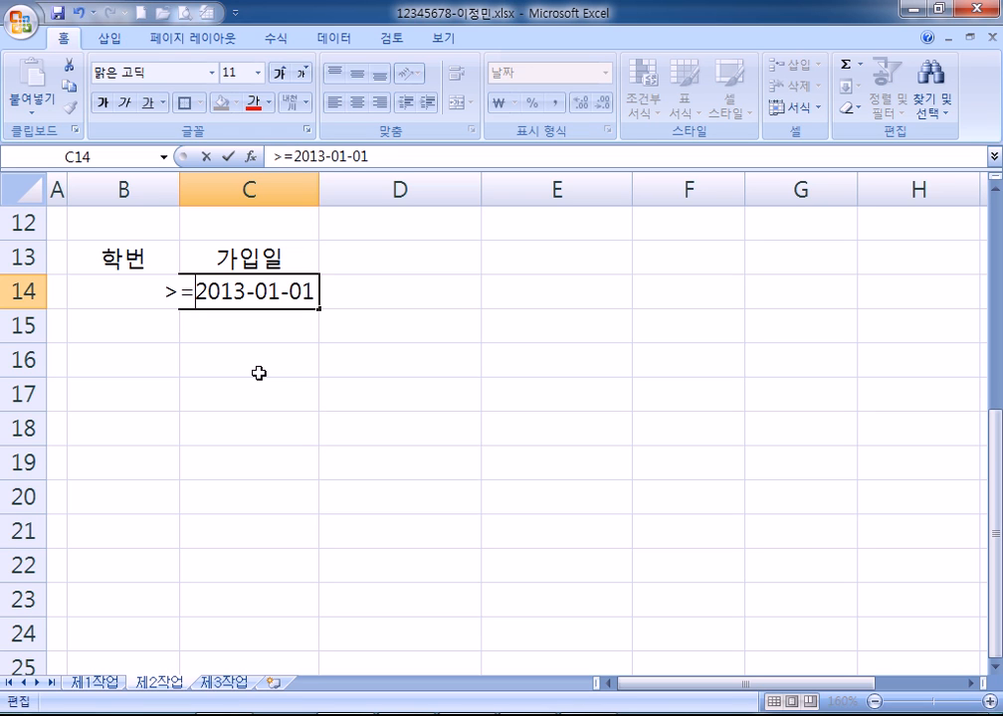
pyautogui.press('Home')
pyautogui.write('<')
pyautogui.press('Delete')
pyautogui.press('BackSpace')
pyautogui.write('>')
pyautogui.press('Return')
pyautogui.press('Up')
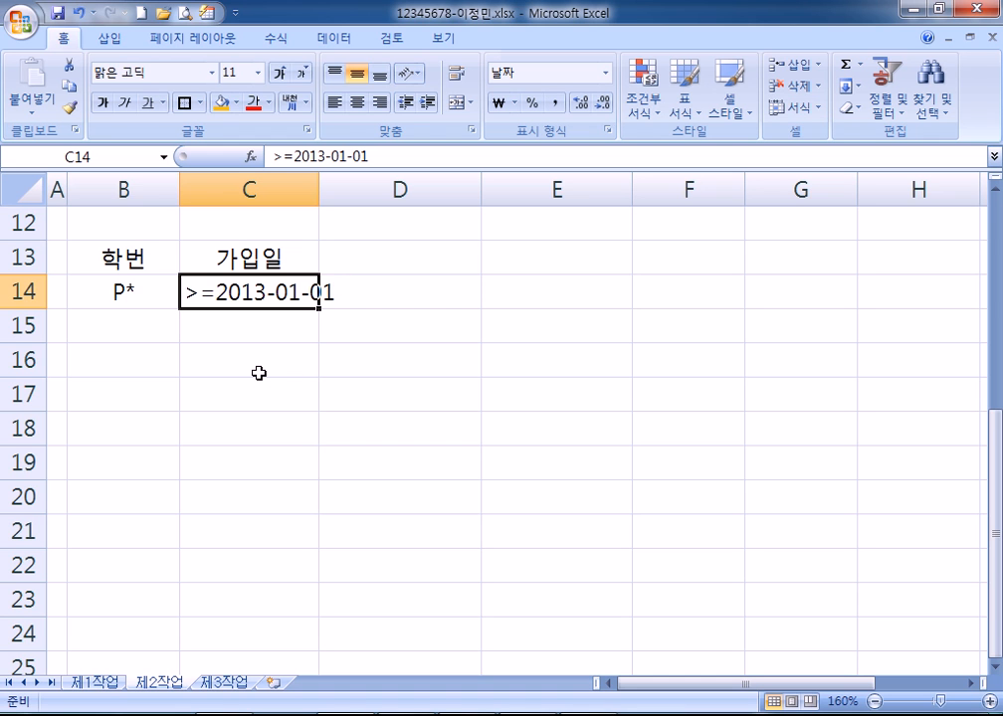
# Start an advanced filter on the table B2:H10 with B13:C14 as the criteria range.
pyautogui.click(130, 331)
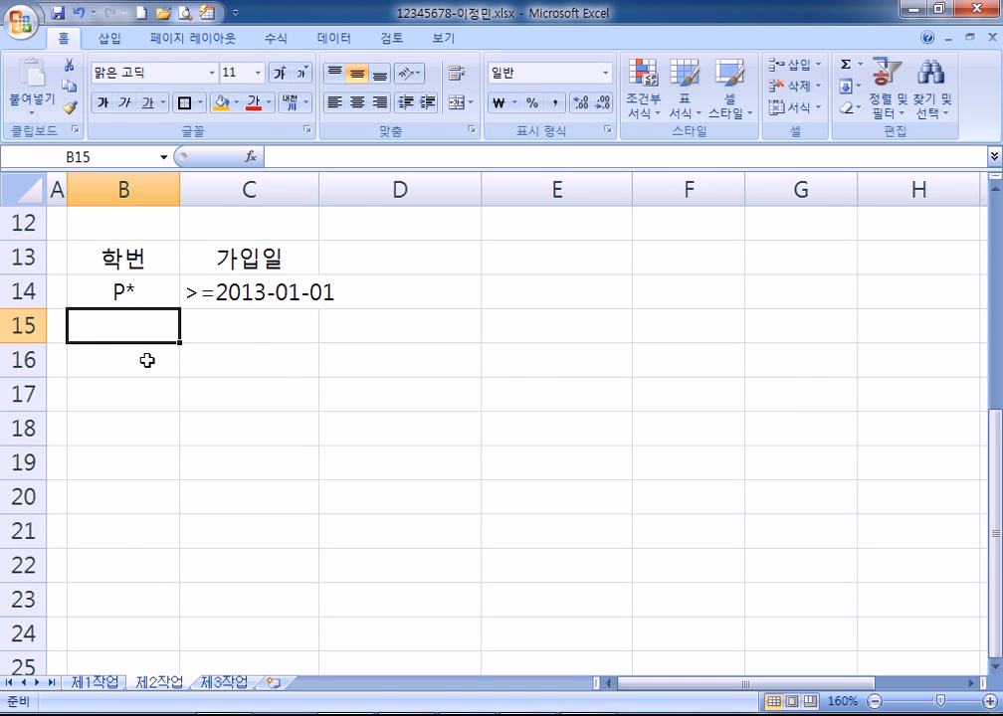
pyautogui.scroll(3, 147, 360)
pyautogui.scroll(-1, 147, 360)
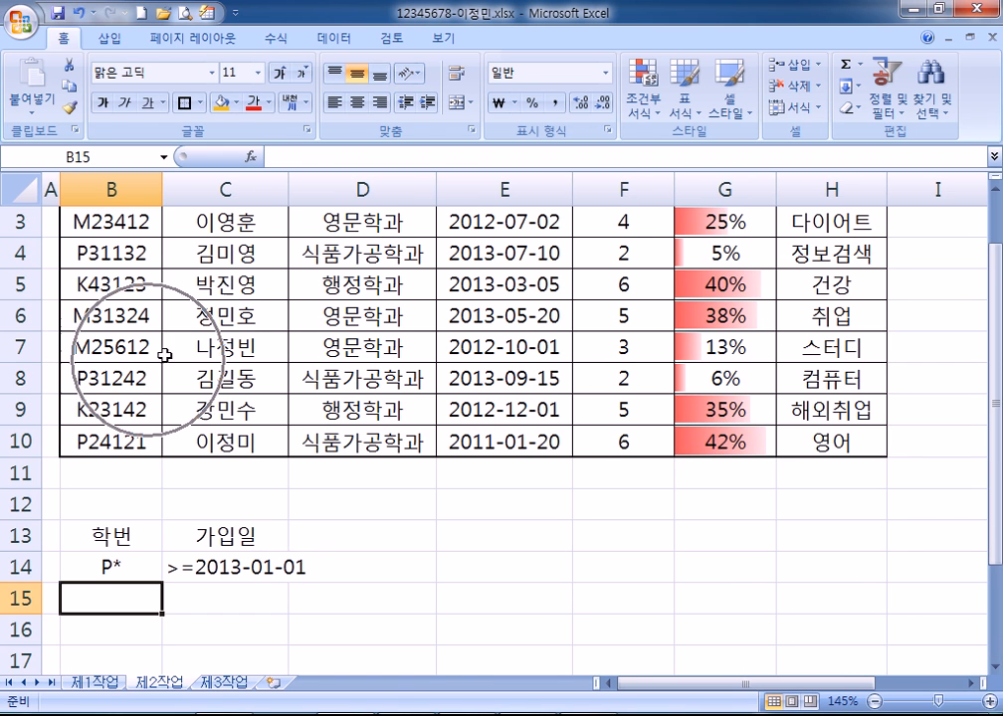
pyautogui.click(307, 324)
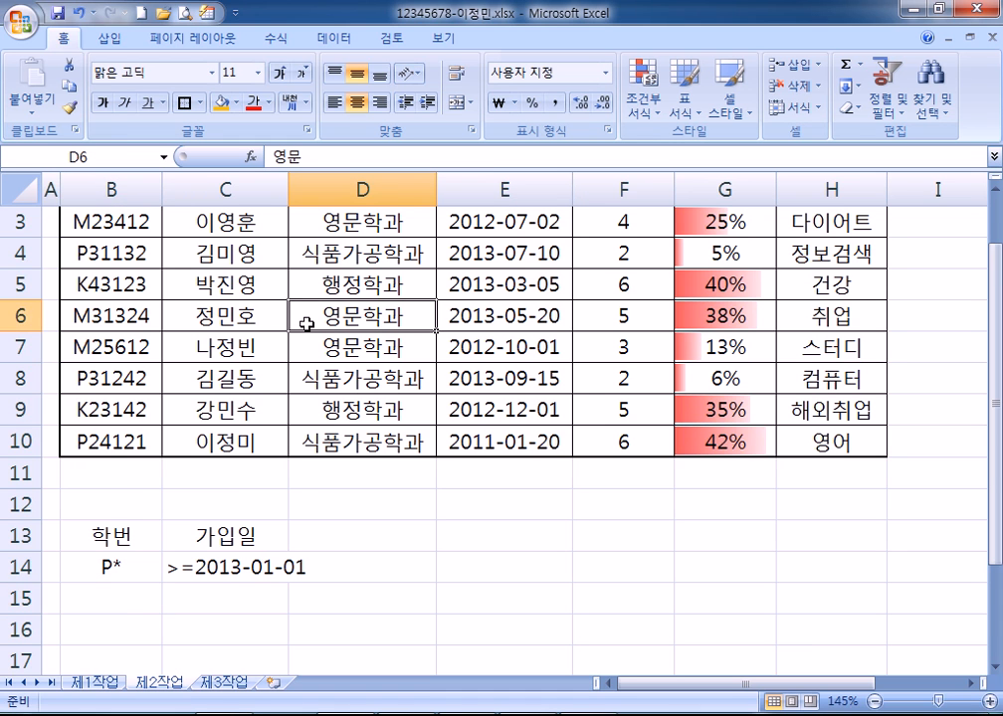
pyautogui.scroll(-1, 307, 324)
pyautogui.scroll(1, 224, 298)
pyautogui.click(328, 42)
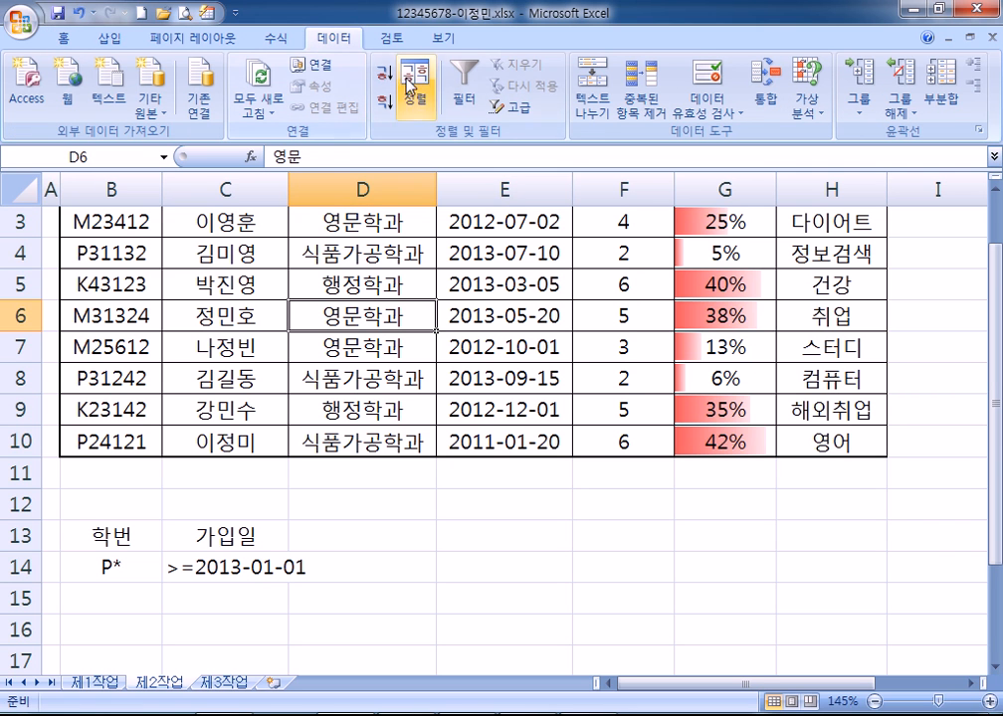
pyautogui.click(512, 107)
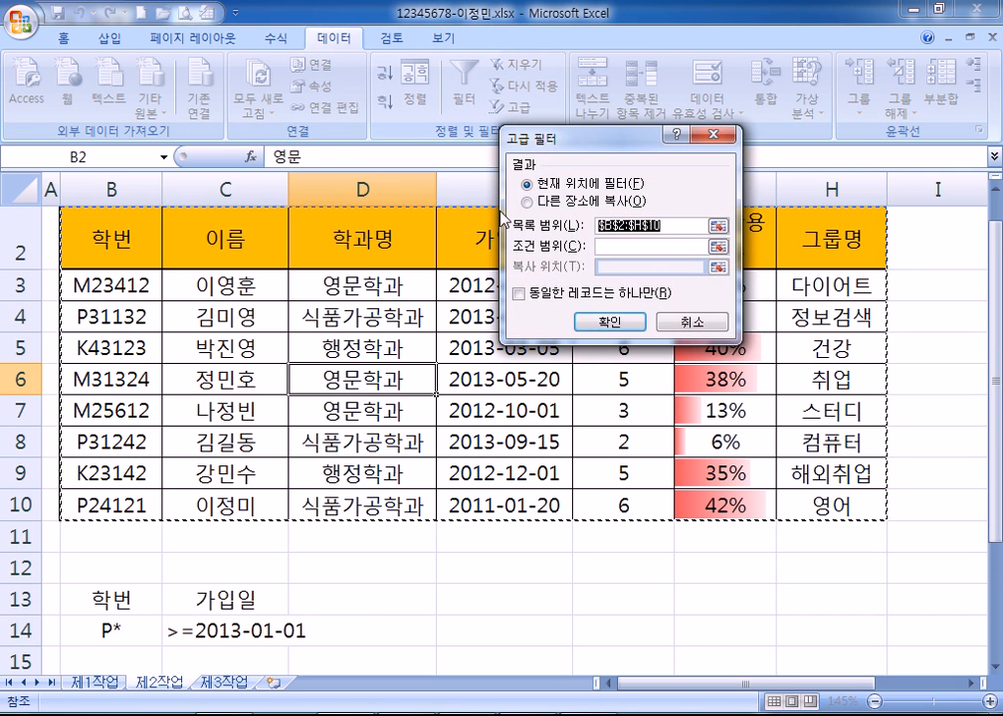
pyautogui.click(623, 250)
pyautogui.scroll(-2, 298, 309)
pyautogui.moveTo(112, 384); pyautogui.dragTo(232, 406)
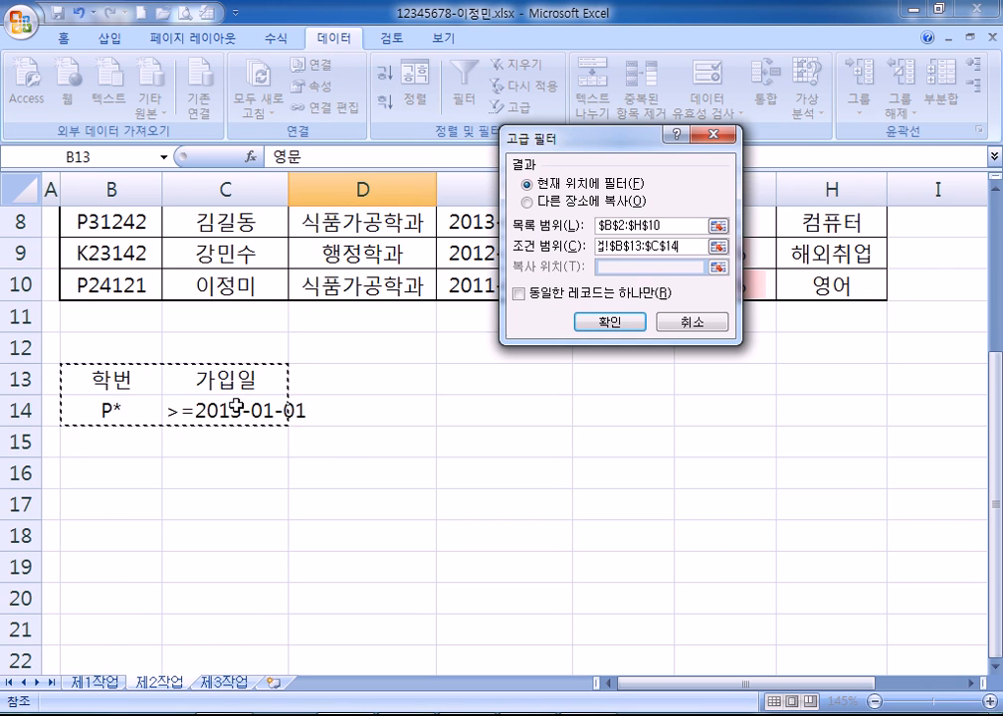
# Set the advanced filter to copy its results to another location starting at B18, and run it.
pyautogui.click(541, 205)
pyautogui.click(600, 268)
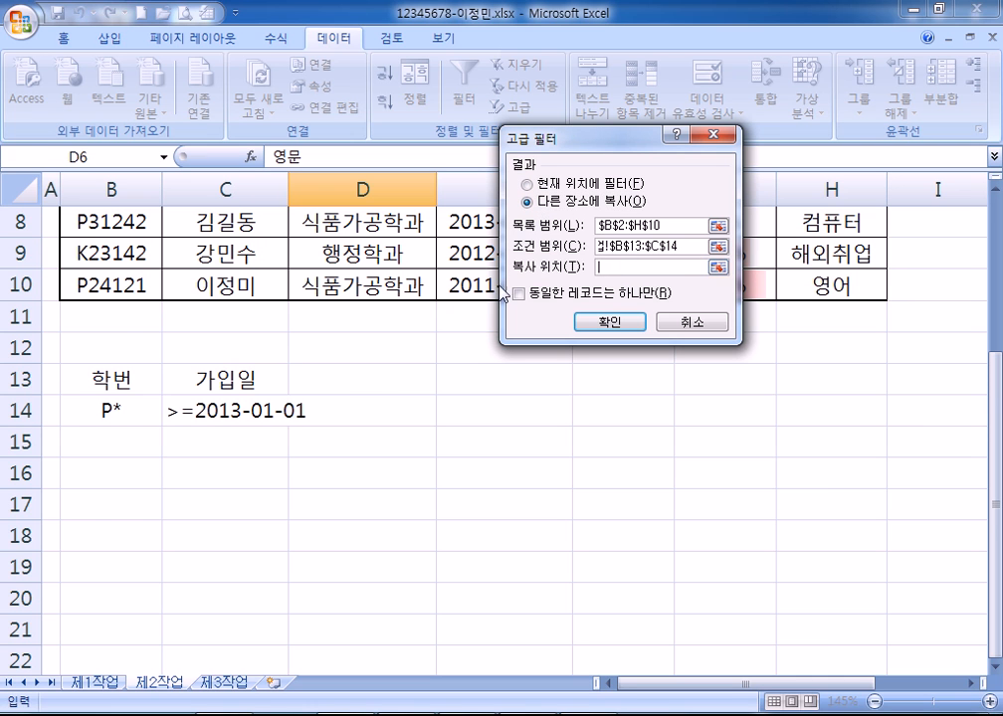
pyautogui.scroll(-2, 320, 291)
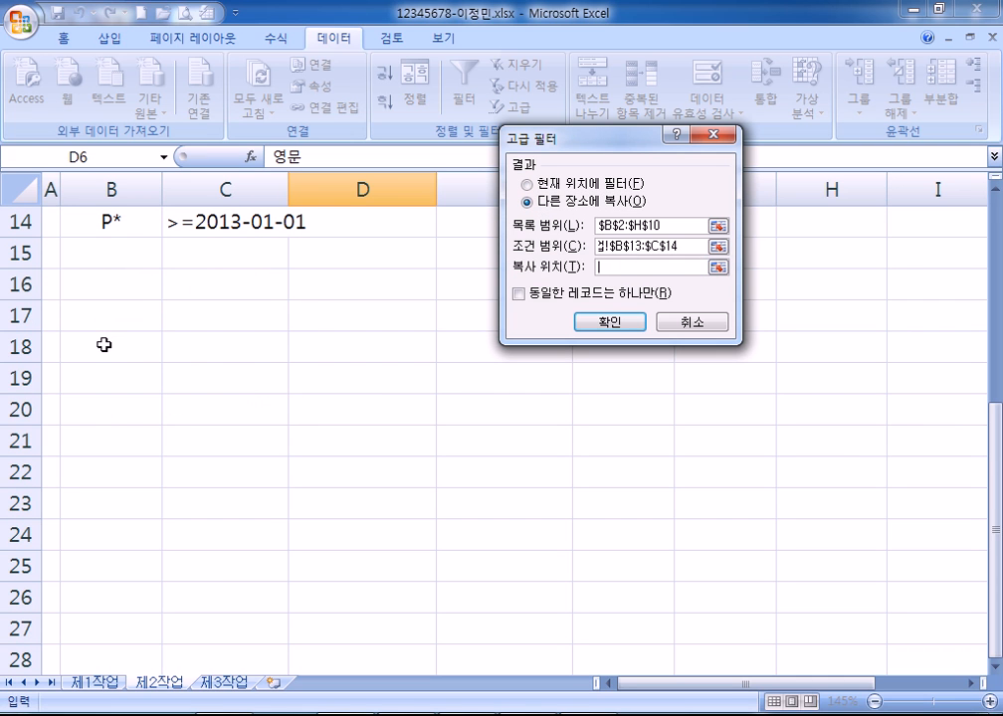
pyautogui.click(103, 344)
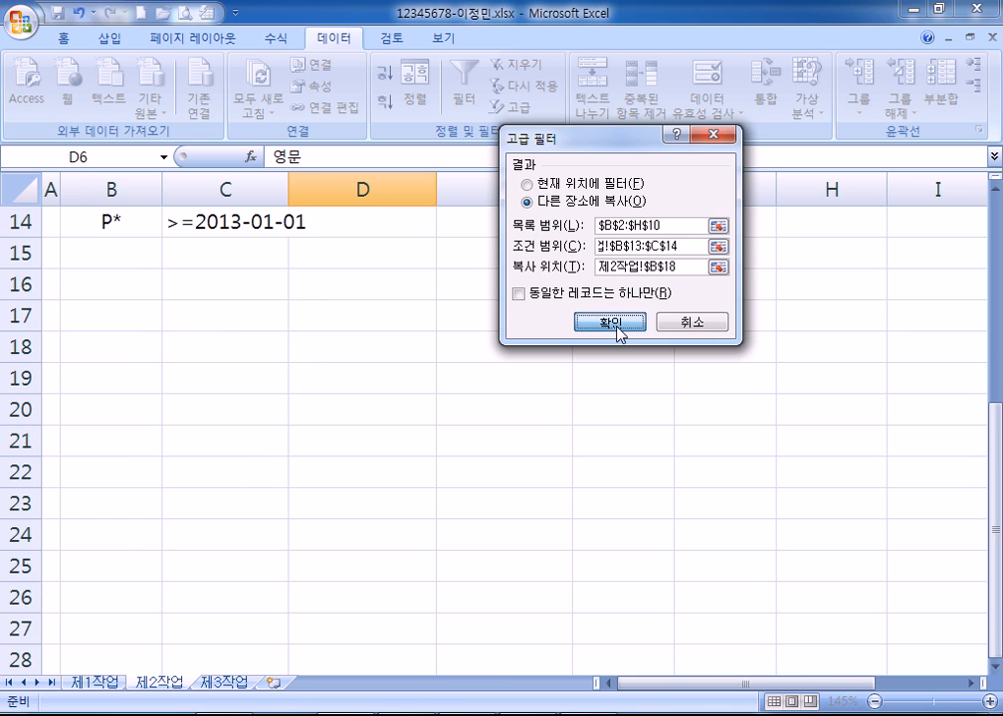
pyautogui.click(610, 321)
pyautogui.scroll(-3, 587, 327)
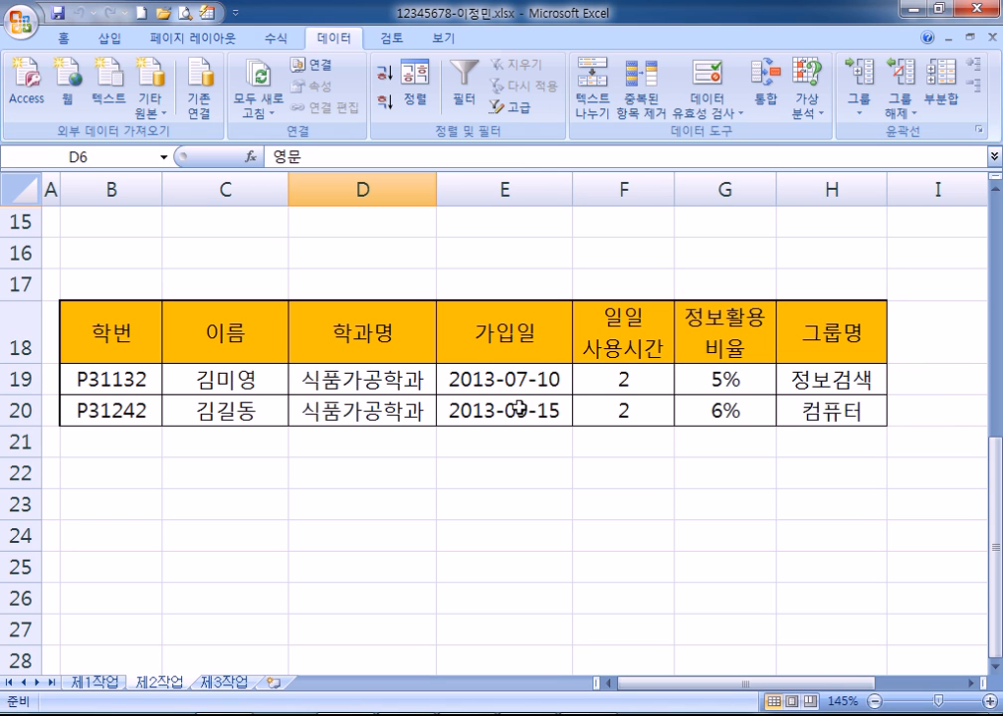
# Copy the criteria range B13:C14 with the 학번 and 가입일 conditions.
pyautogui.click(333, 341)
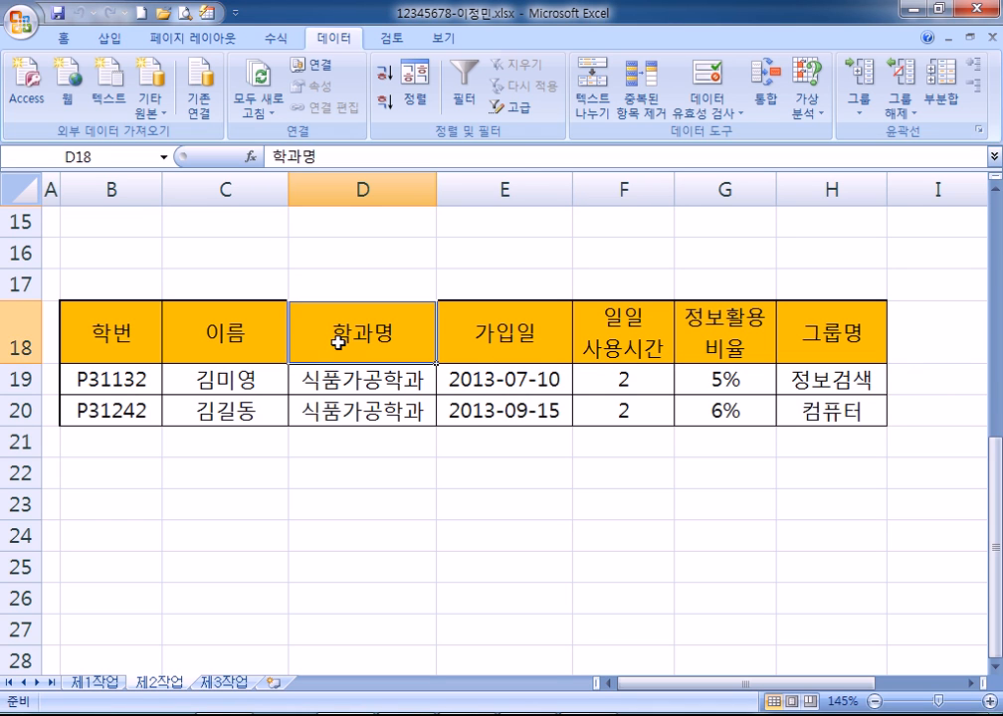
pyautogui.keyDown('ctrl'); pyautogui.scroll(-3, 335, 342); pyautogui.keyUp('ctrl')
pyautogui.keyDown('ctrl'); pyautogui.scroll(1, 338, 342); pyautogui.keyUp('ctrl')
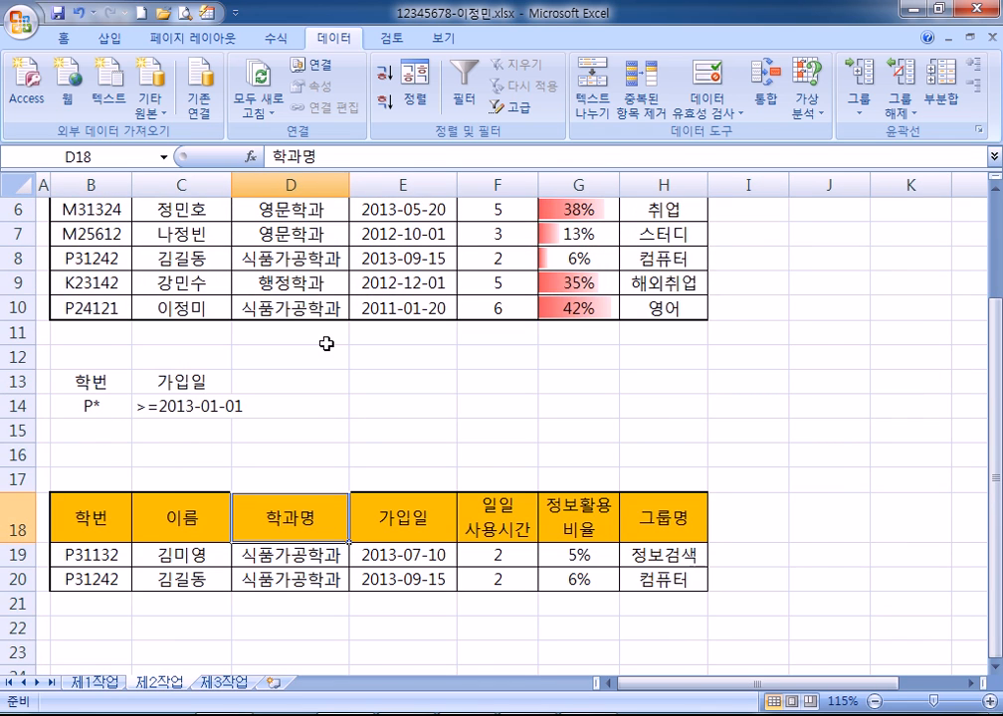
pyautogui.keyDown('ctrl'); pyautogui.scroll(-1, 326, 343); pyautogui.keyUp('ctrl')
pyautogui.scroll(-3, 263, 342)
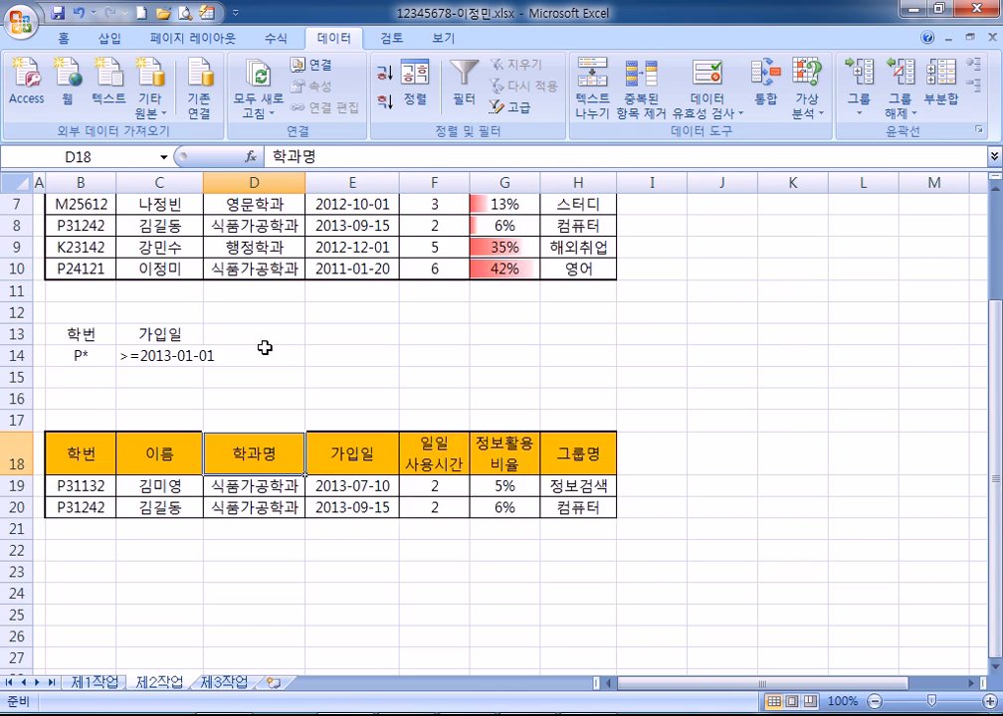
pyautogui.moveTo(147, 262); pyautogui.dragTo(146, 290)
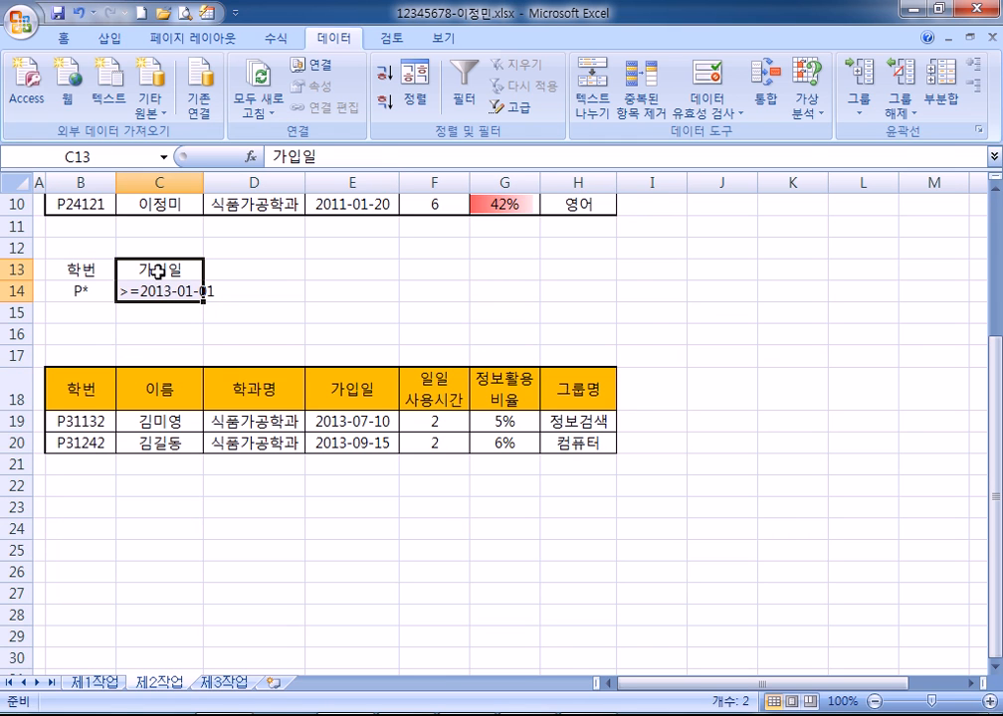
pyautogui.moveTo(110, 265); pyautogui.dragTo(144, 289)
pyautogui.hotkey('ctrl', 'c')
# Switch to the Notepad notes, add a --- separator and the heading 조건부서식 at the end, and paste the copied criteria below.
pyautogui.rightClick(588, 715)
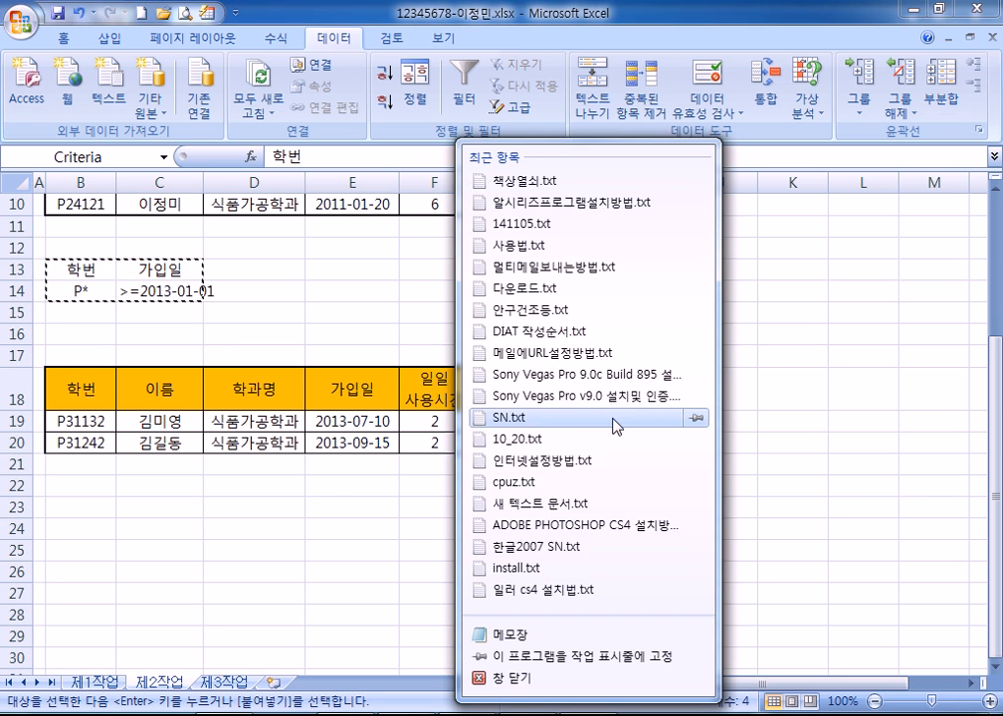
pyautogui.click(588, 715)
pyautogui.click(588, 715)
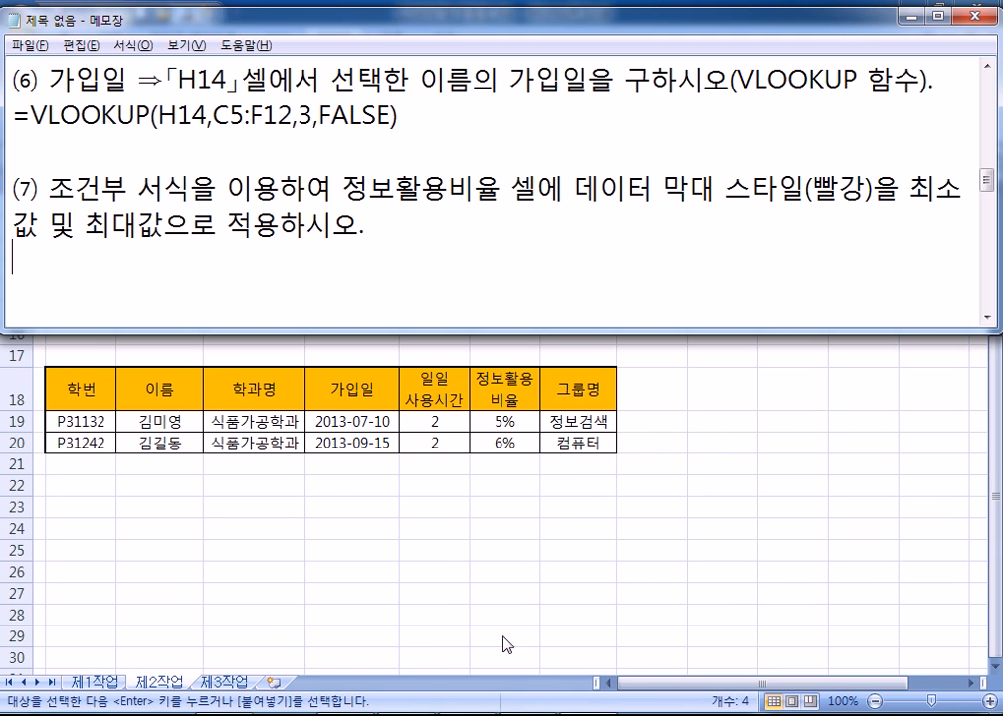
pyautogui.click(197, 285)
pyautogui.write('---')
pyautogui.press('Return')
pyautogui.write('WHRJ')
pyautogui.press('BackSpace')
pyautogui.press('BackSpace')
pyautogui.press('BackSpace')
pyautogui.press('BackSpace')
pyautogui.press('Hangul')
pyautogui.write('ㅈㅗ건부서식')
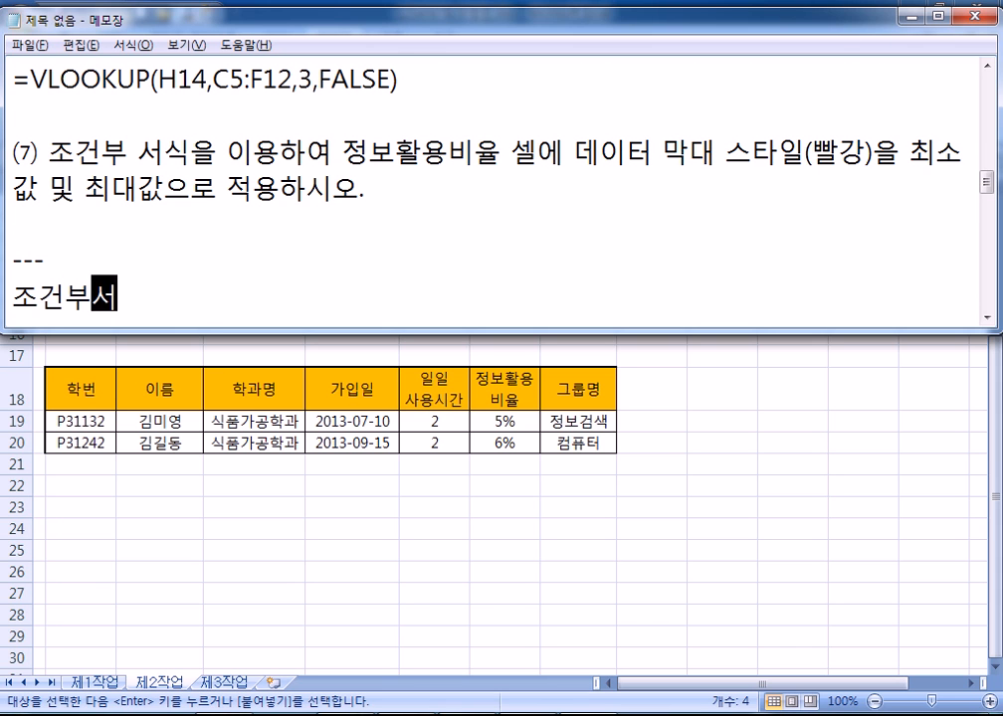
pyautogui.press('Return')
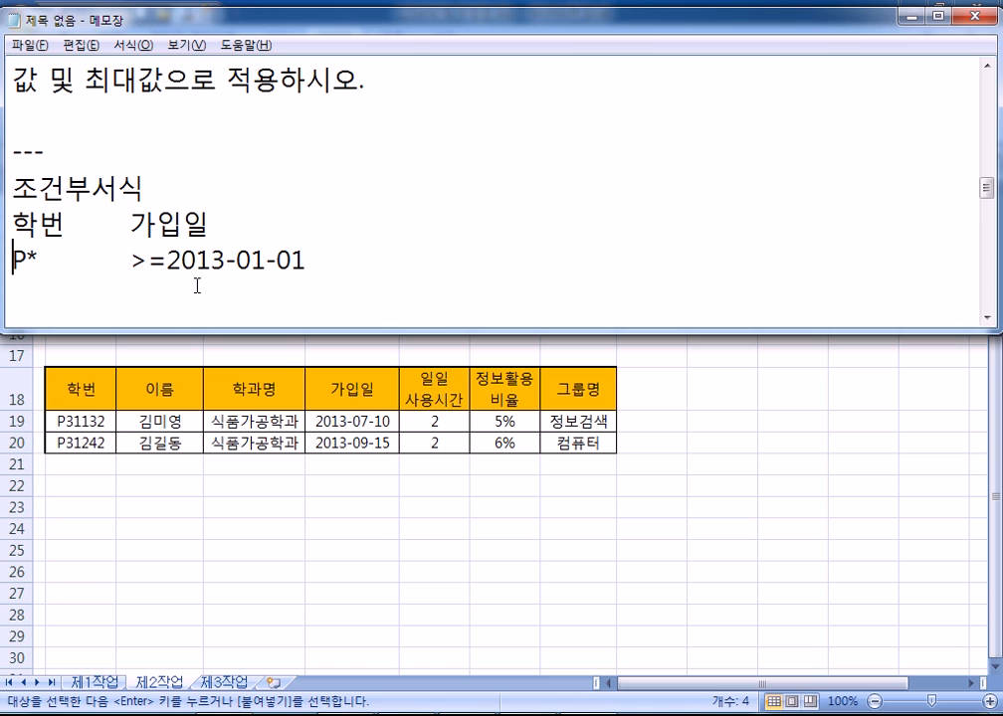
# Paste the task text 학번이 ‘P’로 시작하면서 가입일이 ‘2013년 1월 1일’ 이후(해당일 포함)인 자료의 데이터만 추출하시오. between the heading and the criteria, without a blank line.
pyautogui.press('Return')
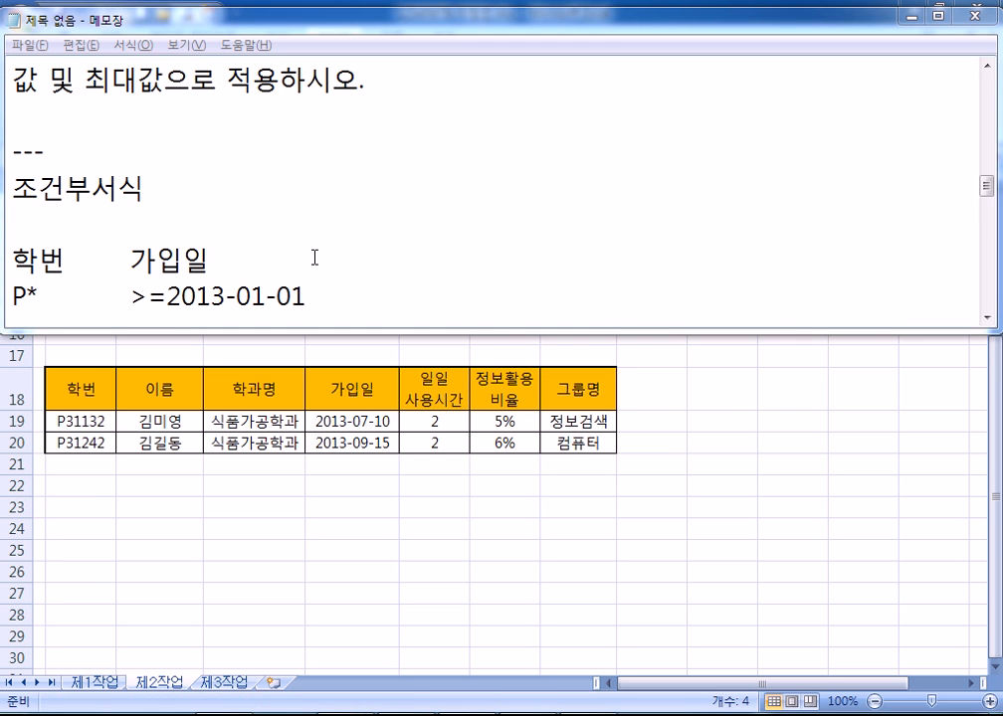
pyautogui.hotkey('ctrl', 'v')
pyautogui.scroll(-1, 308, 200)
pyautogui.press('Return')
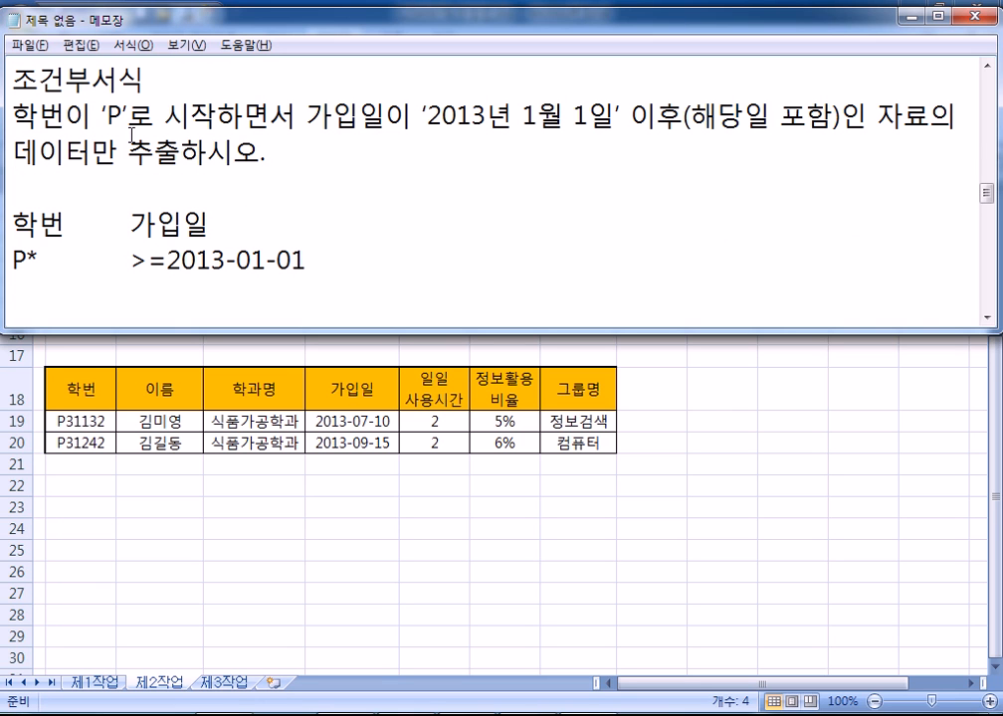
pyautogui.press('Delete')
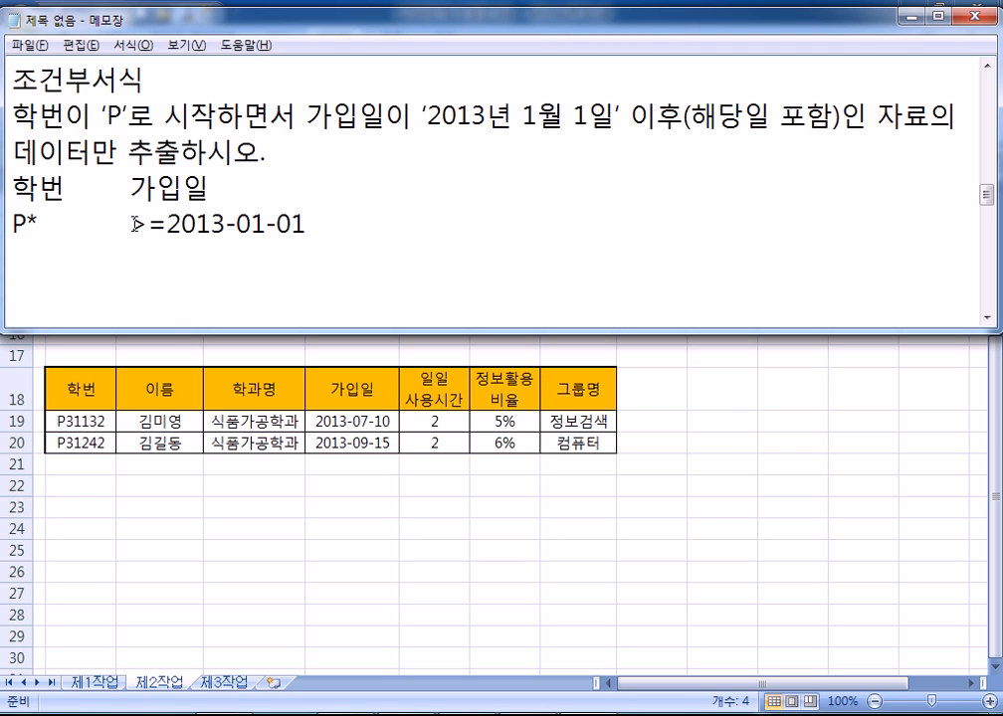
# Try shortening the 가입일 condition in the notes to >=13-01-01, and undo the edit.
pyautogui.moveTo(10, 184); pyautogui.dragTo(331, 233)
pyautogui.click(330, 235)
pyautogui.click(328, 261)
pyautogui.press('BackSpace')
pyautogui.press('Delete')
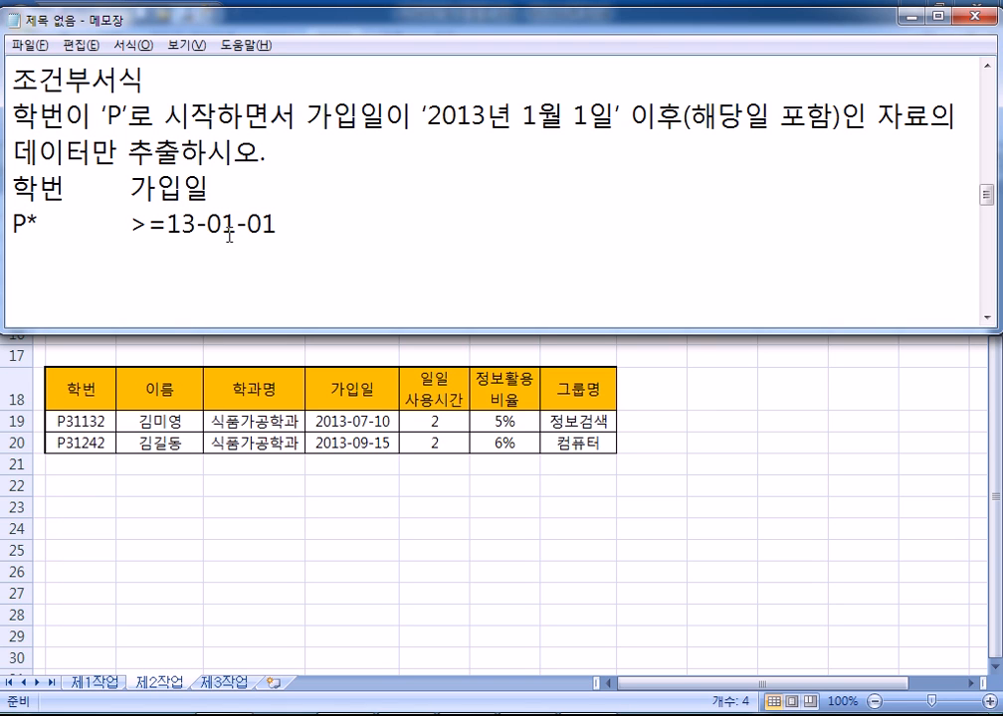
pyautogui.hotkey('ctrl', 'z')
pyautogui.click(172, 241)
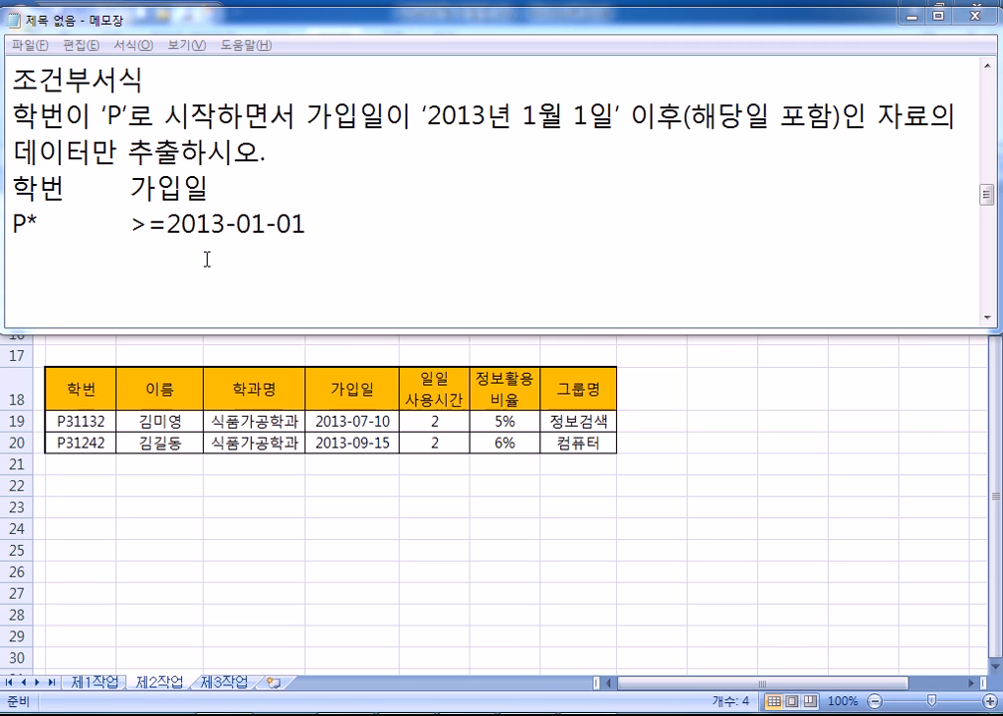
# Switch back to the 제2작업 sheet in Excel and select the empty cell K3 beside the table.
pyautogui.click(383, 460)
pyautogui.scroll(3, 374, 456)
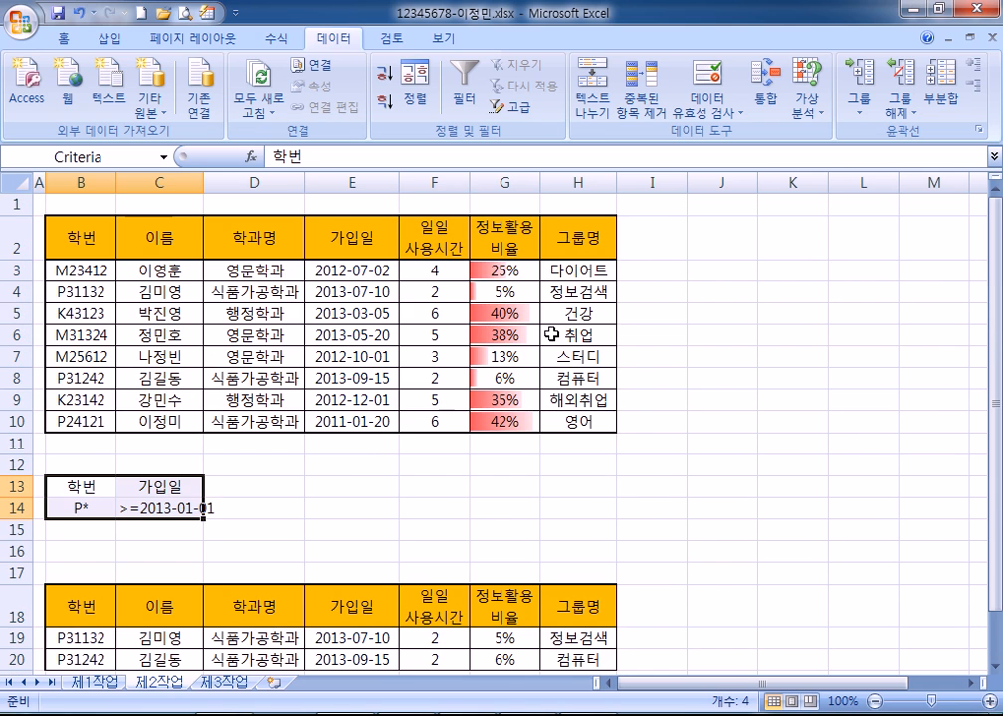
pyautogui.click(772, 269)
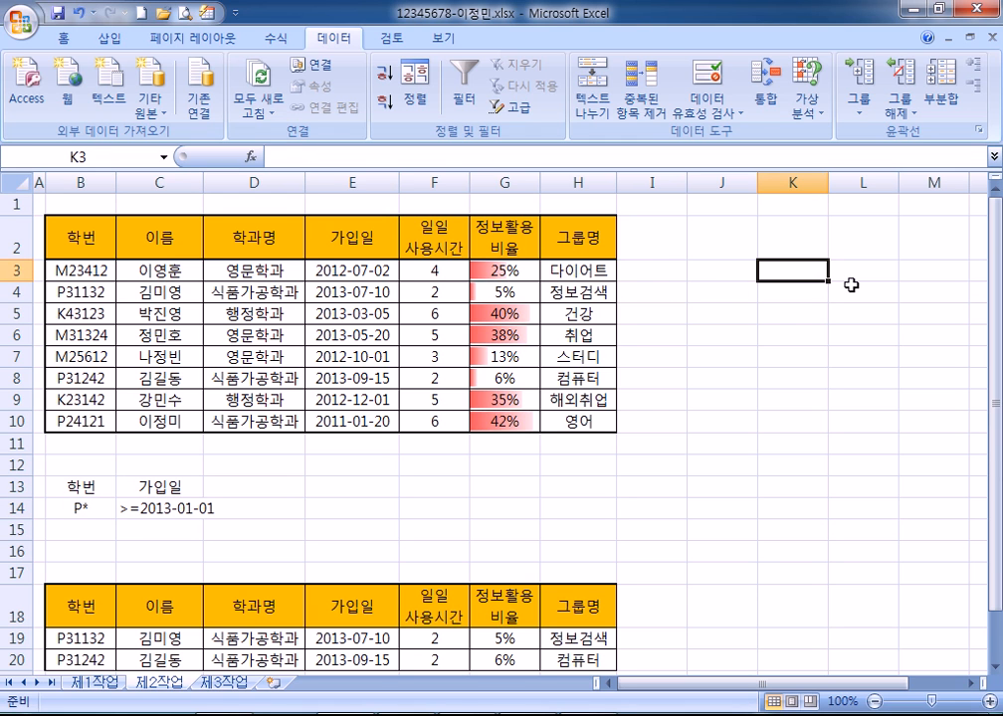
# Enter the date 13-1-1 in the empty cell K3 beside the table and reselect that cell.
pyautogui.write('13-1-1')
pyautogui.press('Return')
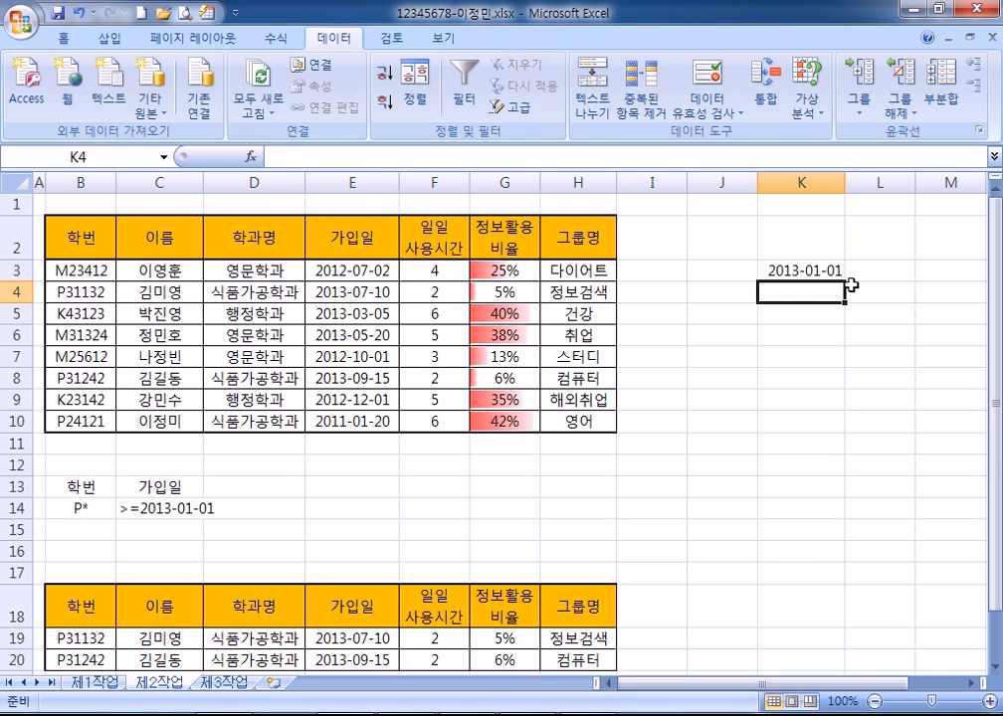
pyautogui.press('Up')
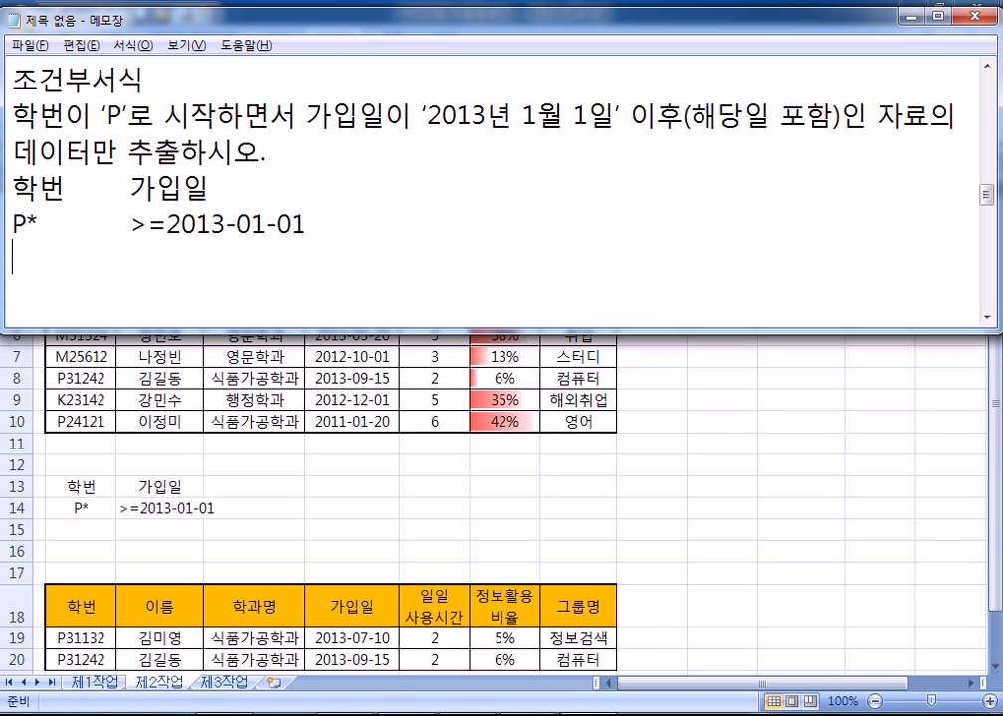
# Switch to the Notepad notes, try shortening the year and month in the 가입일 condition, and undo each deletion.
pyautogui.hotkey('alt', 'Tab')
pyautogui.moveTo(166, 224); pyautogui.dragTo(189, 224)
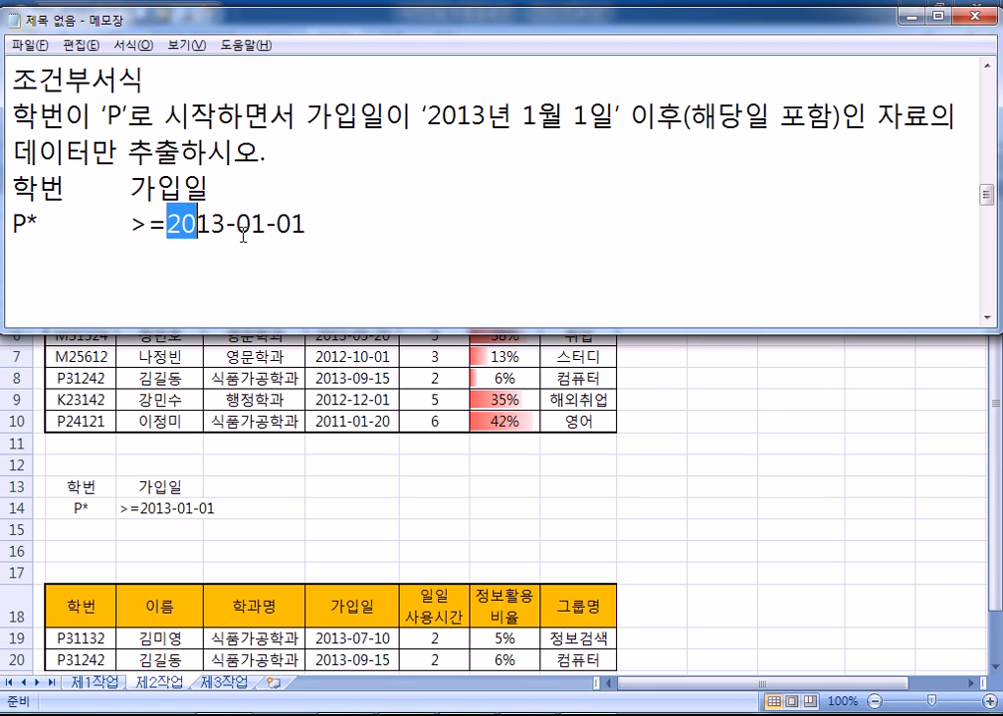
pyautogui.press('Delete')
pyautogui.hotkey('ctrl', 'z')
pyautogui.click(241, 225)
pyautogui.press('Delete')
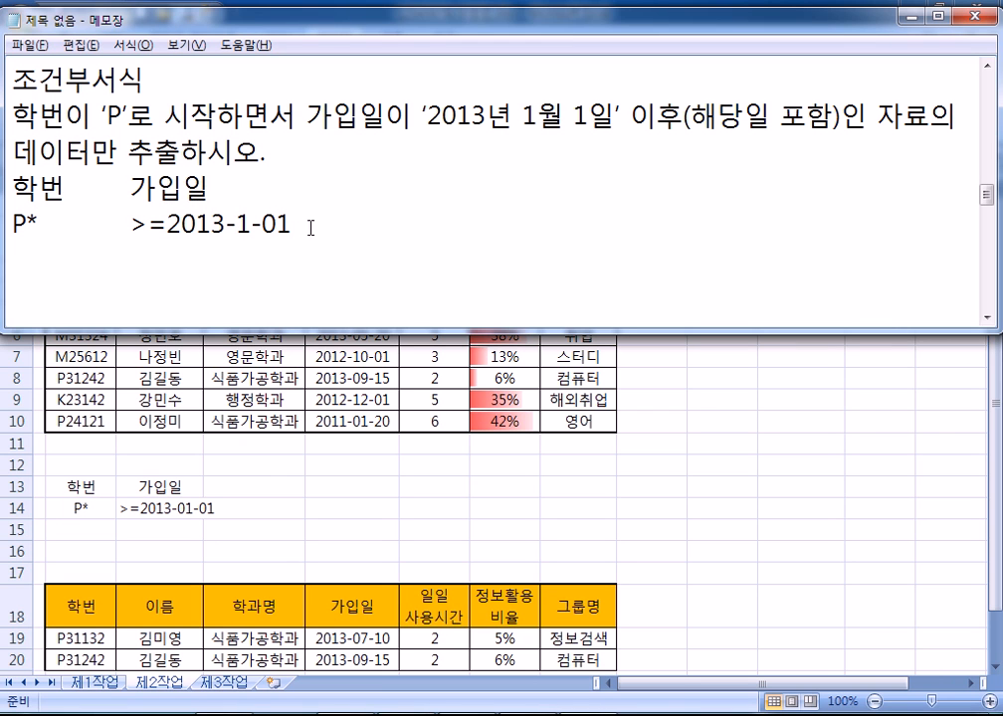
pyautogui.hotkey('ctrl', 'z')
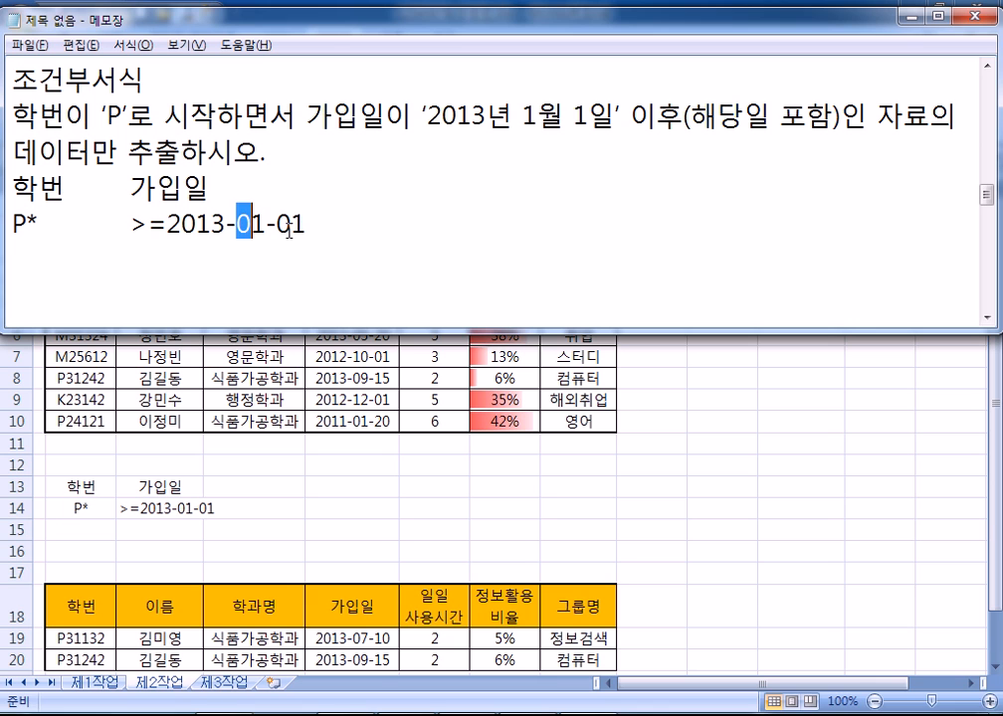
pyautogui.moveTo(166, 224); pyautogui.dragTo(311, 221)
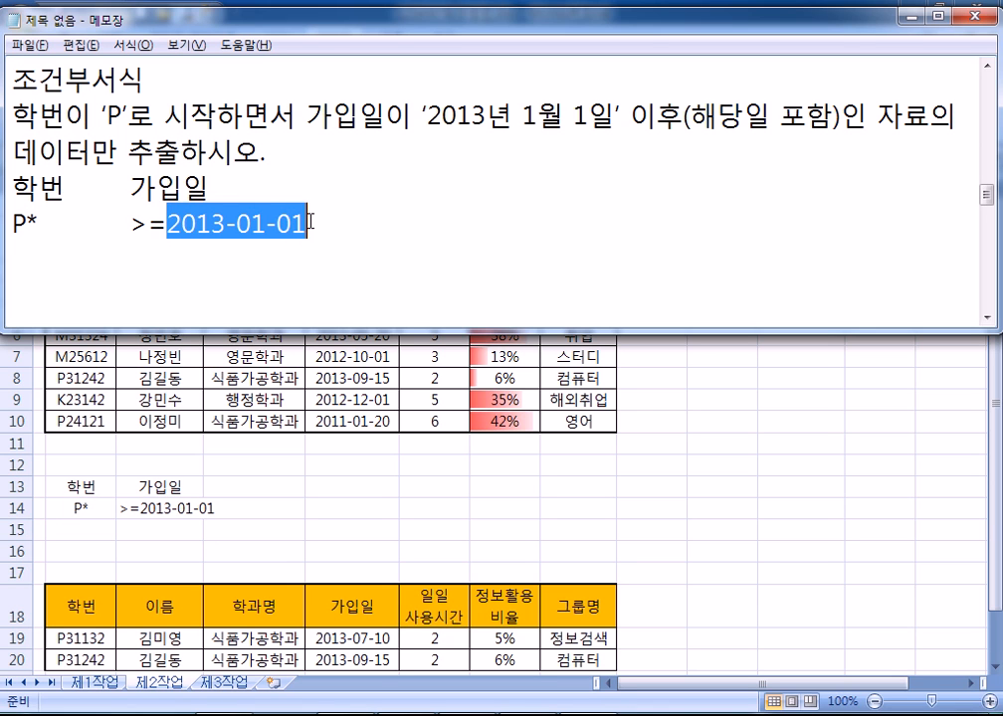
pyautogui.click(198, 262)
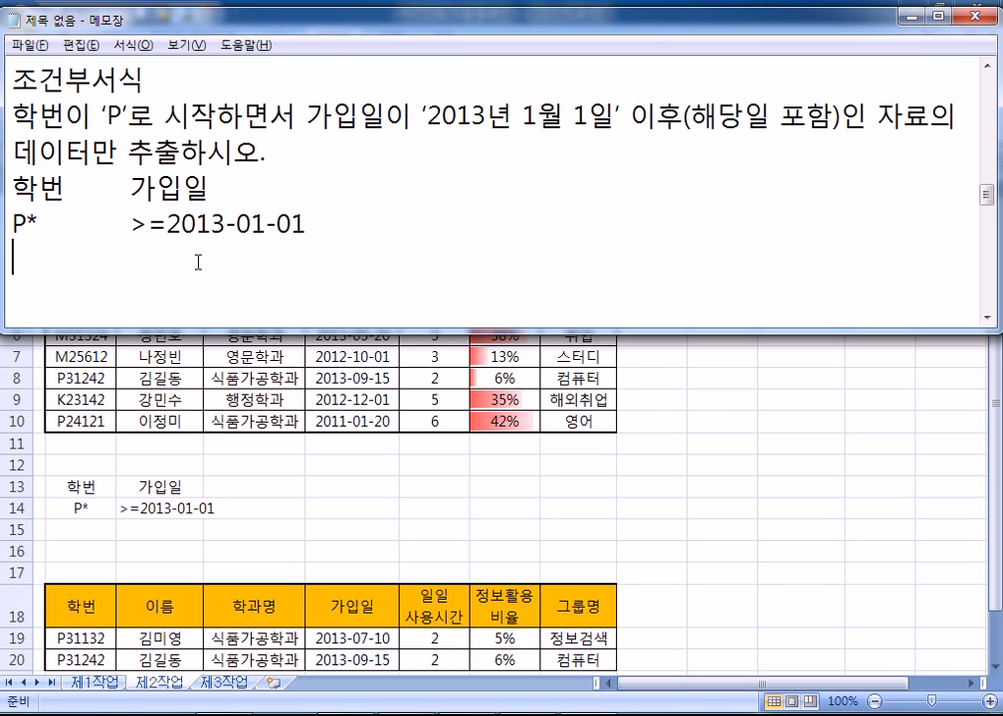
pyautogui.click(202, 279)
# Rewrite the date in the notes' 가입일 condition in Korean form as 2013년 1월 1일.
pyautogui.moveTo(226, 225); pyautogui.dragTo(238, 226)
pyautogui.write('SUS')
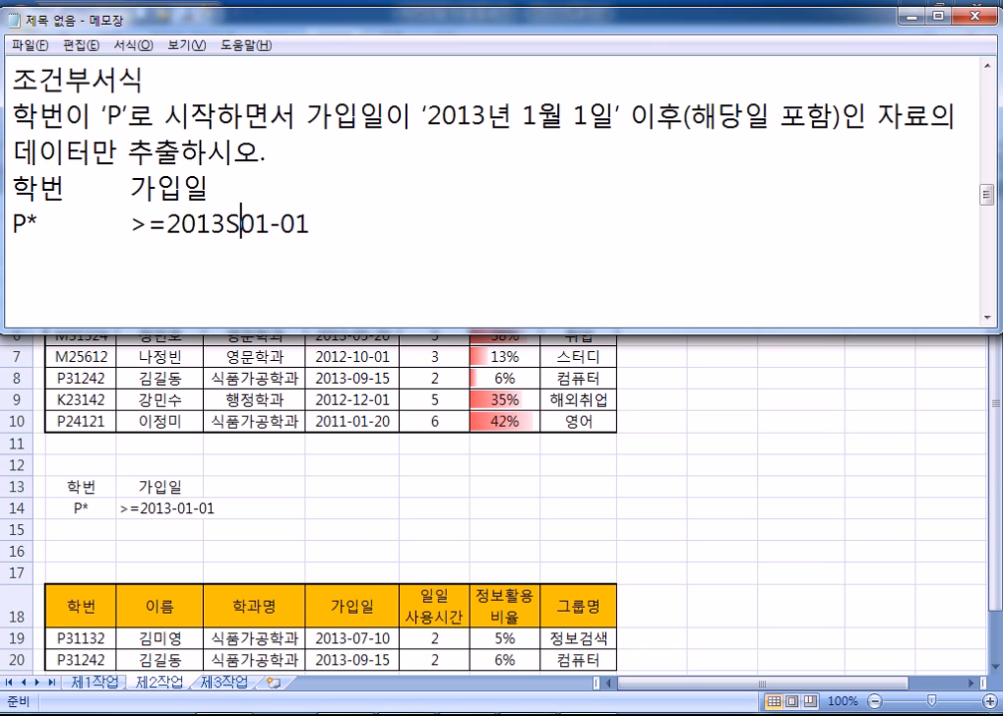
pyautogui.press('BackSpace')
pyautogui.press('BackSpace')
pyautogui.press('BackSpace')
pyautogui.write('년')
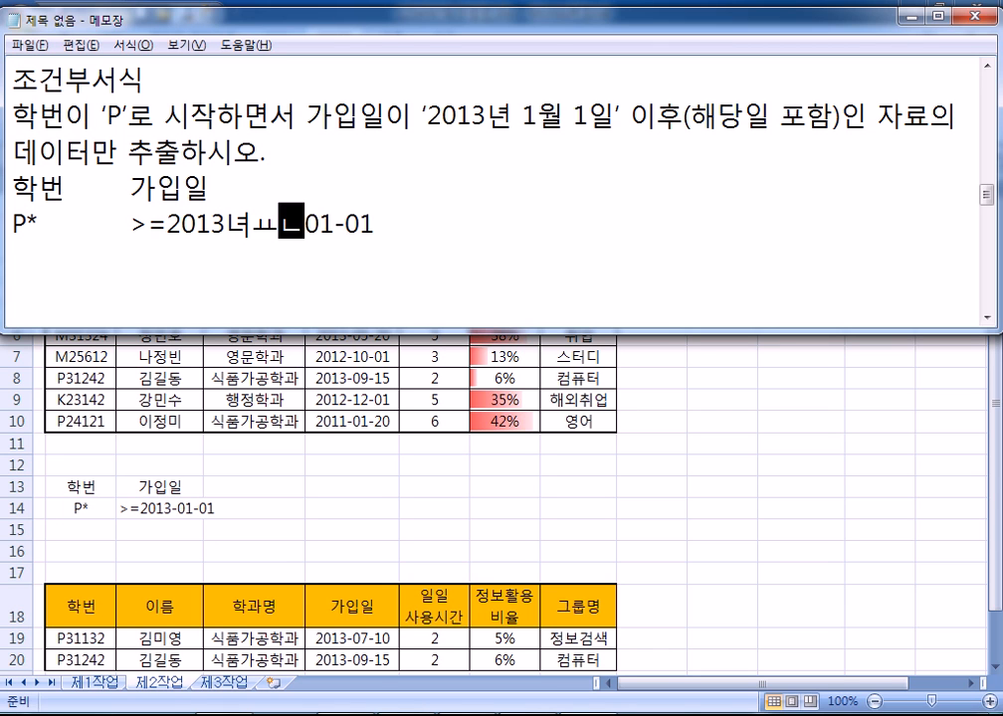
pyautogui.press('Delete')
pyautogui.press('Right')
pyautogui.write('월')
pyautogui.press('Delete')
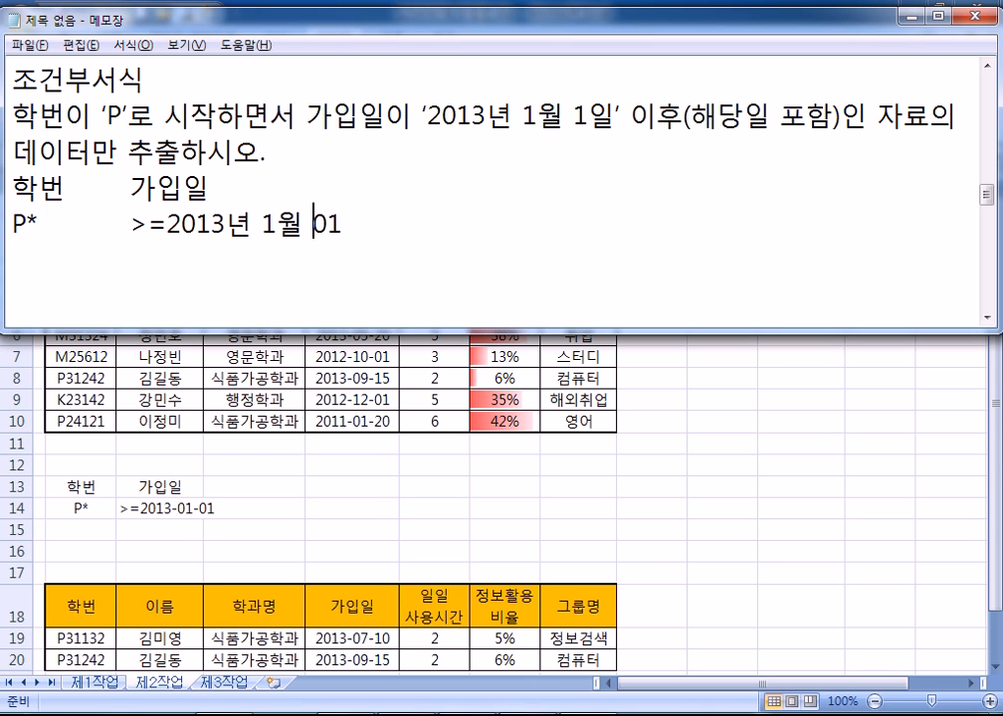
pyautogui.press('Delete')
pyautogui.press('Right')
pyautogui.write('일')
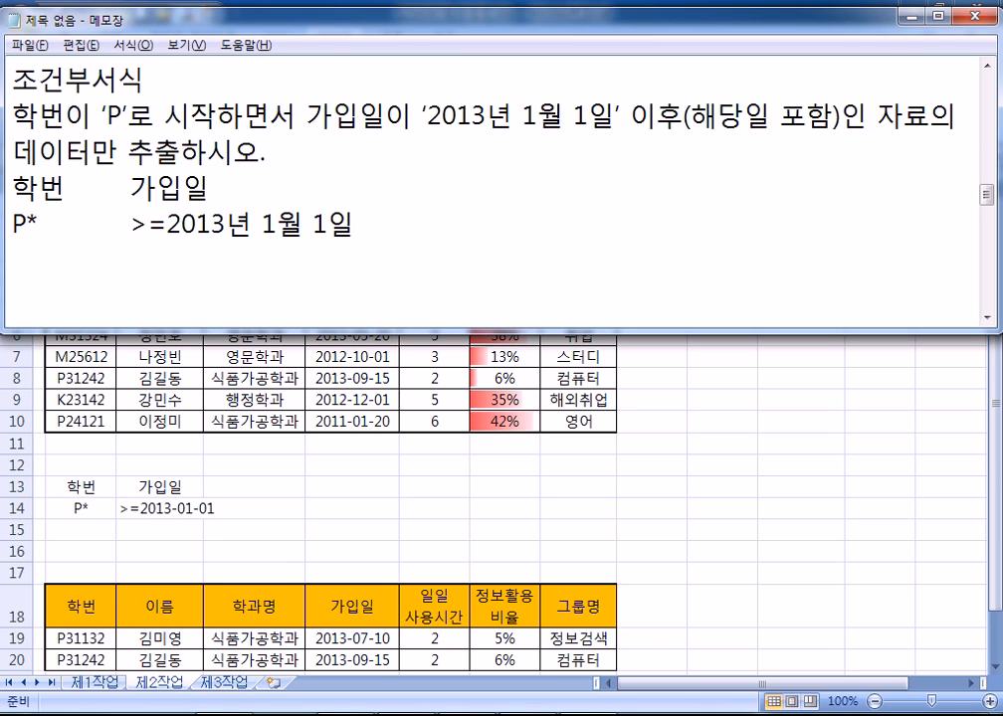
# Replace the Korean-style date in the notes' 가입일 condition with 2013-01-01, ending with the cursor on the line below.
pyautogui.hotkey('ctrl', 'z')
pyautogui.hotkey('ctrl', 'z')
pyautogui.hotkey('ctrl', 'z')
pyautogui.hotkey('ctrl', 'z')
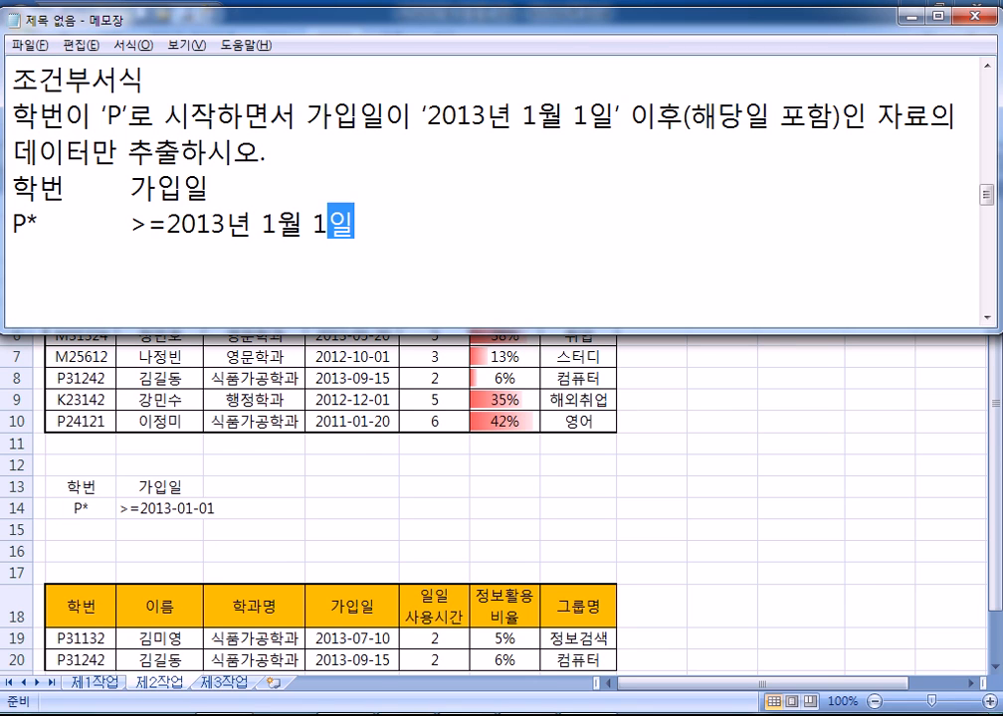
pyautogui.press('Return')
pyautogui.press('BackSpace')
pyautogui.press('Left')
pyautogui.press('Left')
pyautogui.press('Left')
pyautogui.press('Left')
pyautogui.press('Left')
pyautogui.press('Left')
pyautogui.press('Left')
pyautogui.press('Left')
pyautogui.press('Left')
pyautogui.press('Left')
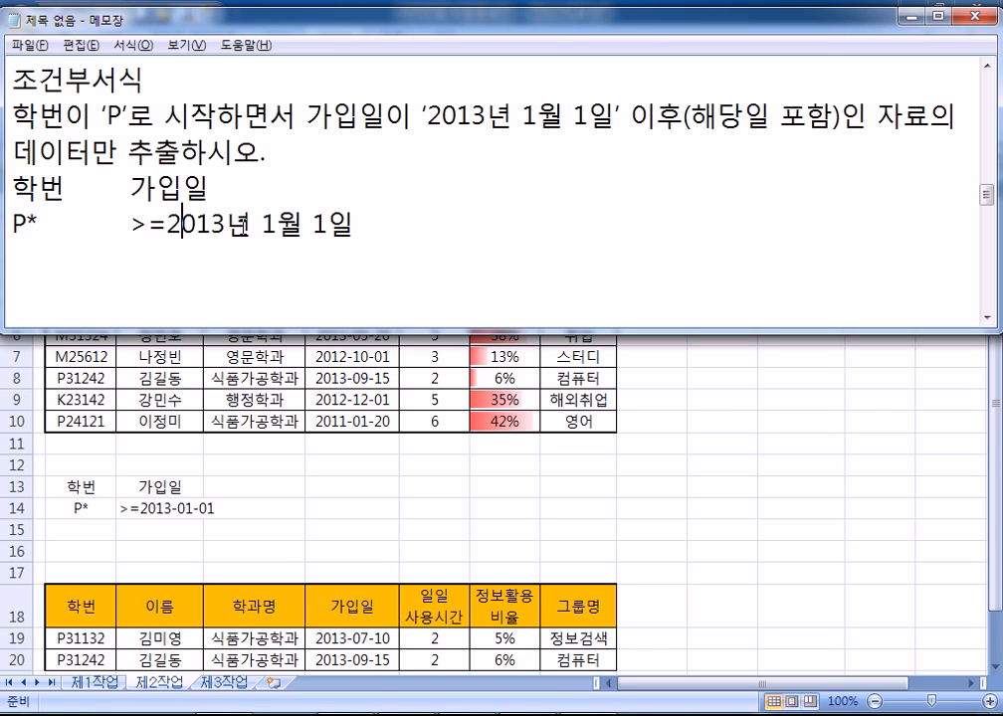
pyautogui.press('Left')
pyautogui.hotkey('shift', 'End')
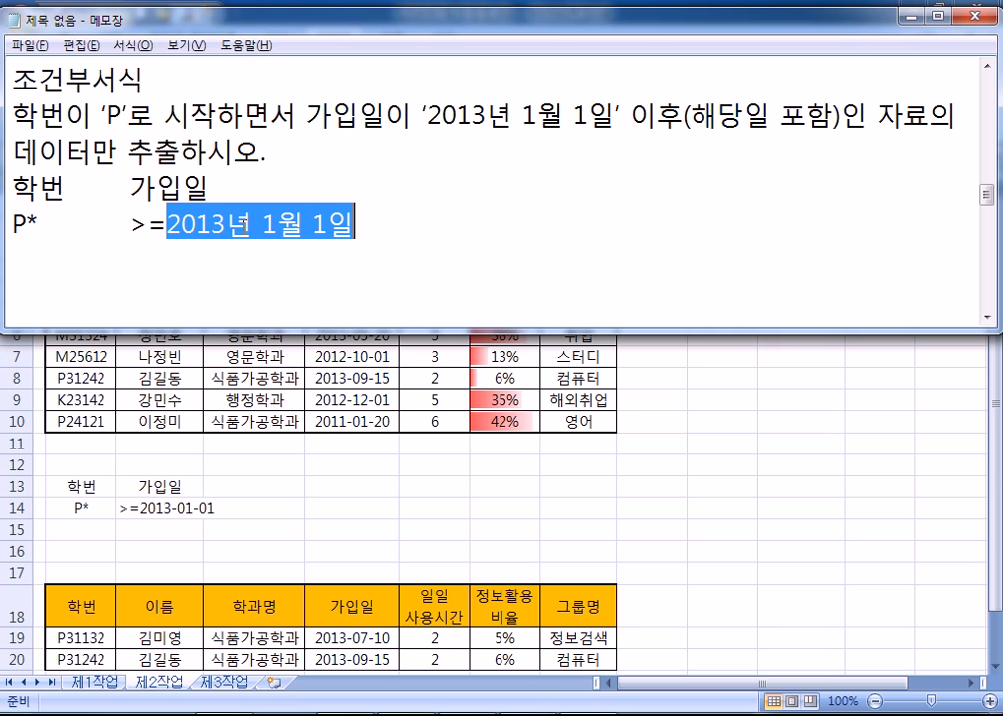
pyautogui.write('20')
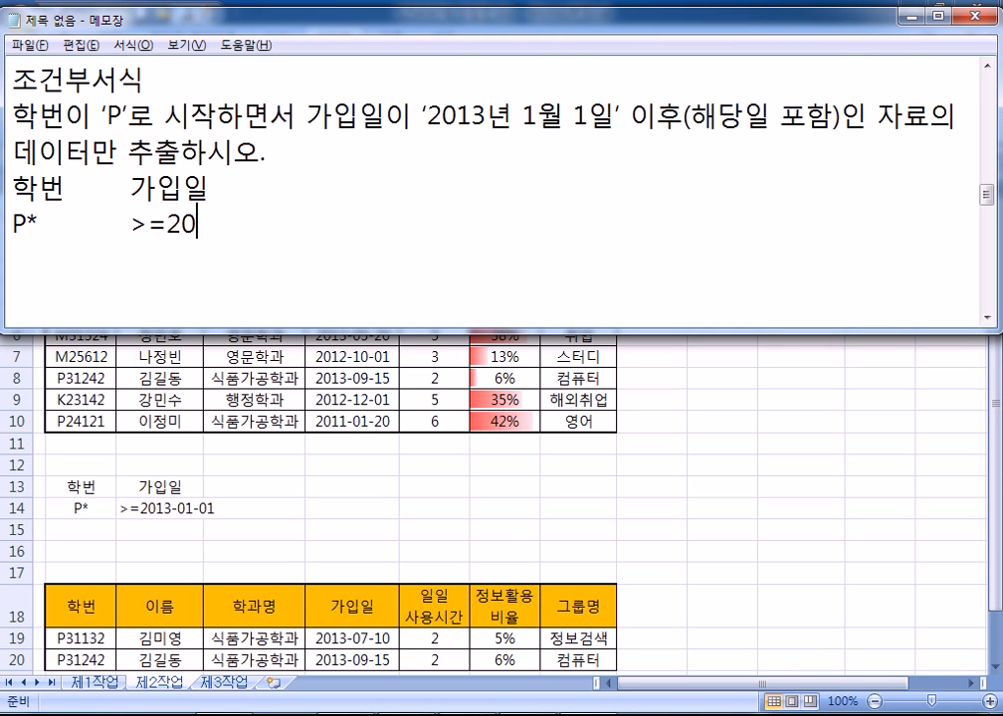
pyautogui.write('13-01-01')
pyautogui.press('Return')
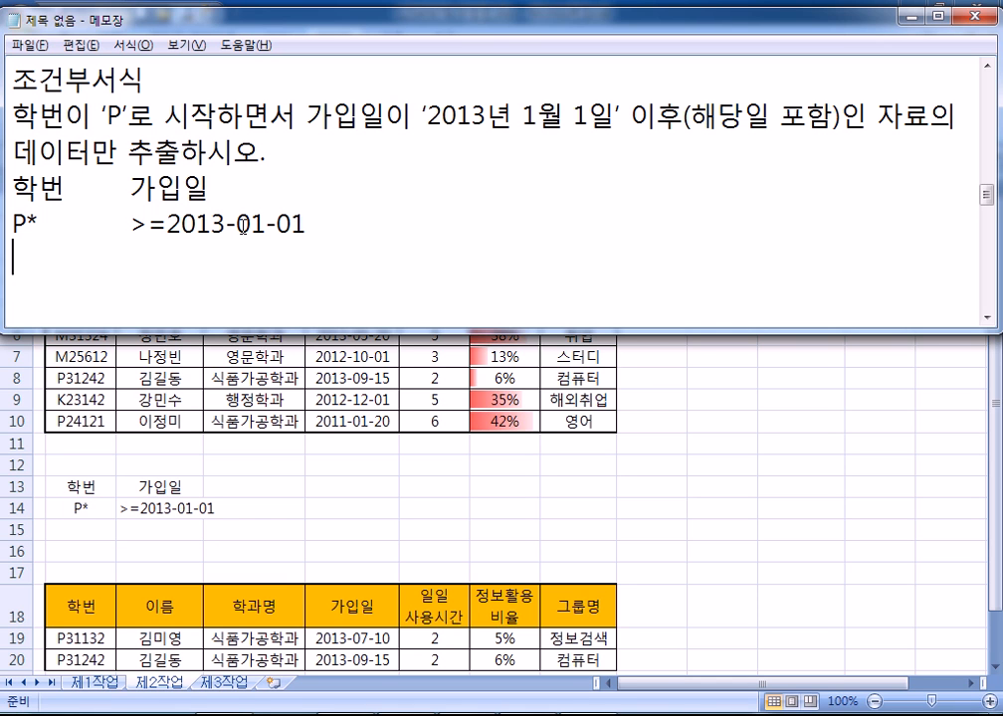
# Switch back to Excel, try copying the table range B4:H12 on the 제1작업 sheet, and cancel the copy.
pyautogui.hotkey('alt', 'Tab')
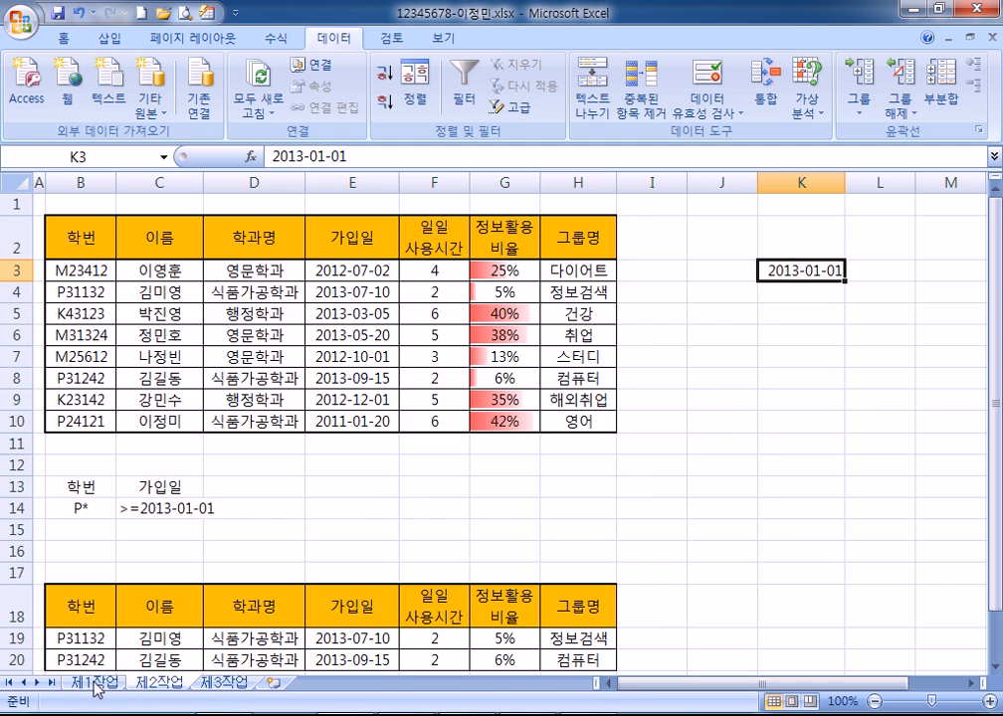
pyautogui.click(99, 680)
pyautogui.moveTo(52, 291); pyautogui.dragTo(509, 398)
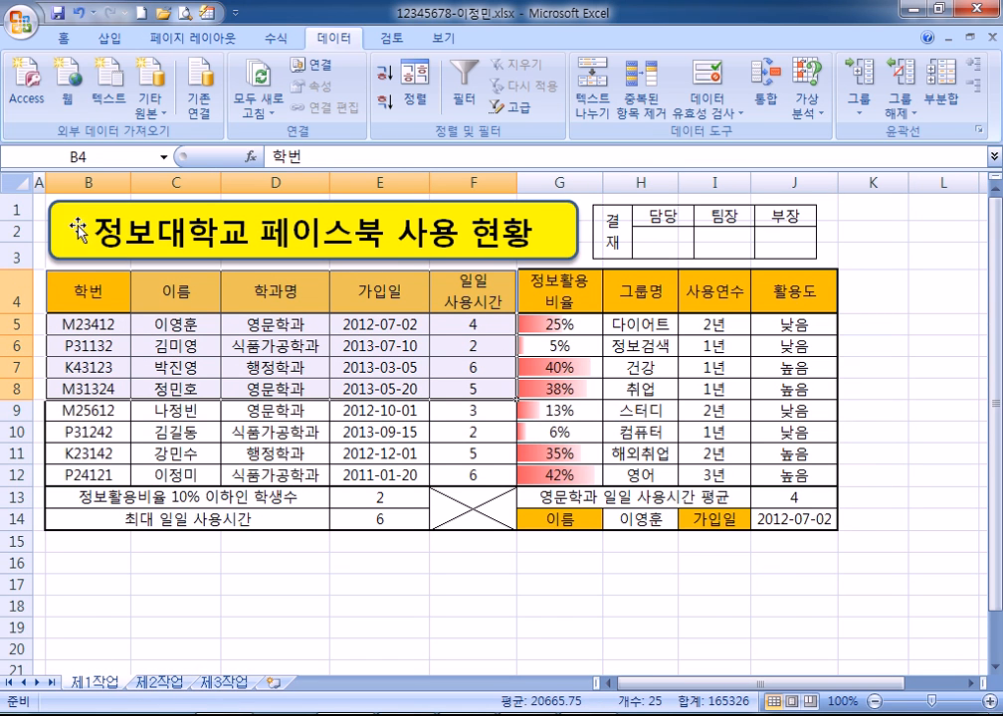
pyautogui.click(80, 324)
pyautogui.click(93, 290)
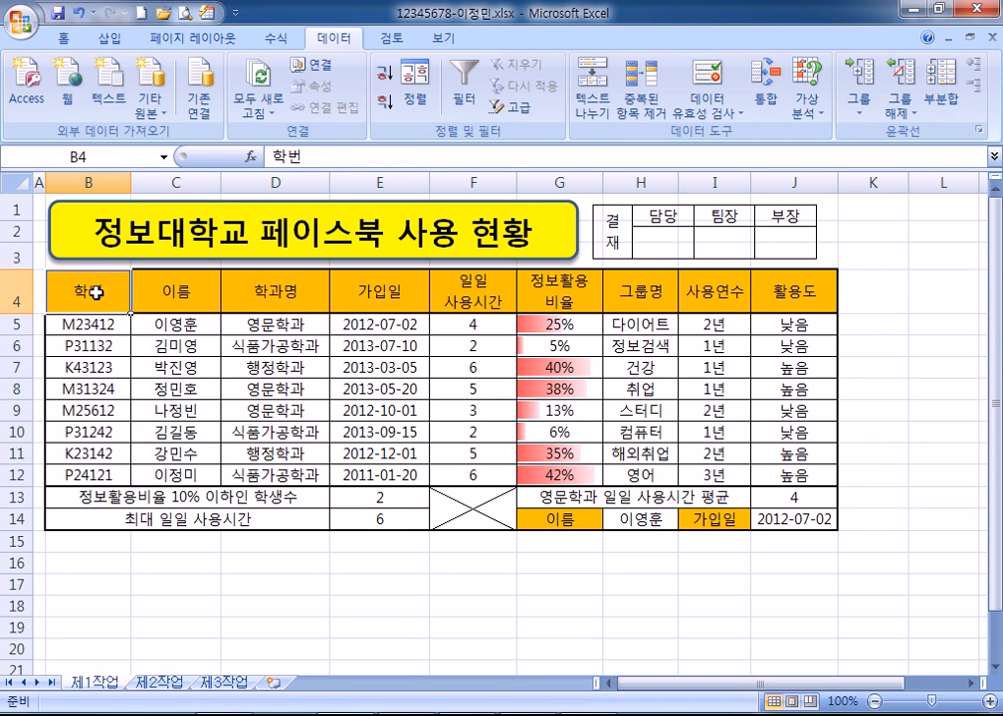
pyautogui.click(98, 473)
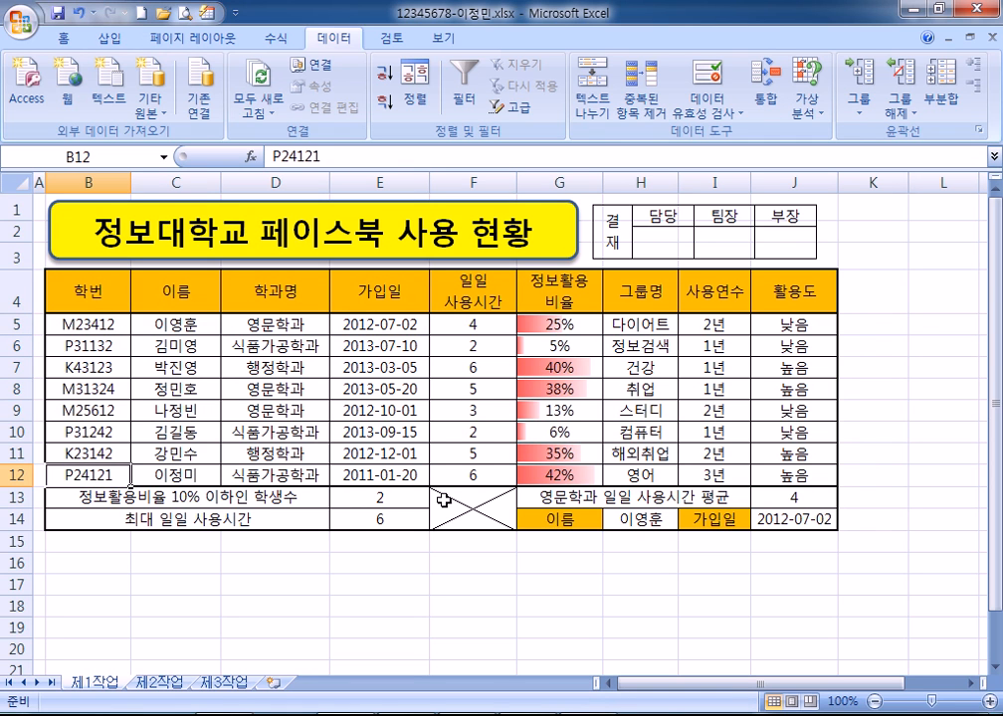
pyautogui.moveTo(92, 298); pyautogui.dragTo(521, 478)
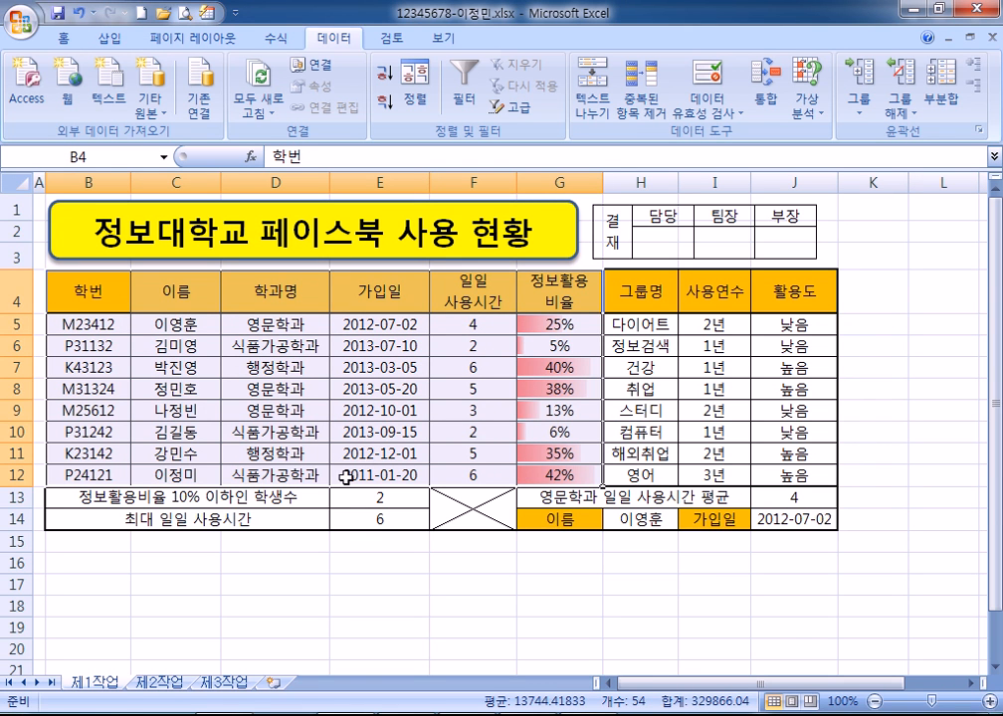
pyautogui.keyDown('shift'); pyautogui.click(627, 476); pyautogui.keyUp('shift')
pyautogui.hotkey('ctrl', 'c')
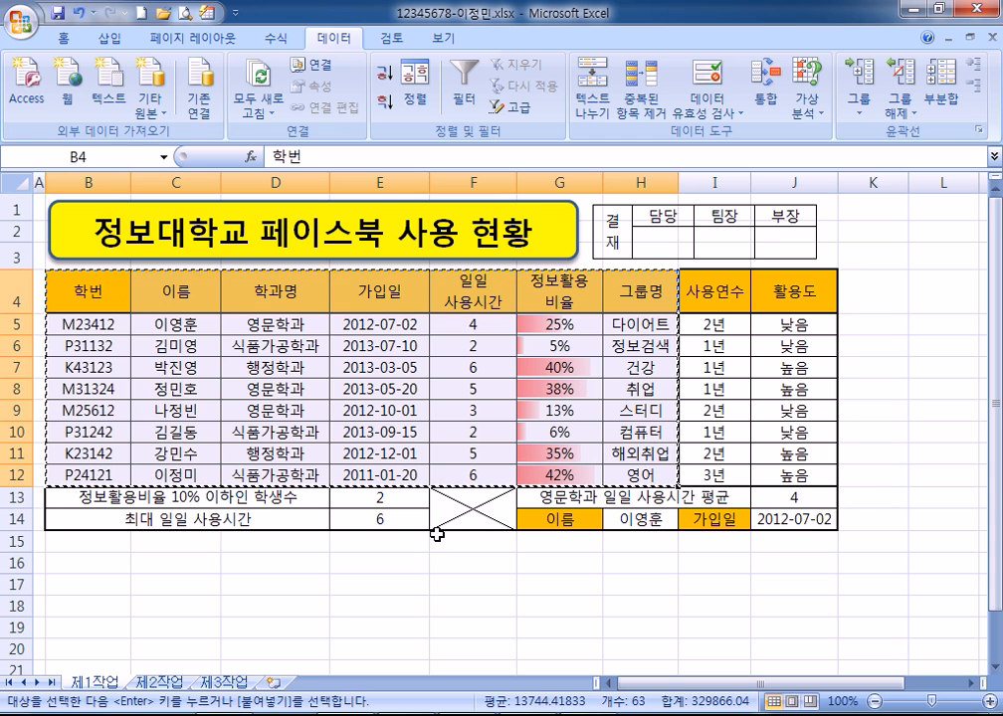
pyautogui.click(10, 496)
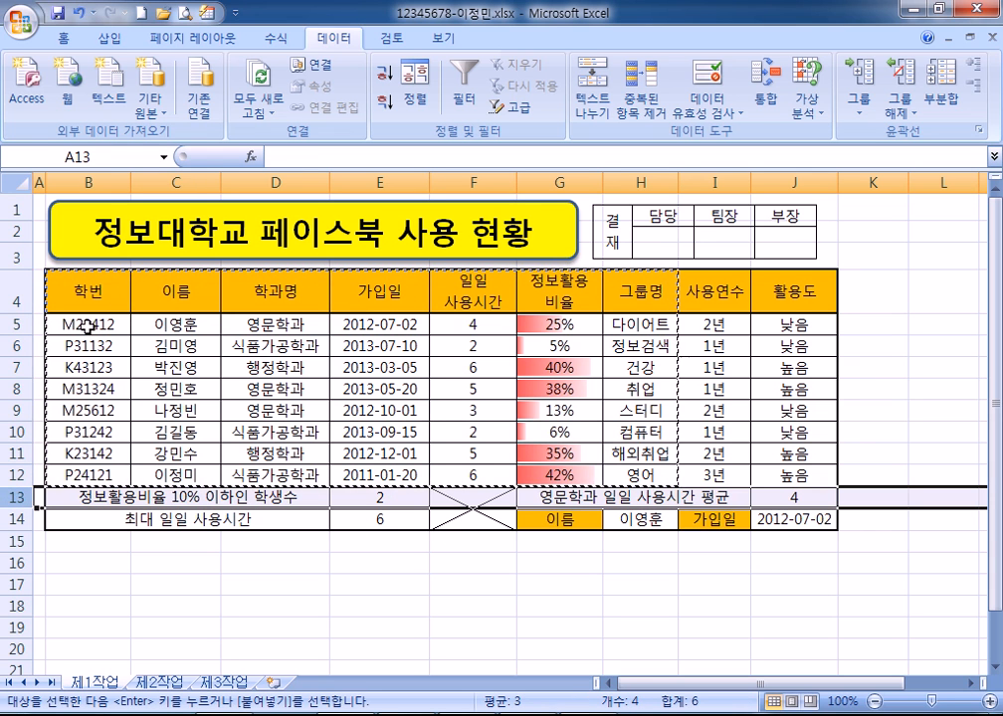
pyautogui.press('Escape')
pyautogui.click(83, 293)
pyautogui.moveTo(83, 292); pyautogui.dragTo(175, 324)
pyautogui.click(159, 682)
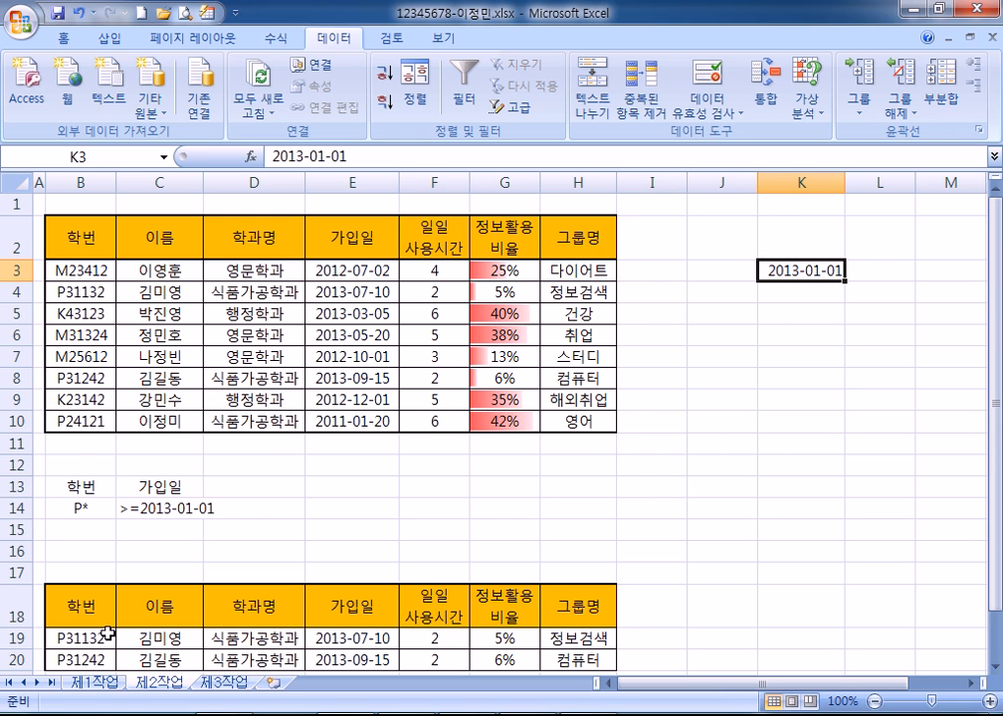
pyautogui.click(97, 683)
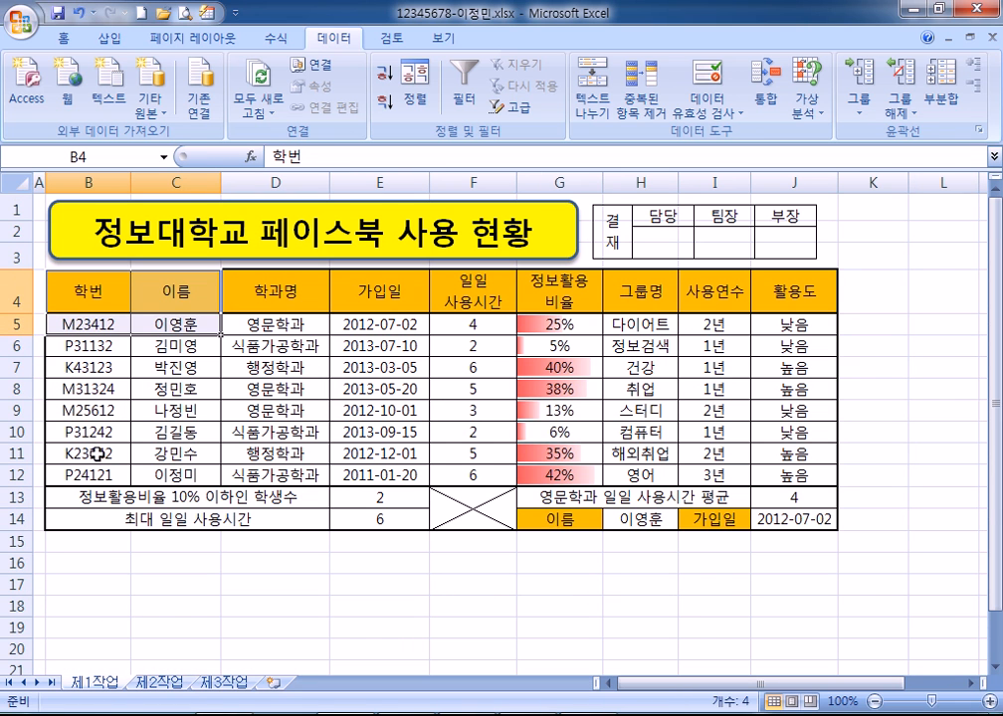
# Copy range B4:H12 from the 제1작업 sheet, paste it at B30 of the 제2작업 sheet, and undo the paste.
pyautogui.click(174, 475)
pyautogui.moveTo(87, 286); pyautogui.dragTo(608, 463)
pyautogui.hotkey('ctrl', 'c')
pyautogui.click(175, 684)
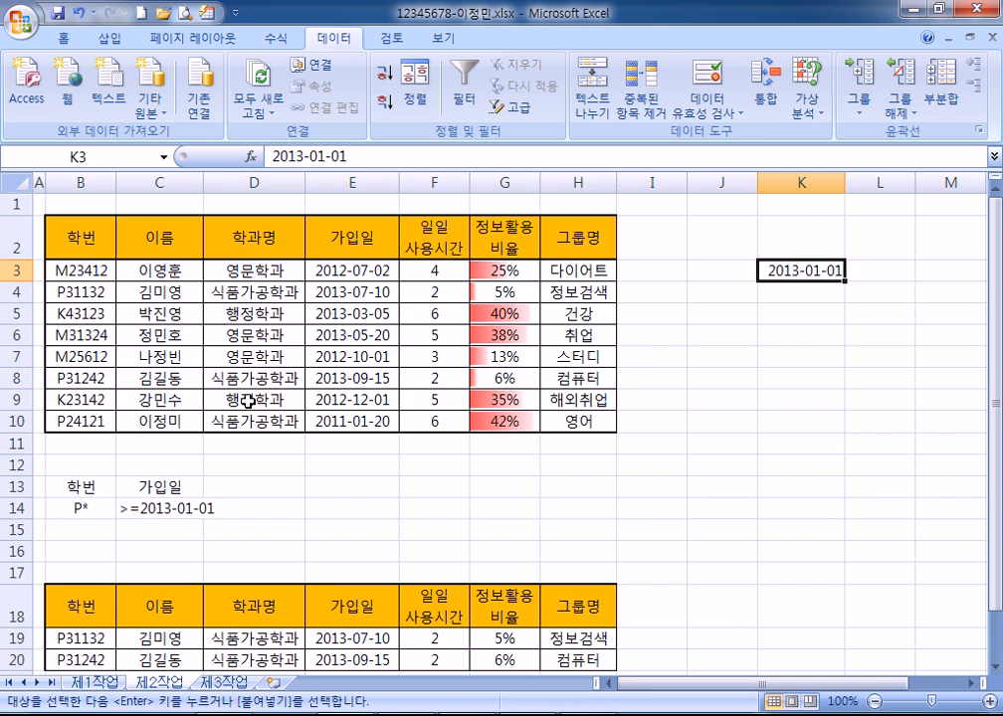
pyautogui.scroll(-8, 140, 388)
pyautogui.click(72, 316)
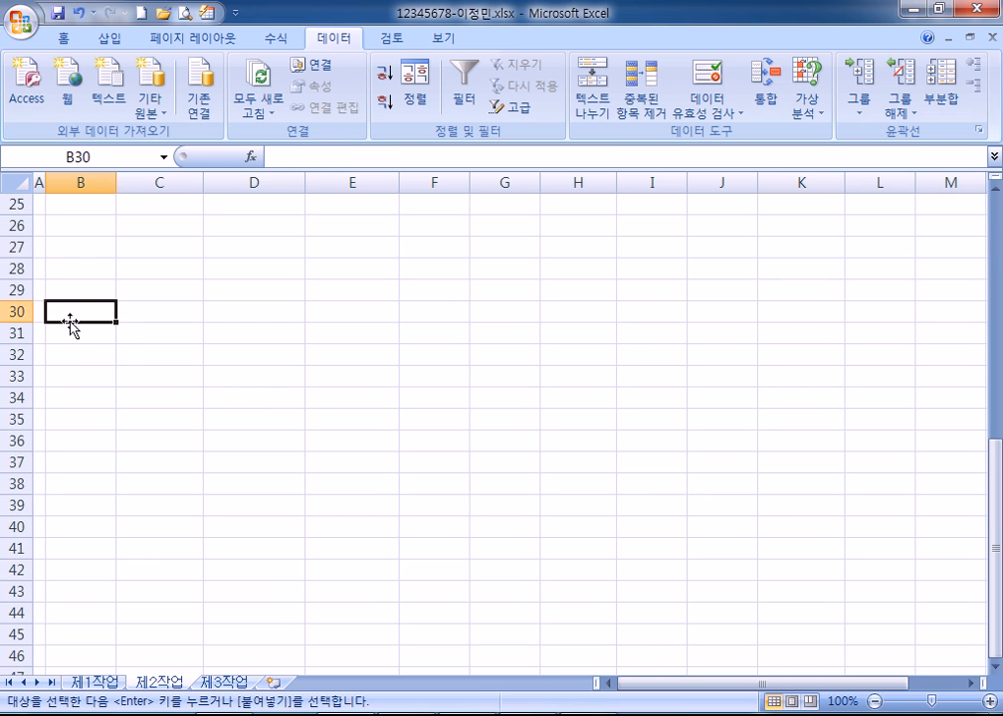
pyautogui.hotkey('ctrl', 'v')
pyautogui.click(338, 573)
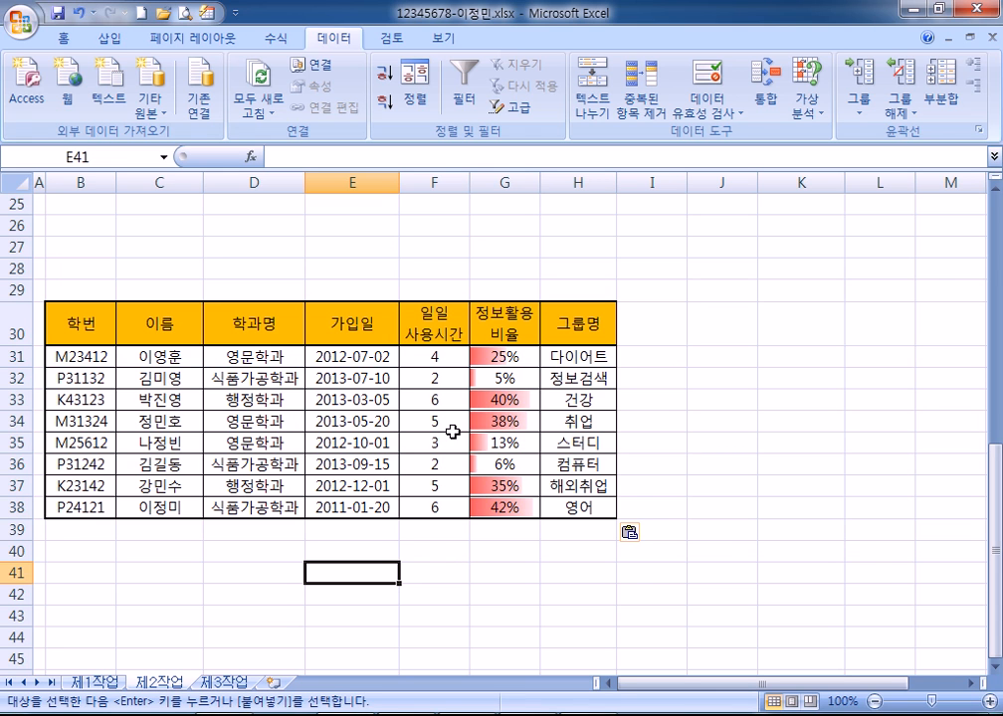
pyautogui.hotkey('ctrl', 'z')
pyautogui.scroll(6, 108, 432)
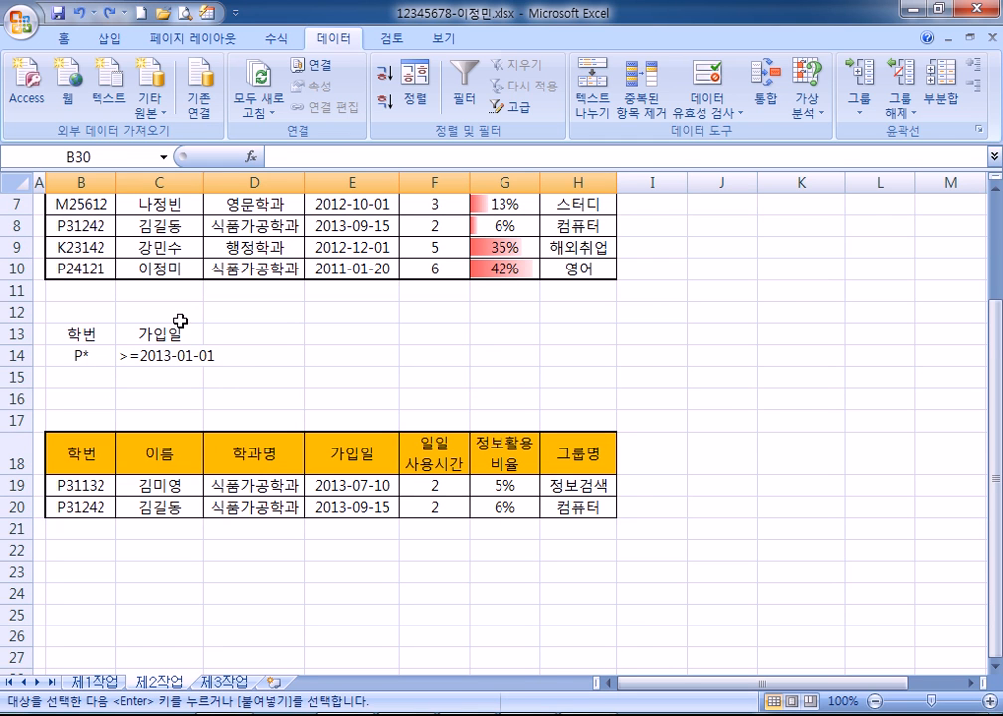
# Select cell A1 of the 제2작업 sheet and switch to the 제1작업 sheet.
pyautogui.click(738, 398)
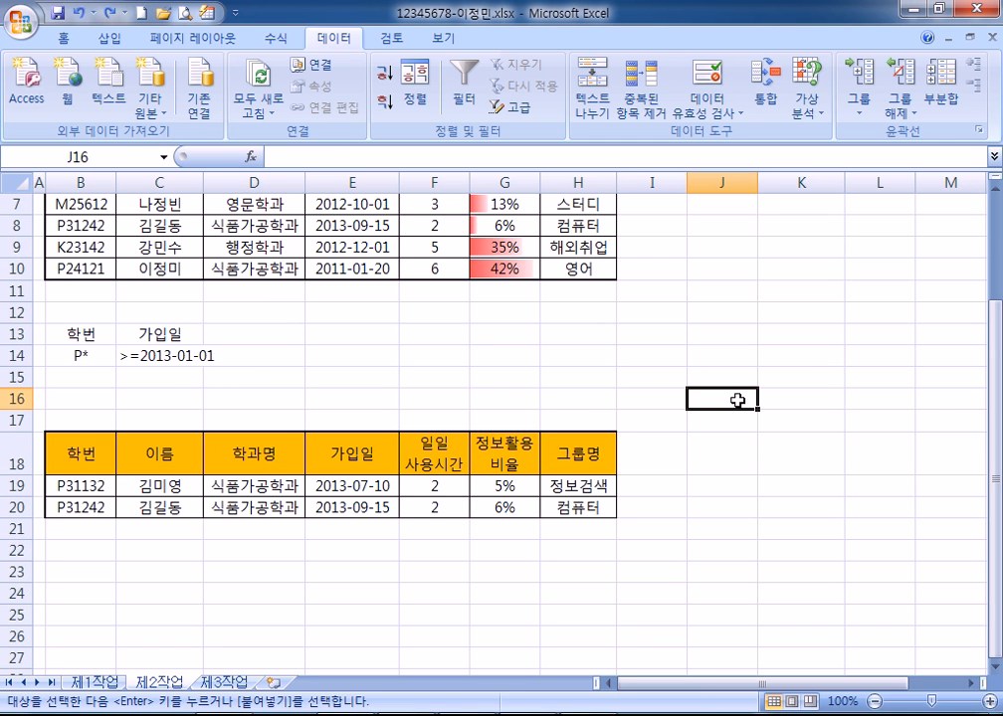
pyautogui.click(816, 355)
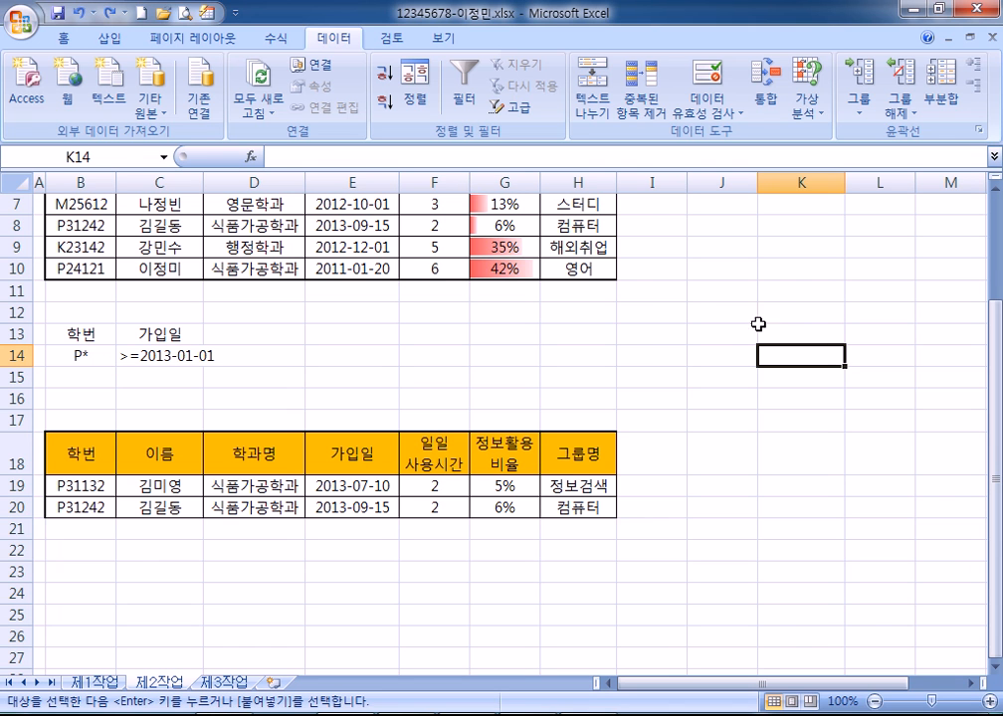
pyautogui.scroll(2, 677, 338)
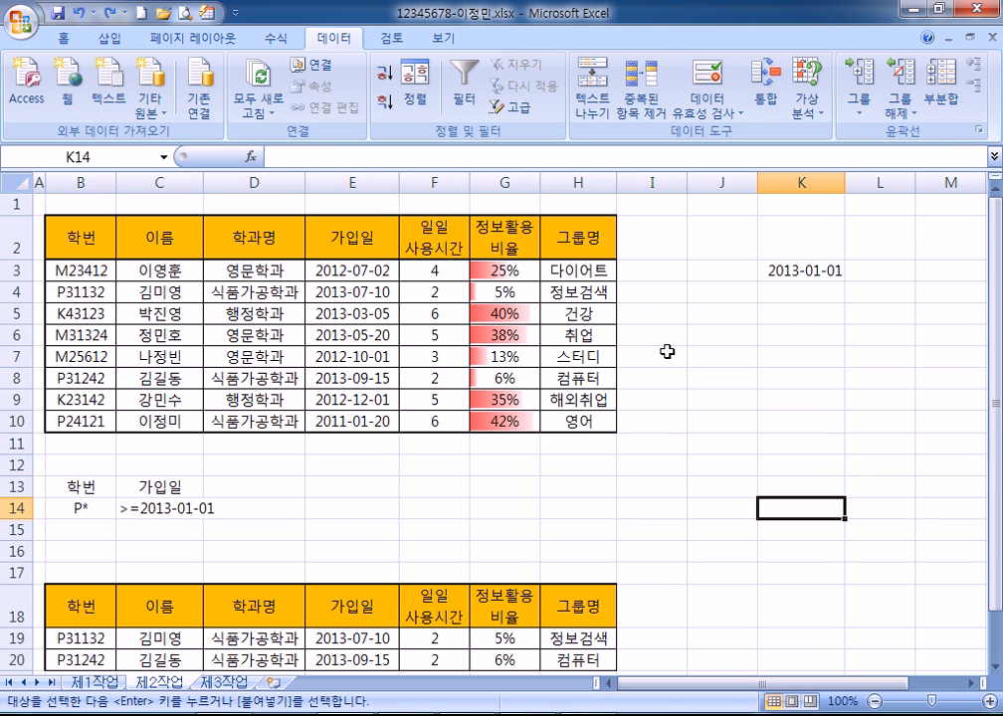
pyautogui.click(735, 289)
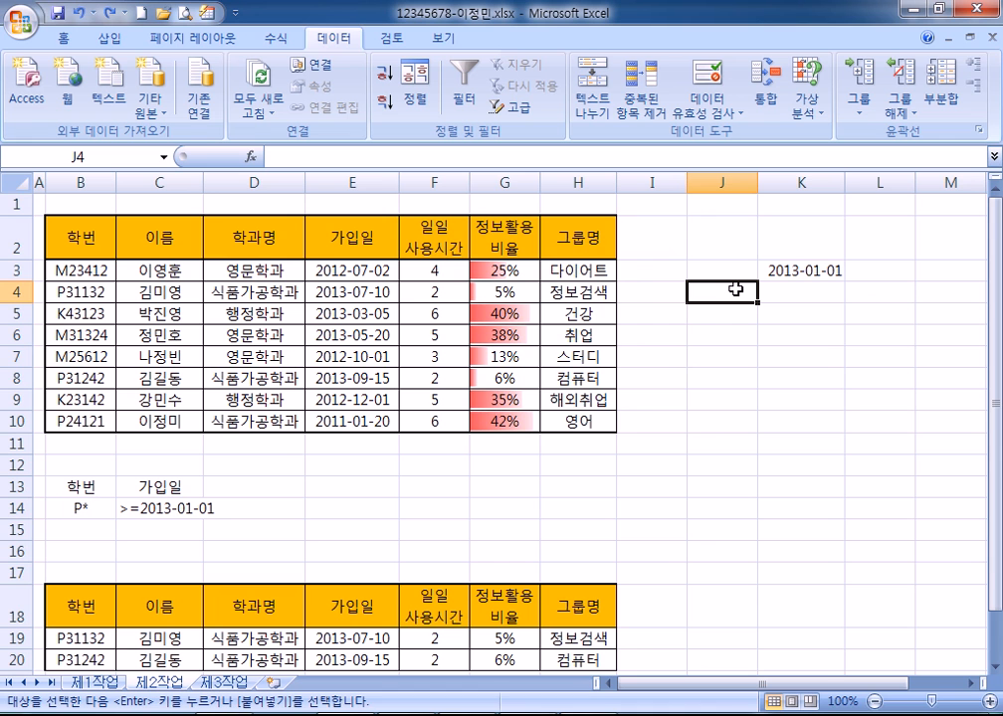
pyautogui.hotkey('ctrl', 'Home')
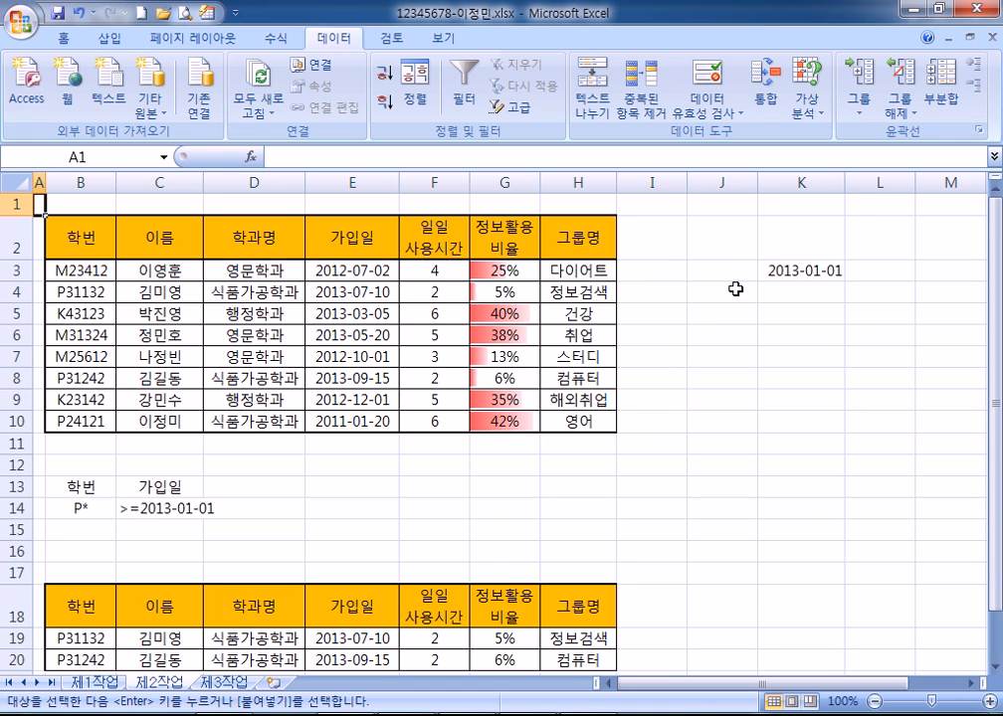
pyautogui.hotkey('ctrl', 'pageup')
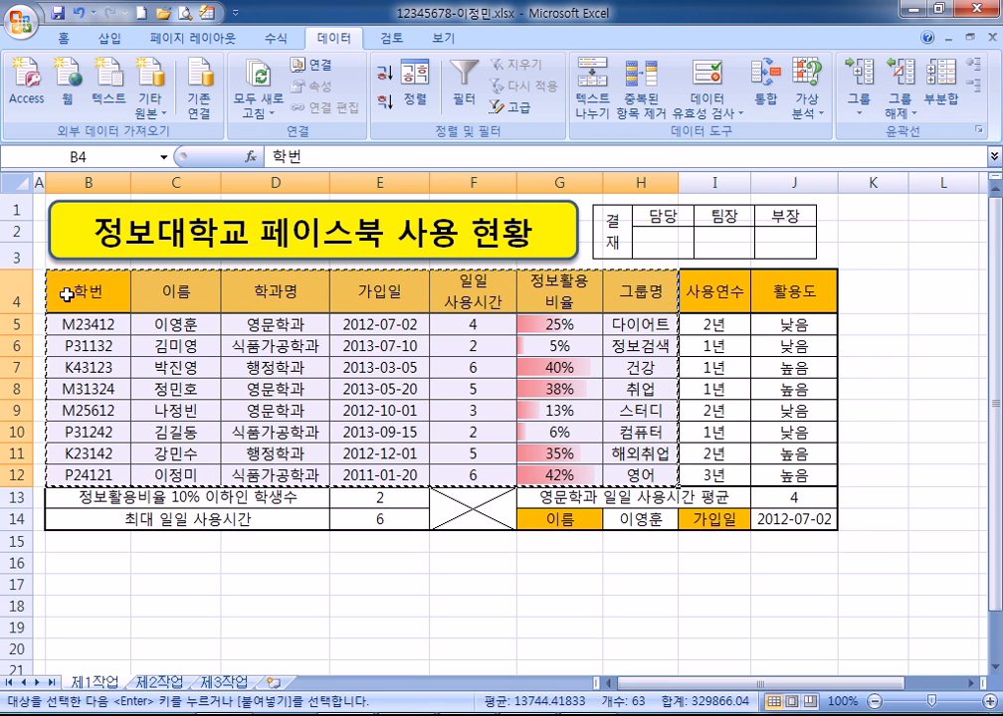
# Create a pivot table from range B4:H12 of the 제1작업 sheet in the existing 제3작업 sheet at cell B2, enlarging the field layout areas.
pyautogui.moveTo(66, 294); pyautogui.dragTo(645, 471)
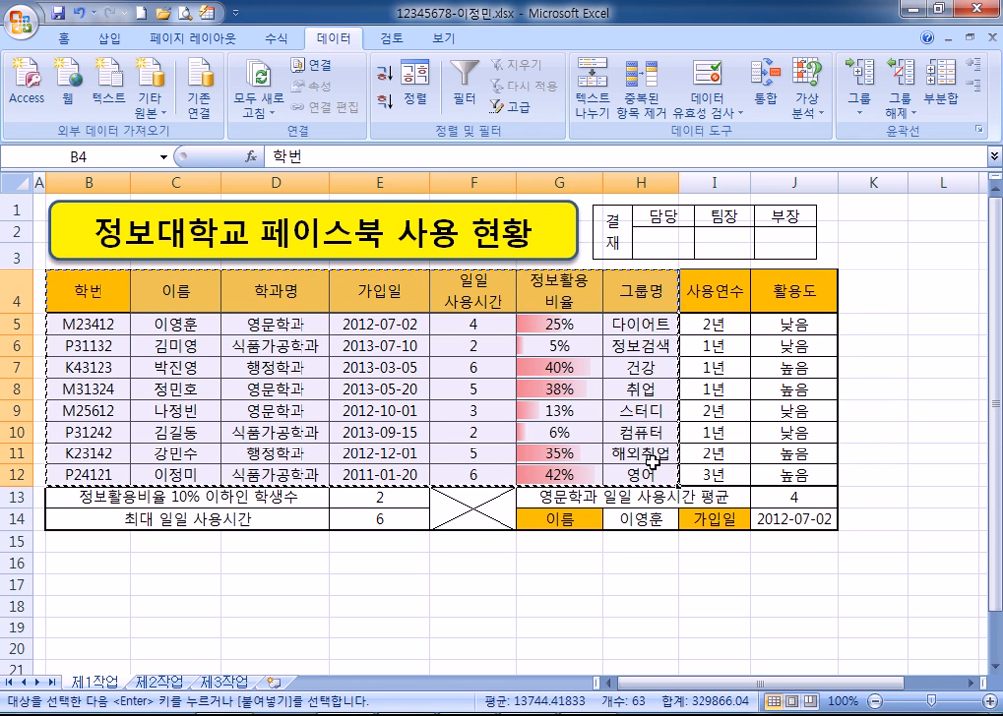
pyautogui.click(107, 38)
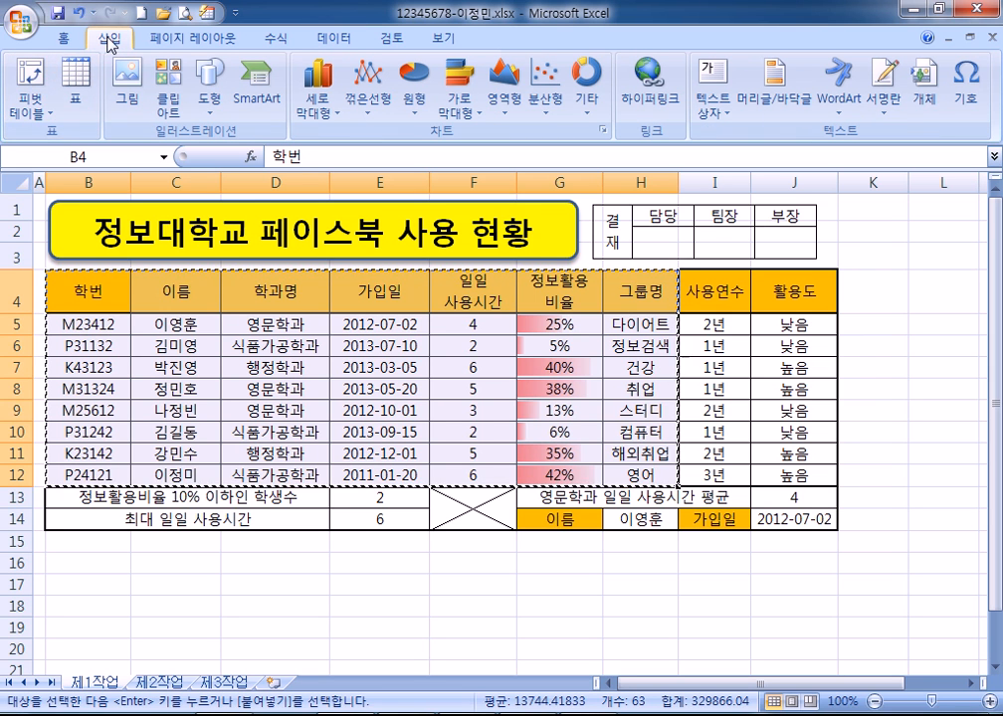
pyautogui.click(28, 79)
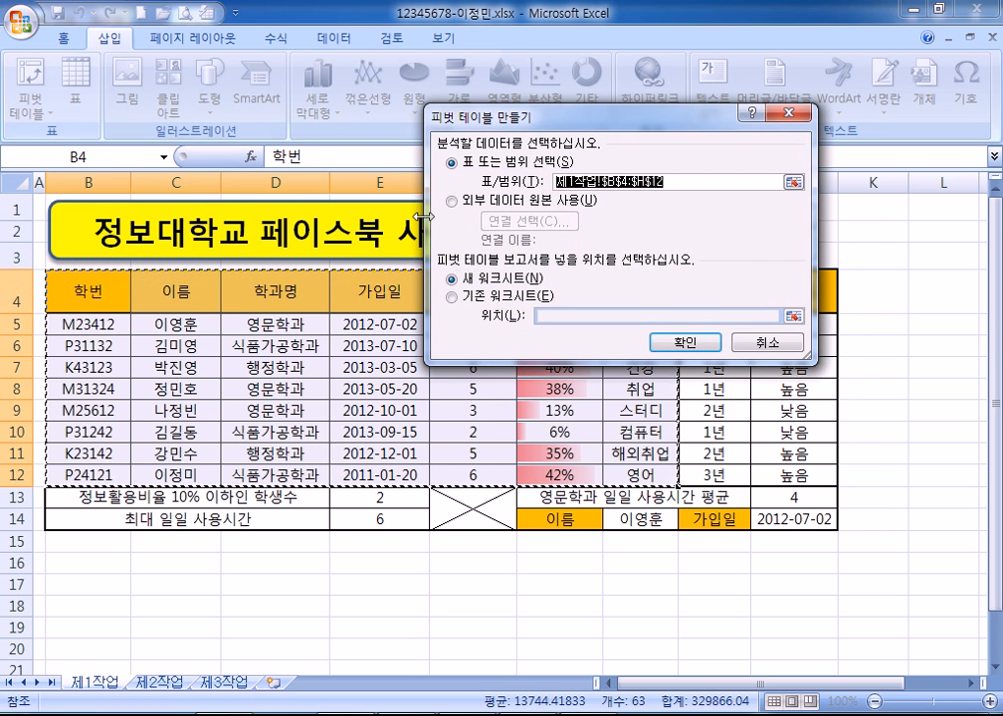
pyautogui.click(501, 299)
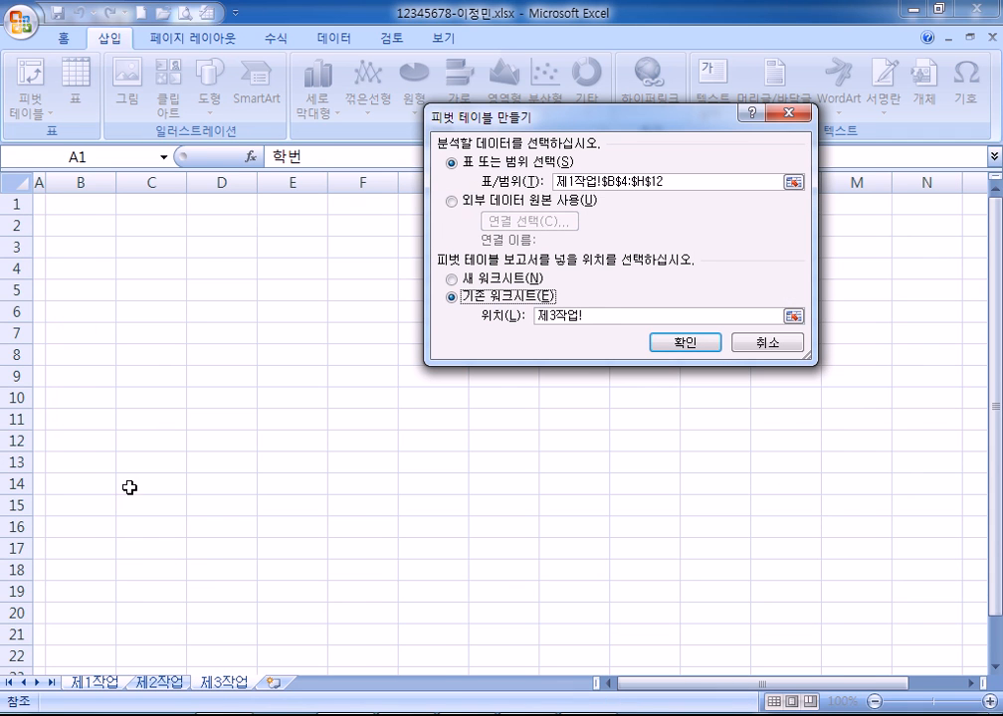
pyautogui.click(220, 683)
pyautogui.click(80, 227)
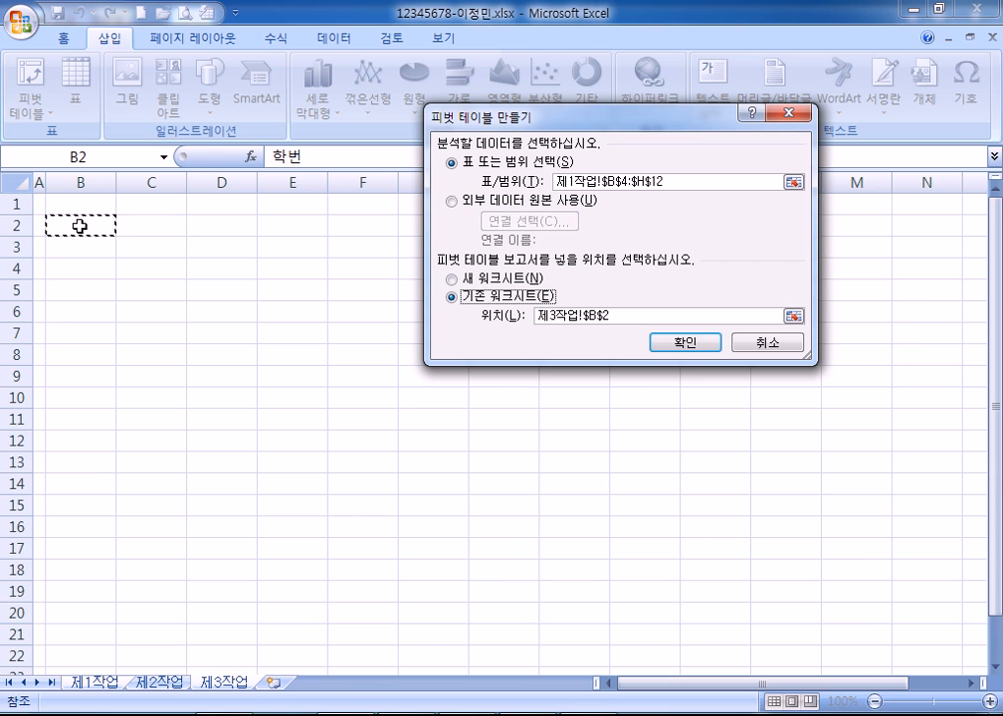
pyautogui.click(676, 344)
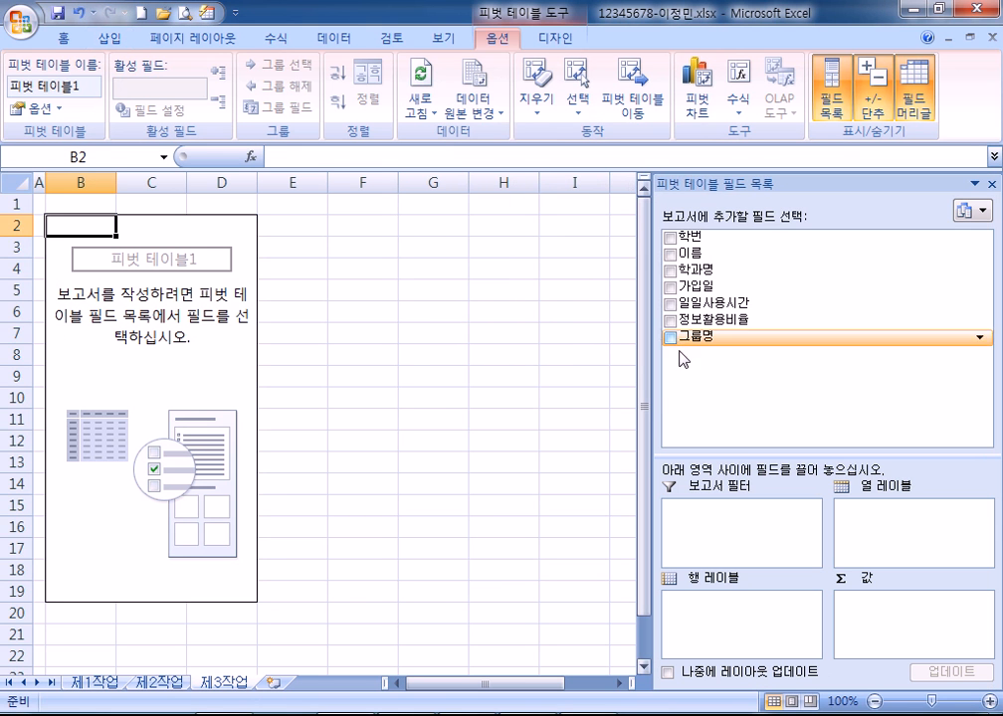
pyautogui.moveTo(741, 455); pyautogui.dragTo(736, 372)
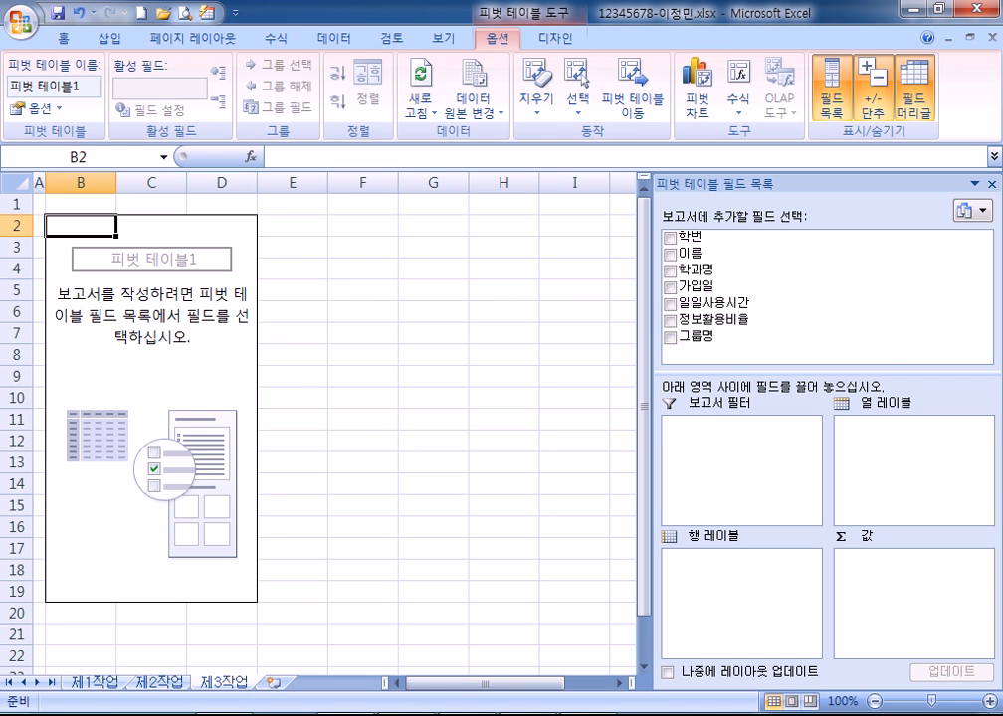
# Switch to GE10-11A.pdf in Adobe Reader, examine the 제3작업 conditions and the column and row labels of the output form, and return to Excel.
pyautogui.moveTo(999, 5); pyautogui.dragTo(679, 2)
pyautogui.scroll(-2, 547, 268)
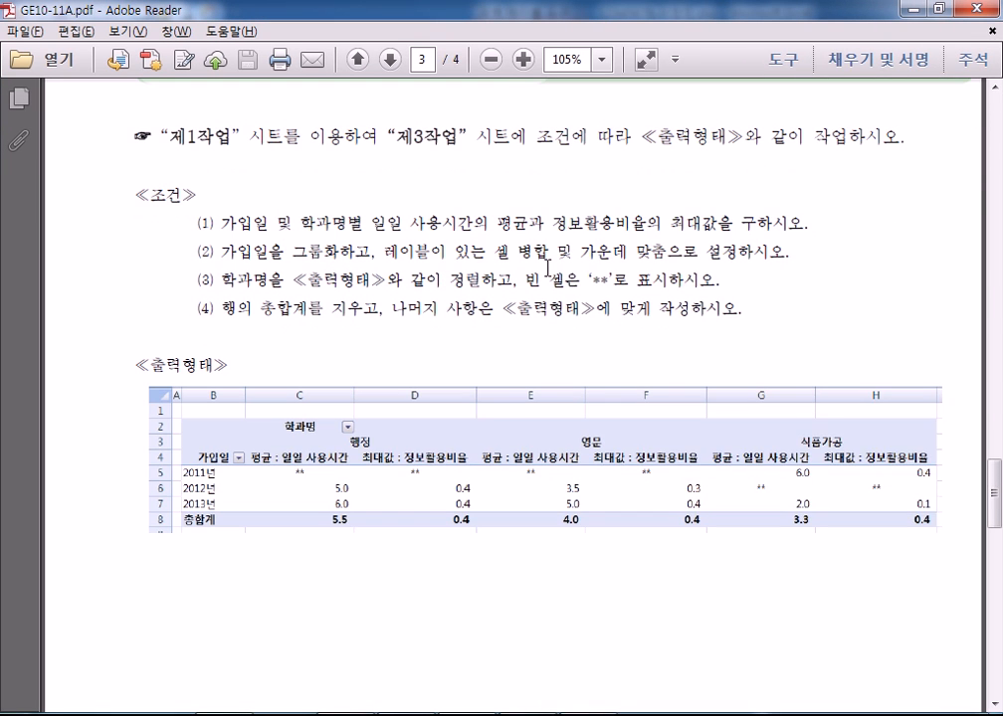
pyautogui.scroll(-2, 546, 267)
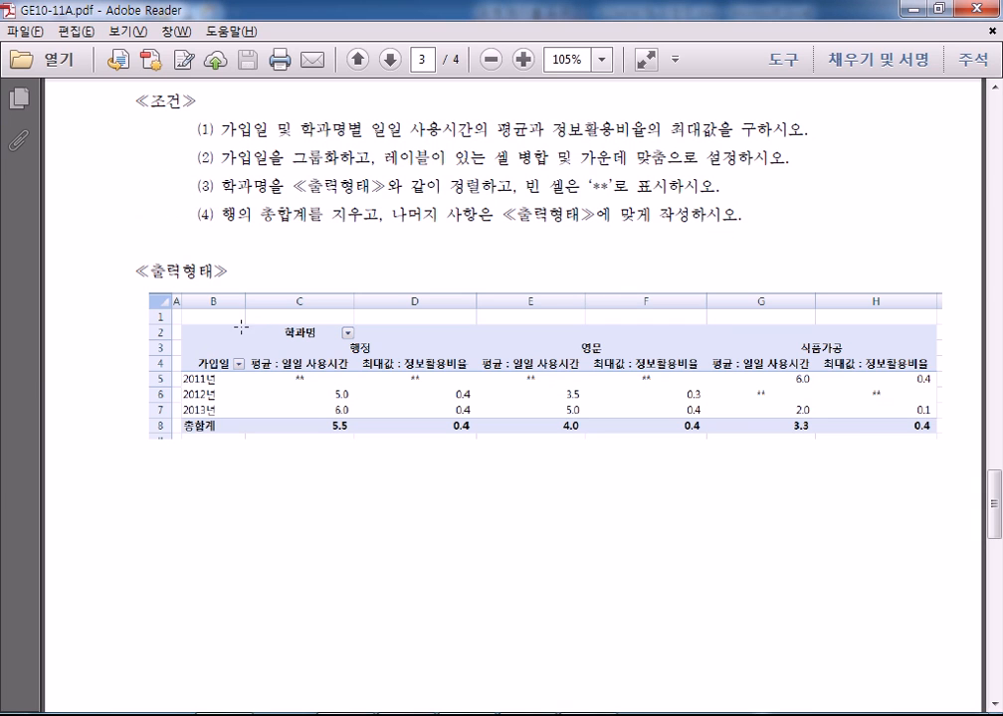
pyautogui.moveTo(254, 315); pyautogui.dragTo(885, 357)
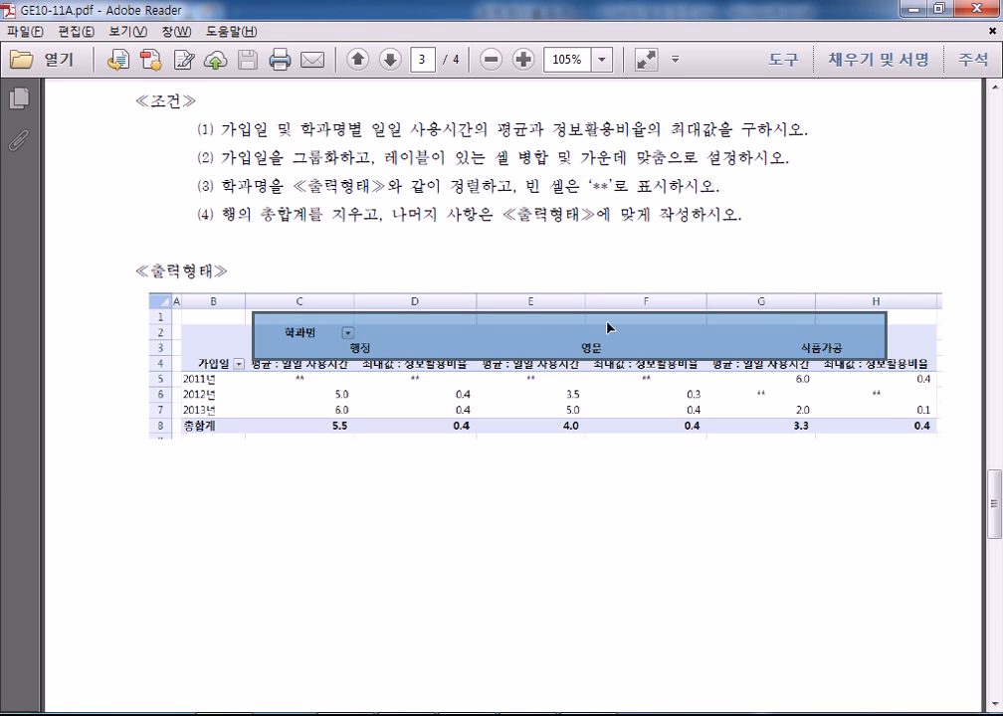
pyautogui.click(179, 360)
pyautogui.moveTo(187, 360); pyautogui.dragTo(230, 441)
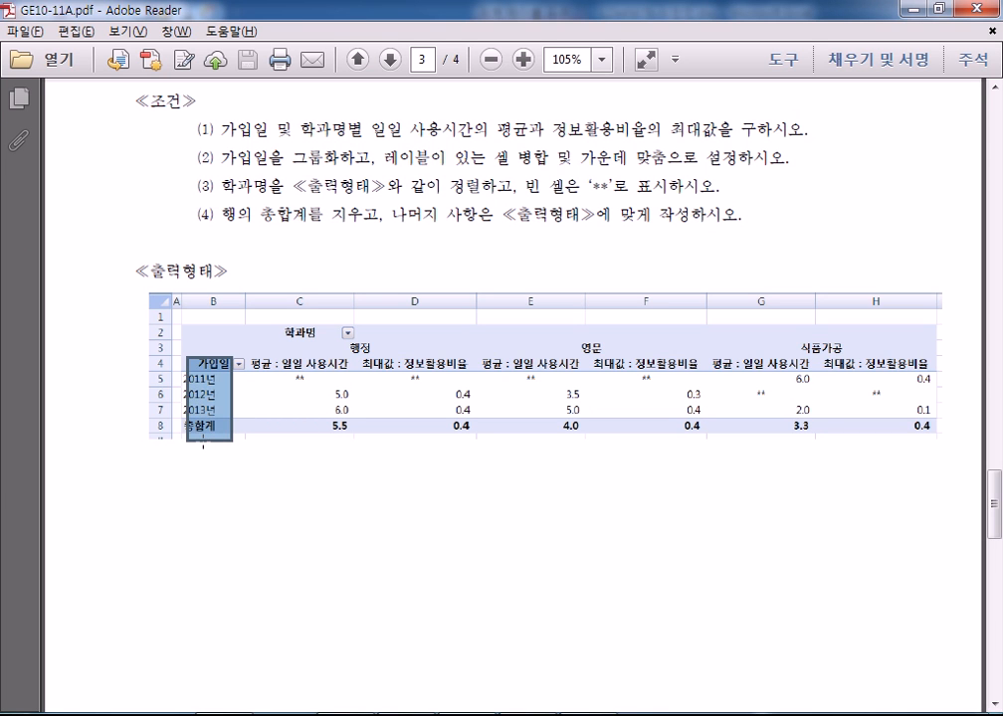
pyautogui.click(428, 715)
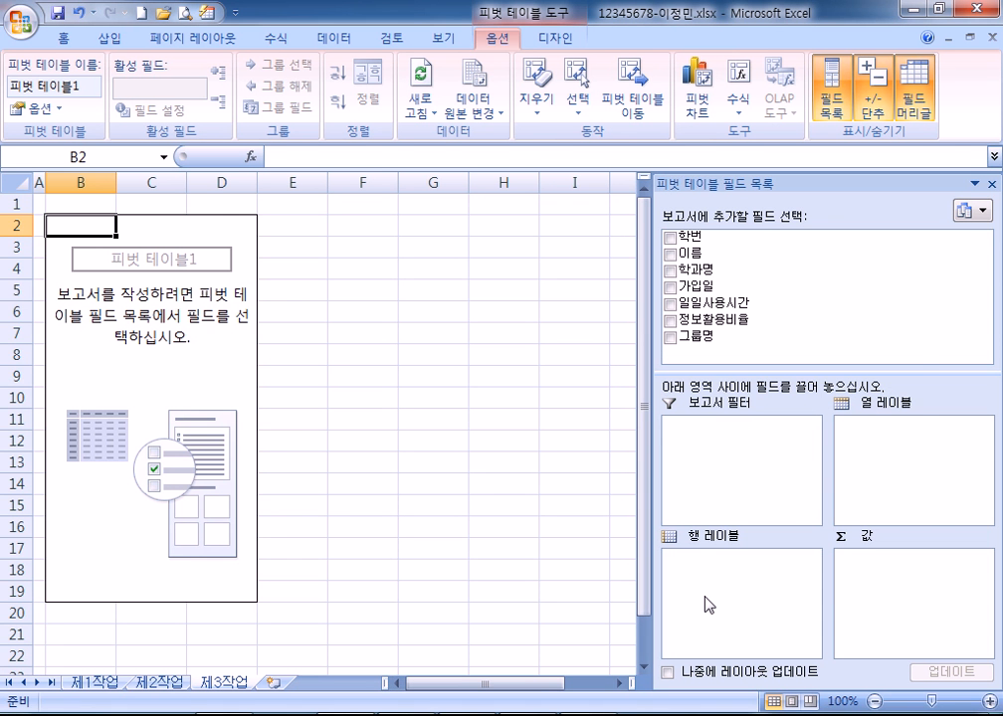
# Compare the output form's department header and value headings in the PDF with the empty pivot field areas in Excel.
pyautogui.hotkey('alt', 'Tab')
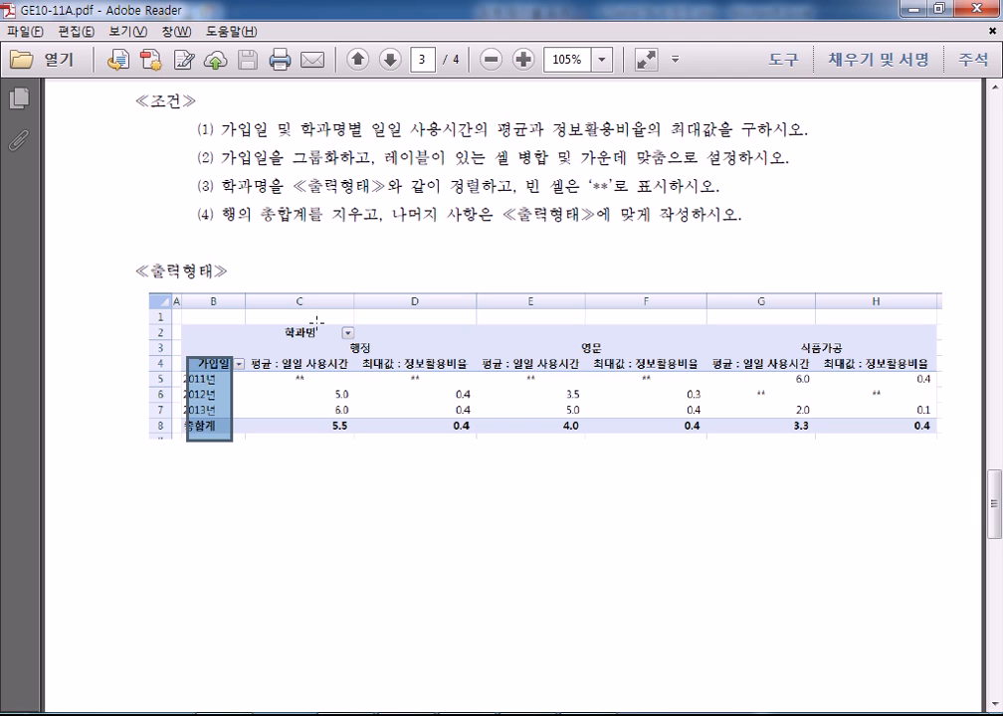
pyautogui.hotkey('alt', 'Tab')
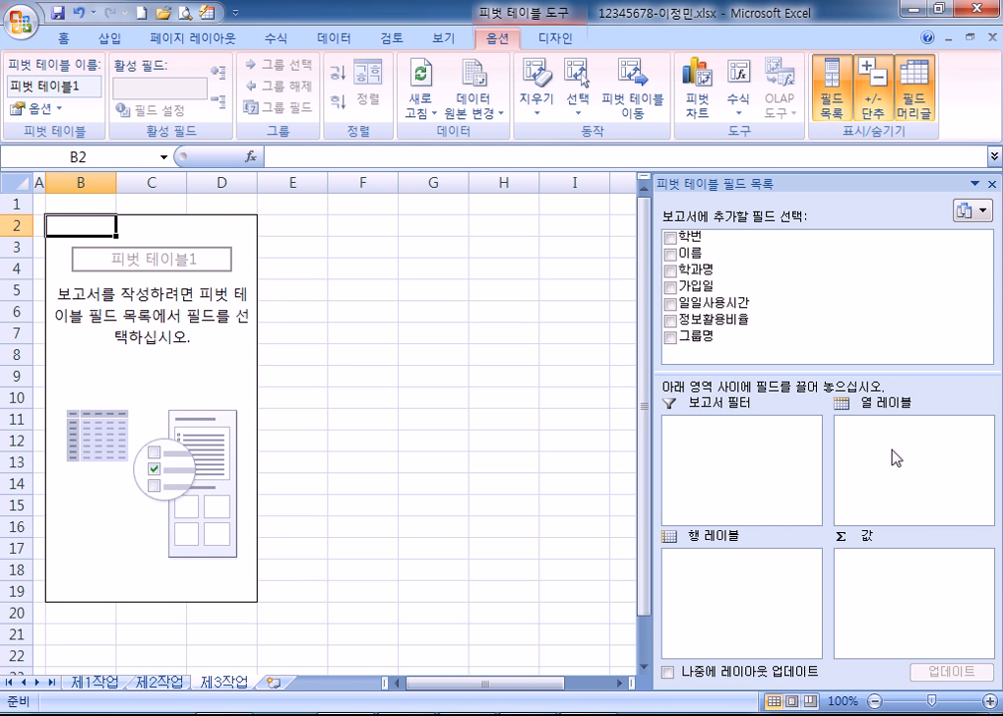
pyautogui.hotkey('alt', 'Tab')
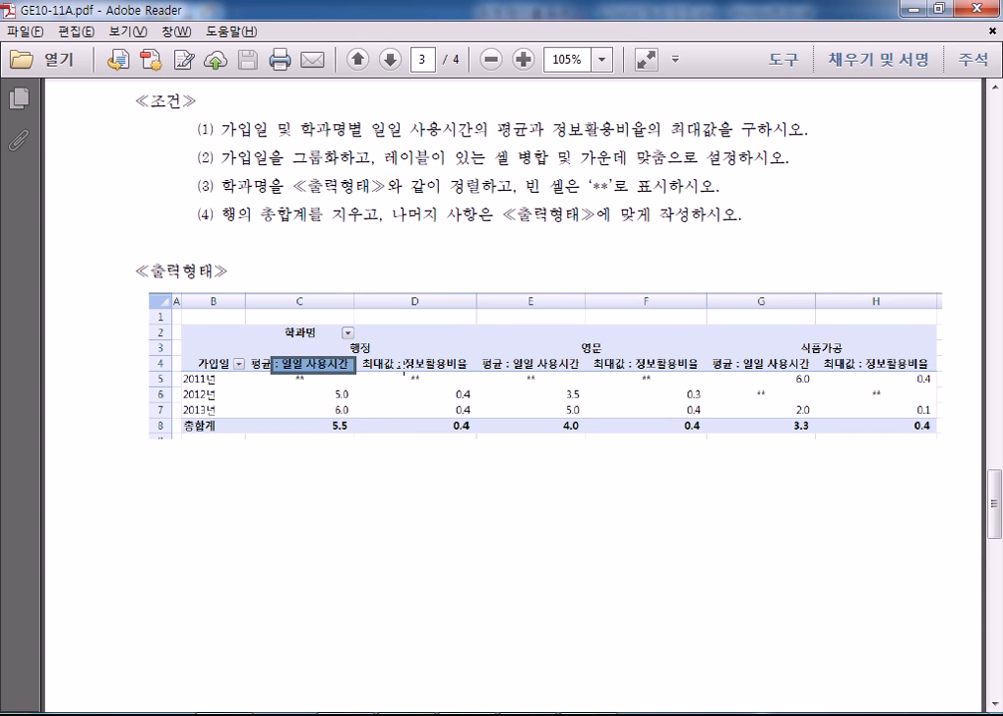
pyautogui.hotkey('alt', 'Tab')
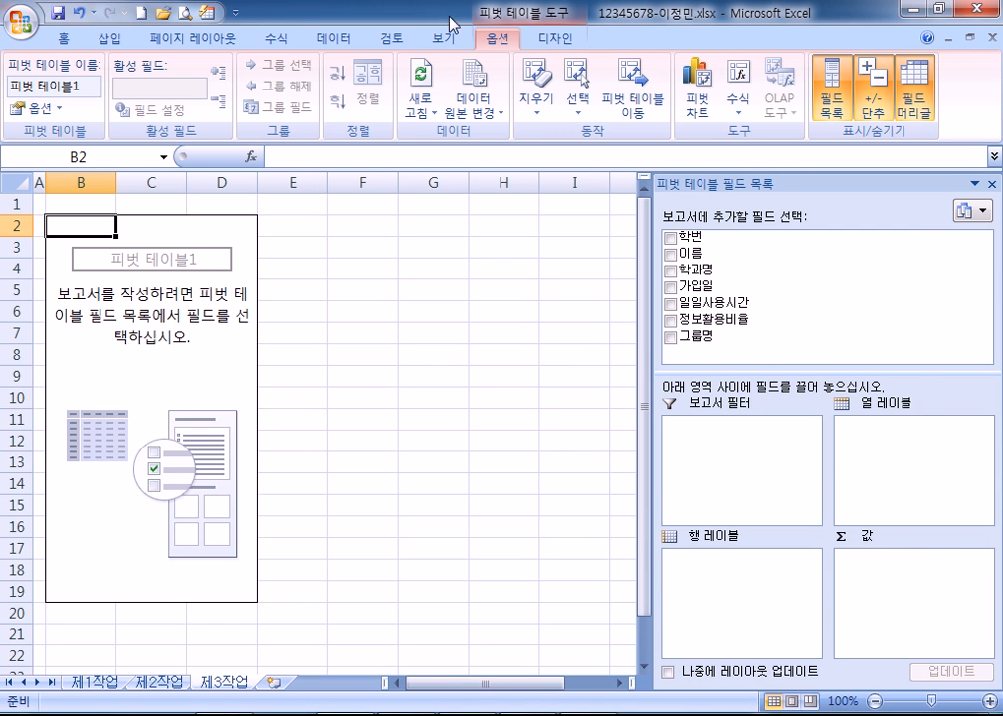
pyautogui.hotkey('alt', 'Tab')
pyautogui.hotkey('alt', 'Tab')
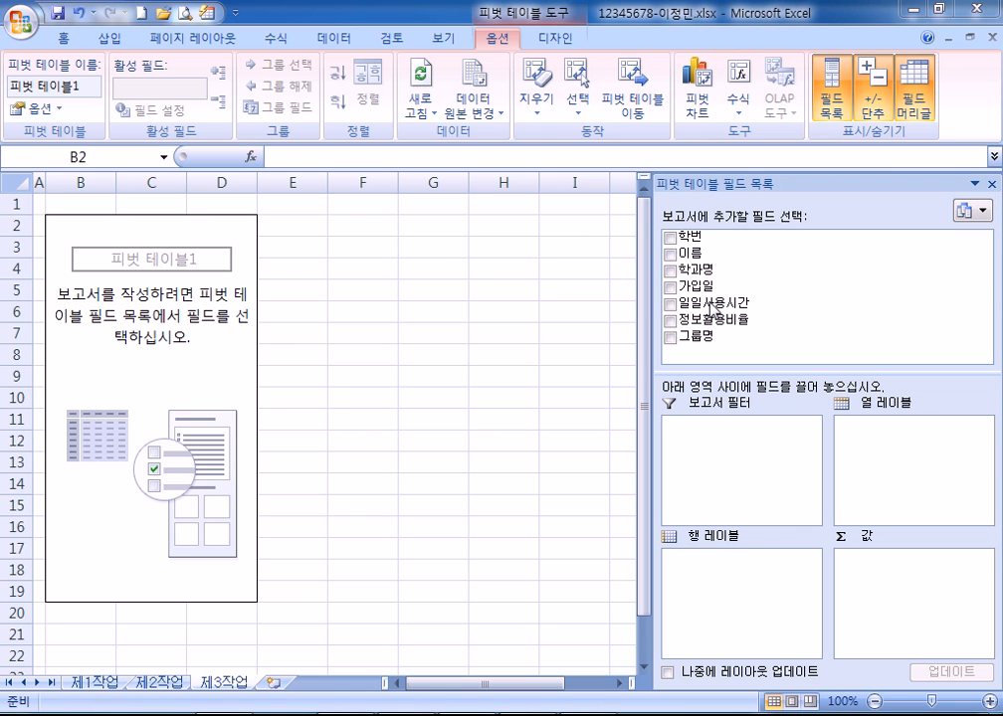
# Lay out the pivot table with 학과명 as column labels, 가입일 as row labels, and 일일사용시간 and 정보활용비율 as values, and narrow the field list.
pyautogui.moveTo(697, 269); pyautogui.dragTo(884, 457)
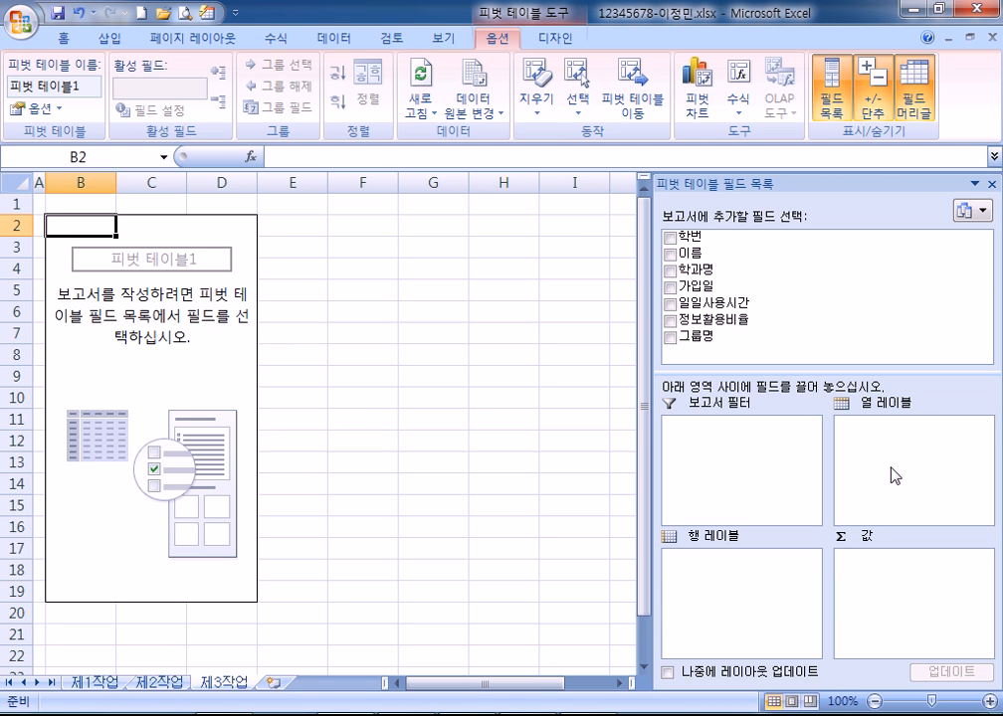
pyautogui.moveTo(730, 271); pyautogui.dragTo(895, 466)
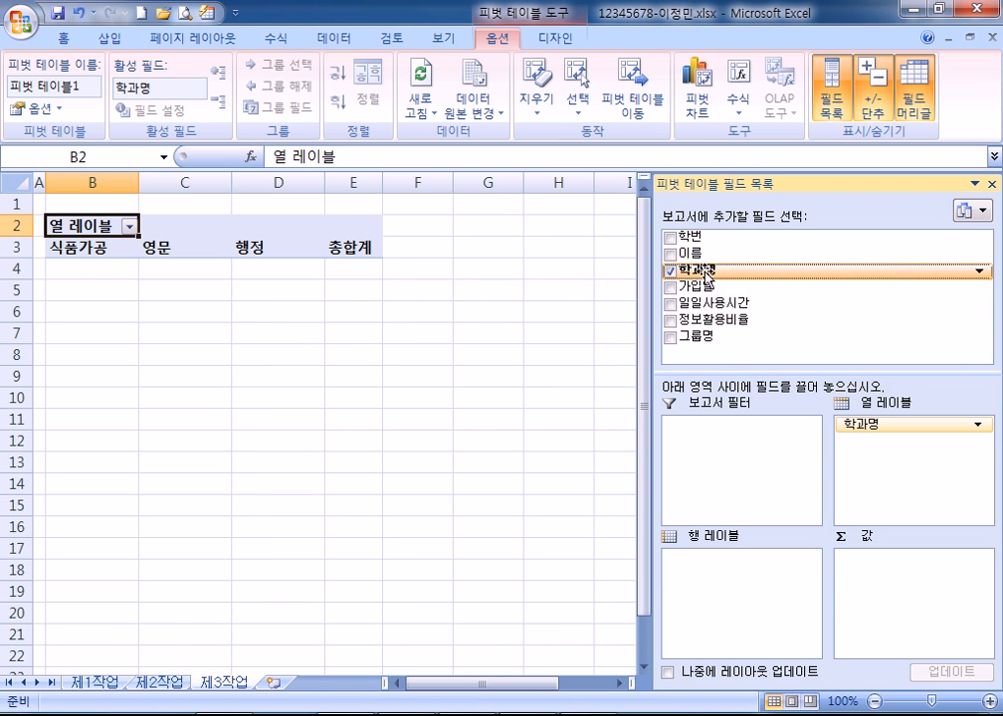
pyautogui.moveTo(716, 288); pyautogui.dragTo(732, 594)
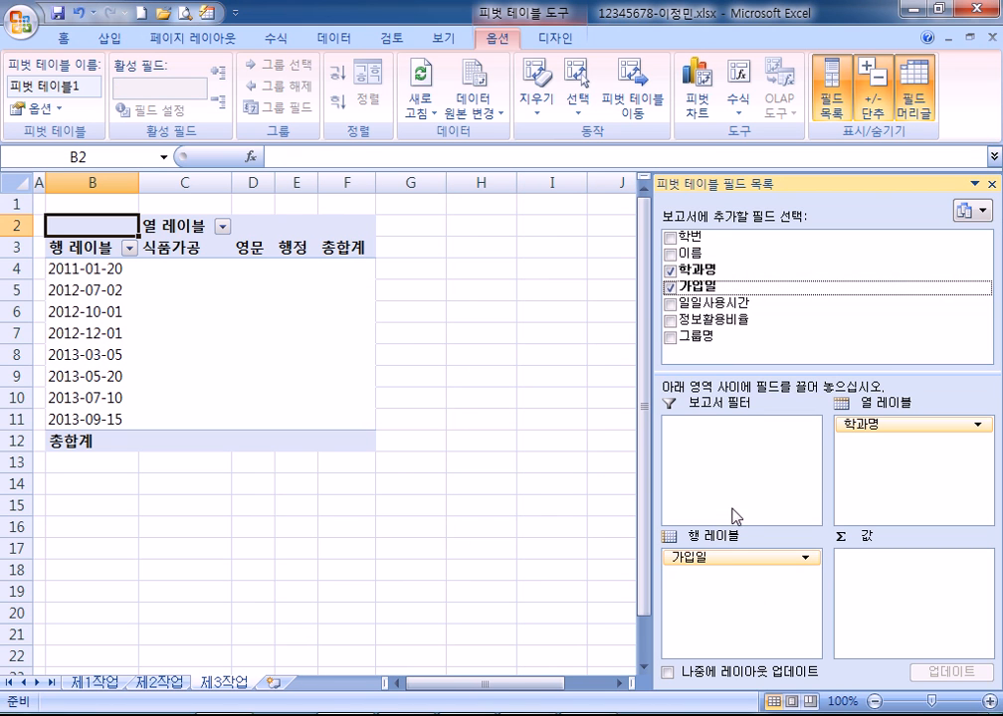
pyautogui.moveTo(686, 303); pyautogui.dragTo(872, 597)
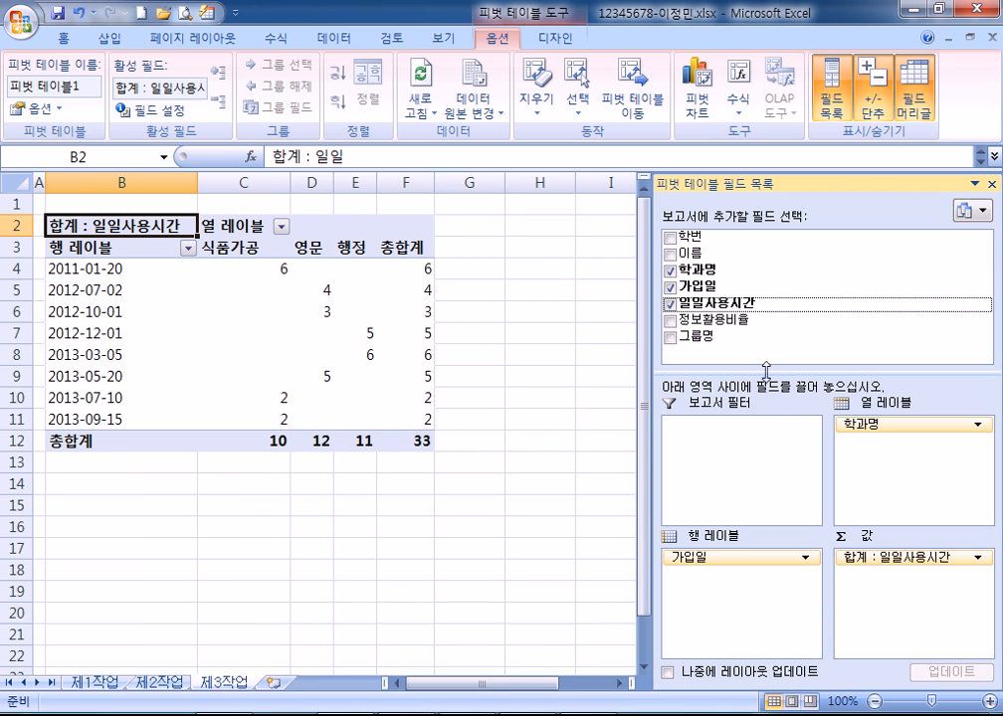
pyautogui.moveTo(693, 320); pyautogui.dragTo(895, 622)
pyautogui.moveTo(236, 434)
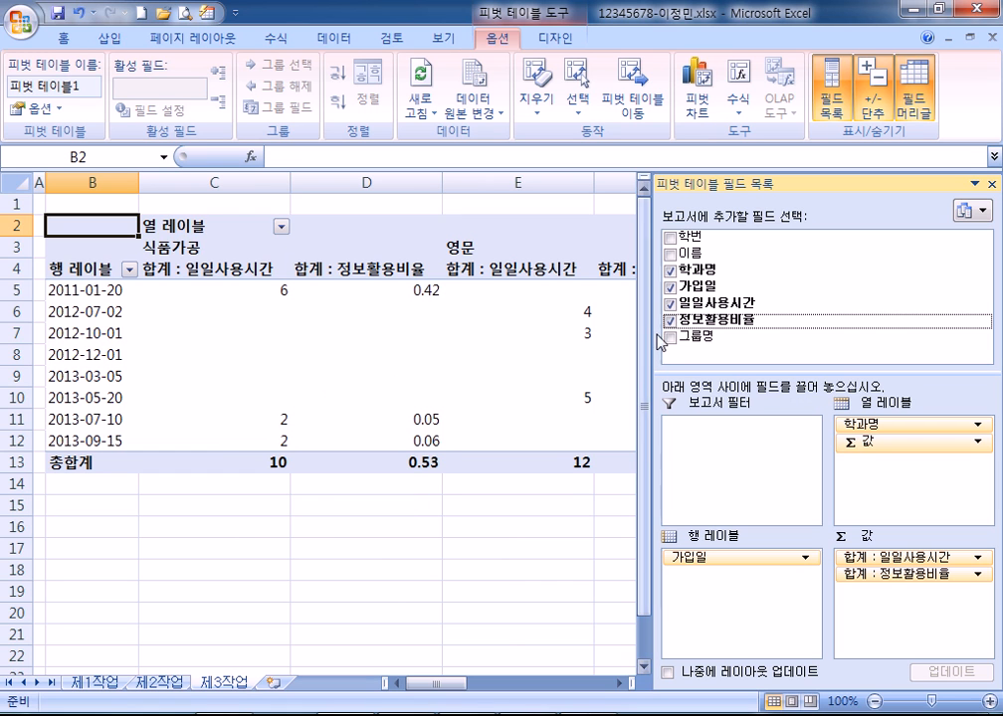
pyautogui.moveTo(654, 334); pyautogui.dragTo(699, 335)
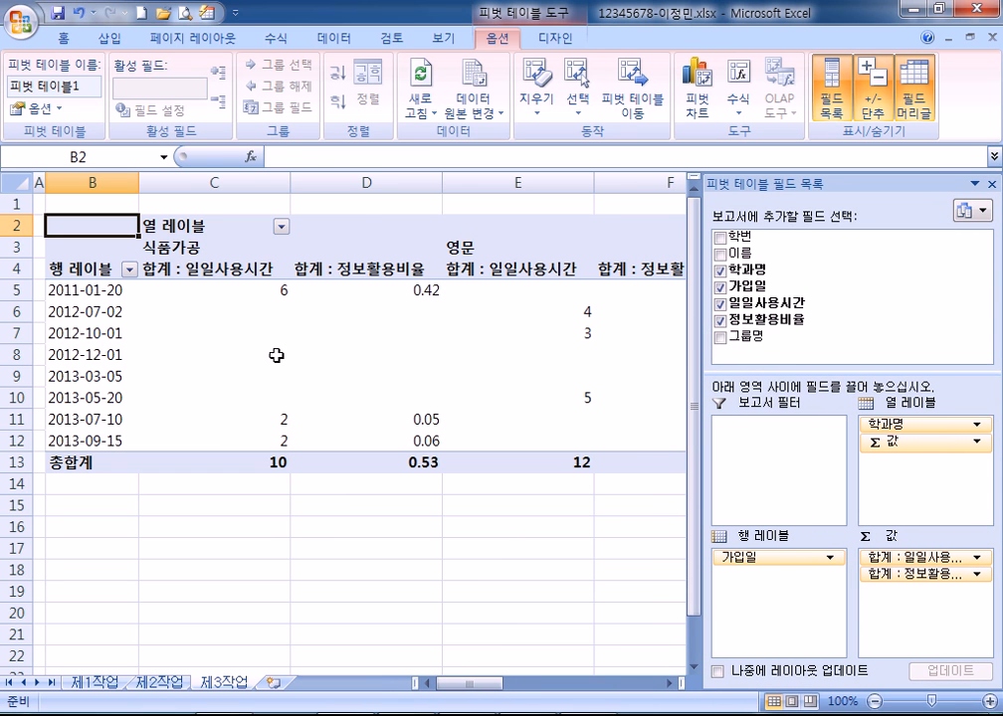
# Rename the pivot table's row label heading in B4 as 가입일 and the column label heading in C2 as 학과명.
pyautogui.click(71, 274)
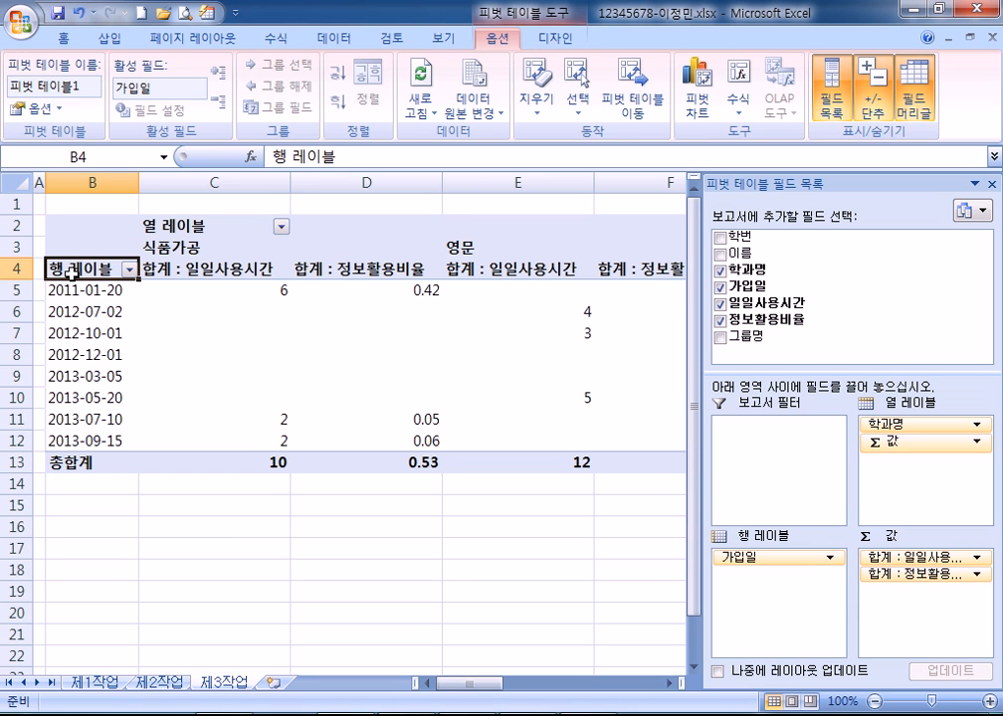
pyautogui.write('가입')
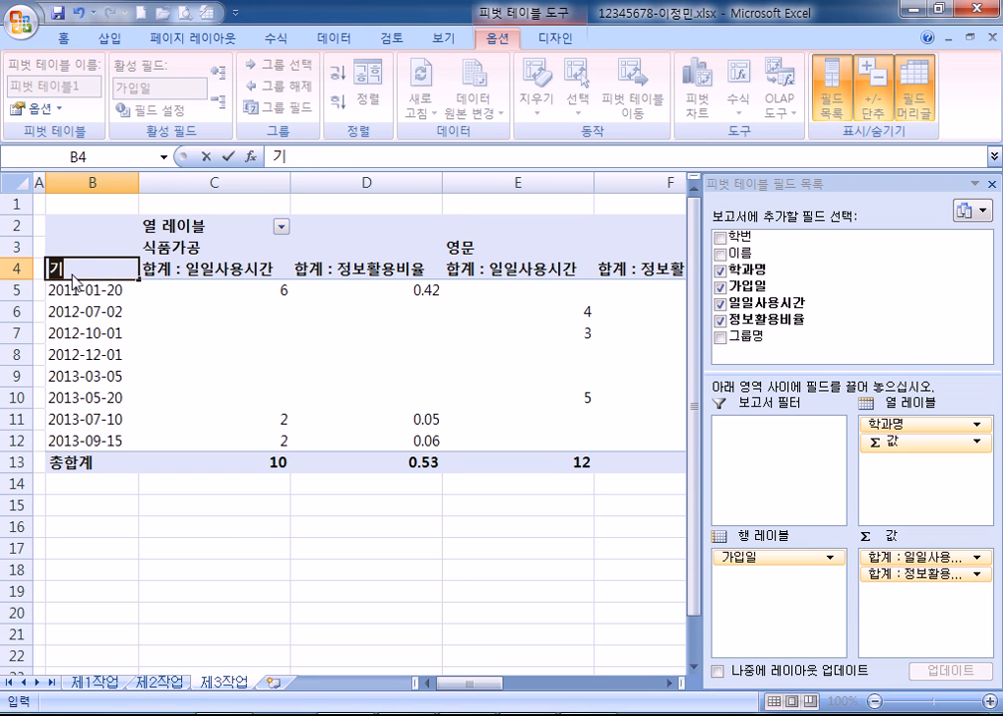
pyautogui.write('일')
pyautogui.press('Up')
pyautogui.press('Right')
pyautogui.press('Up')
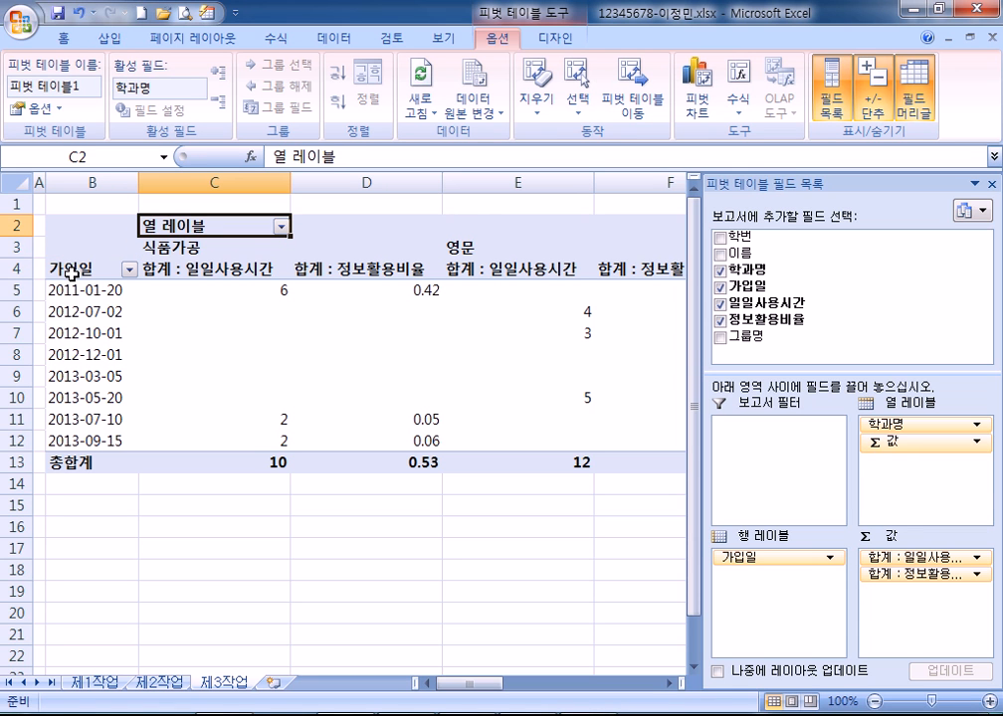
pyautogui.write('학과명')
pyautogui.press('Return')
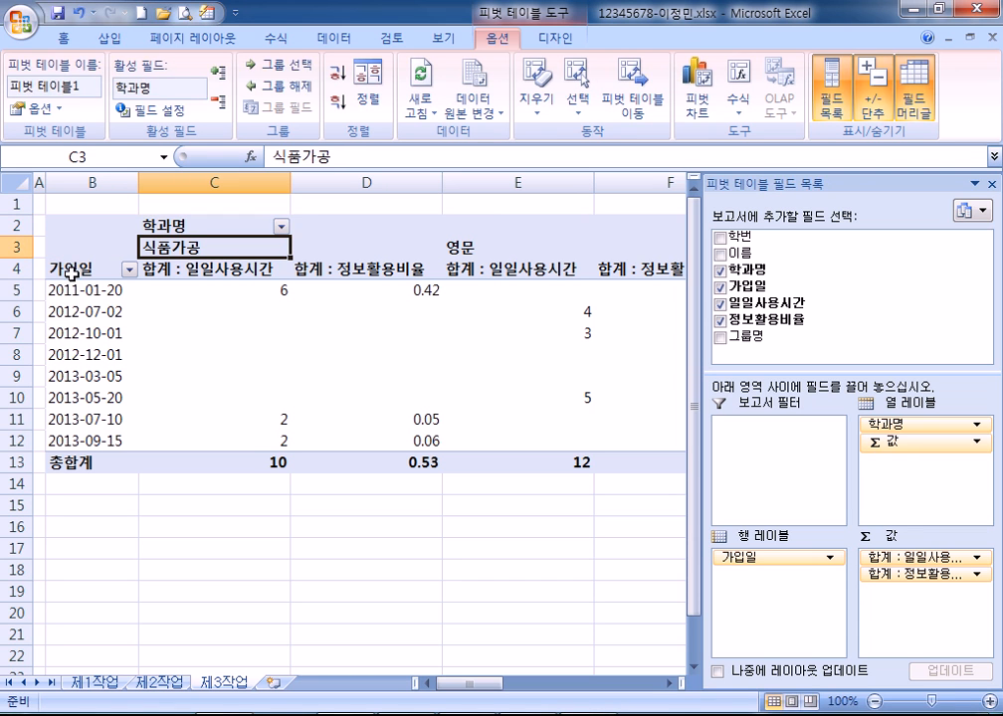
pyautogui.click(157, 225)
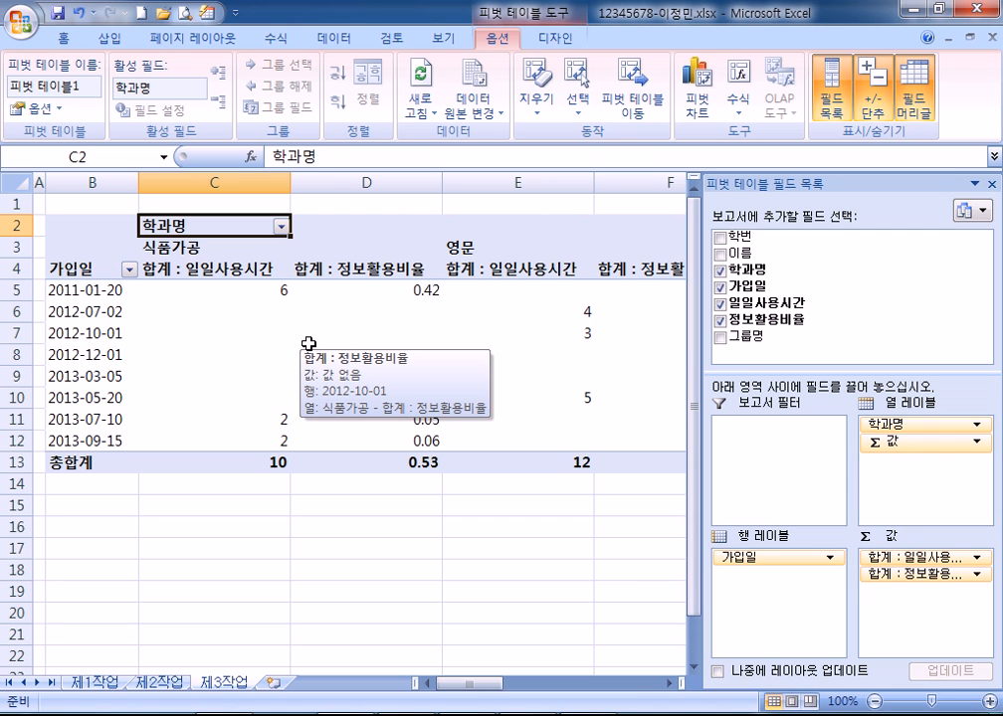
# Summarize the 일일사용시간 value field by average (평균) and name it "평균 : 일일 사용시간".
pyautogui.click(216, 270)
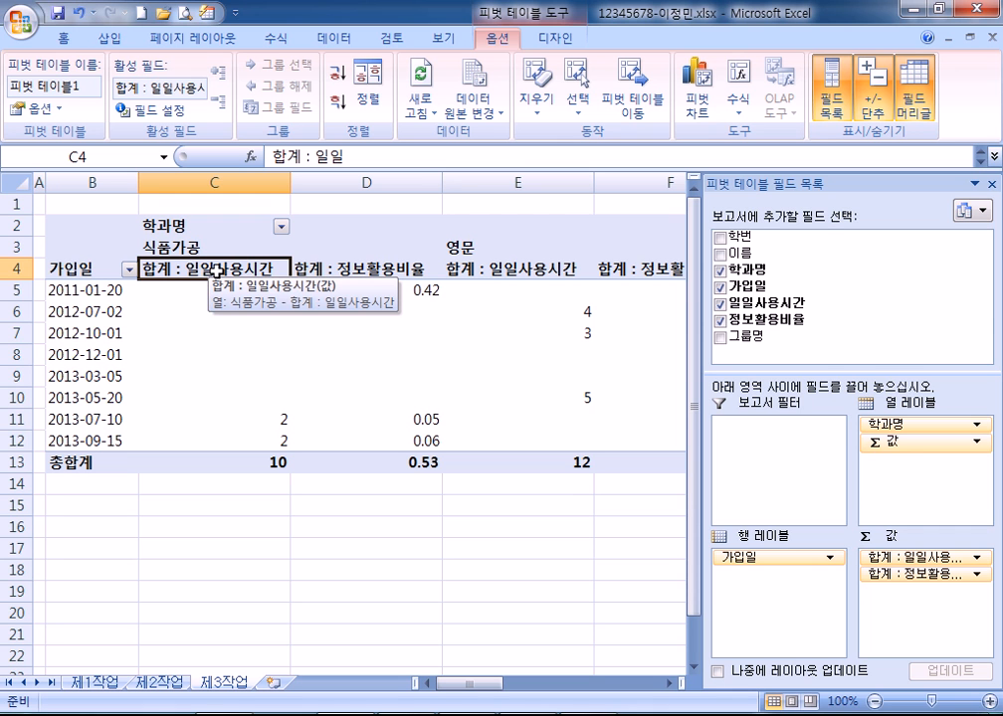
pyautogui.doubleClick(216, 270)
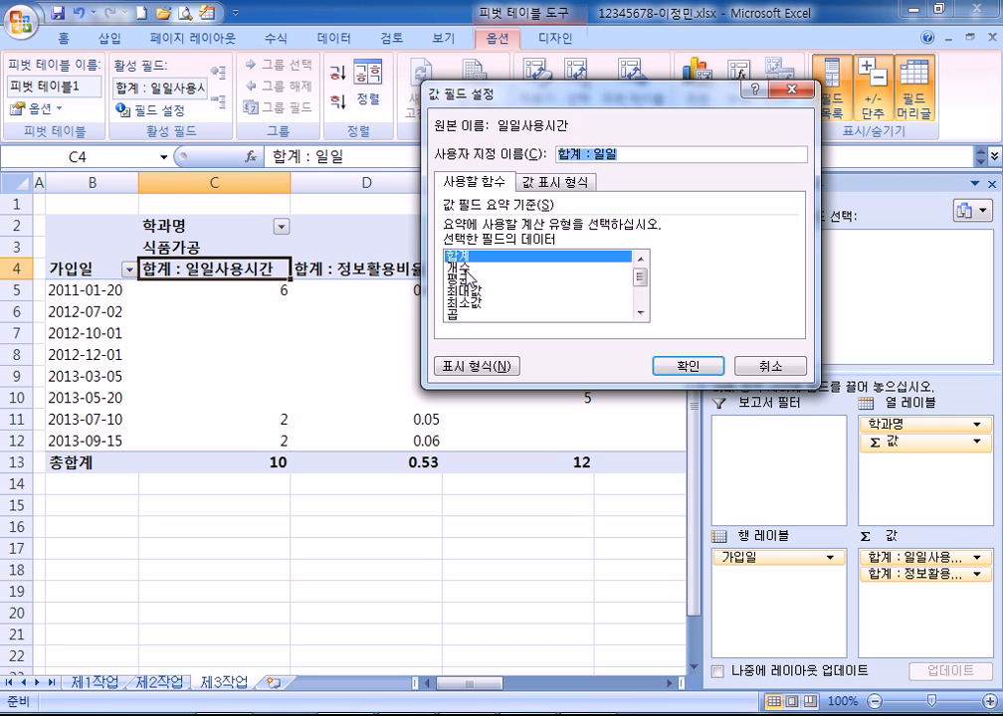
pyautogui.click(459, 279)
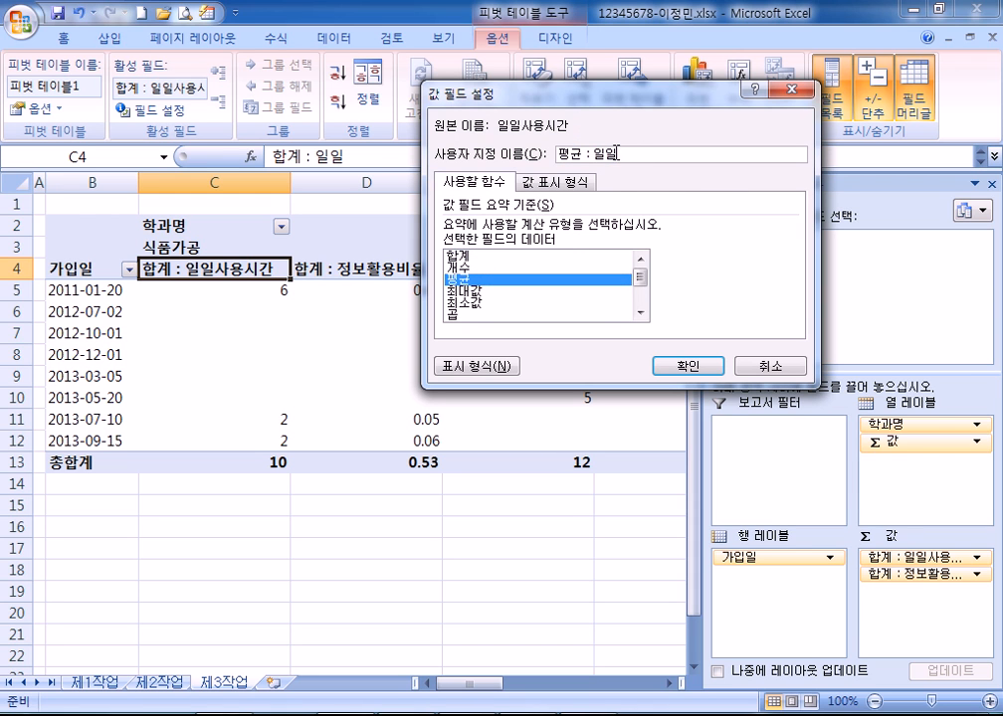
pyautogui.write('사용시간')
pyautogui.press('Return')
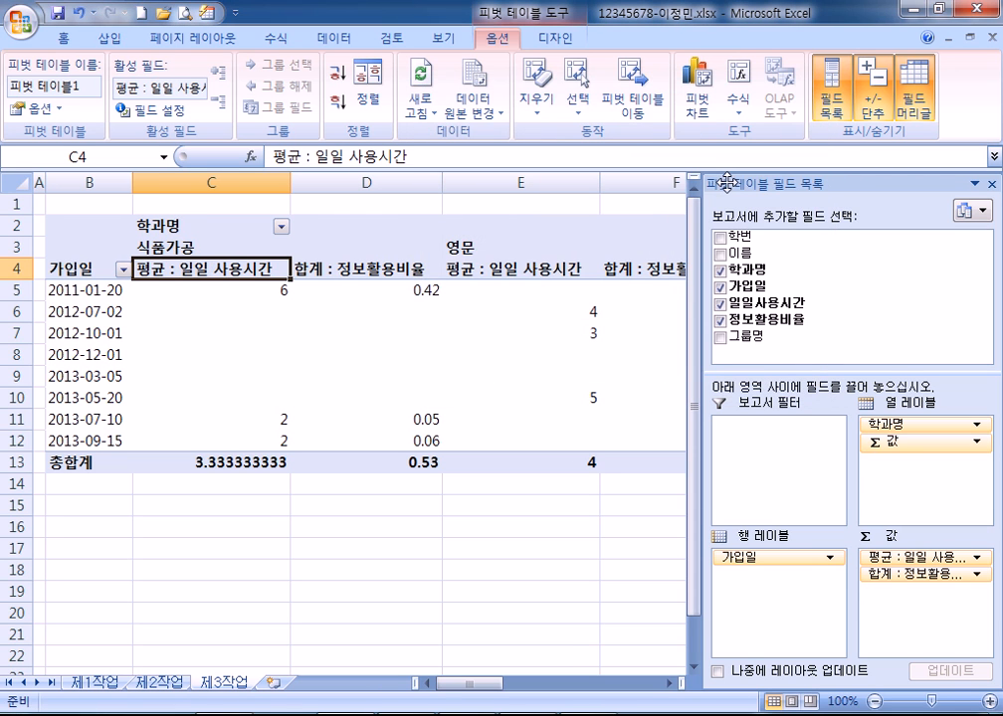
# Summarize the 정보활용비율 value field by maximum (최대값) and name it "최대값 : 정보활용비율".
pyautogui.doubleClick(383, 269)
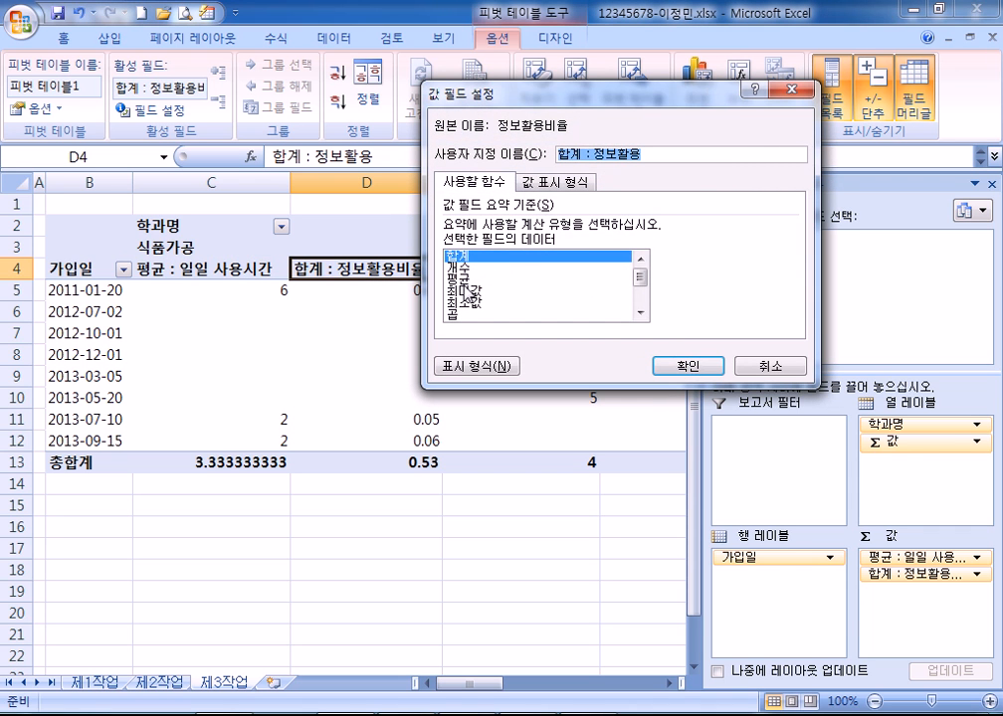
pyautogui.click(465, 291)
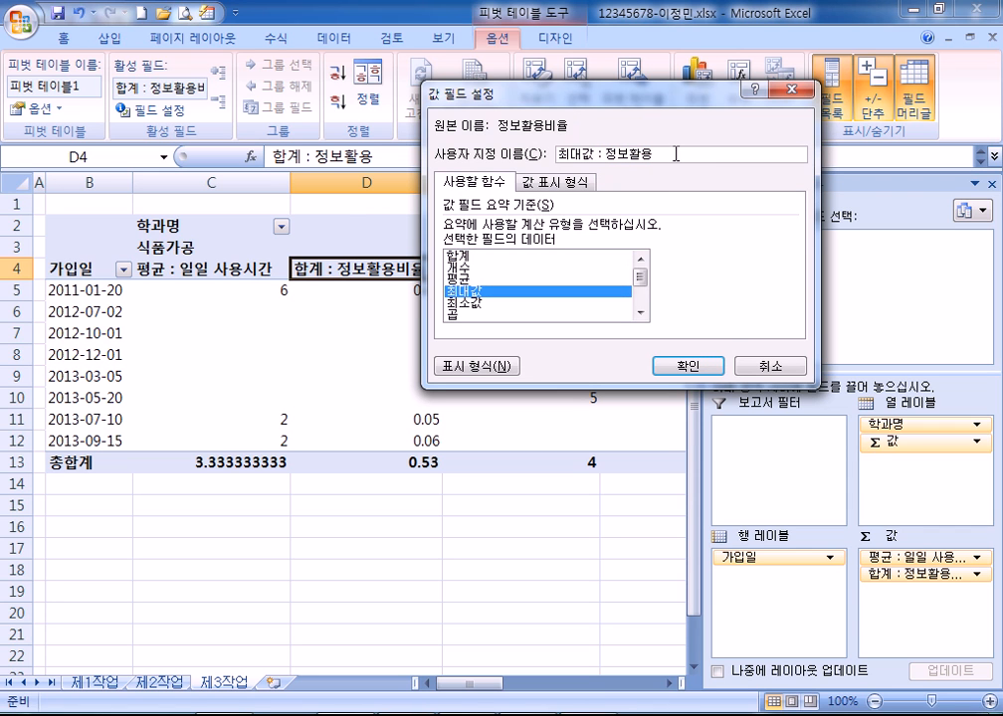
pyautogui.write('비율')
pyautogui.moveTo(626, 107); pyautogui.dragTo(688, 88)
pyautogui.click(745, 346)
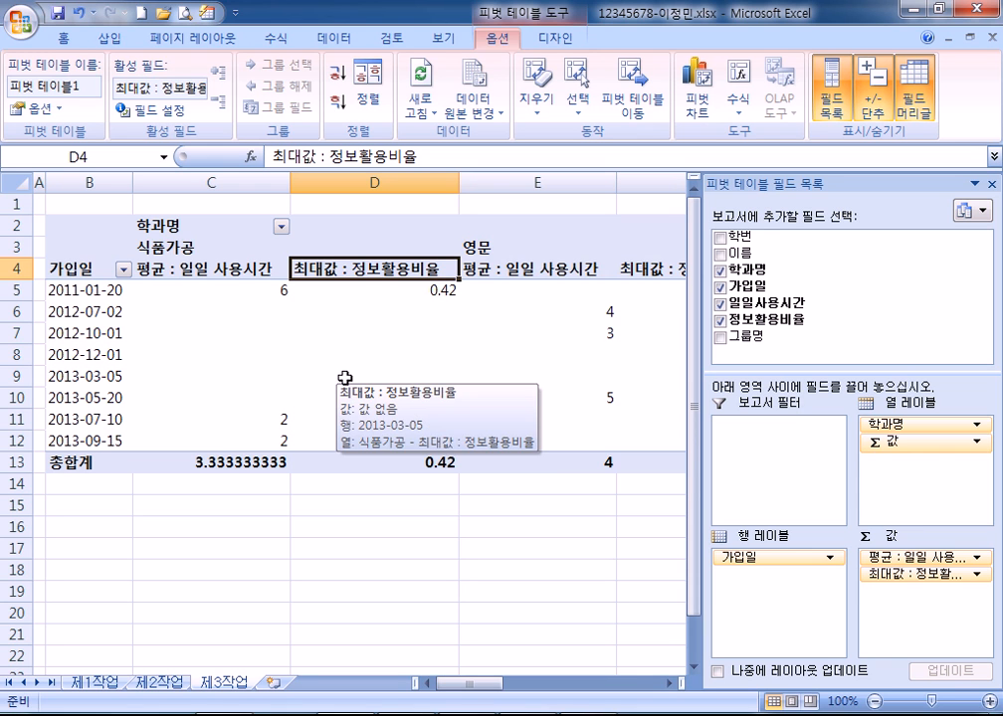
# Set the pivot table options to merge and center cells with labels and show empty cells as **.
pyautogui.click(39, 111)
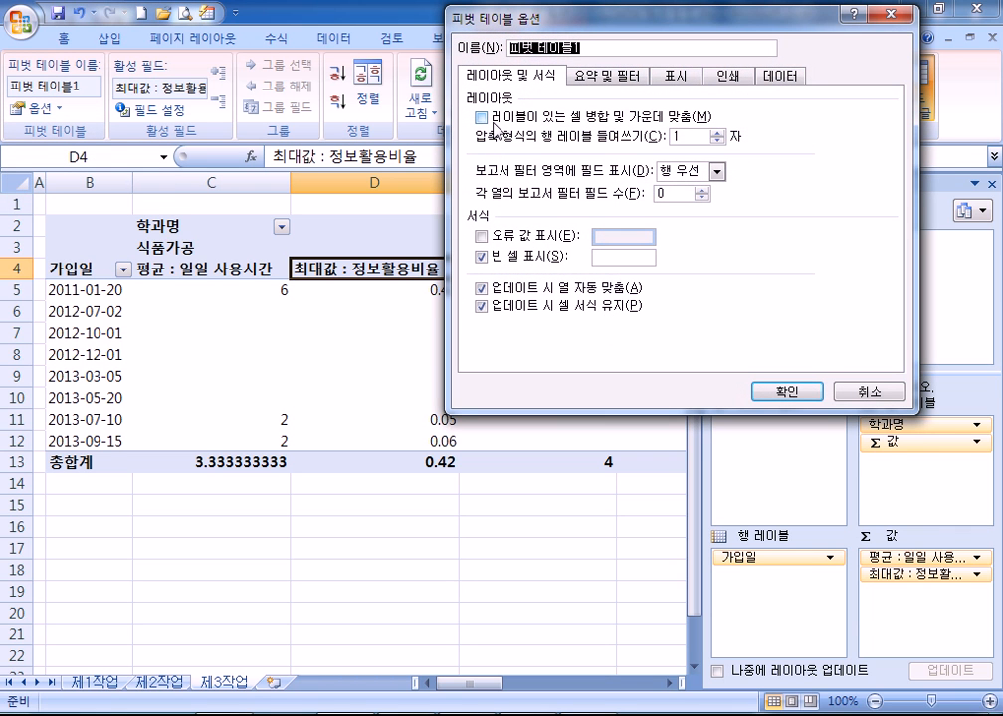
pyautogui.click(483, 118)
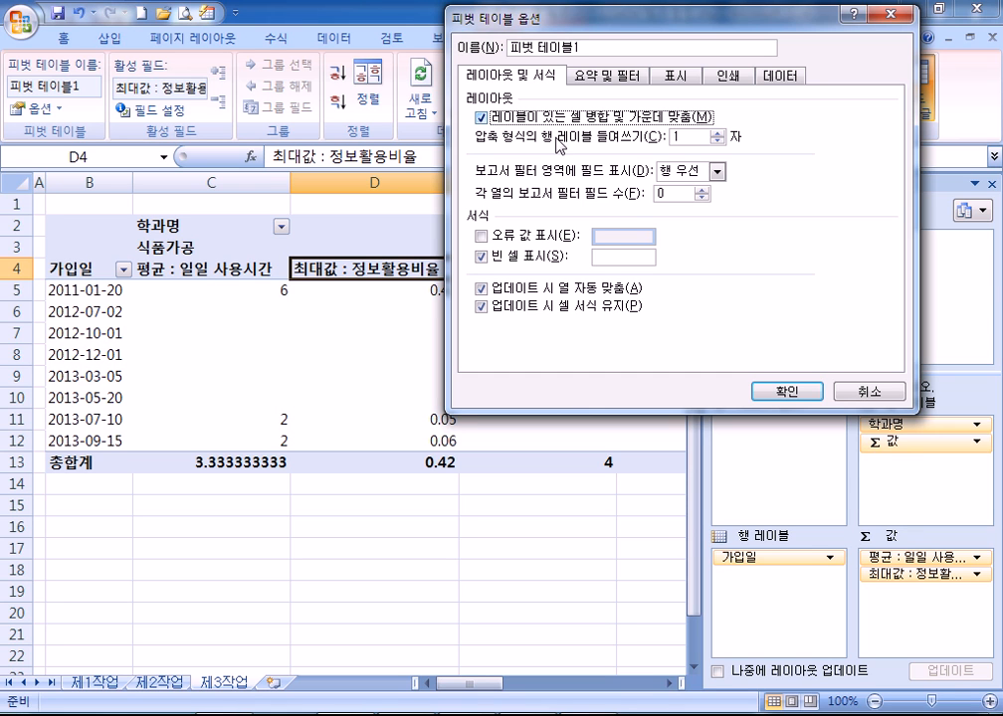
pyautogui.click(601, 257)
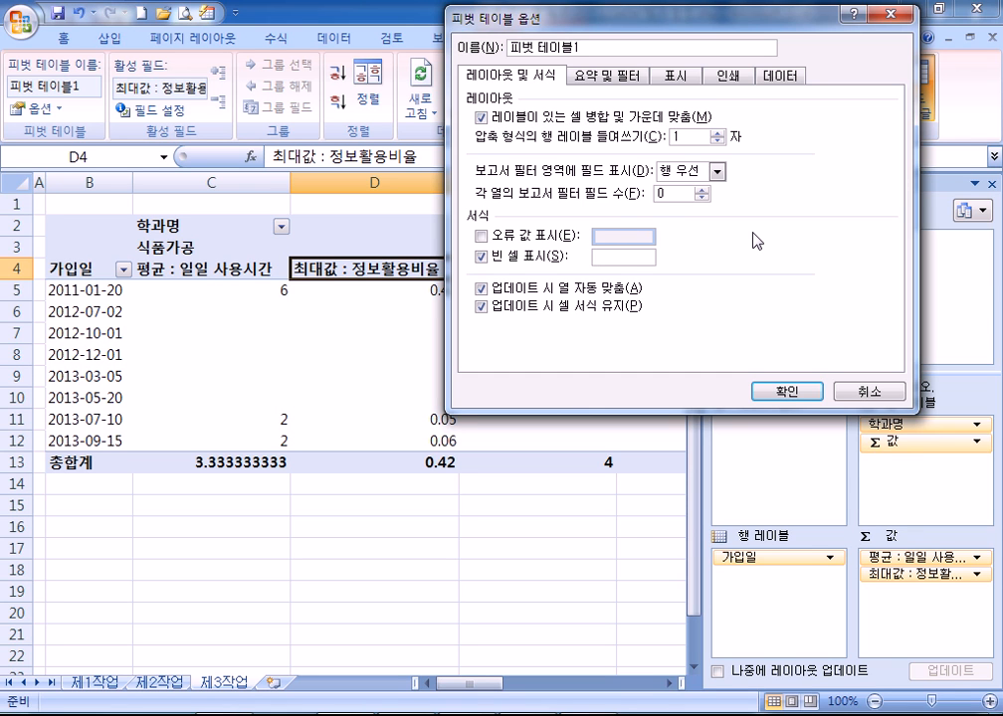
pyautogui.write('**')
# Turn off the pivot table's row grand totals (행 총합계 표시) and apply the options.
pyautogui.click(582, 76)
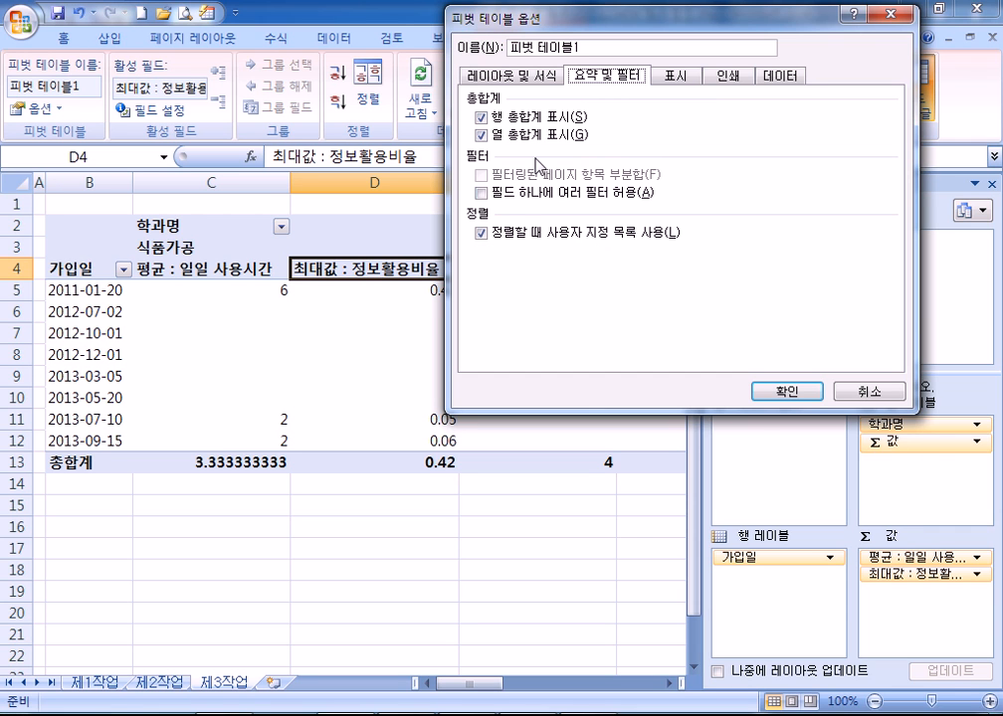
pyautogui.click(480, 117)
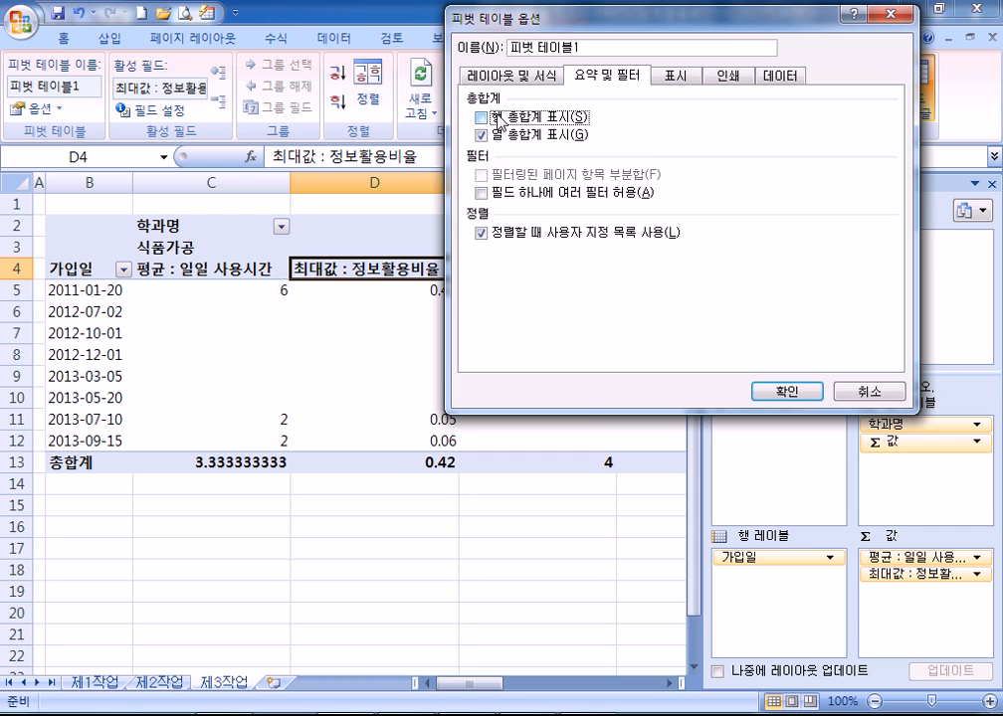
pyautogui.click(785, 391)
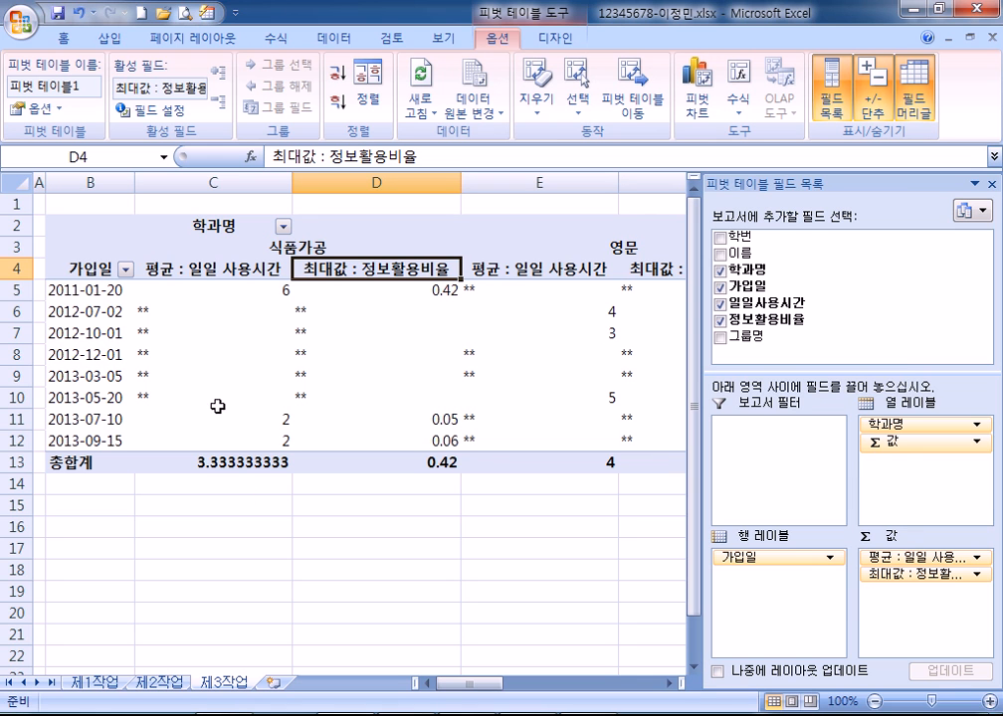
# Group the 가입일 row labels by year (연) only.
pyautogui.click(87, 290)
pyautogui.rightClick(88, 290)
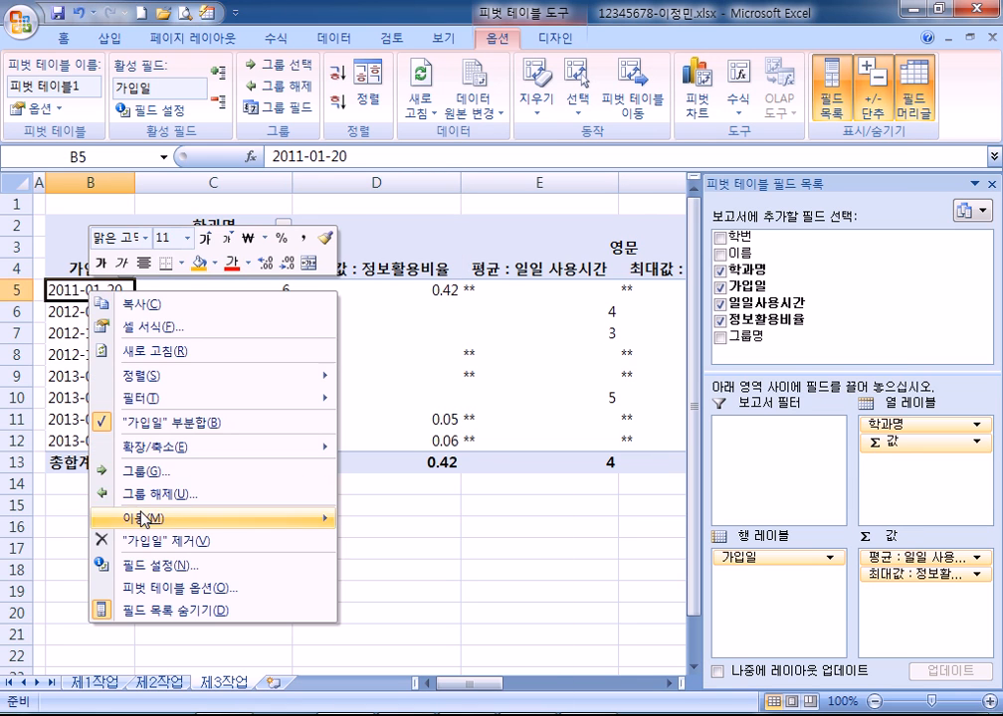
pyautogui.click(142, 475)
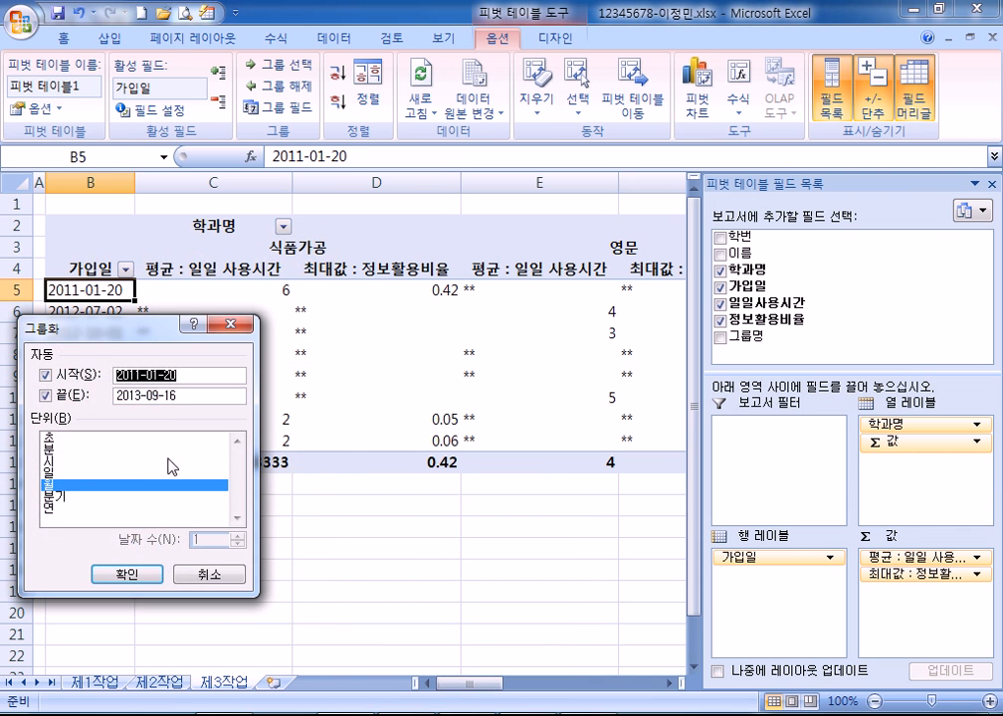
pyautogui.click(98, 509)
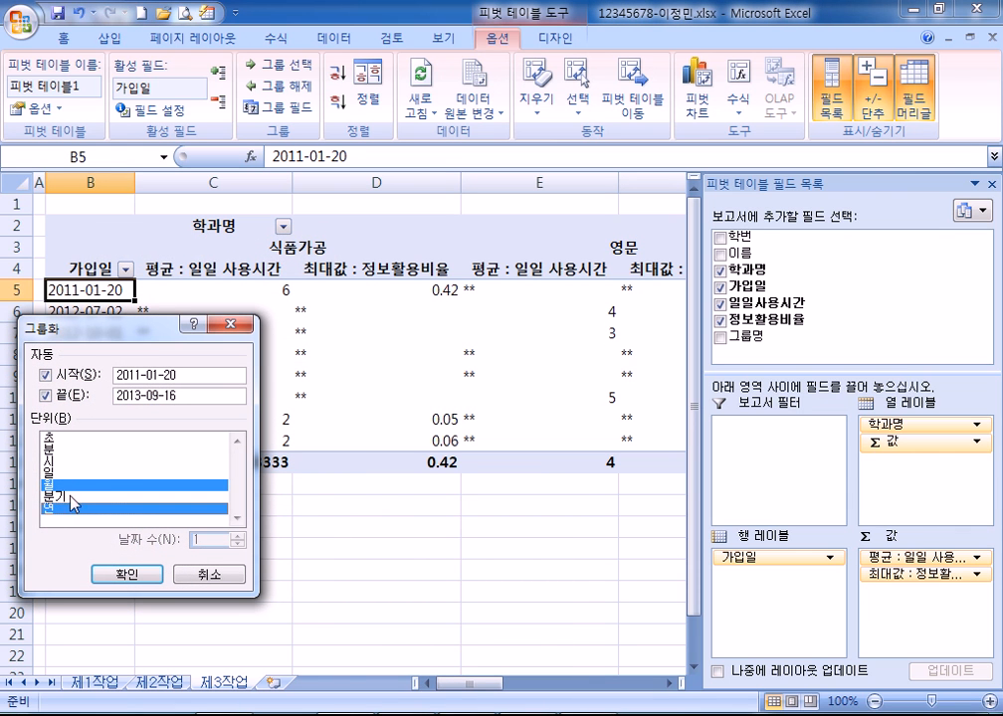
pyautogui.click(60, 486)
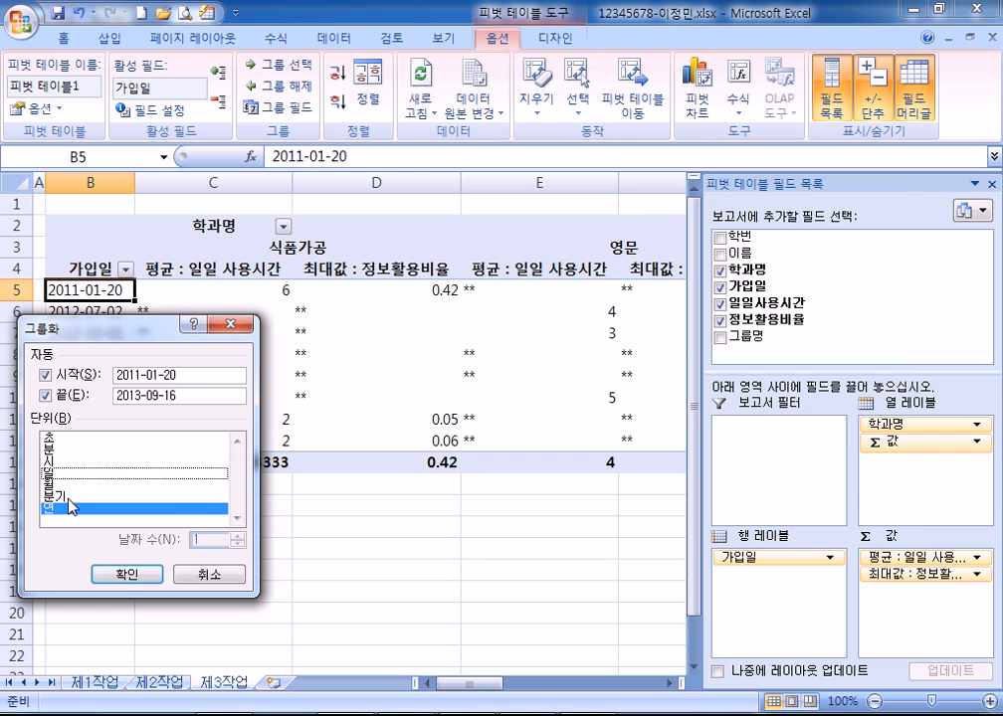
pyautogui.moveTo(100, 325); pyautogui.dragTo(247, 134)
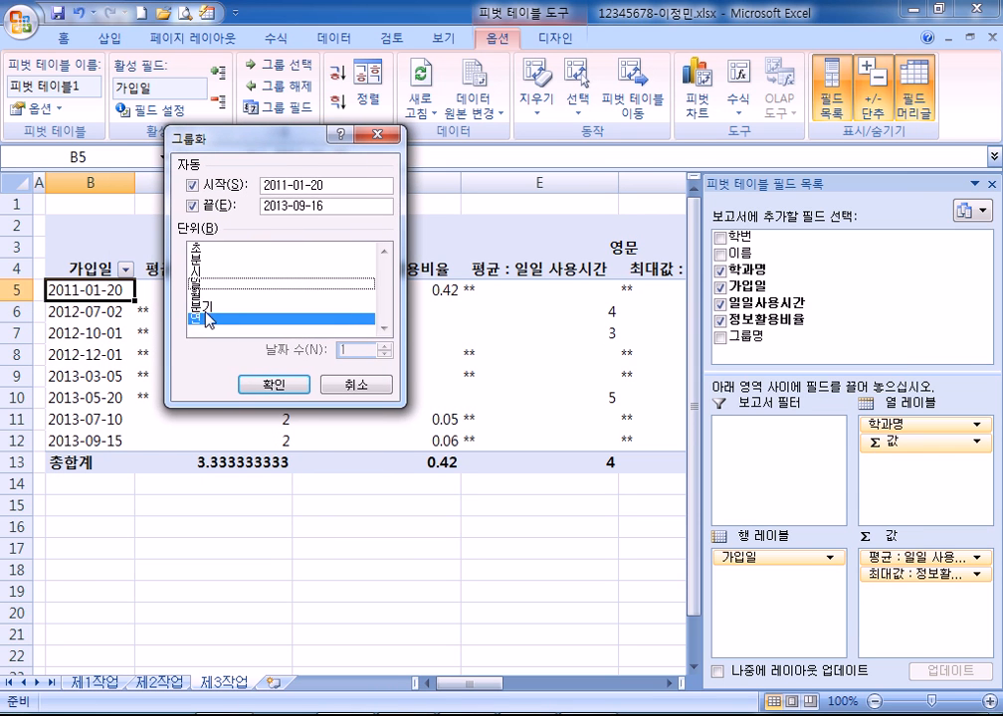
pyautogui.click(221, 295)
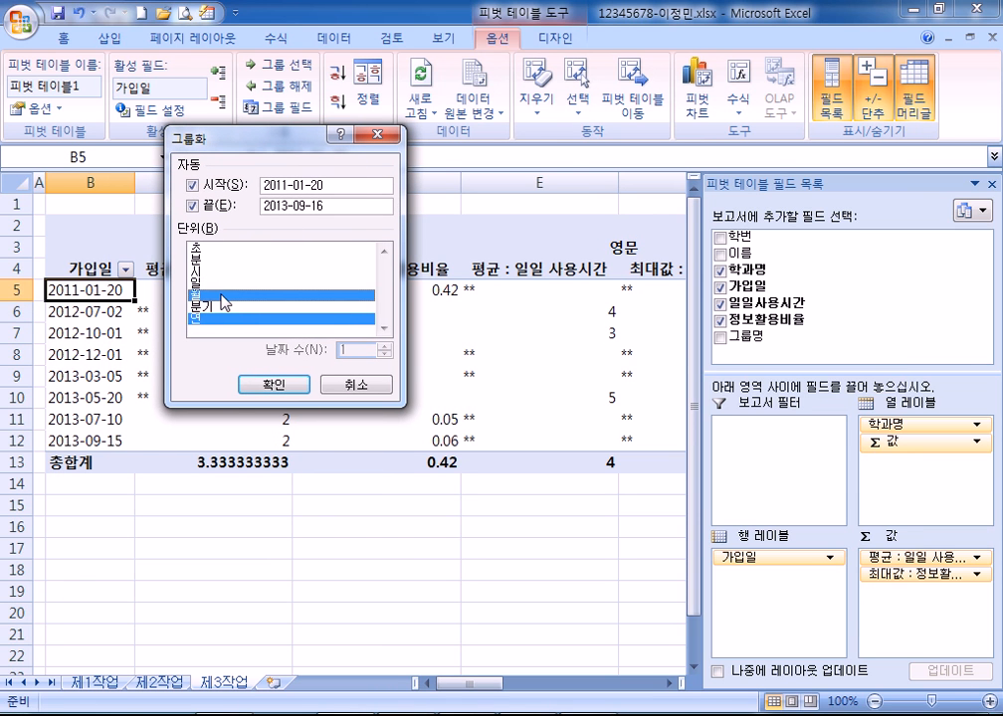
pyautogui.click(221, 297)
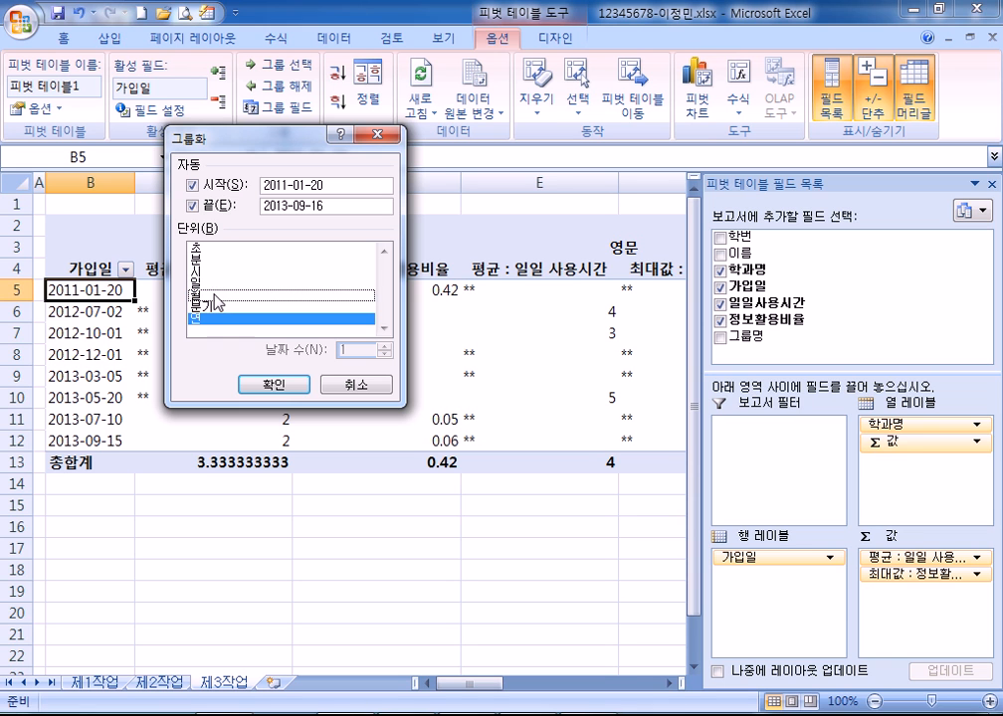
pyautogui.click(255, 387)
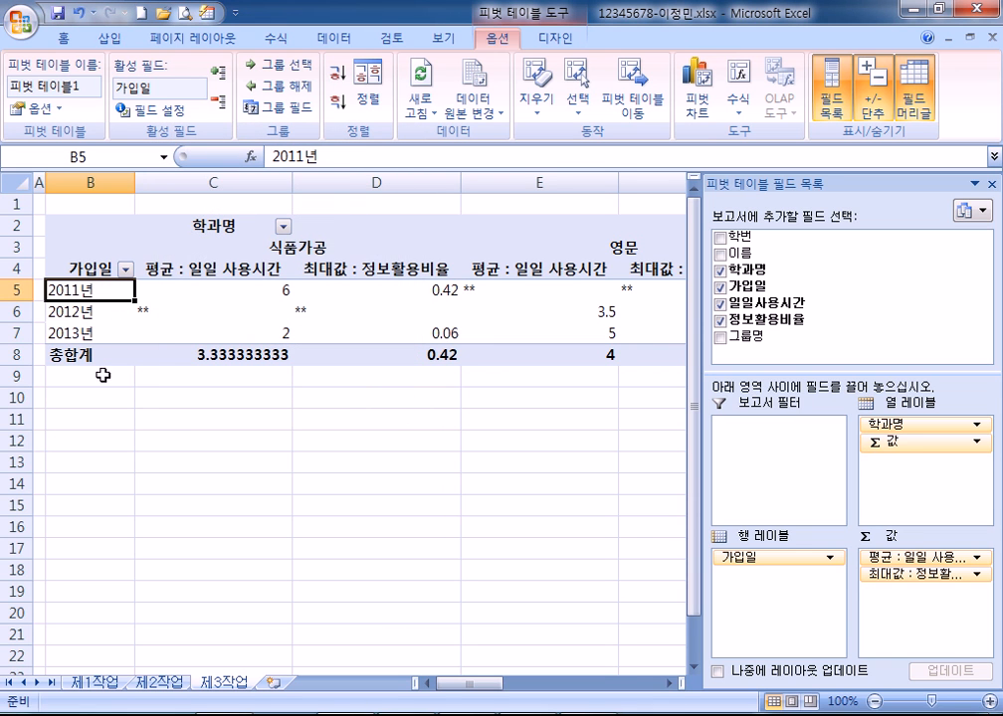
# Hide the pivot table field list and sort the 학과명 column labels in descending order.
pyautogui.click(278, 248)
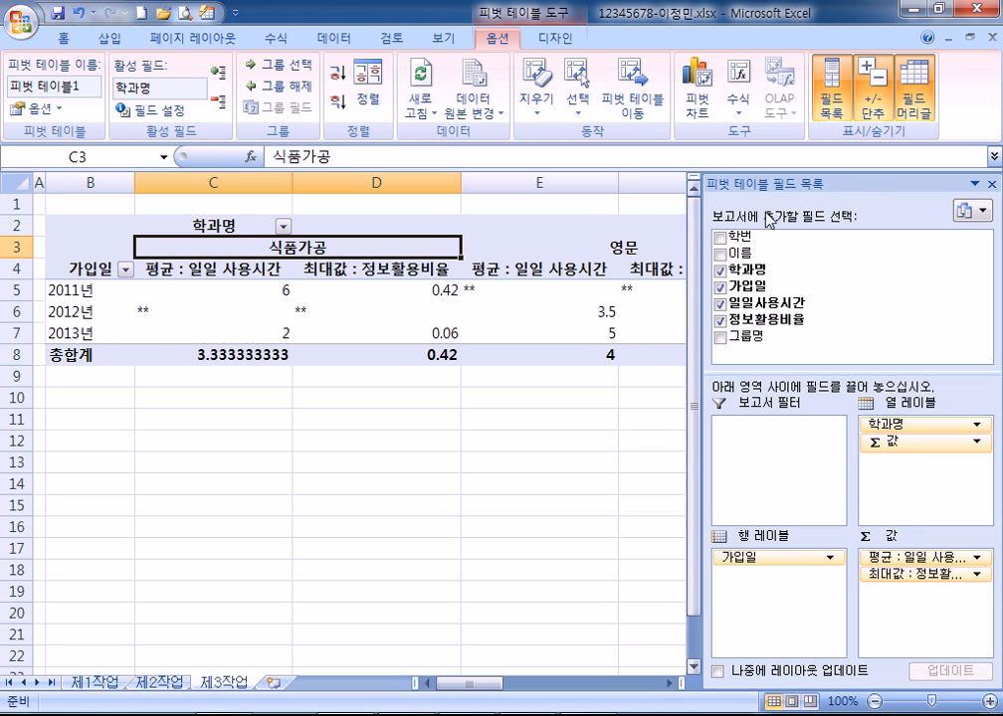
pyautogui.click(828, 94)
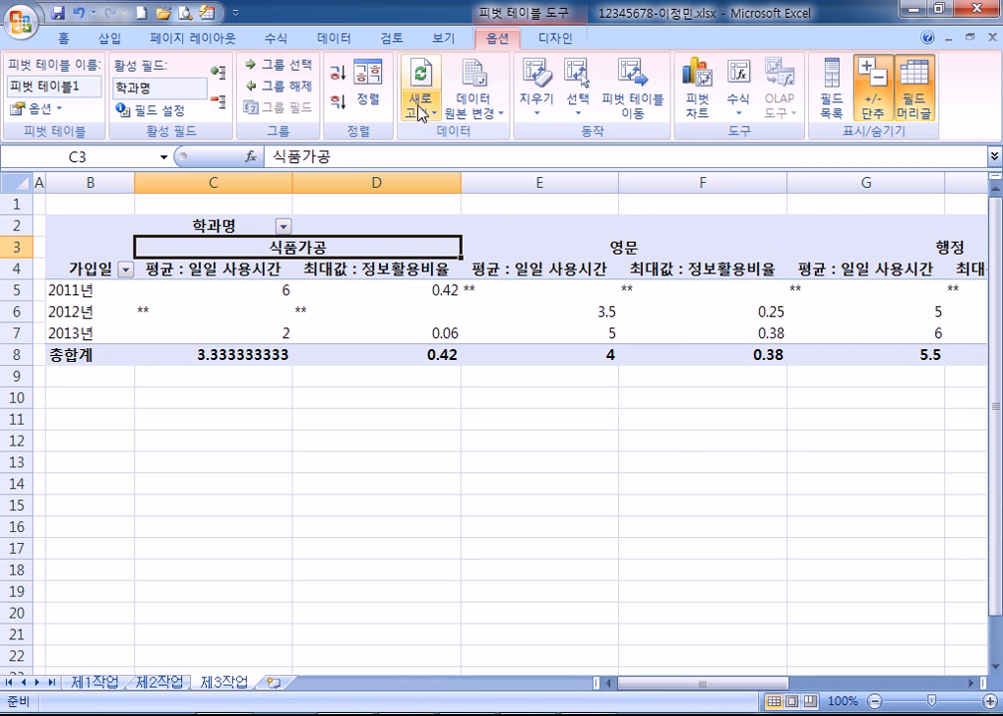
pyautogui.click(338, 100)
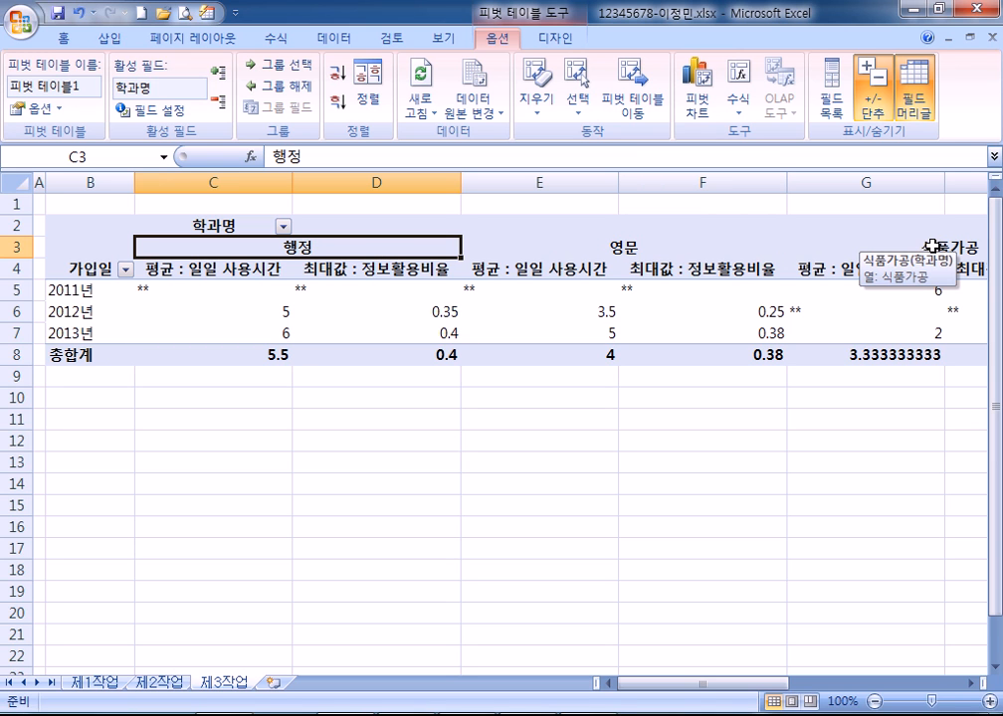
# Center the pivot values in C5:H8 and format them in comma style with one decimal place.
pyautogui.moveTo(164, 288); pyautogui.dragTo(665, 351)
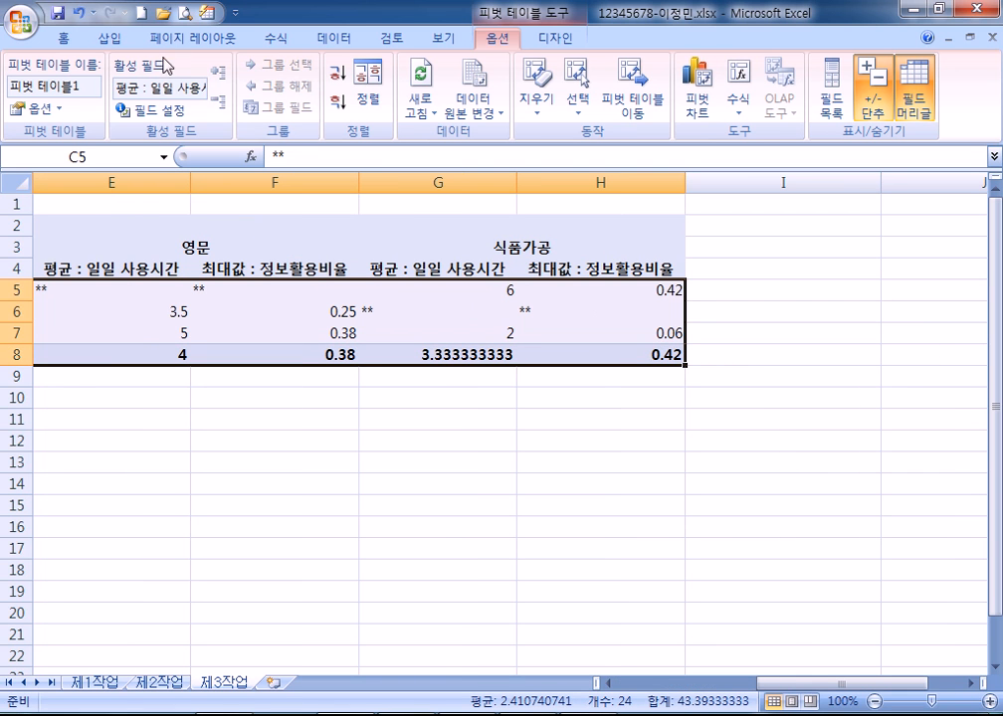
pyautogui.click(63, 38)
pyautogui.click(355, 102)
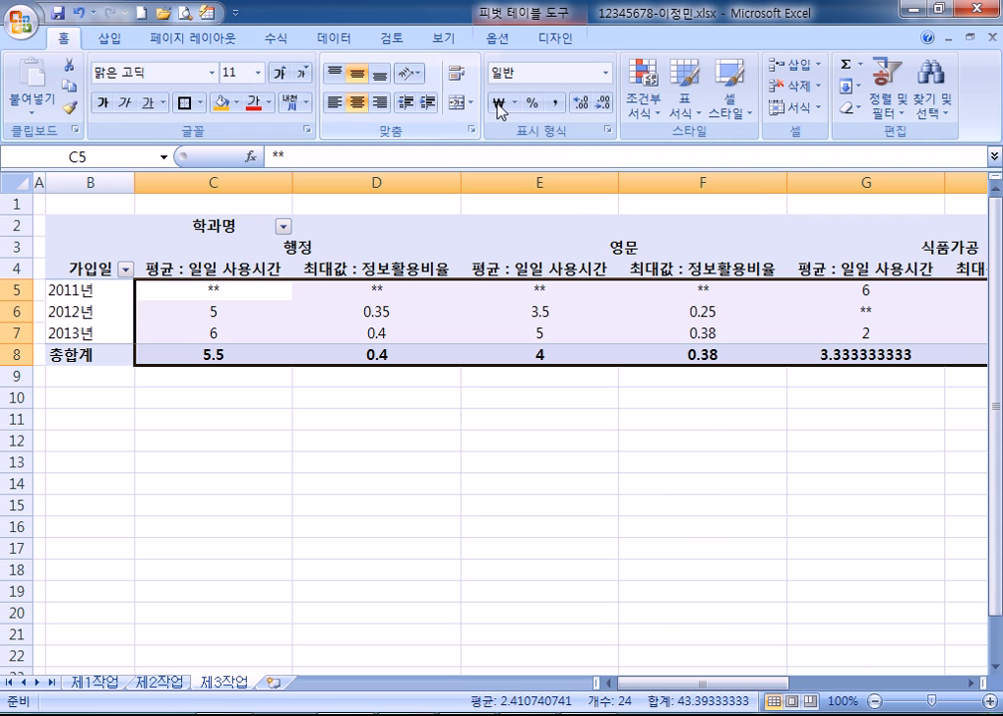
pyautogui.click(555, 103)
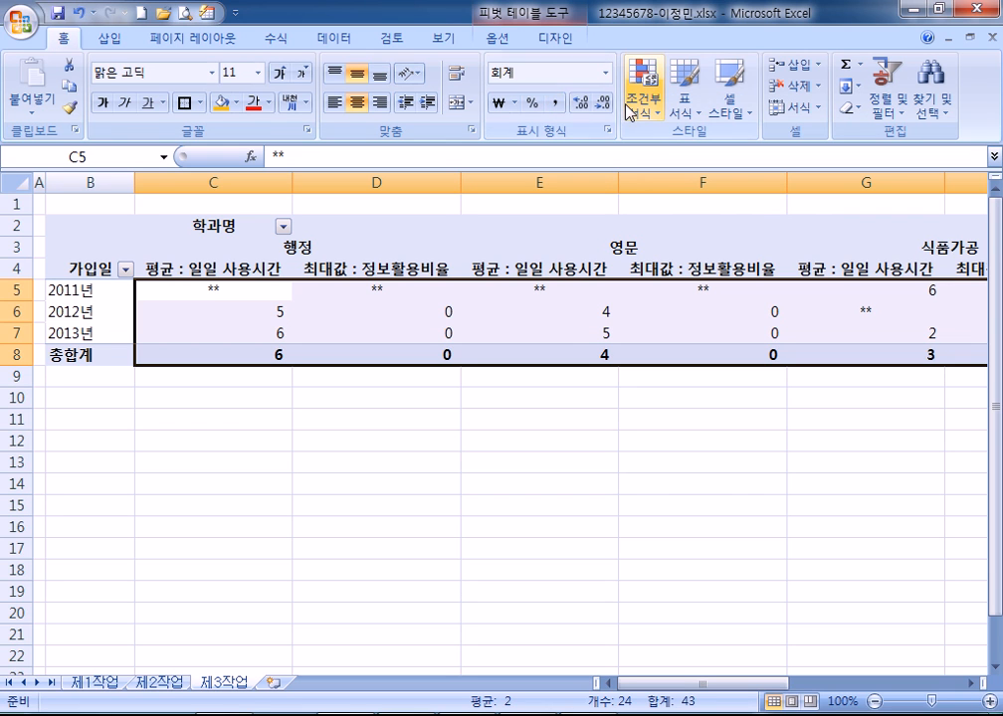
pyautogui.click(581, 104)
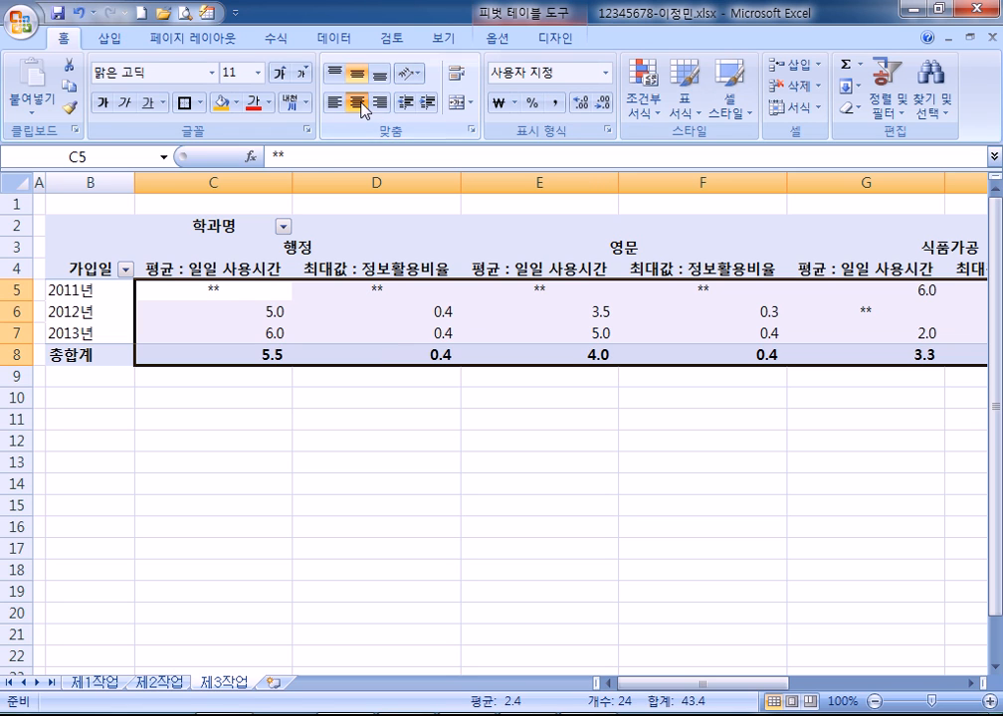
pyautogui.click(556, 103)
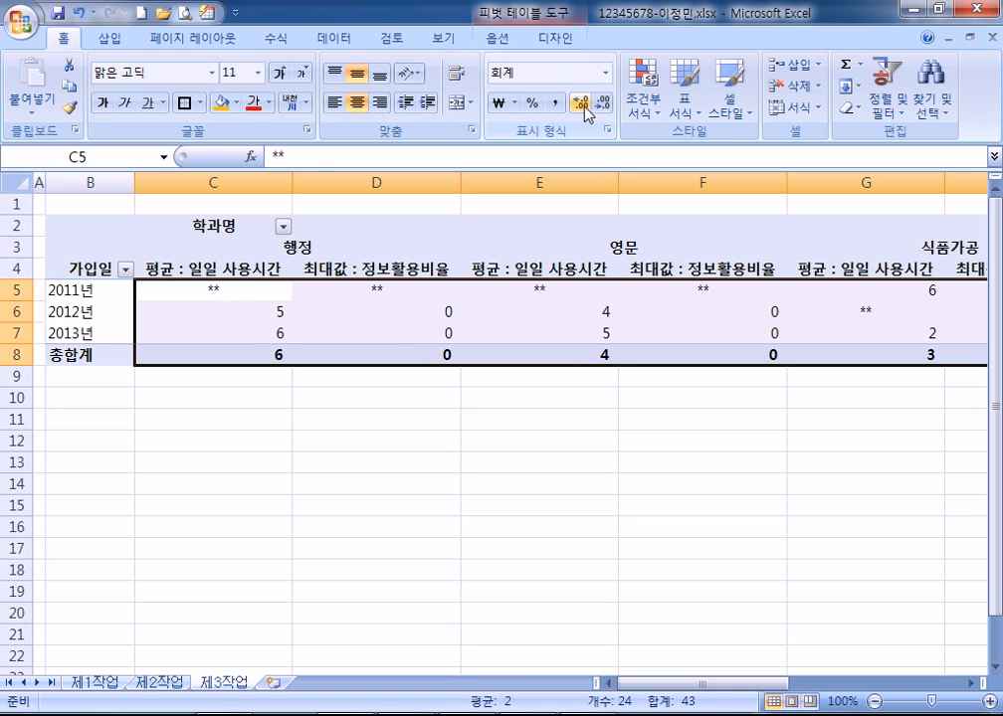
pyautogui.click(581, 103)
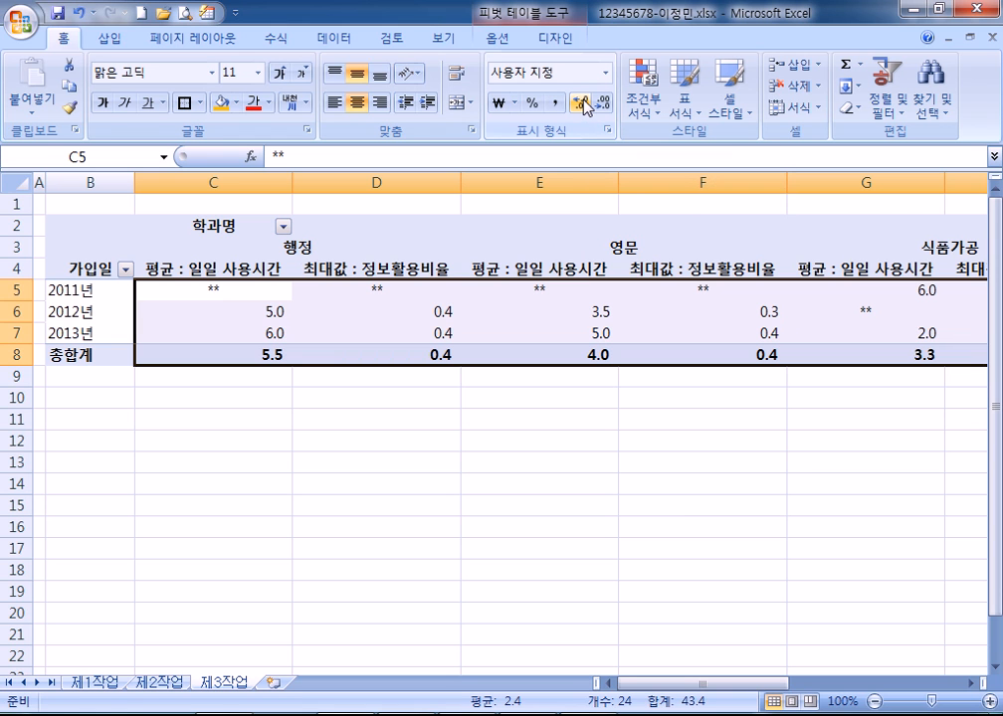
pyautogui.click(423, 419)
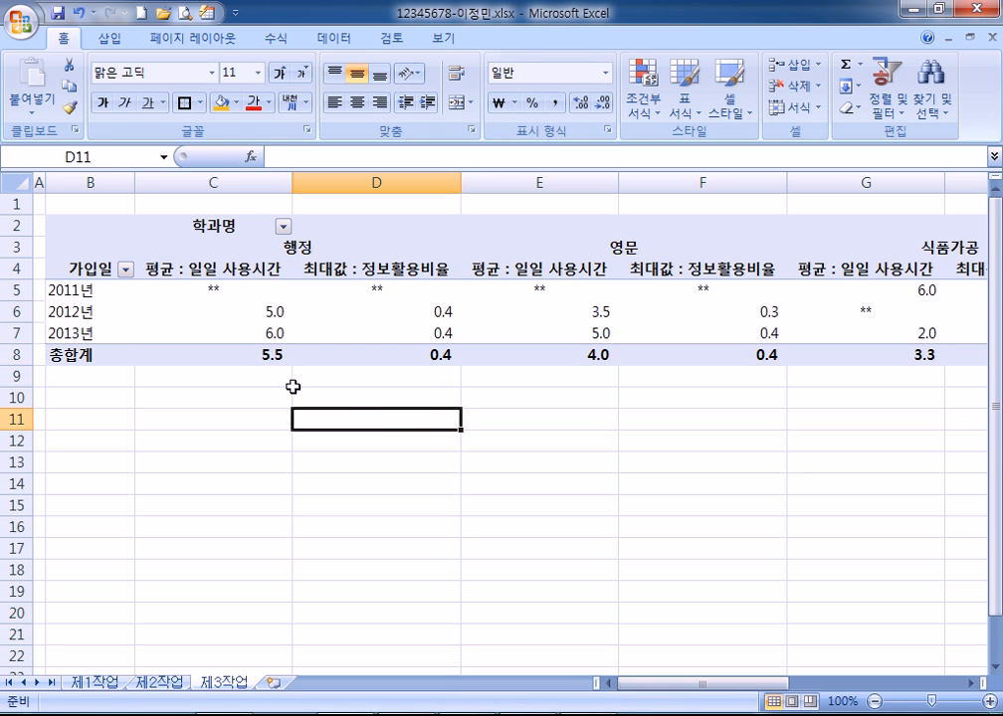
# Save the workbook with the finished pivot table.
pyautogui.click(370, 313)
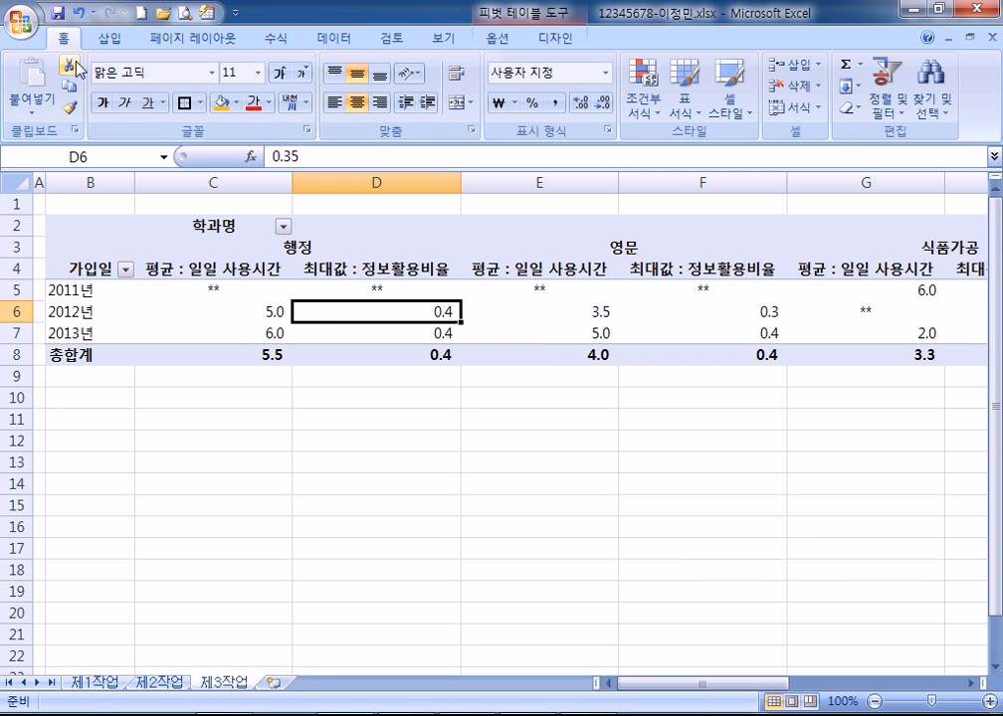
pyautogui.click(57, 14)
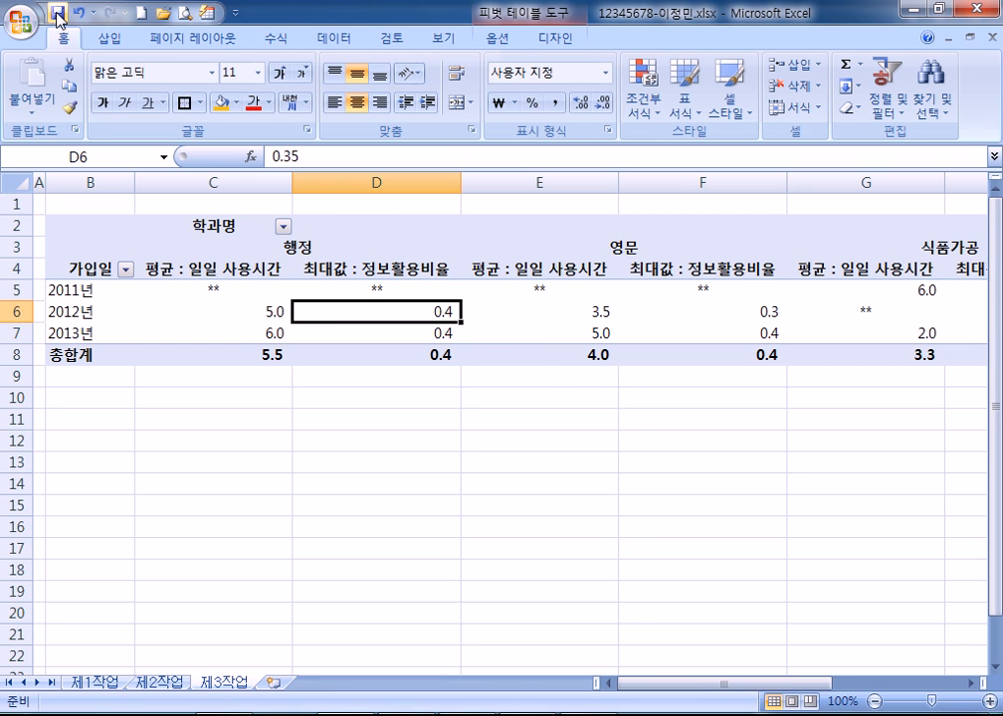